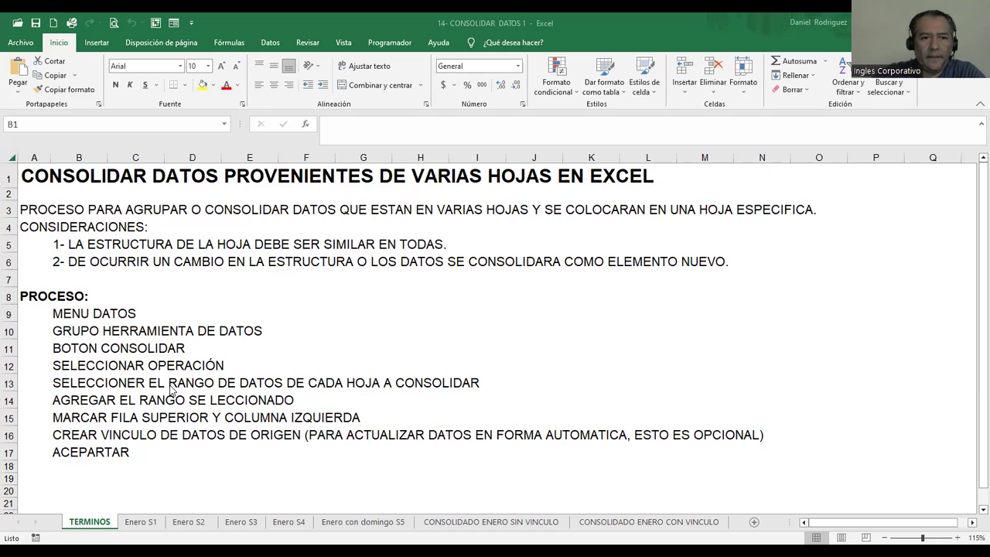
Move between the TERMINOS, Enero S1 and Enero S2 tabs, settling on the Enero S1 sheet.
left_click(141, 522)
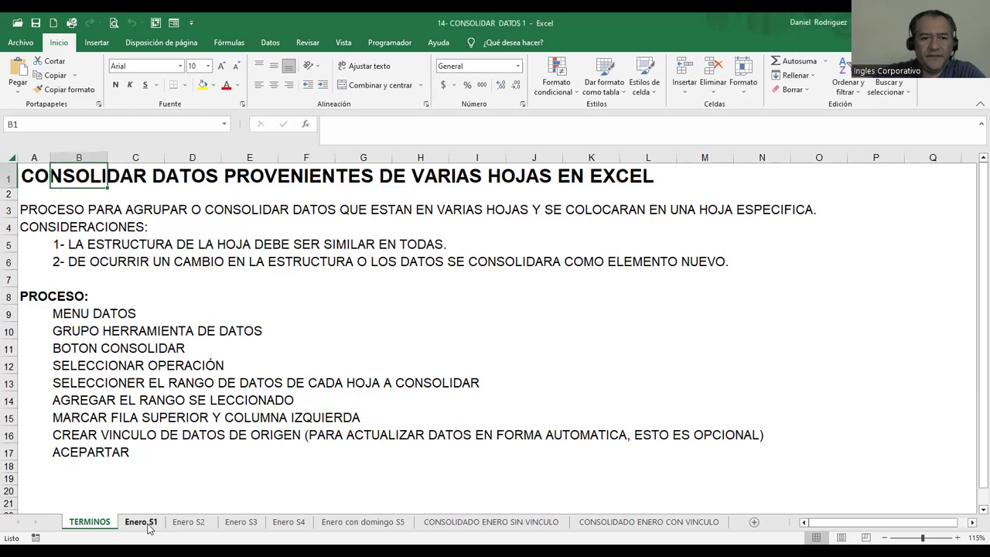
left_click(80, 524)
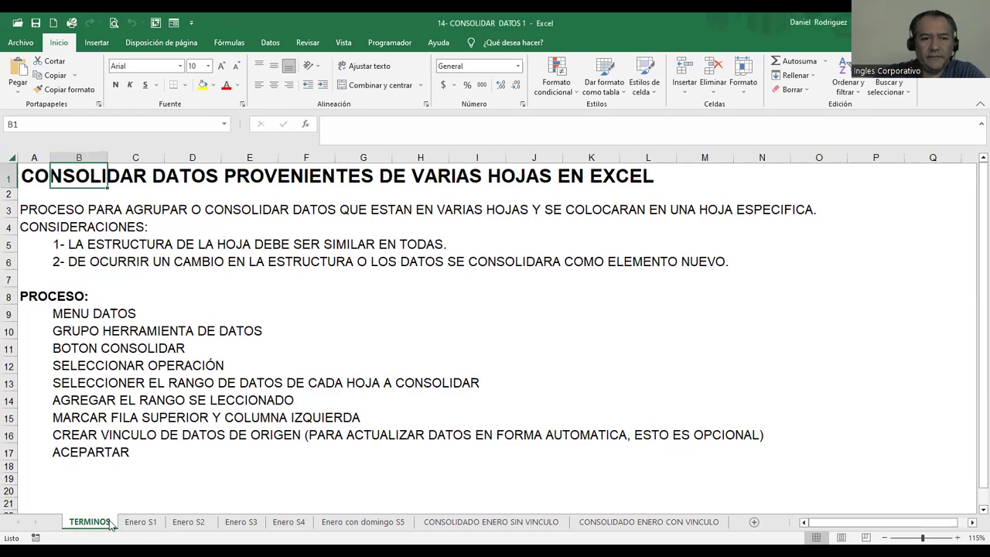
left_click(141, 523)
left_click(190, 524)
left_click(152, 526)
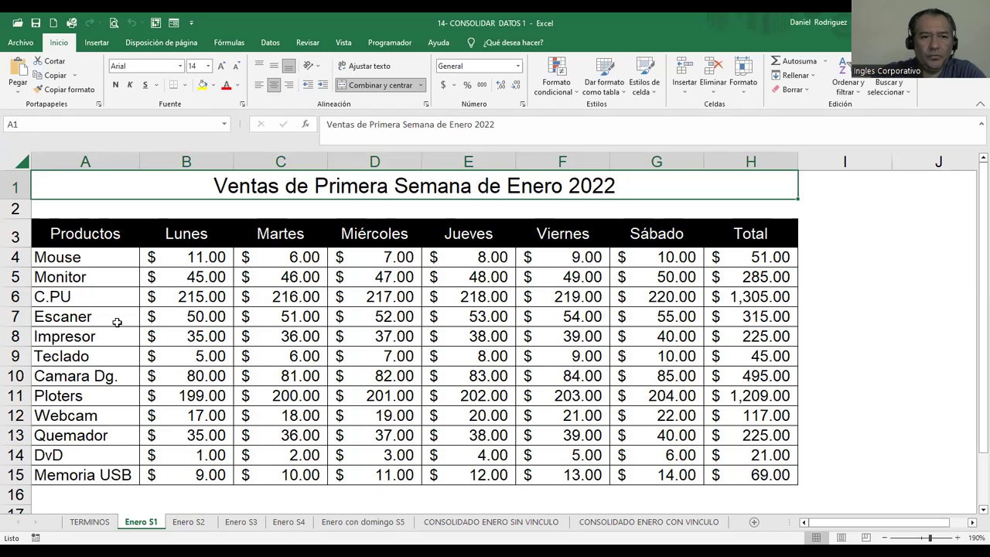
Inspect the Enero S1 sales data, Lunes column B and the A1 title, then go to Enero S2.
mouse_move(101, 261)
left_mouse_down()
mouse_move(296, 336)
mouse_move(740, 475)
left_mouse_up()
left_click(194, 161)
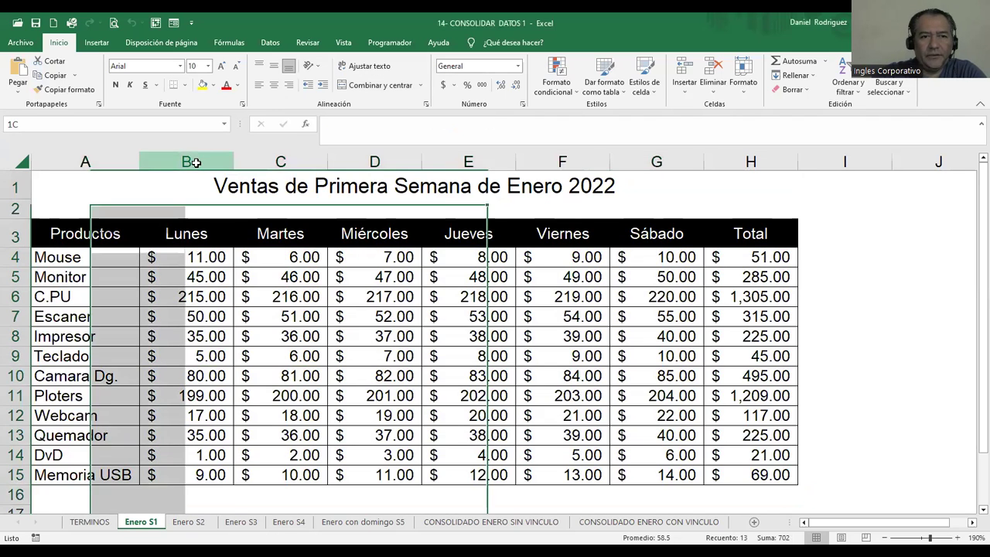
left_click(104, 254)
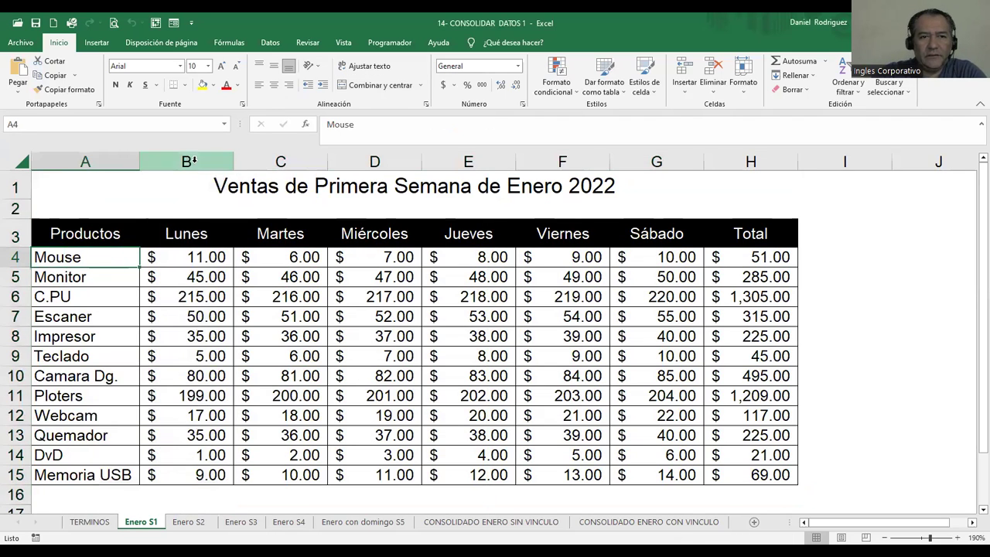
left_click(193, 160)
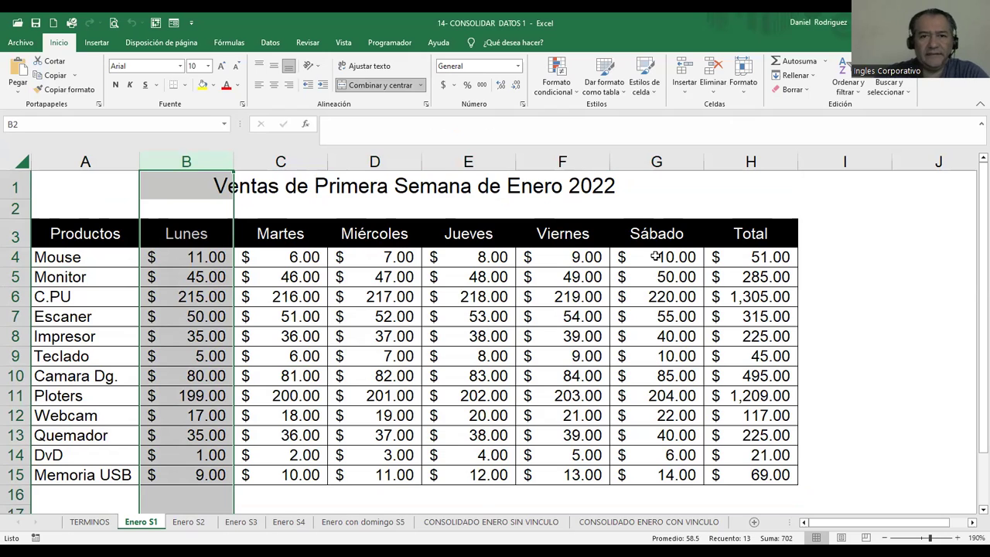
left_click(381, 188)
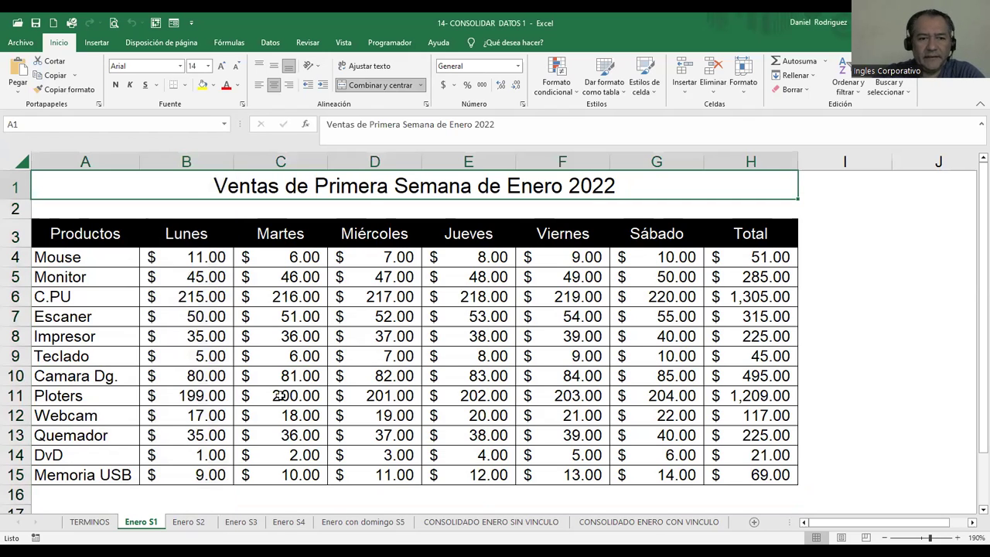
left_click(189, 523)
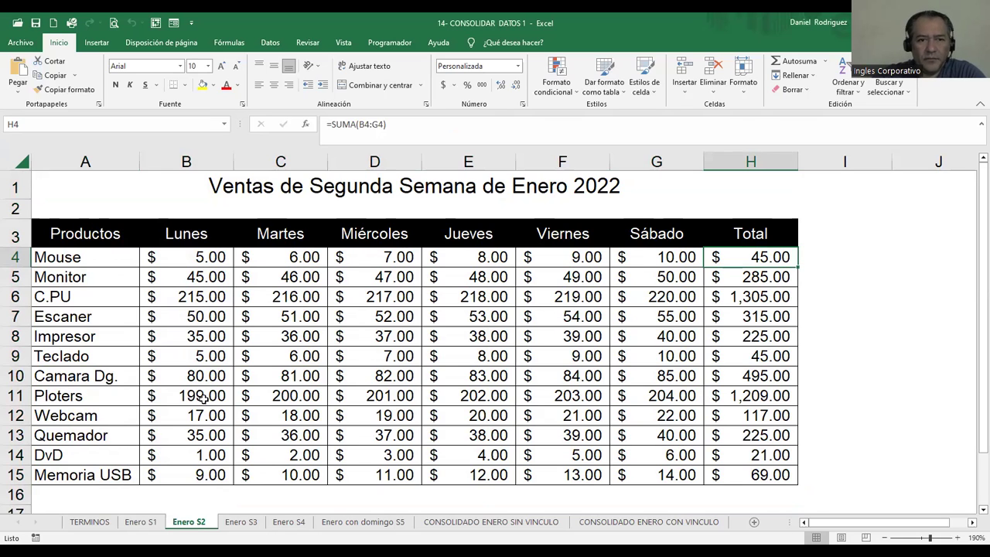
Select the Enero S2 sales figures B4:H15, then move through Enero S3 to Enero S4.
mouse_move(183, 259)
left_mouse_down()
mouse_move(371, 313)
mouse_move(723, 471)
left_mouse_up()
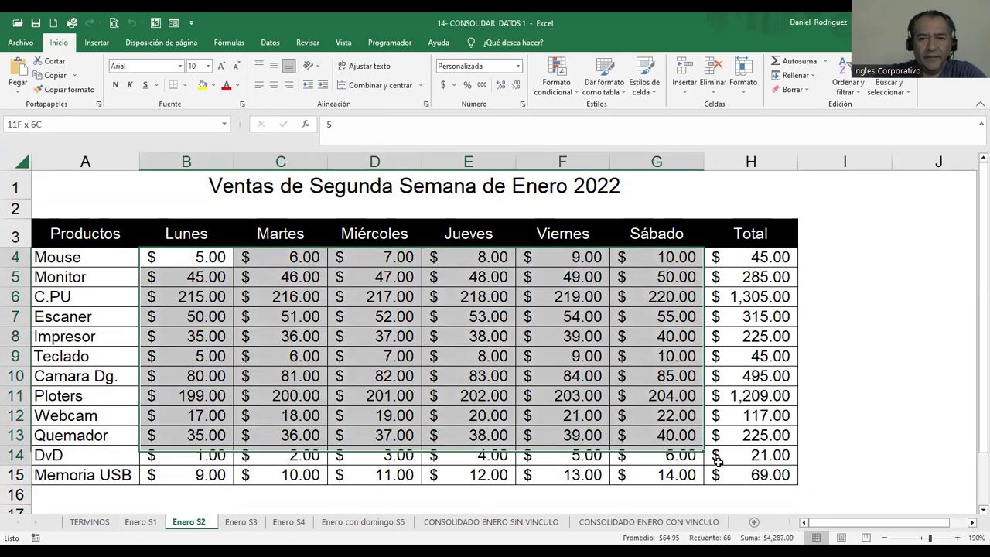
left_click(135, 265)
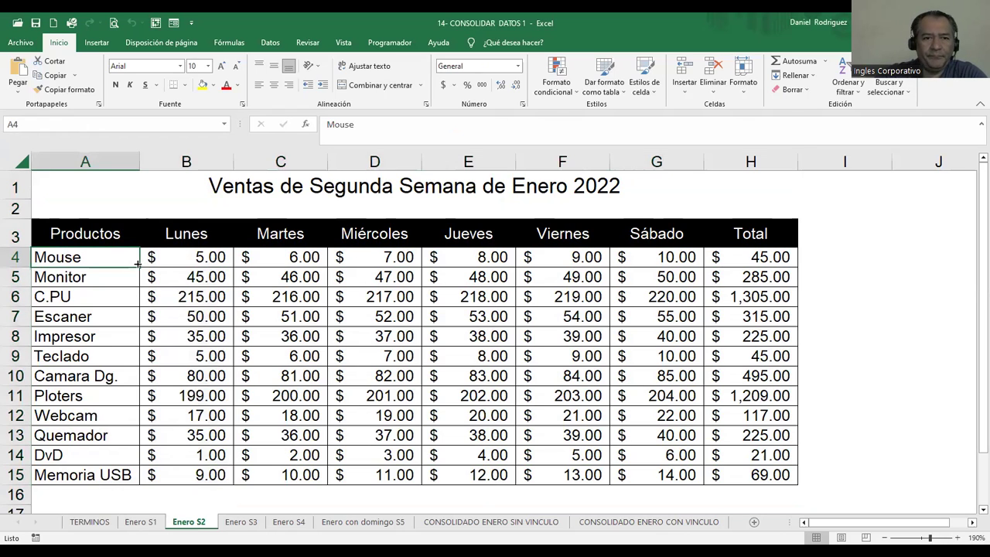
left_click(246, 521)
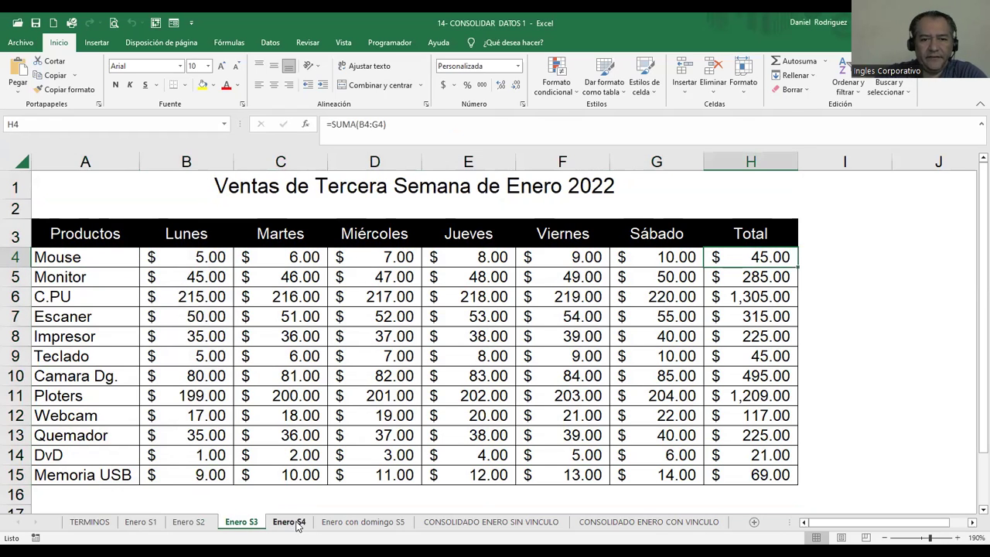
left_click(298, 524)
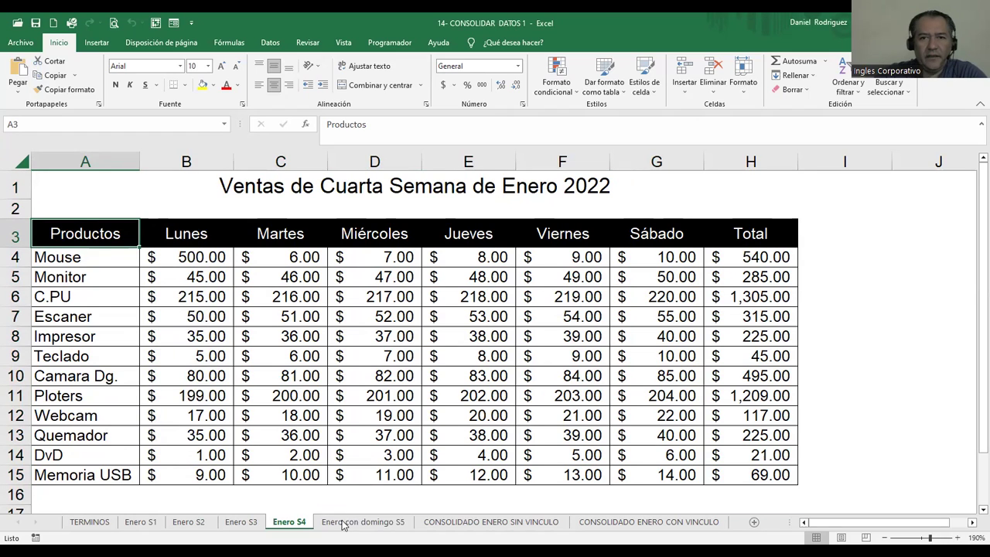
left_click(340, 523)
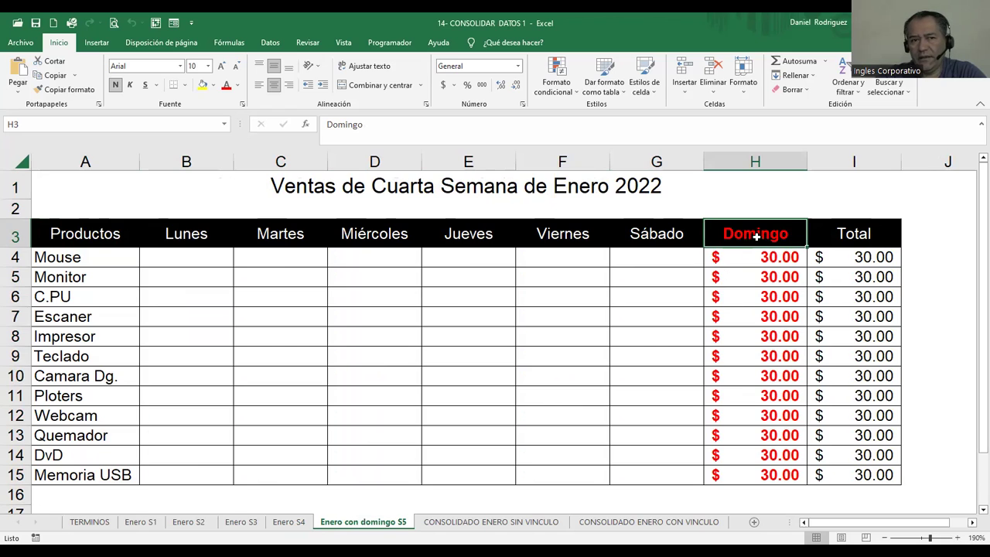
left_click_drag(186, 259, 627, 490)
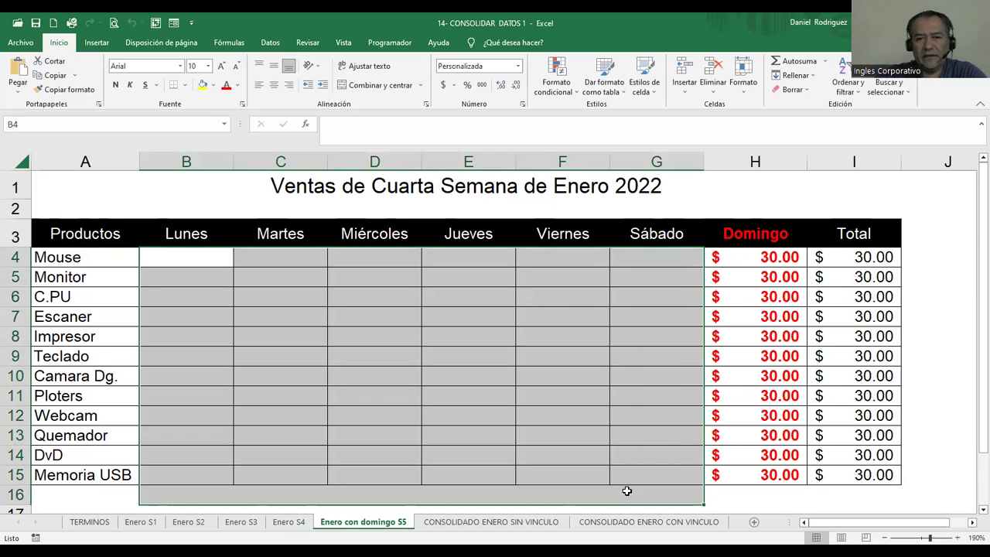
left_click(203, 259)
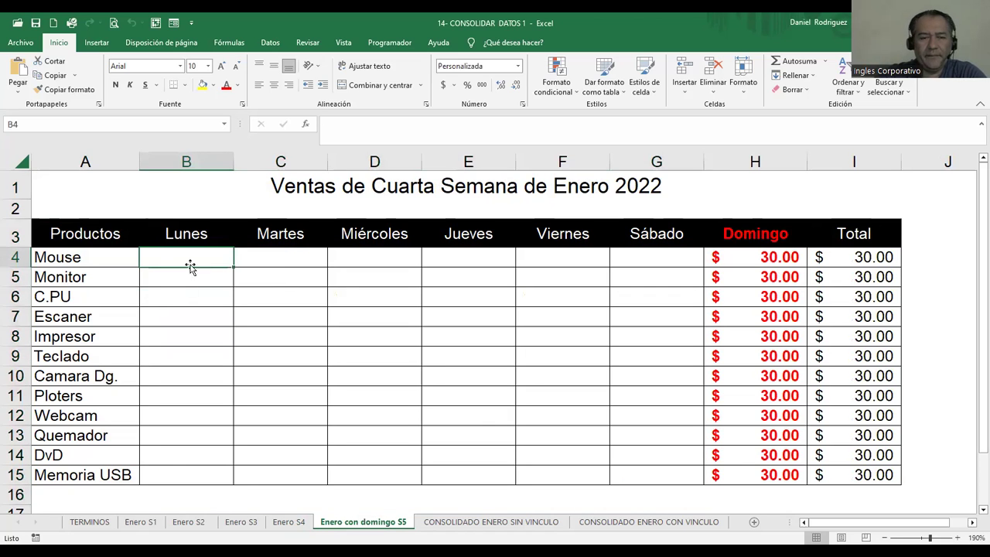
left_click(152, 525)
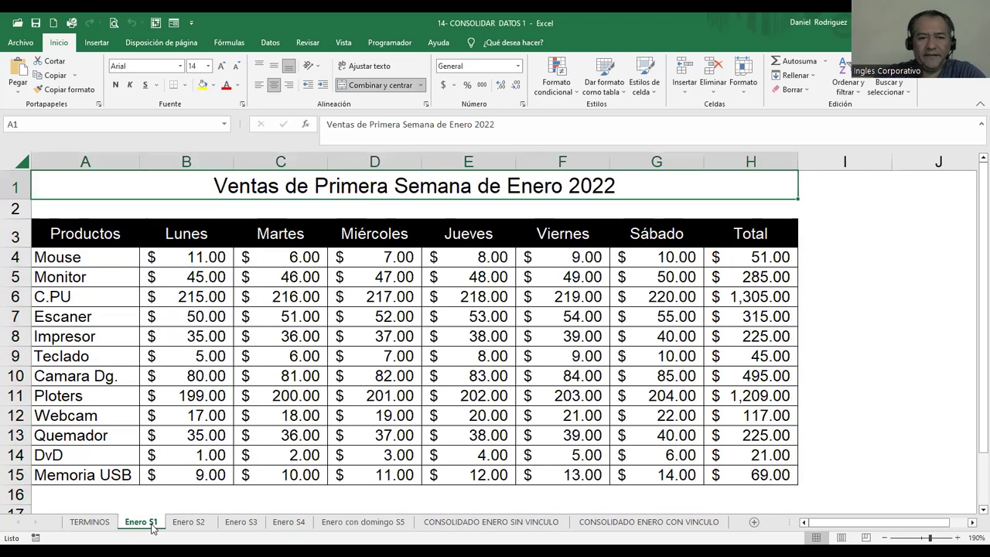
left_click(303, 526)
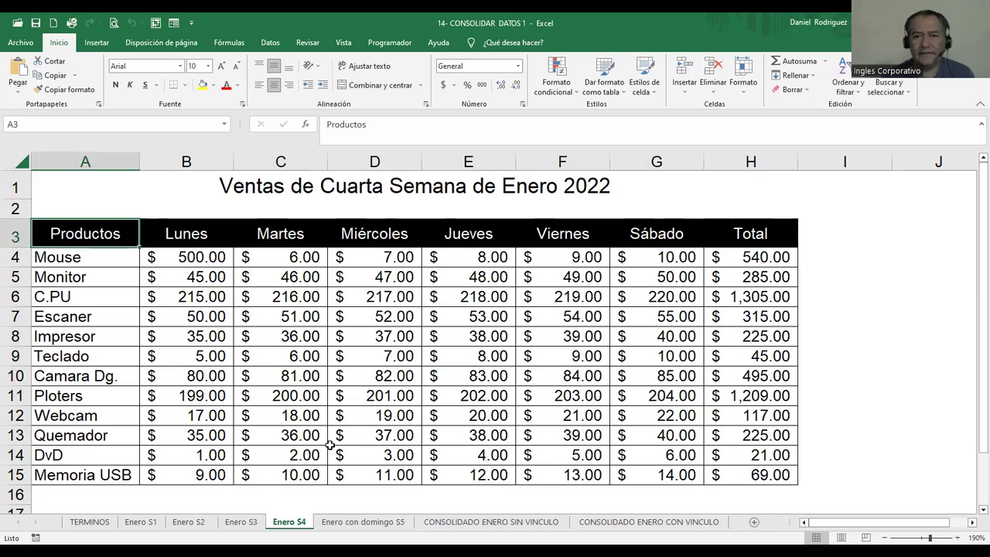
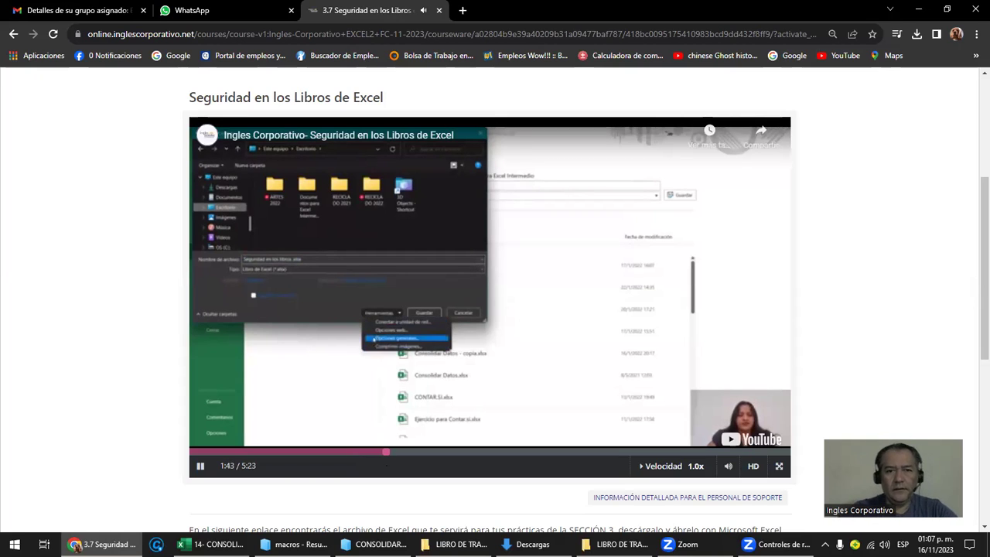
Pause the Seguridad lesson video.
left_click(391, 346)
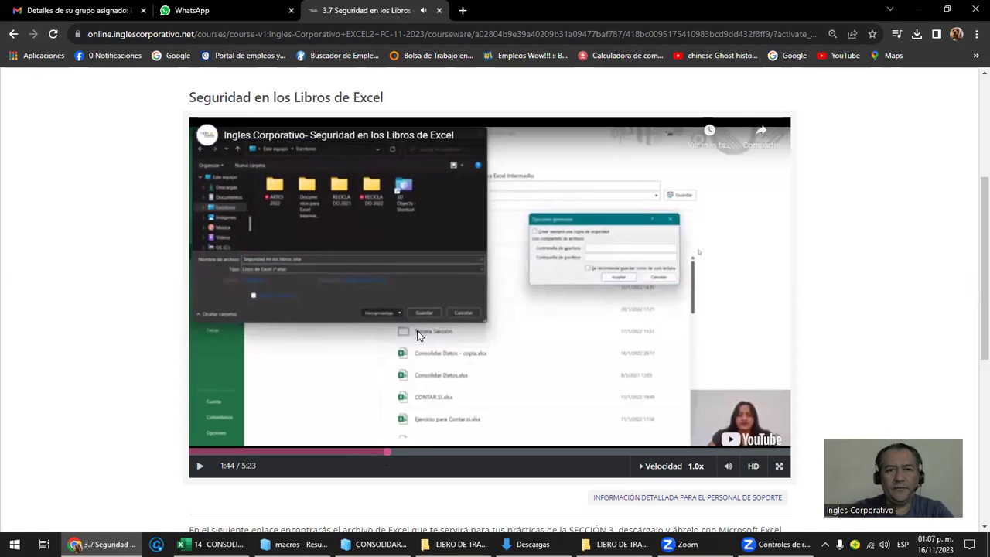
scroll(387, 244, "up", 3)
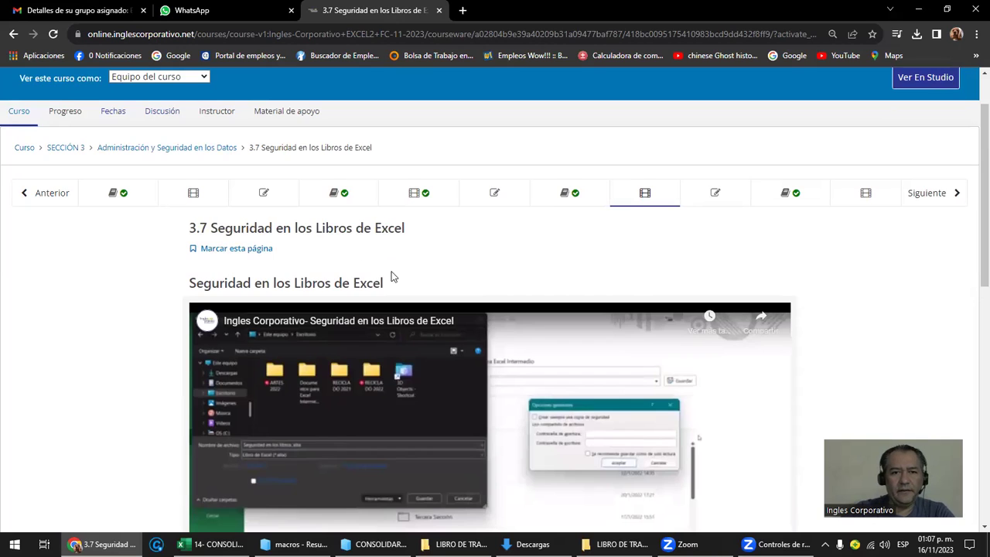
scroll(399, 276, "down", 1)
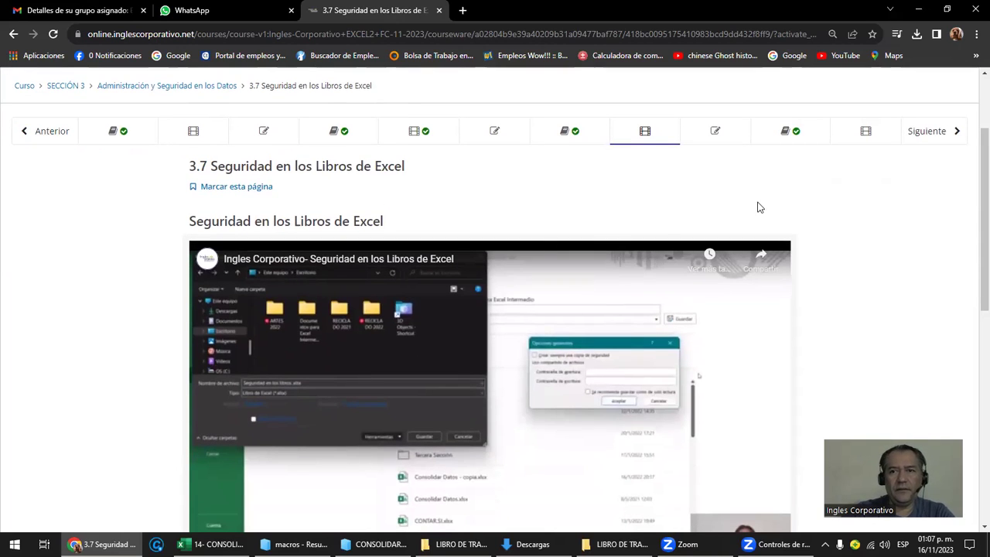
Advance through 3.8 and 3.9 to lesson 3.10, then return to 3.9 Objetivo de la lección.
left_click(936, 140)
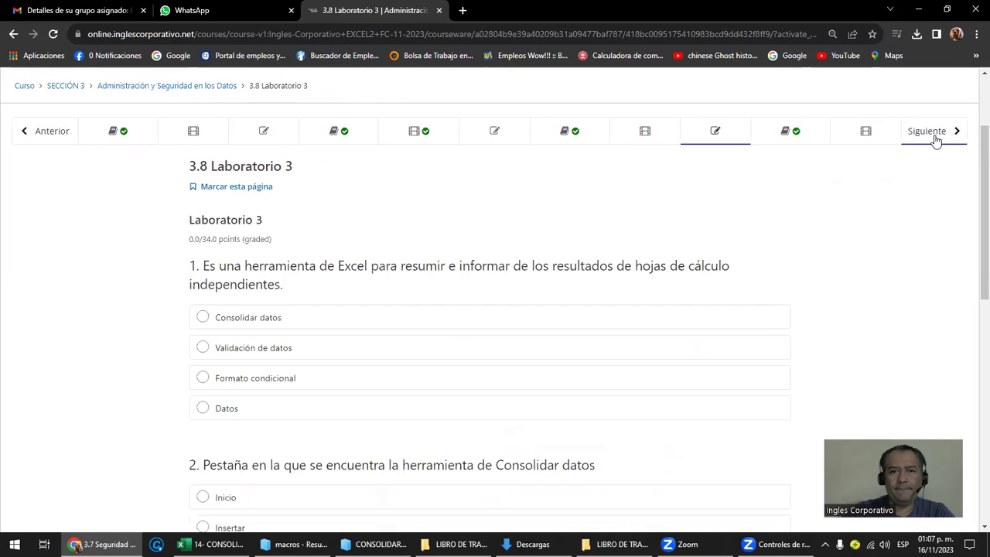
left_click(936, 140)
left_click(936, 140)
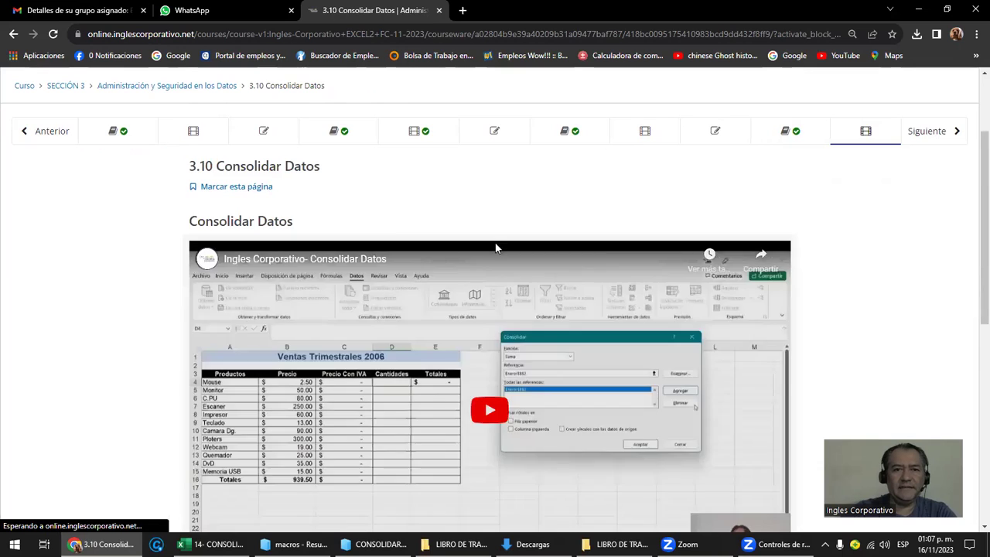
scroll(496, 248, "down", 2)
scroll(499, 247, "up", 1)
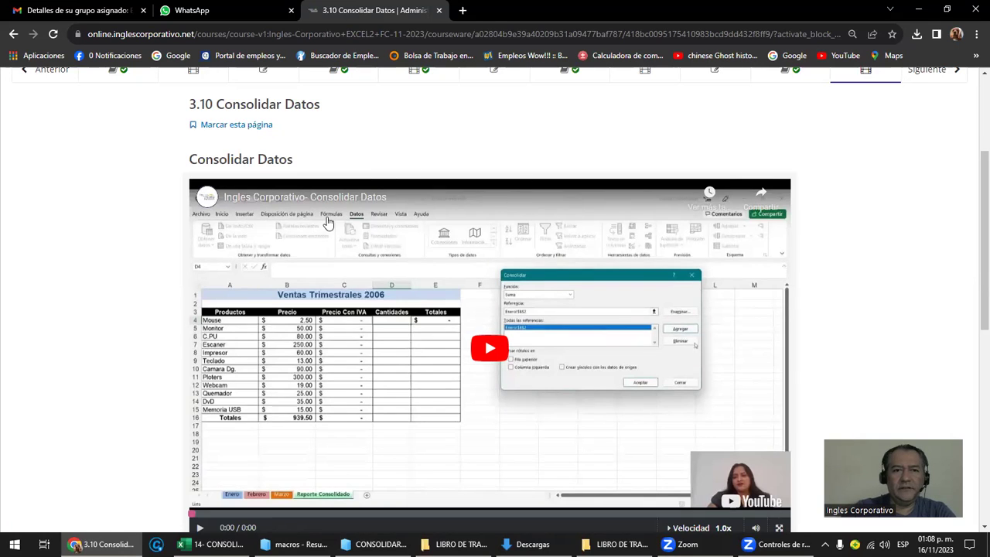
scroll(328, 222, "up", 1)
left_click(39, 131)
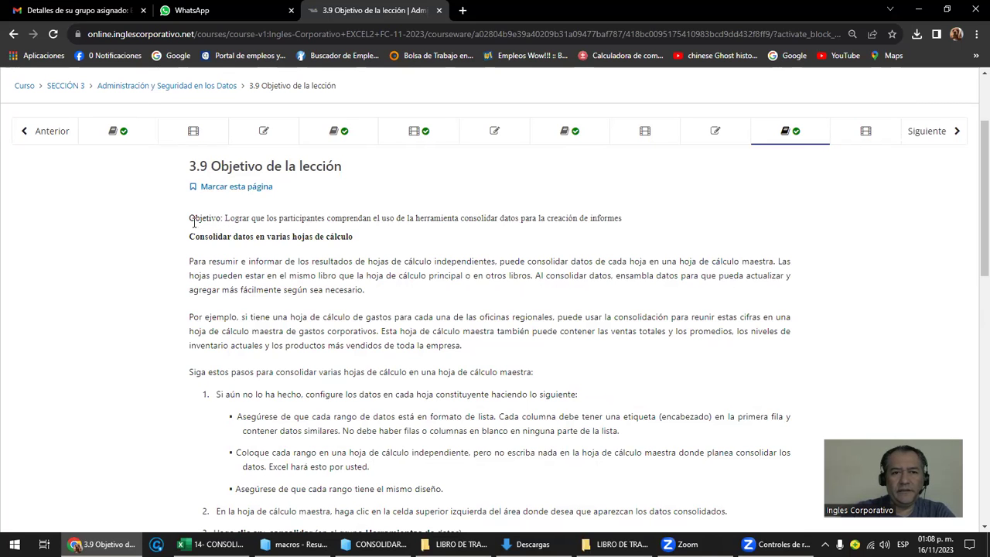
Set the 3.9 lesson page zoom to 110% and clear the text selection.
left_click_drag(190, 219, 323, 318)
scroll(332, 316, "down", 3)
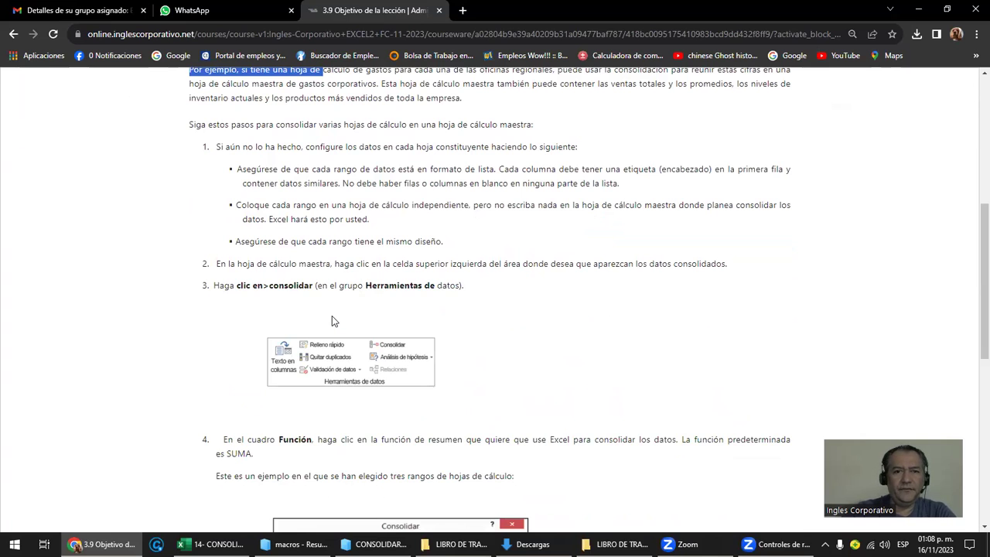
scroll(332, 315, "up", 2)
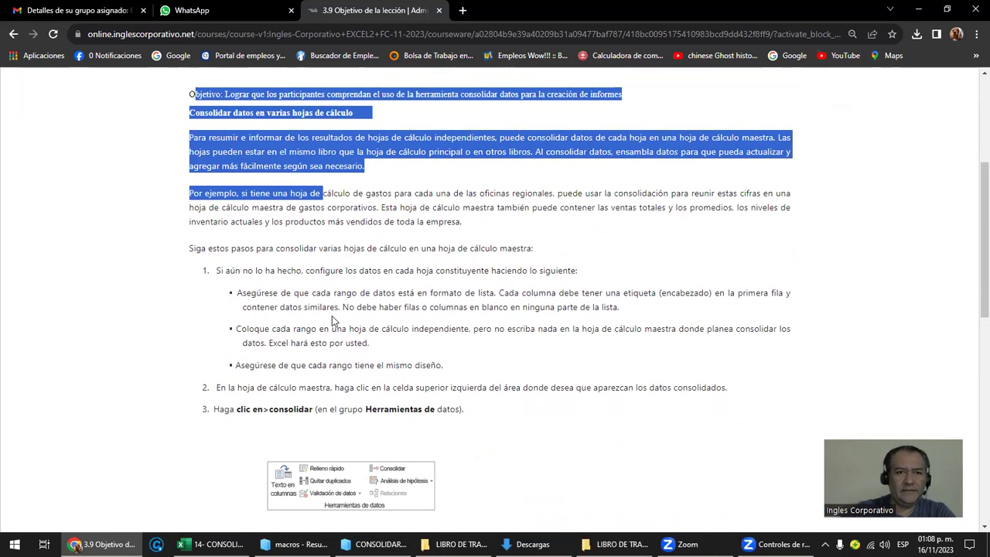
key("ctrl+plus")
key("ctrl+plus")
key("ctrl+plus")
key("ctrl+minus")
key("ctrl+minus")
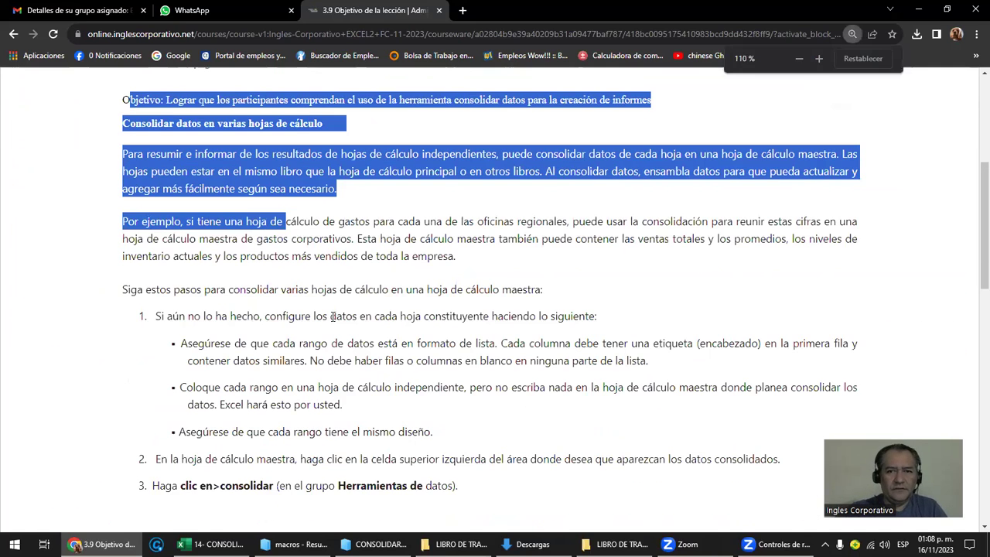
left_click(207, 224)
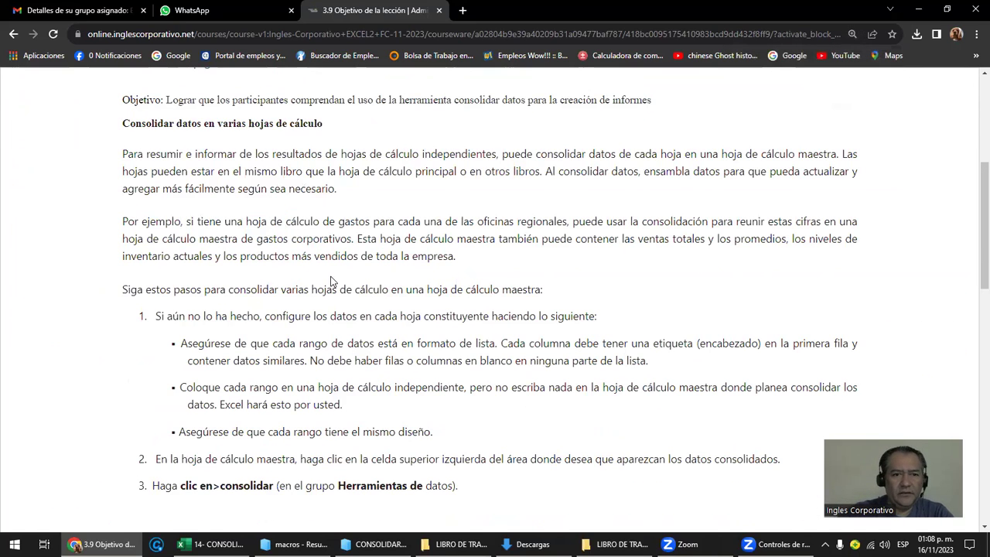
Read through the 3.9 consolidation text and move on to lesson 3.10 Consolidar Datos.
scroll(333, 279, "down", 2)
scroll(333, 280, "down", 1)
scroll(332, 279, "down", 1)
scroll(331, 284, "down", 1)
scroll(332, 284, "down", 1)
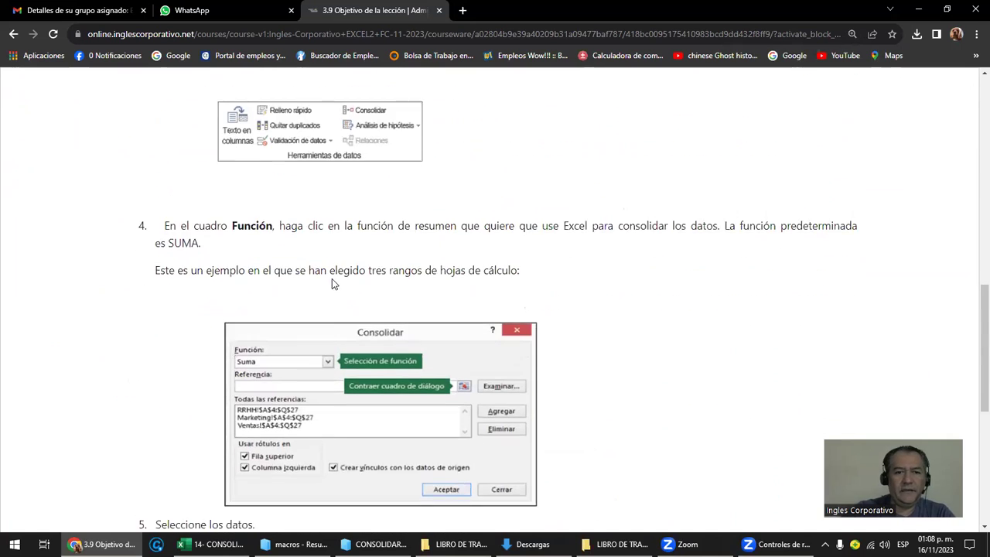
scroll(332, 284, "down", 1)
scroll(332, 280, "up", 1)
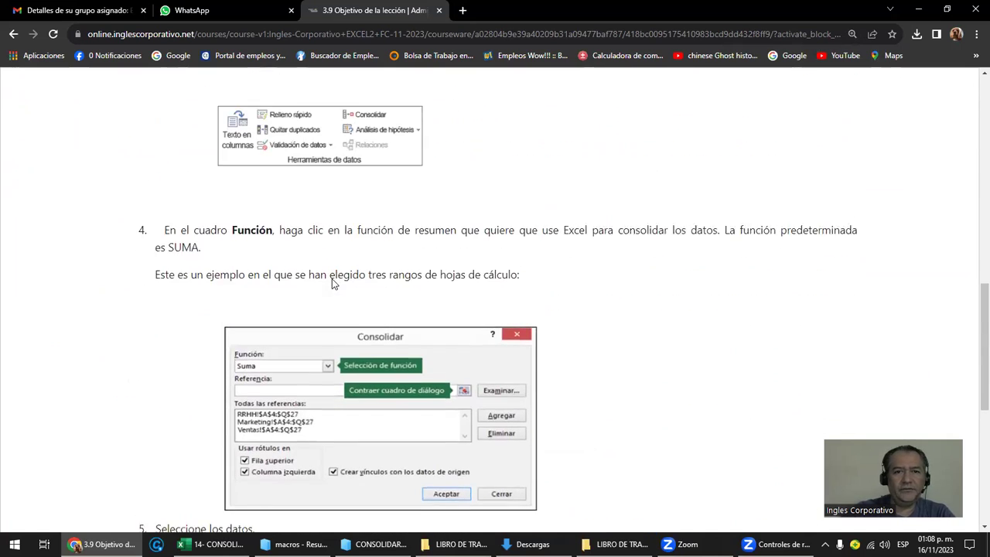
scroll(332, 280, "down", 1)
scroll(333, 279, "down", 1)
scroll(332, 279, "down", 1)
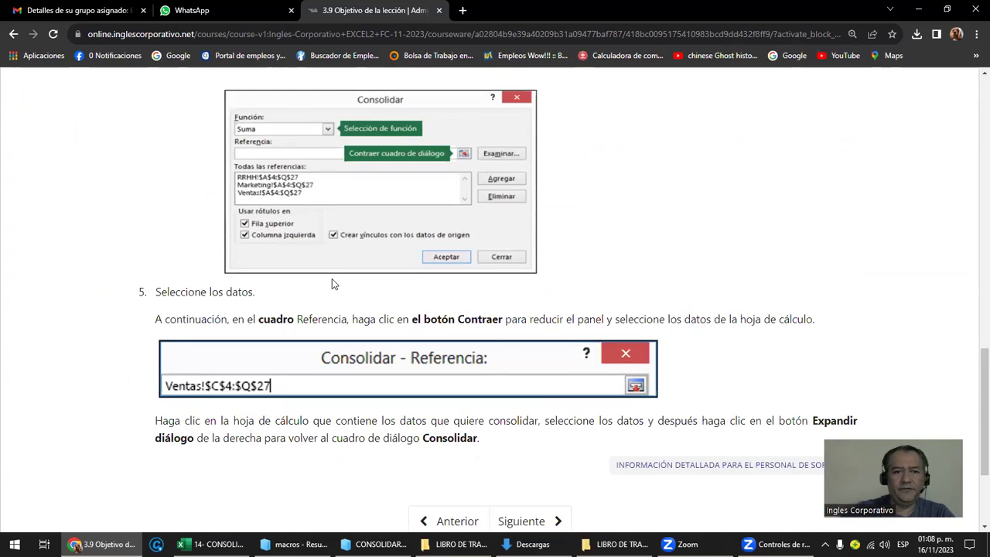
scroll(333, 279, "down", 1)
scroll(332, 279, "up", 1)
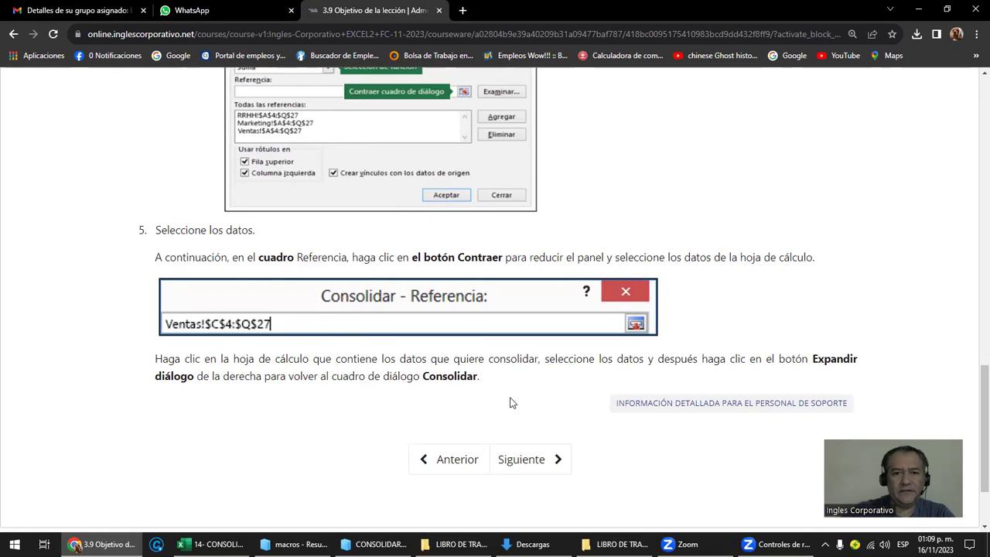
left_click(522, 459)
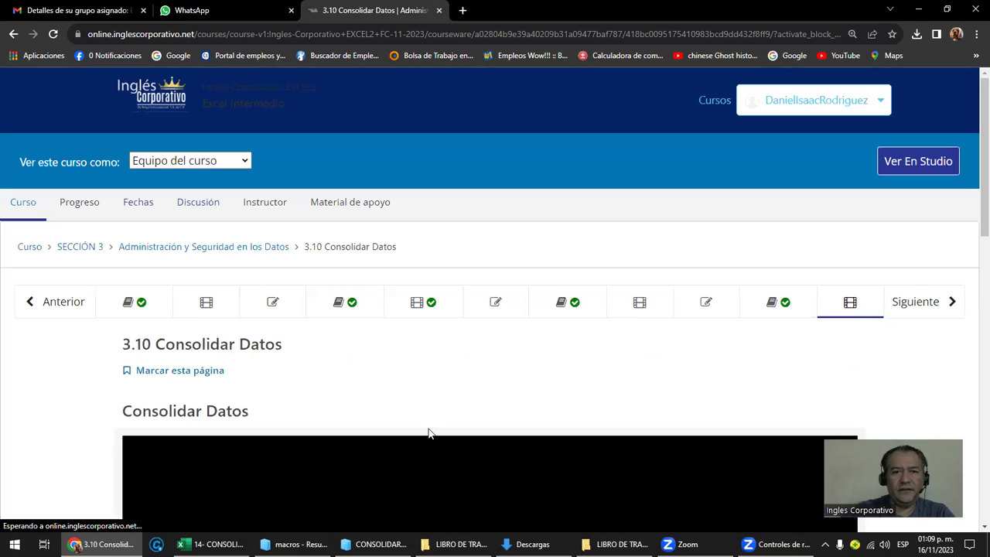
scroll(363, 392, "down", 4)
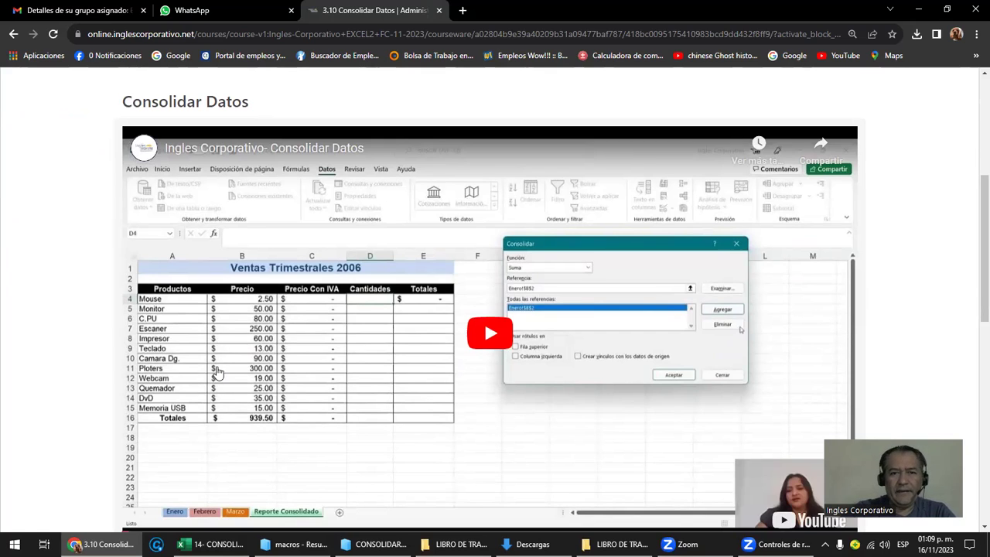
scroll(218, 373, "down", 2)
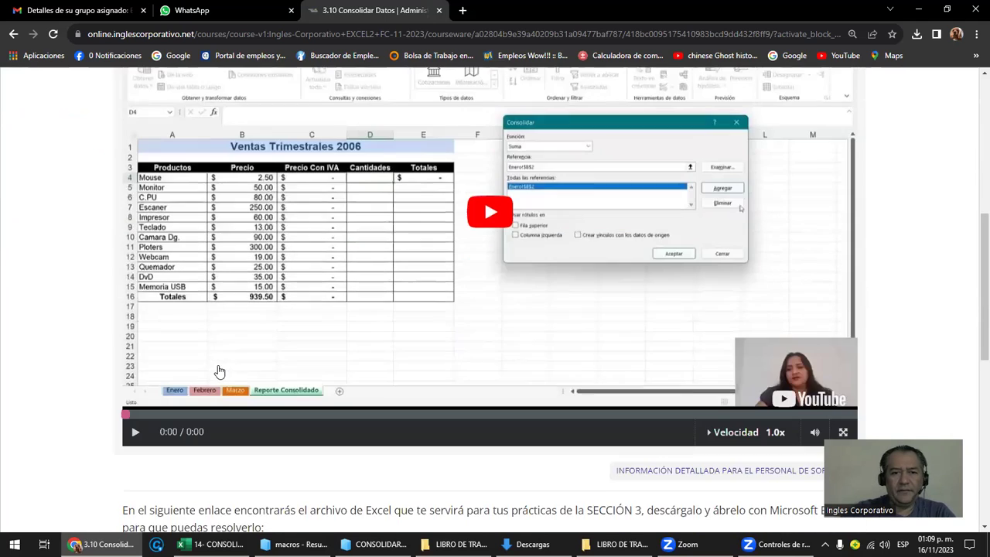
scroll(455, 394, "down", 2)
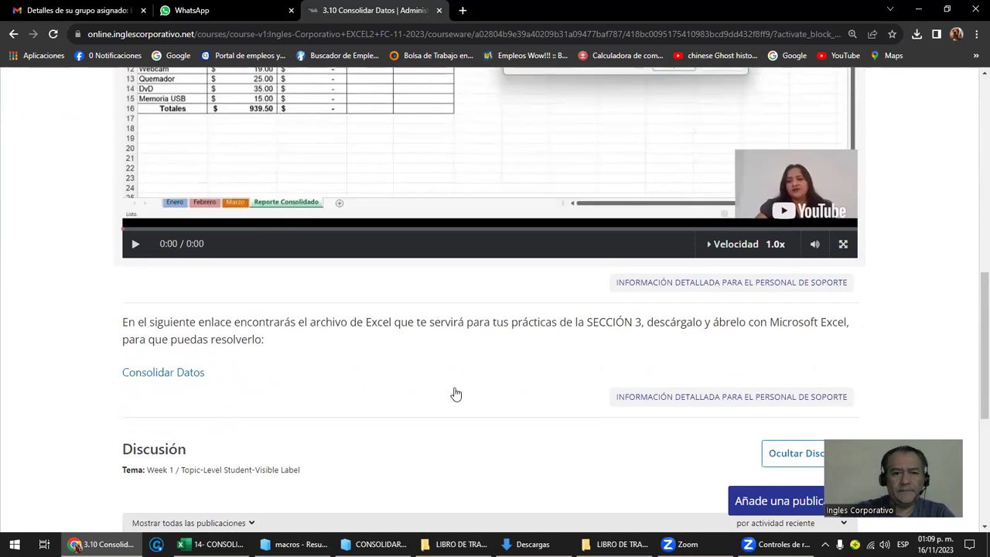
scroll(455, 394, "up", 5)
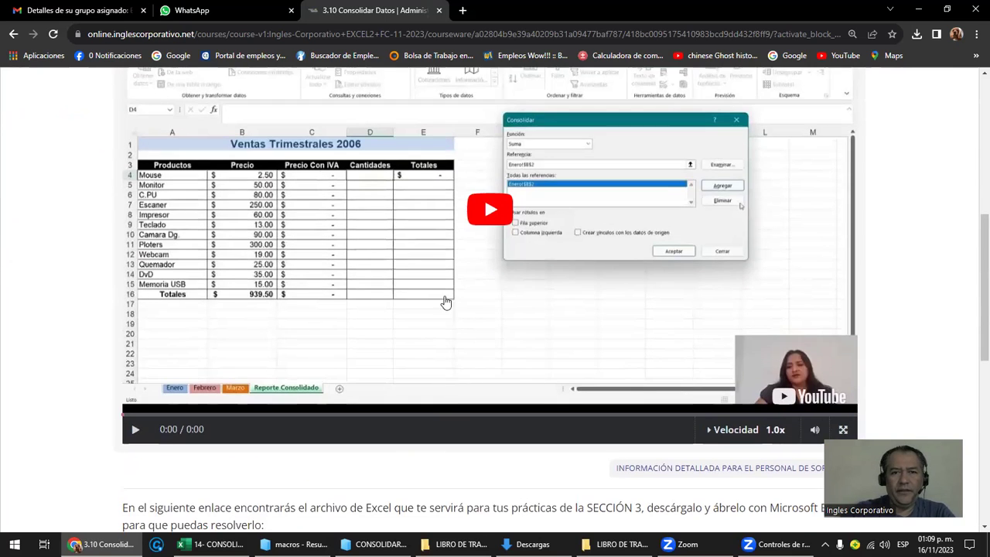
scroll(854, 203, "up", 2)
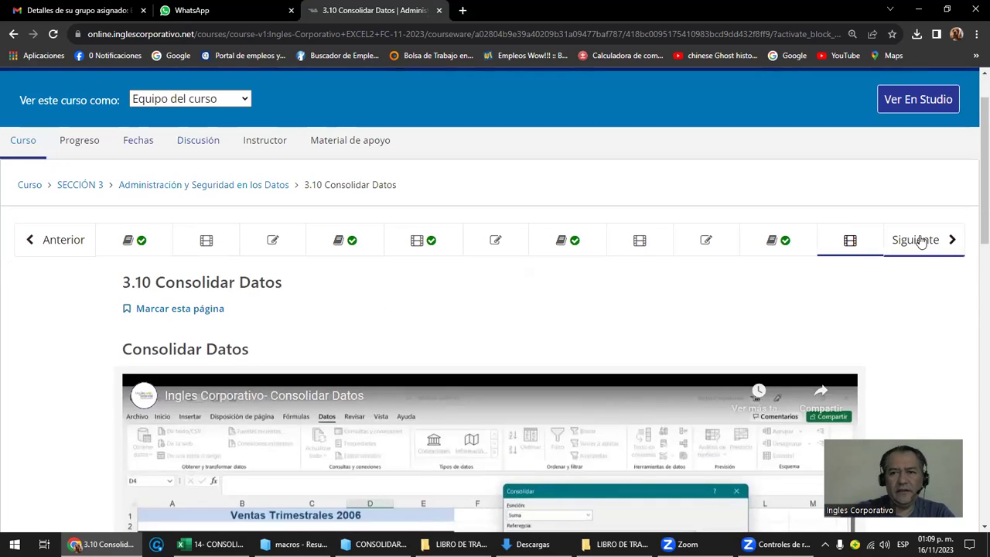
left_click(918, 239)
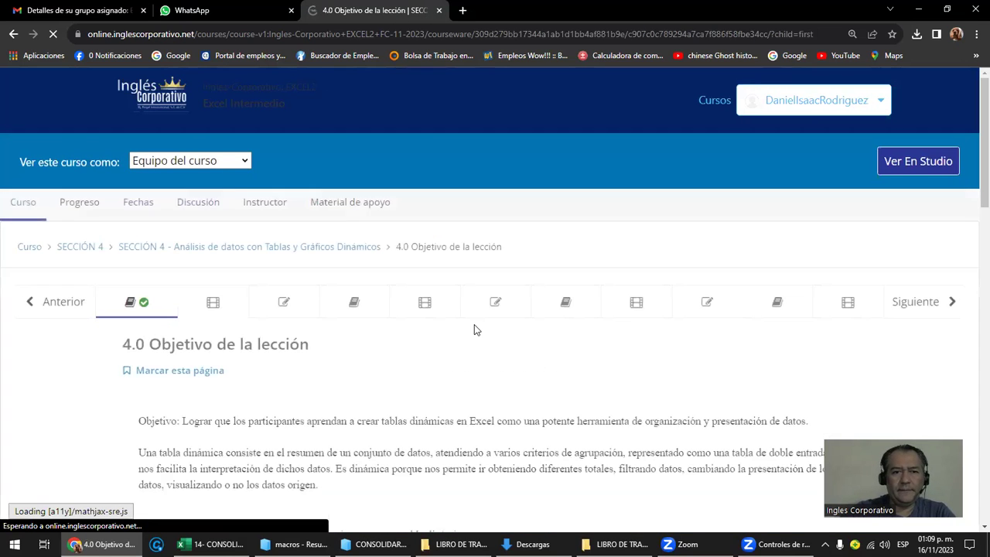
scroll(474, 325, "down", 3)
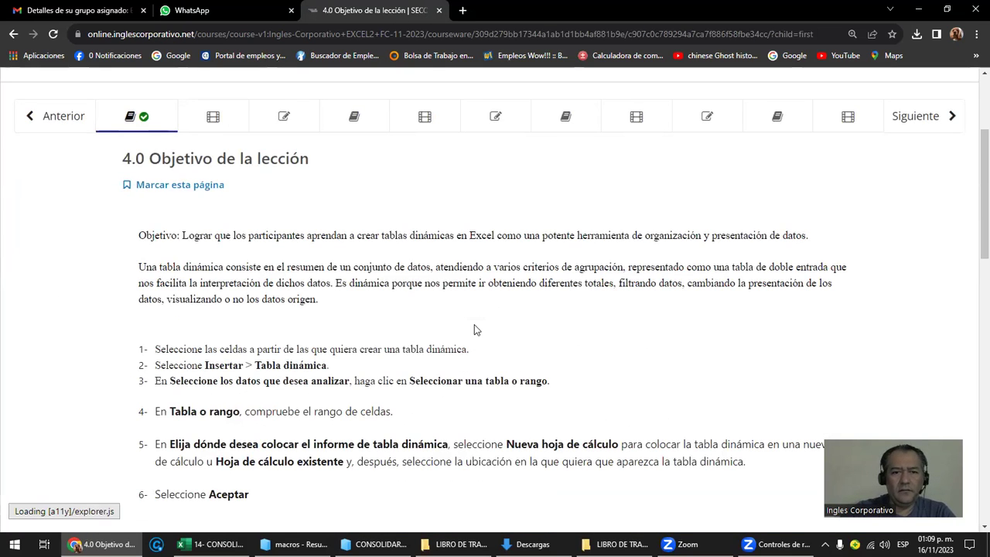
left_click(55, 122)
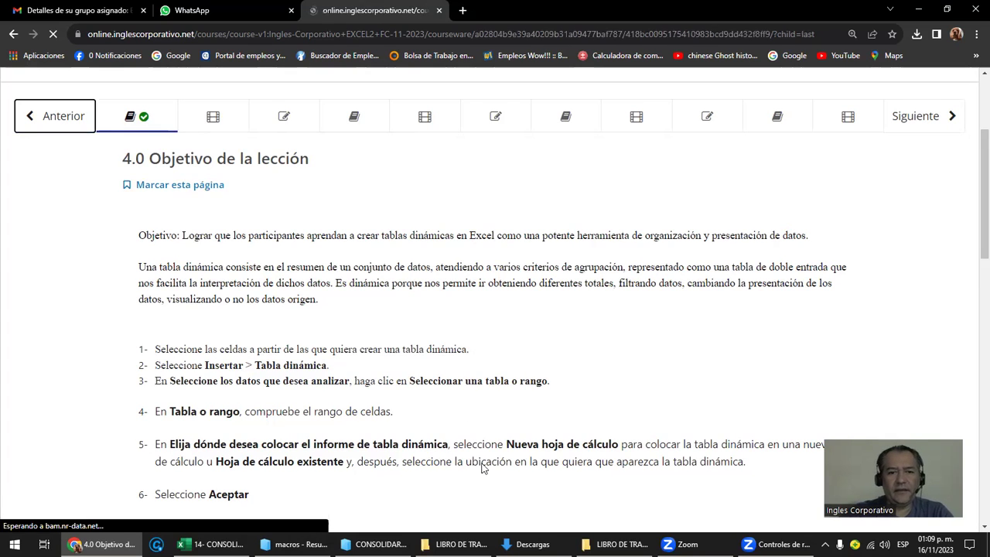
mouse_move(461, 544)
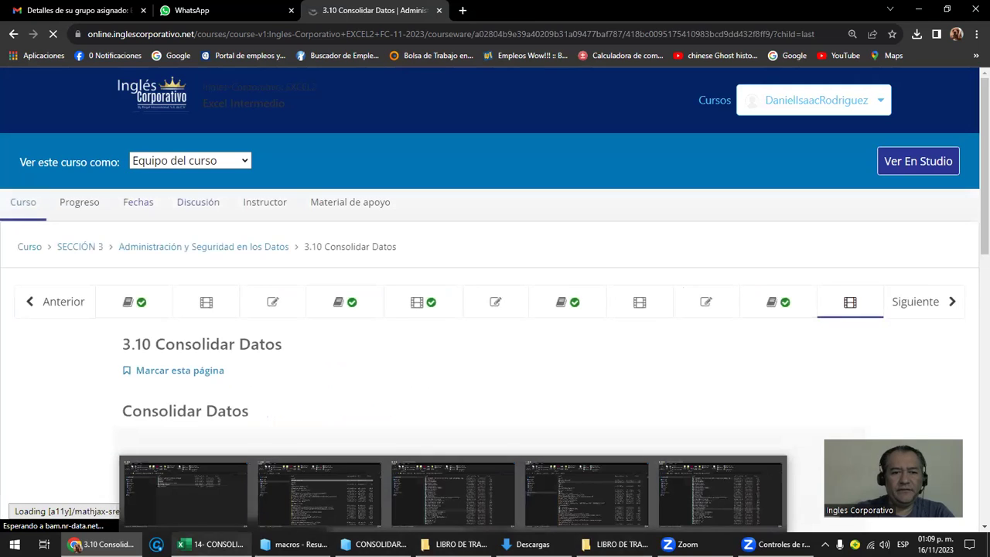
In 14- CONSOLIDAR DATOS 1, browse the Enero S1–S4 and CONSOLIDADO ENERO SIN VINCULO sheets.
left_click(211, 544)
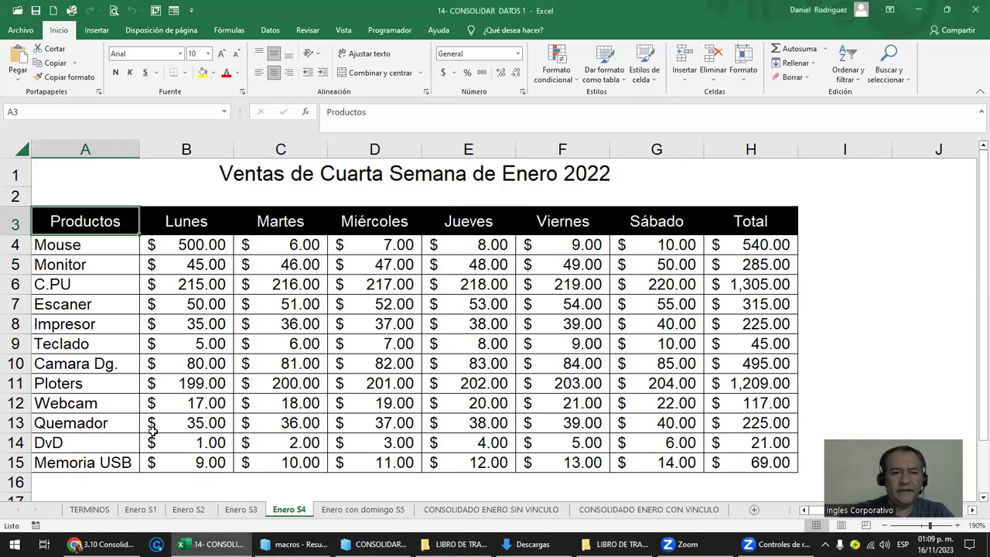
left_click(141, 512)
left_click(185, 513)
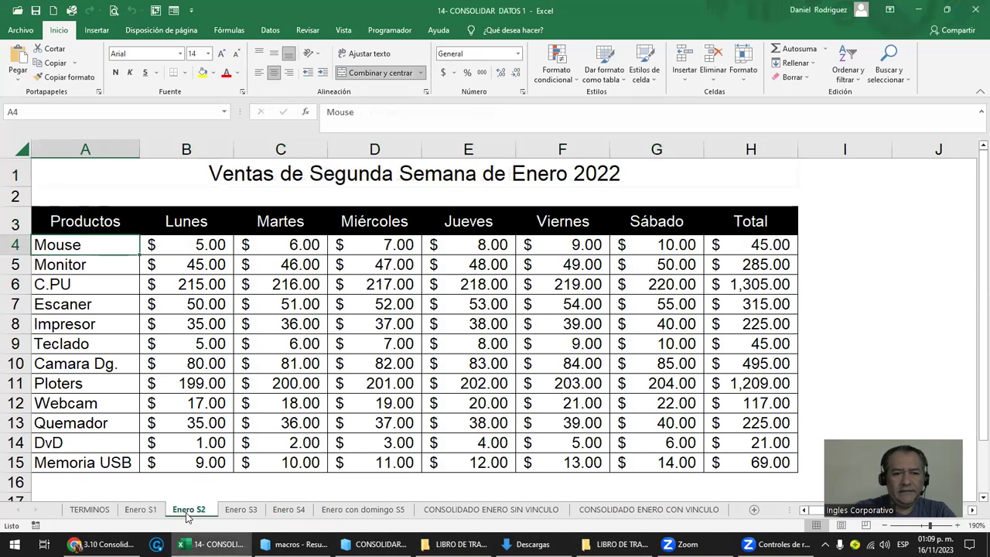
left_click(246, 514)
left_click(288, 512)
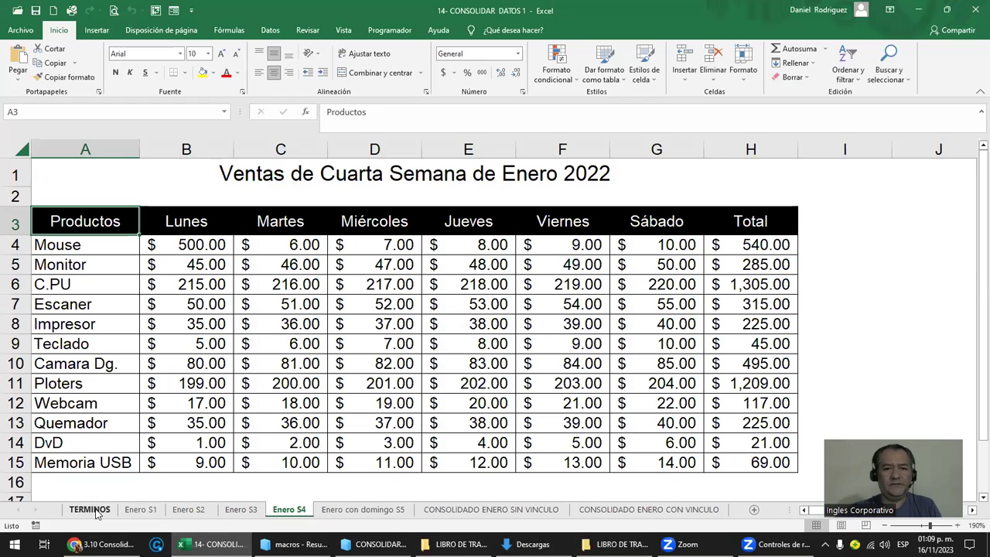
left_click(486, 510)
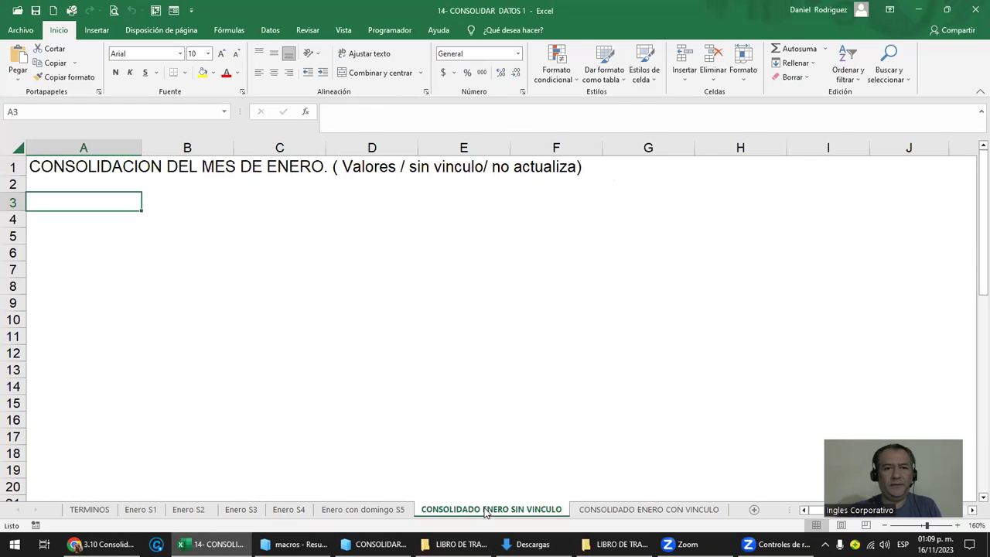
left_click(288, 510)
Inspect the Enero S4 table A3:H15 and its Mouse SUMA formula in H4, then go to TERMINOS.
left_click_drag(66, 223, 748, 466)
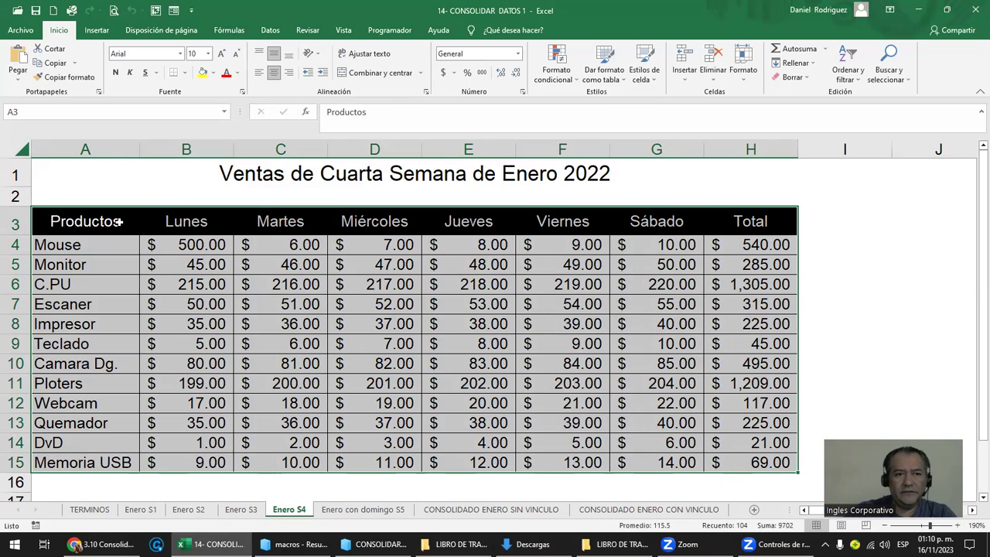
left_click(114, 208)
left_click_drag(110, 193, 109, 481)
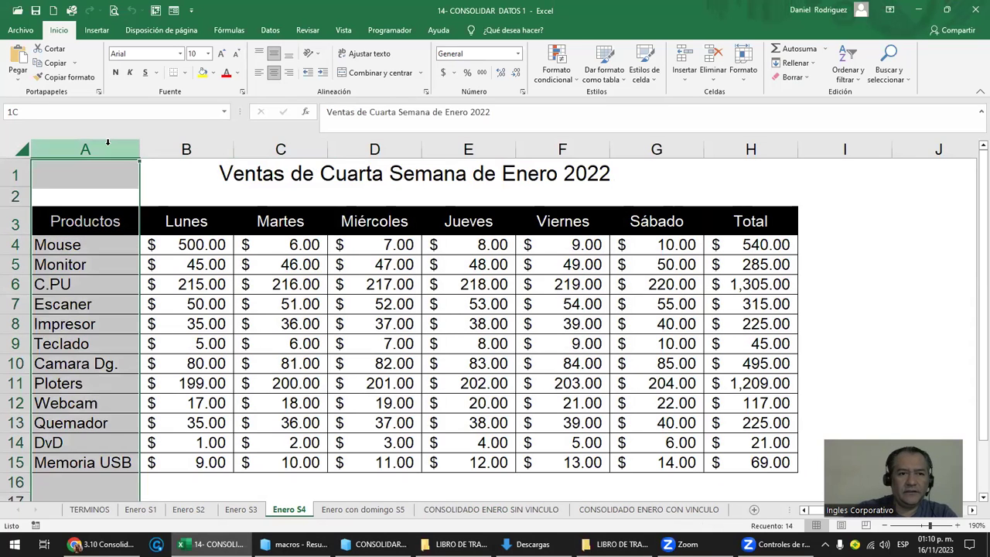
left_click_drag(123, 246, 100, 461)
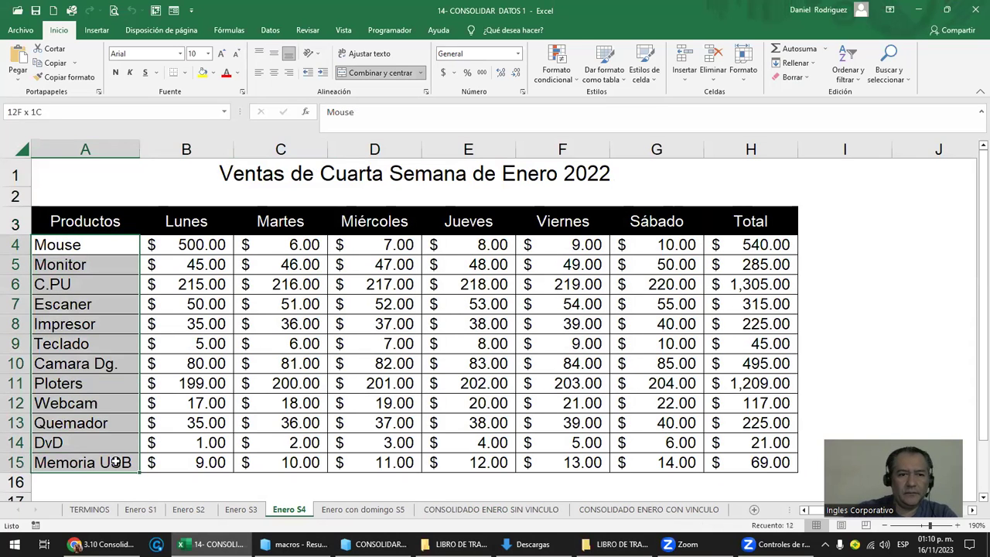
left_click(215, 146)
left_click_drag(216, 146, 657, 147)
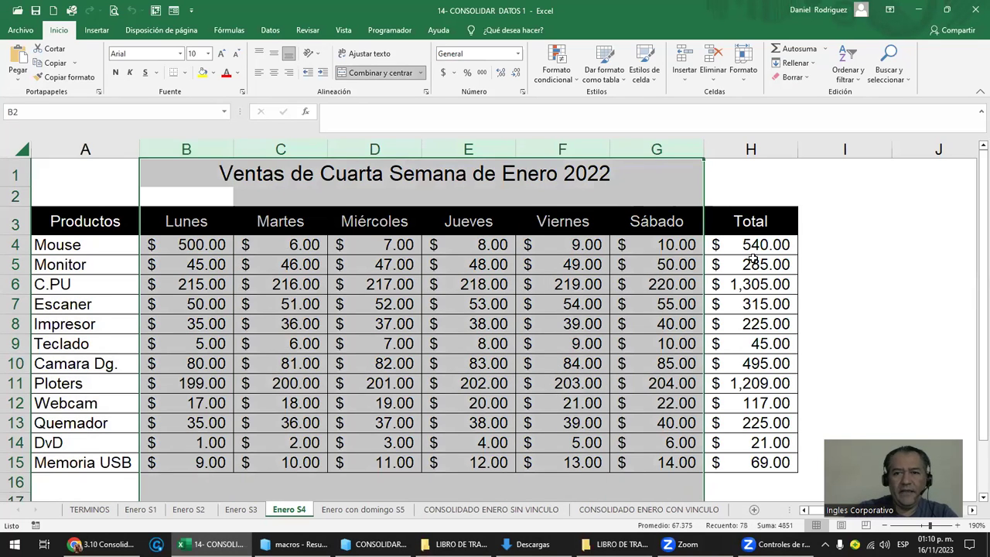
left_click(757, 144)
double_click(748, 244)
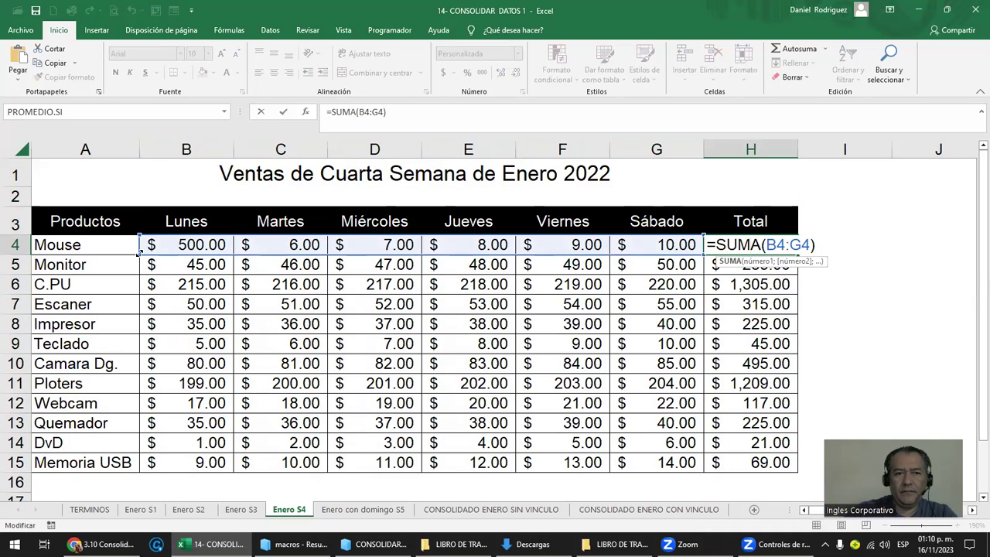
key("Escape")
left_click(240, 509)
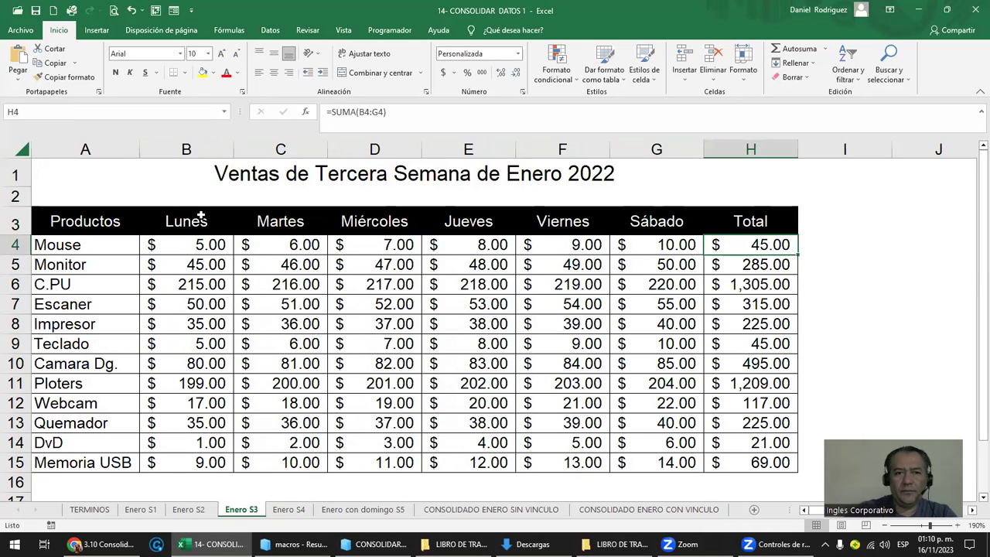
left_click(90, 509)
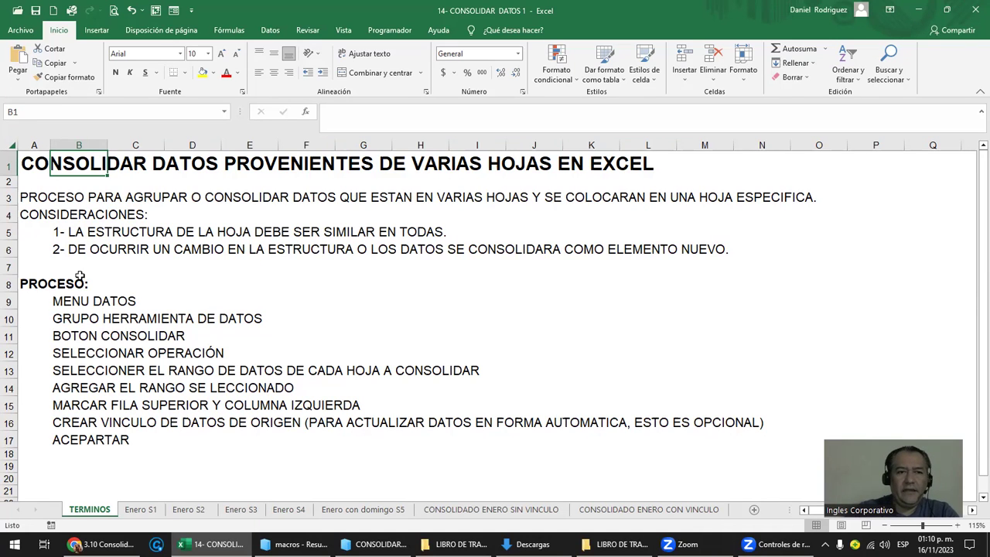
Review the consolidation process steps on TERMINOS, then view the Enero S1 and Enero S2 sheets.
left_click(83, 302)
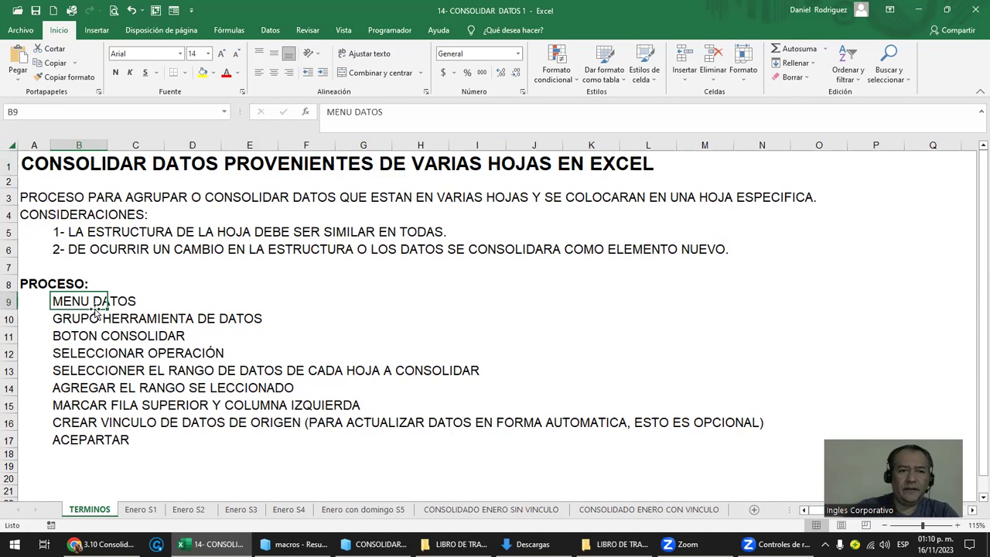
left_click(155, 353)
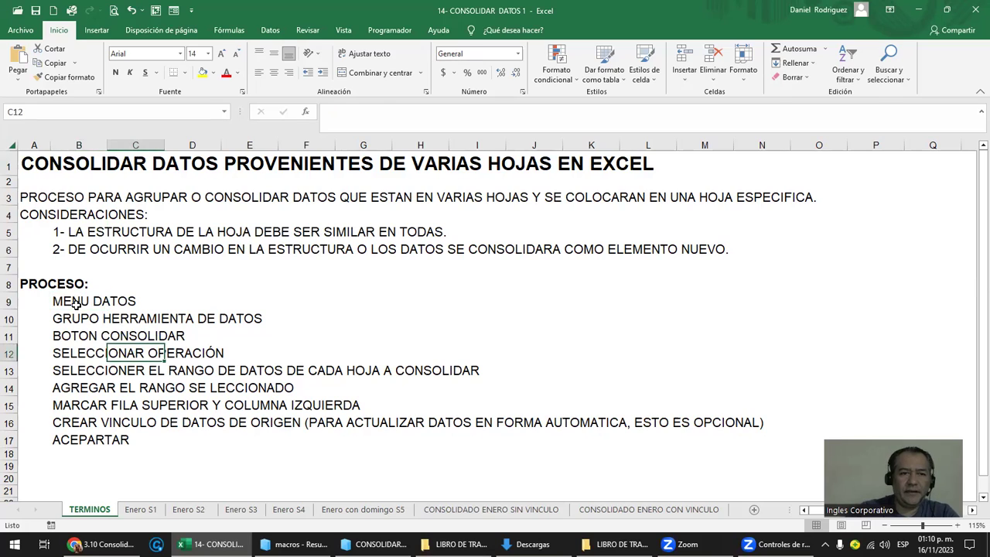
left_click(76, 305)
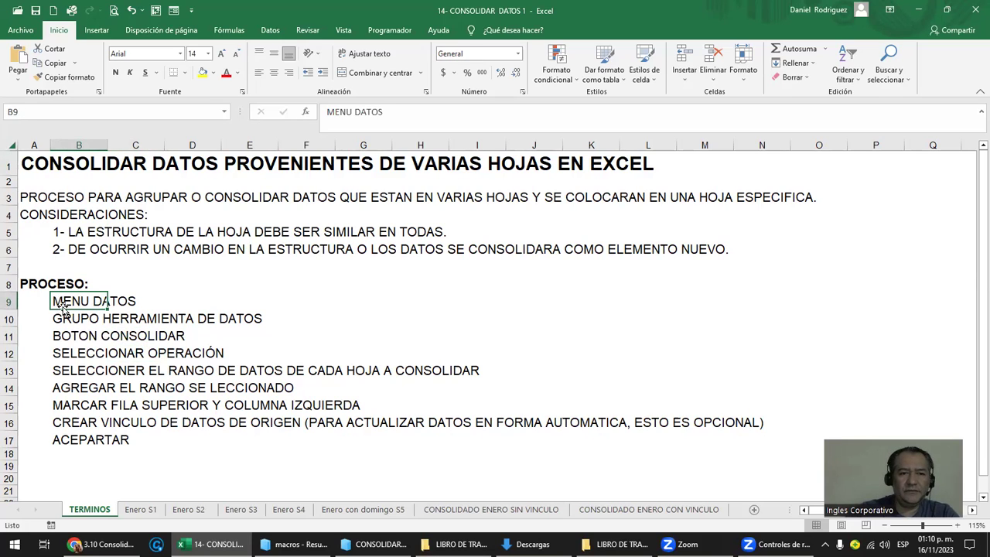
left_click_drag(65, 309, 264, 337)
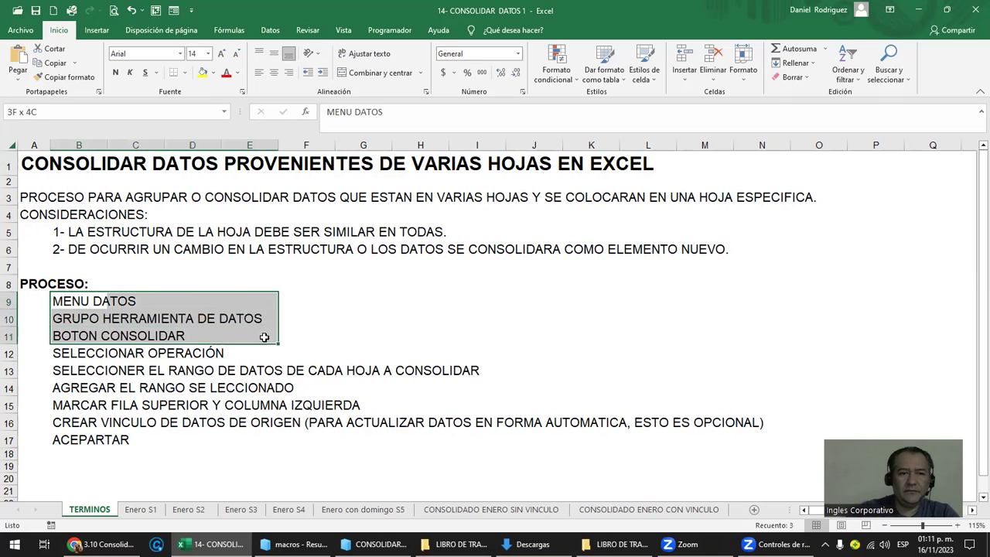
left_click_drag(99, 354, 96, 441)
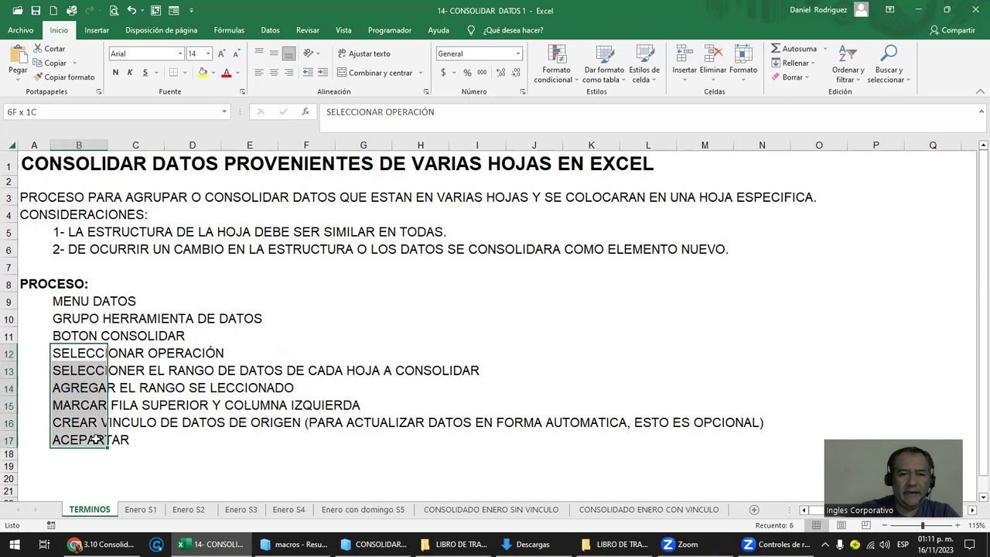
left_click(73, 355)
left_click(74, 373)
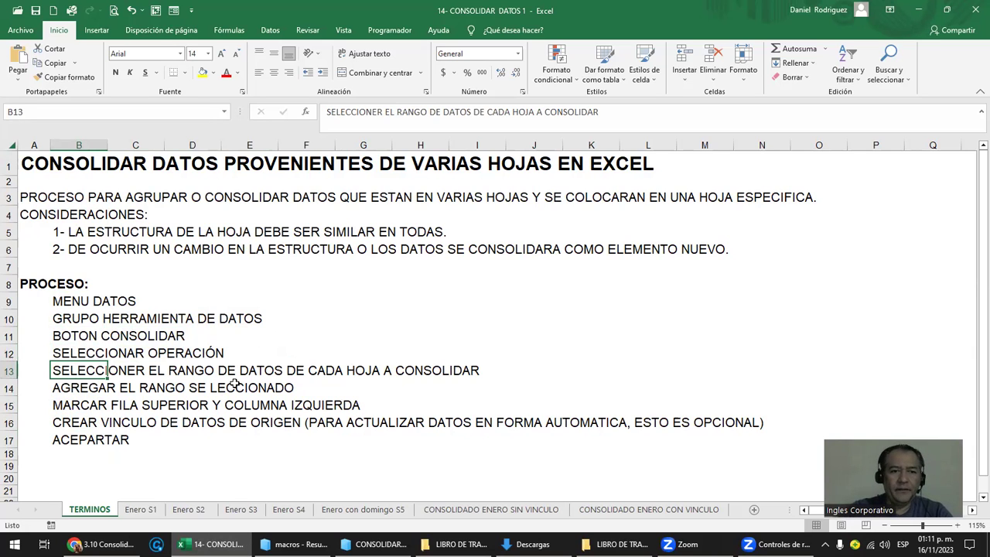
left_click(143, 511)
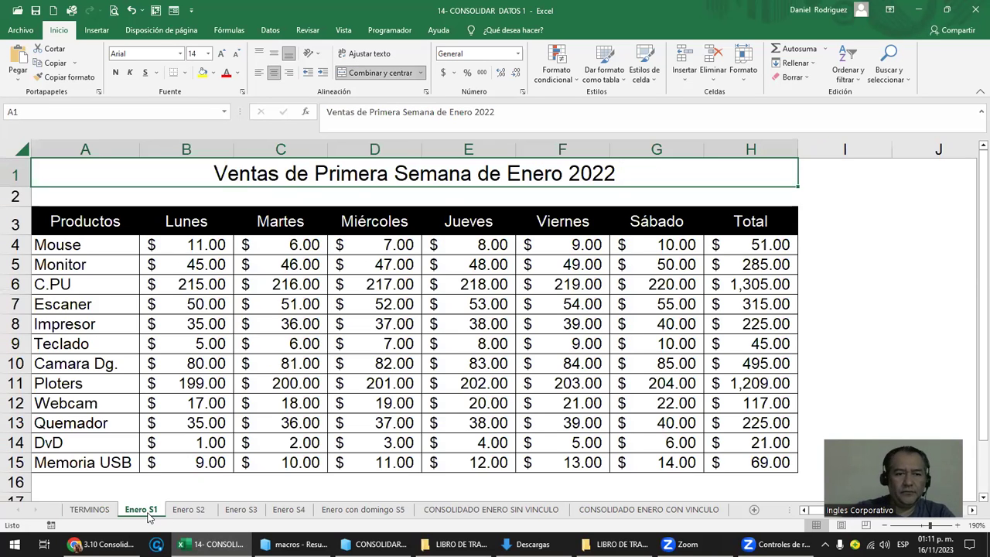
left_click(189, 510)
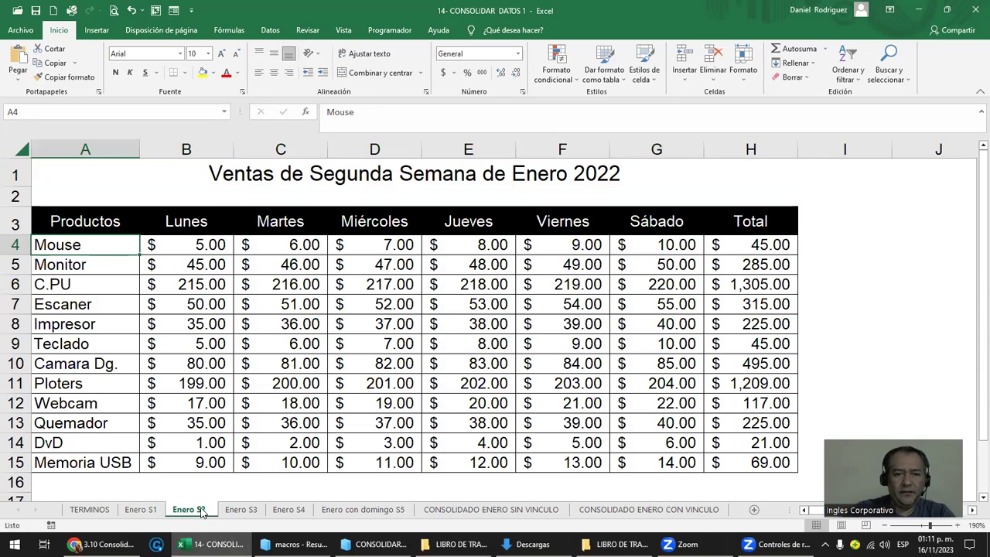
Flip through Enero S3 and S4 to the 'CONSOLIDACION DEL MES DE ENERO' summary sheet.
left_click(246, 512)
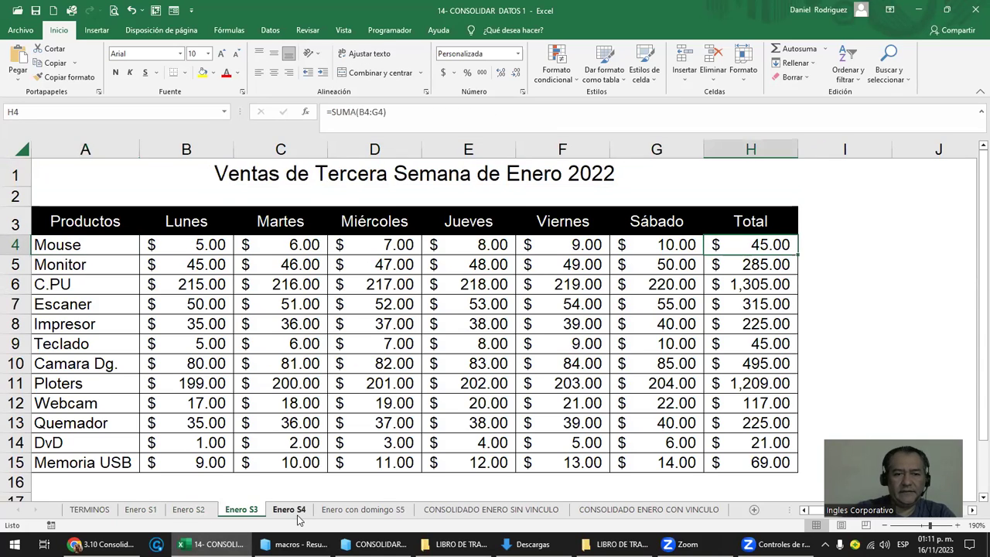
left_click(296, 516)
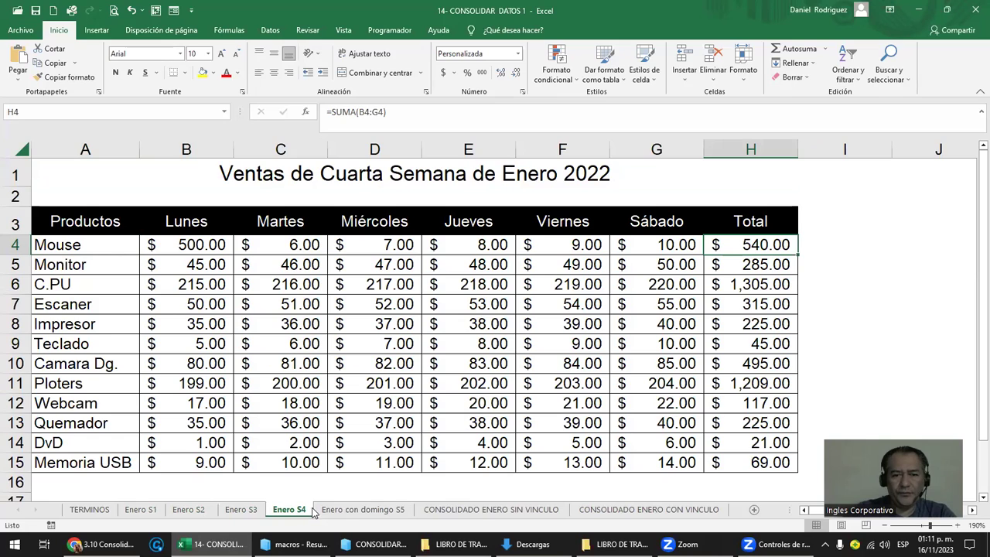
left_click(481, 512)
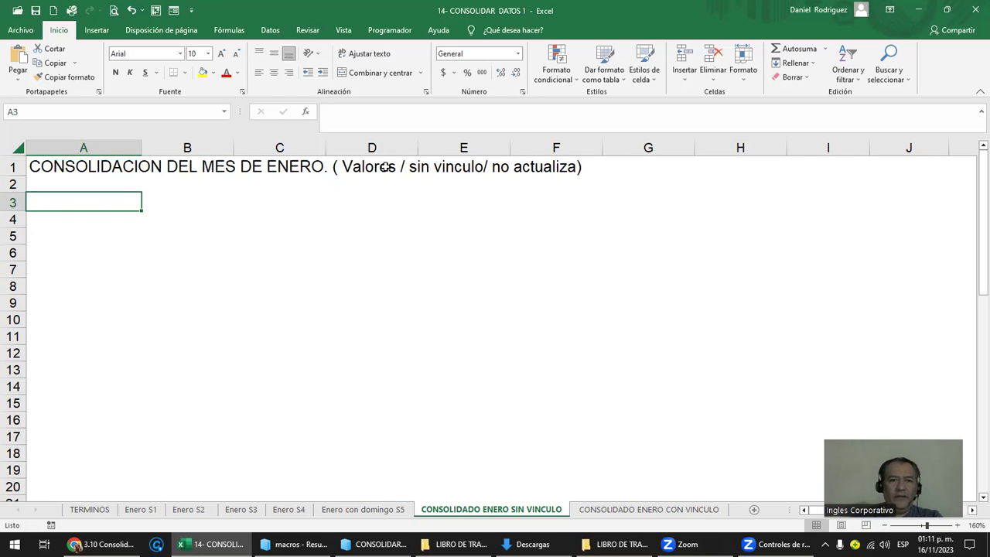
left_click(375, 168)
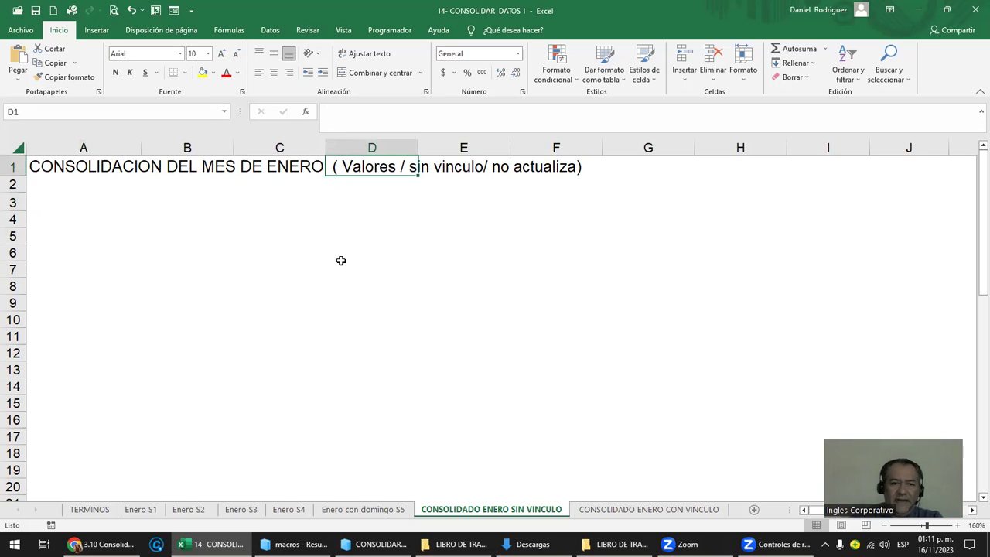
left_click(291, 510)
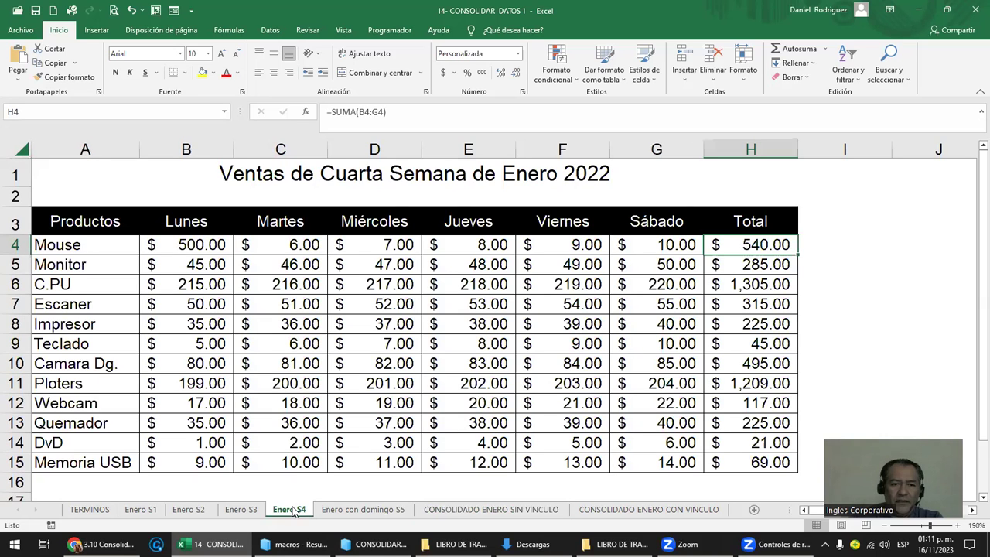
left_click(240, 510)
left_click(188, 510)
left_click(151, 510)
left_click(187, 510)
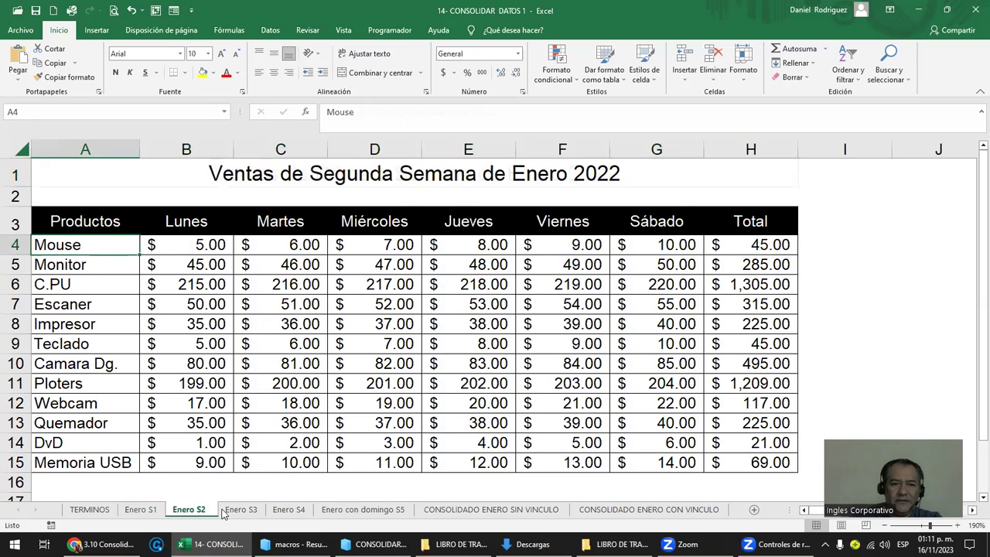
left_click(241, 510)
left_click(289, 510)
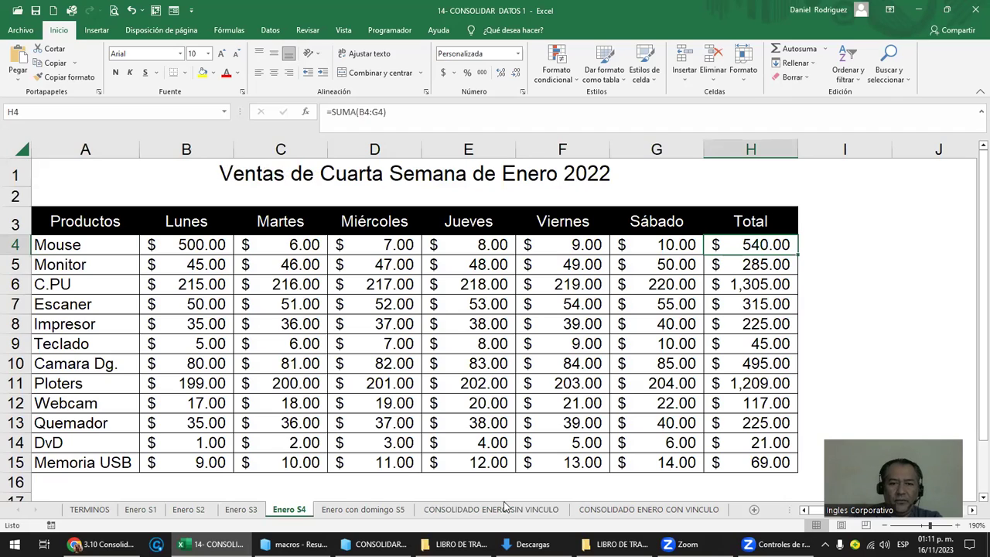
left_click(506, 509)
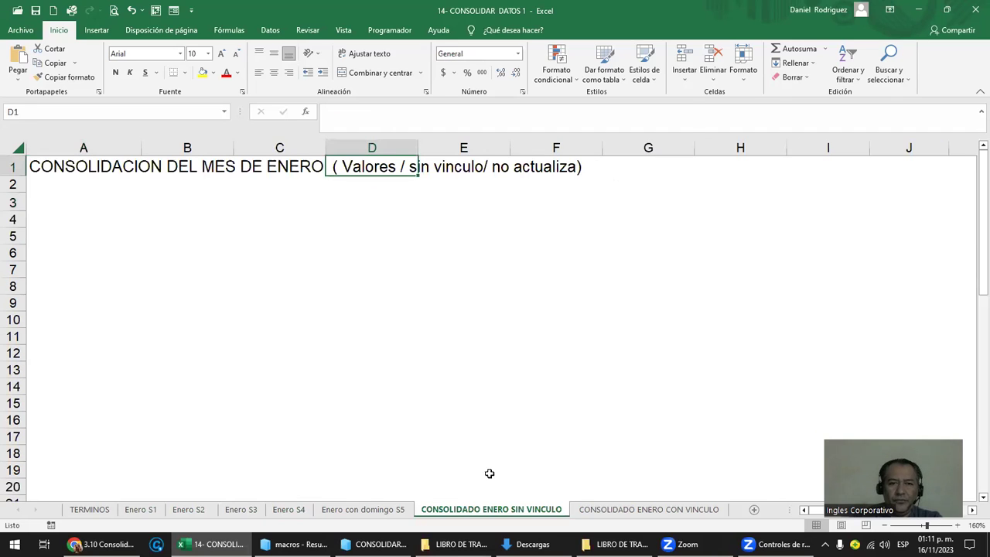
left_click(363, 197)
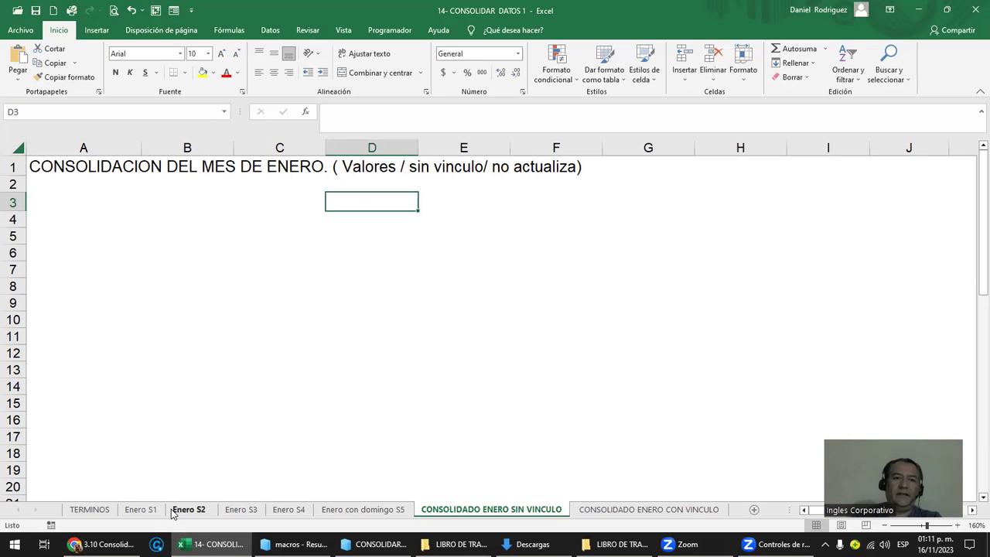
left_click(57, 191)
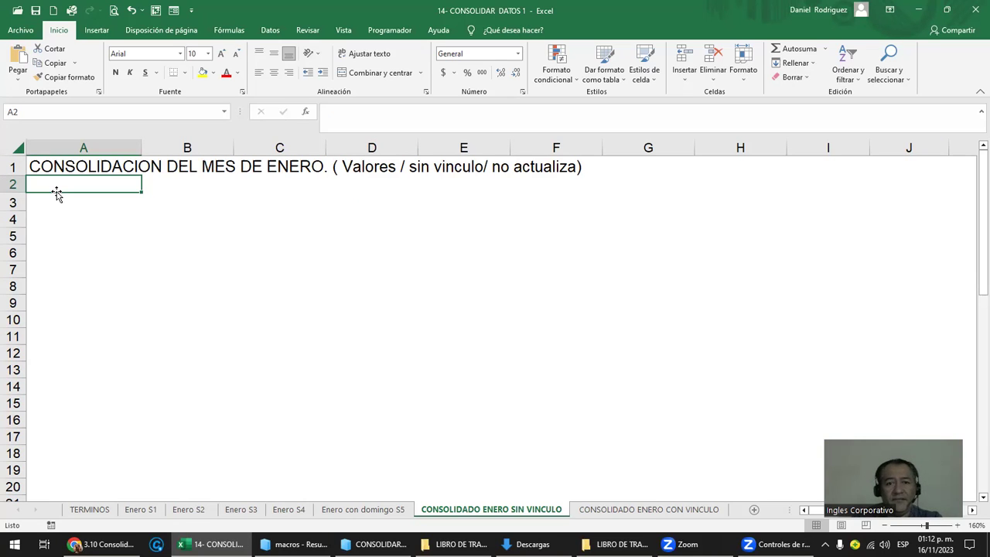
left_click(363, 166)
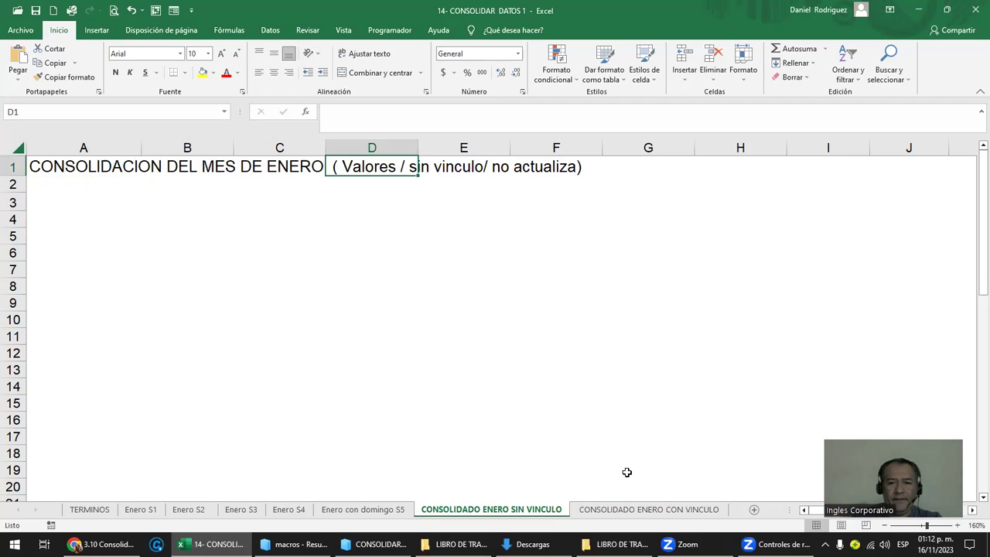
left_click(657, 512)
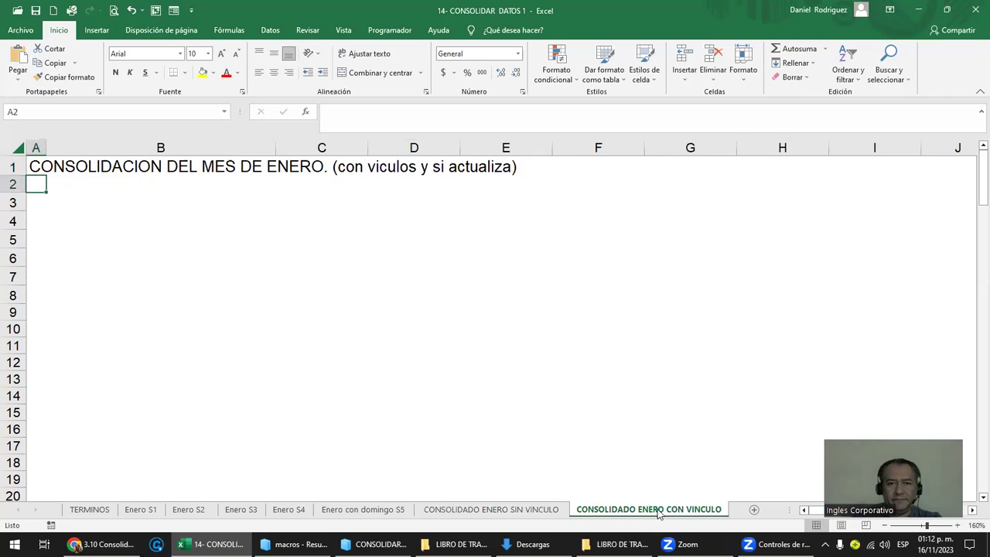
left_click(384, 170)
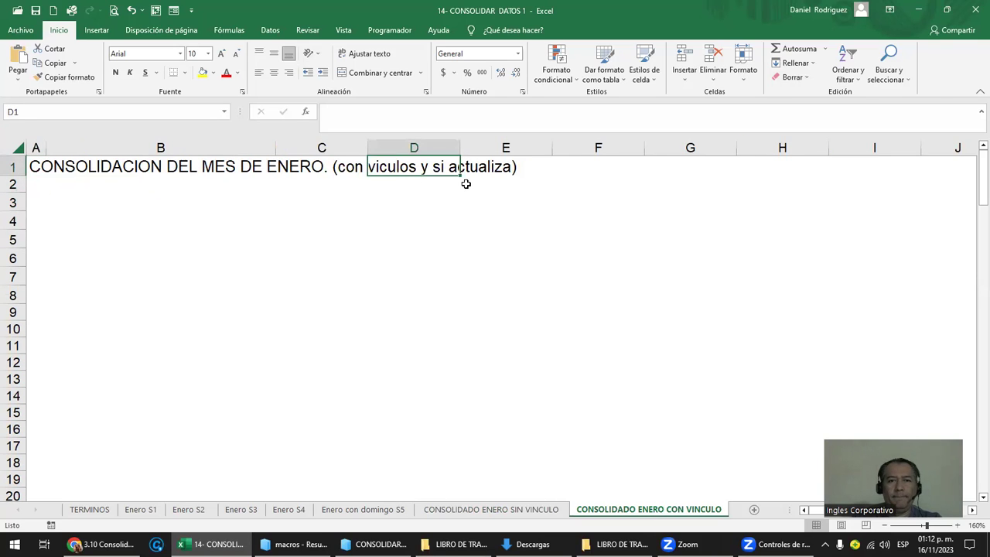
left_click(545, 511)
left_click(390, 283)
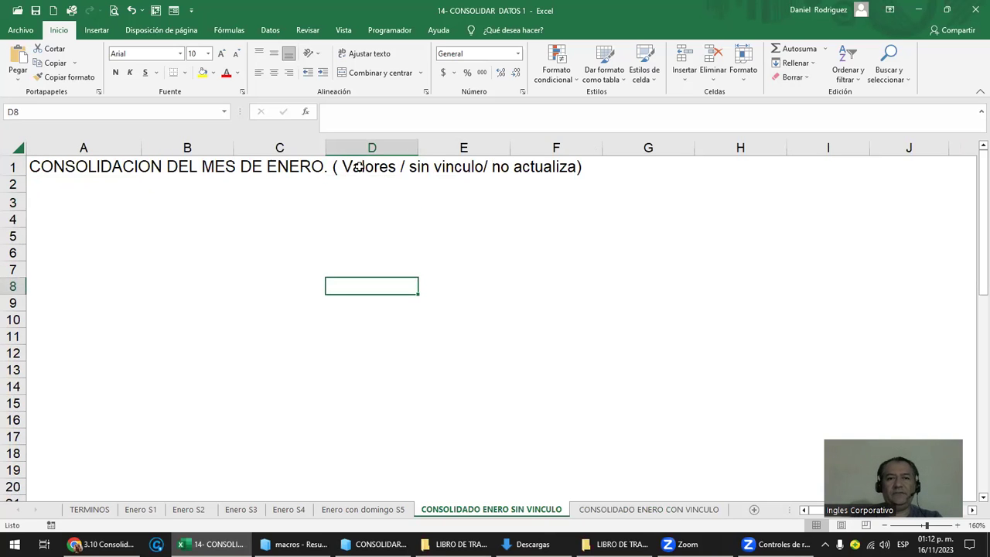
left_click(360, 167)
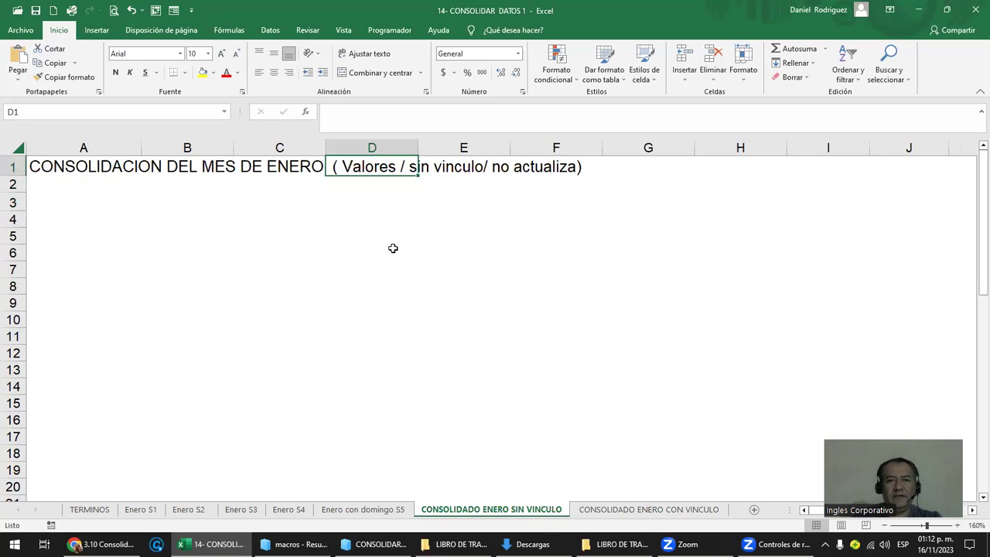
left_click(67, 198)
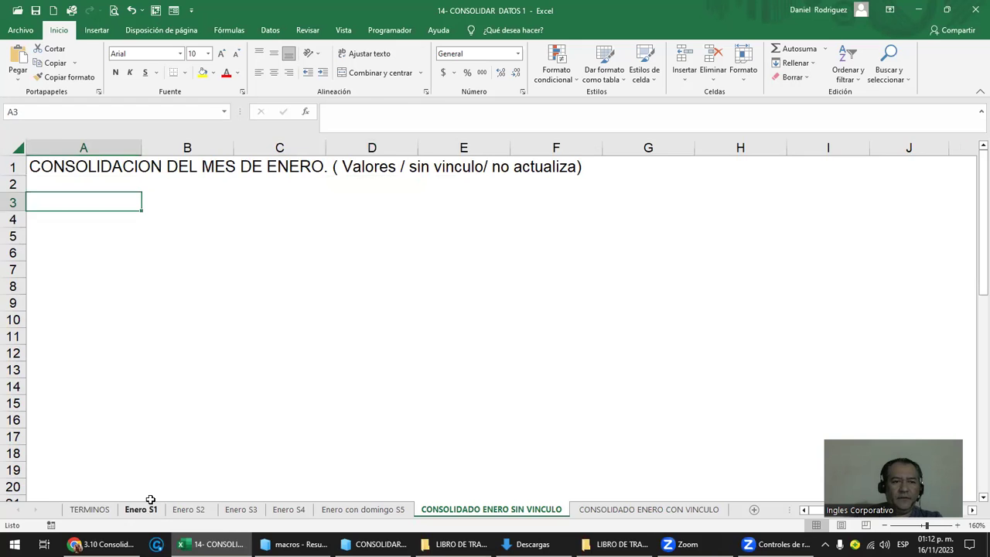
left_click(147, 510)
left_click(56, 219)
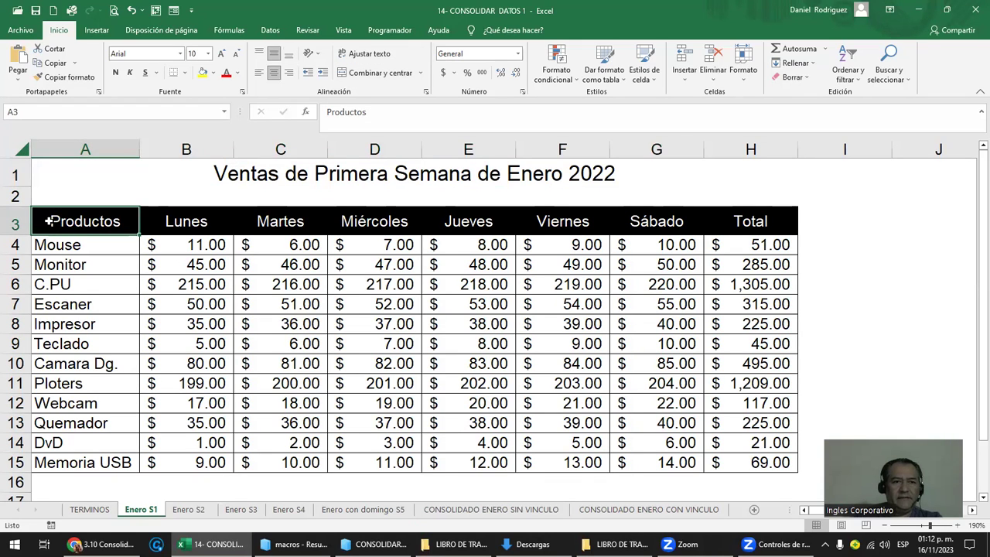
left_click(778, 462)
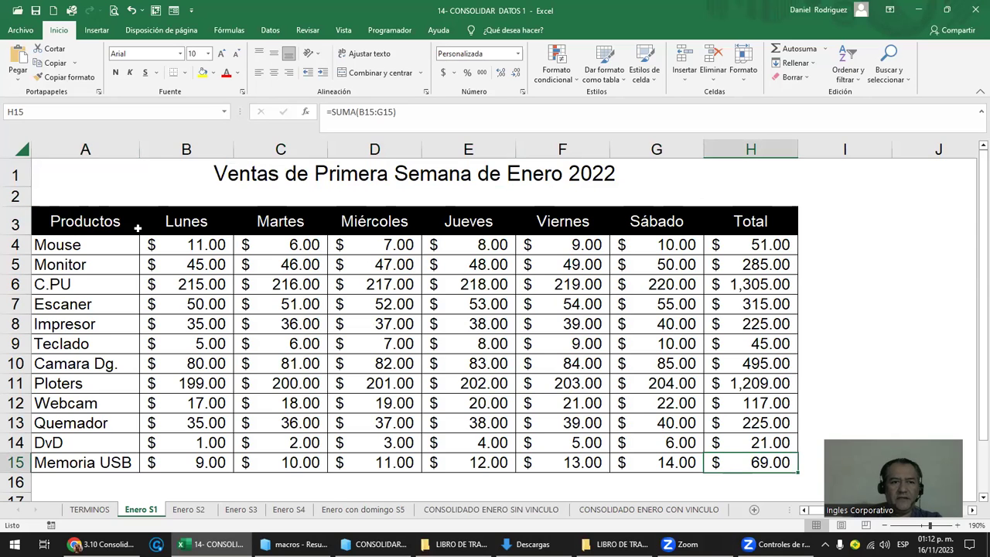
left_click(106, 218)
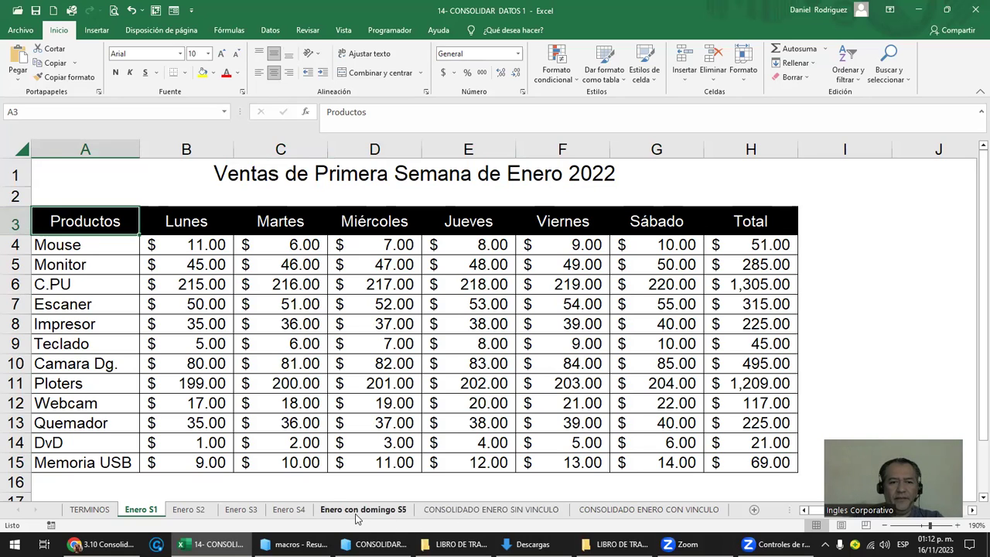
left_click(520, 512)
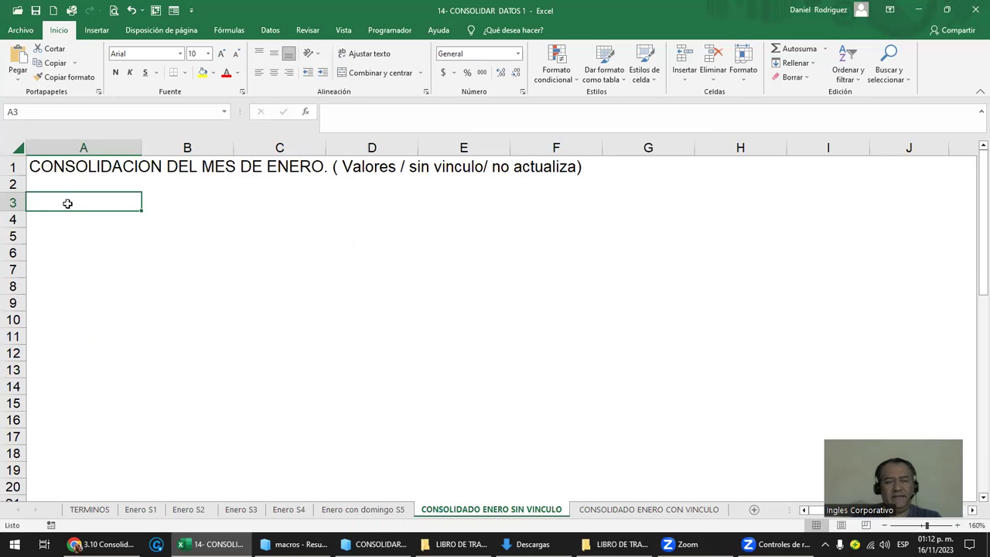
key("shift+Right")
key("shift+Right")
key("shift+Right")
key("shift+Right")
key("shift+Right")
key("shift+Right")
key("shift+Right")
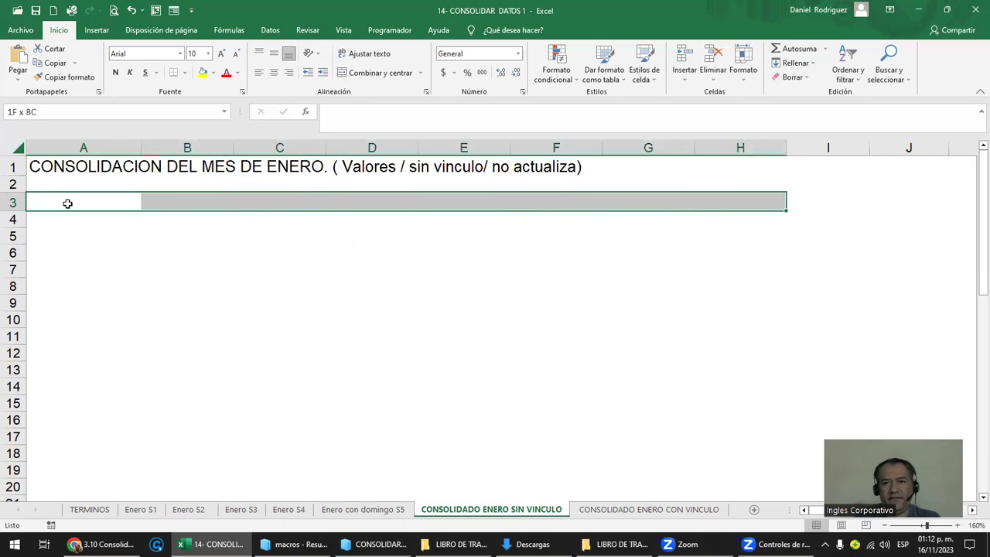
key("shift+Down")
key("shift+Down")
key("shift+Down")
key("shift+Down")
key("shift+Down")
key("shift+Down")
key("shift+Down")
key("shift+Down")
key("shift+Down")
key("shift+Down")
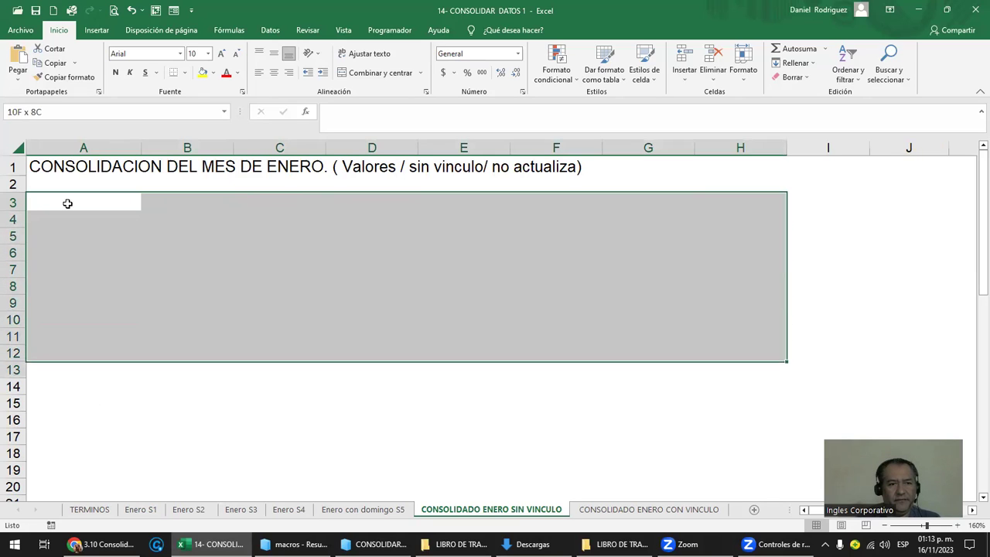
key("shift+Down")
key("shift+Down")
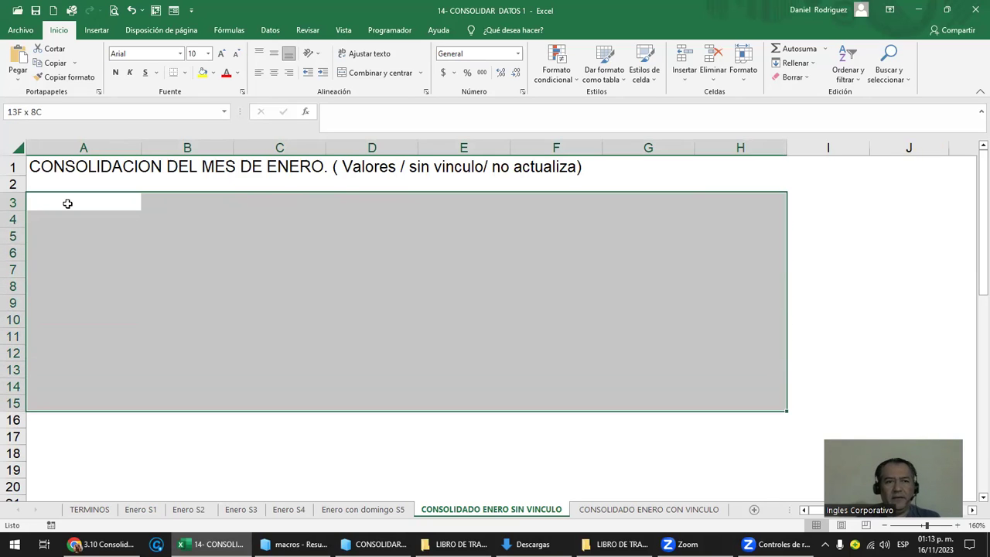
mouse_move(155, 223)
left_mouse_down()
mouse_move(184, 259)
mouse_move(742, 466)
left_mouse_up()
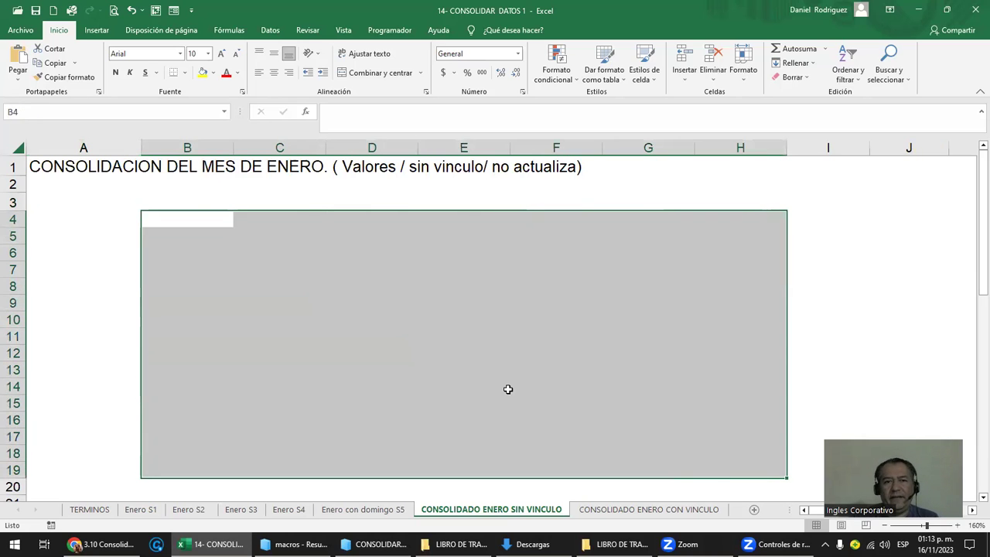
left_click(399, 327)
left_click_drag(399, 327, 773, 487)
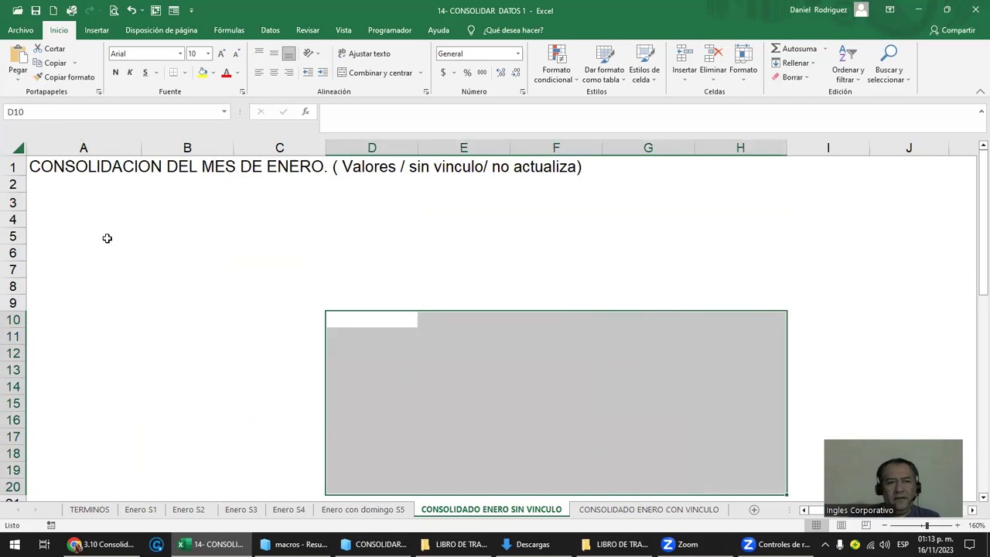
left_click(46, 203)
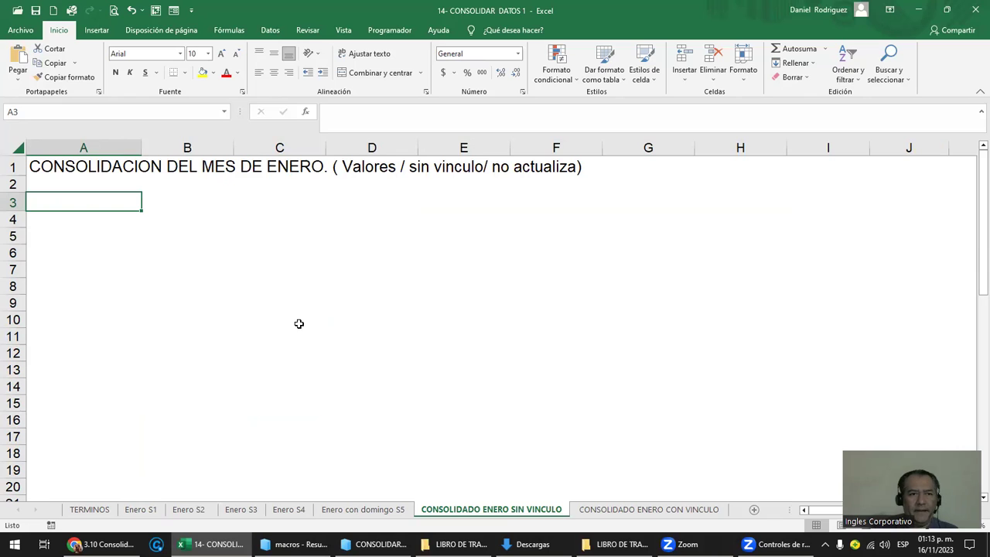
mouse_move(59, 202)
left_mouse_down()
mouse_move(518, 333)
mouse_move(745, 471)
left_mouse_up()
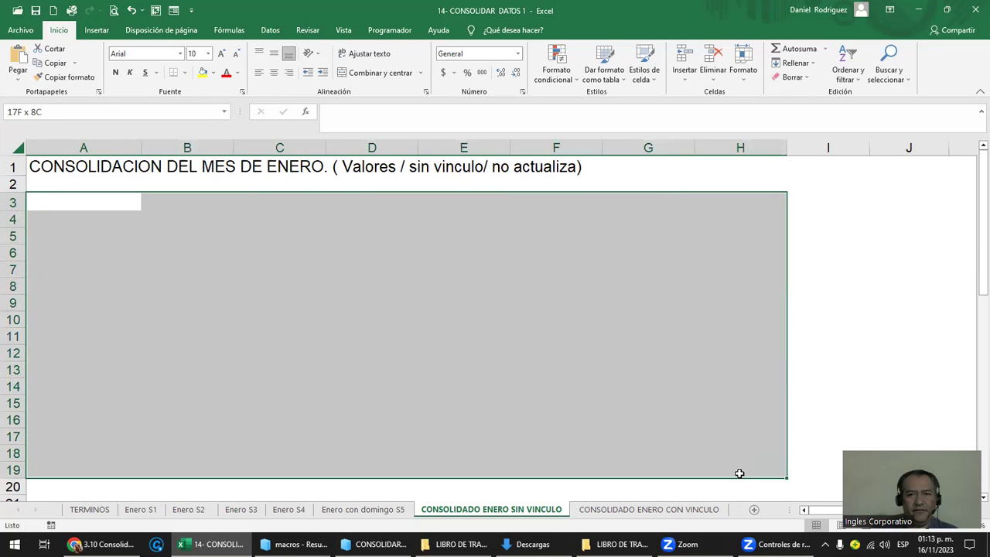
left_click_drag(745, 472, 748, 398)
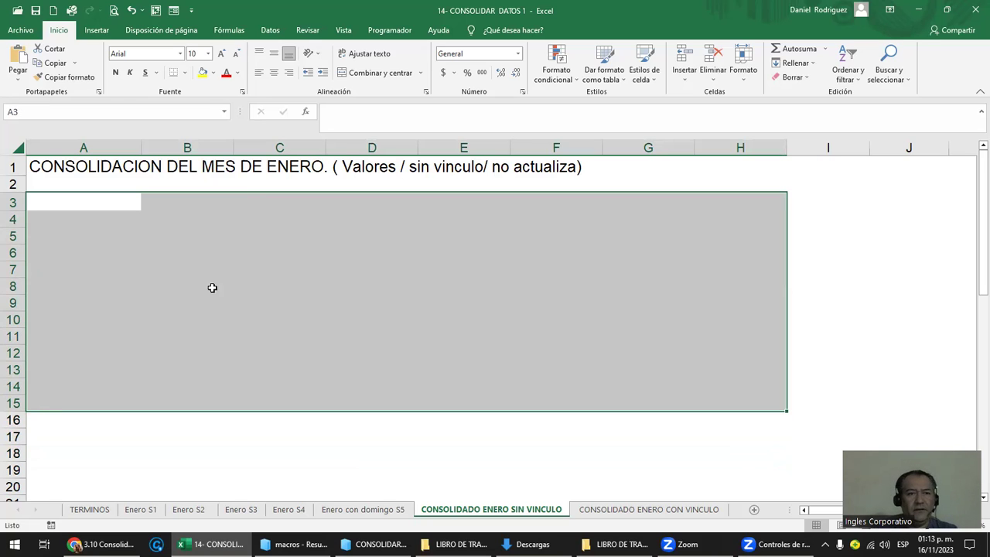
left_click(39, 204)
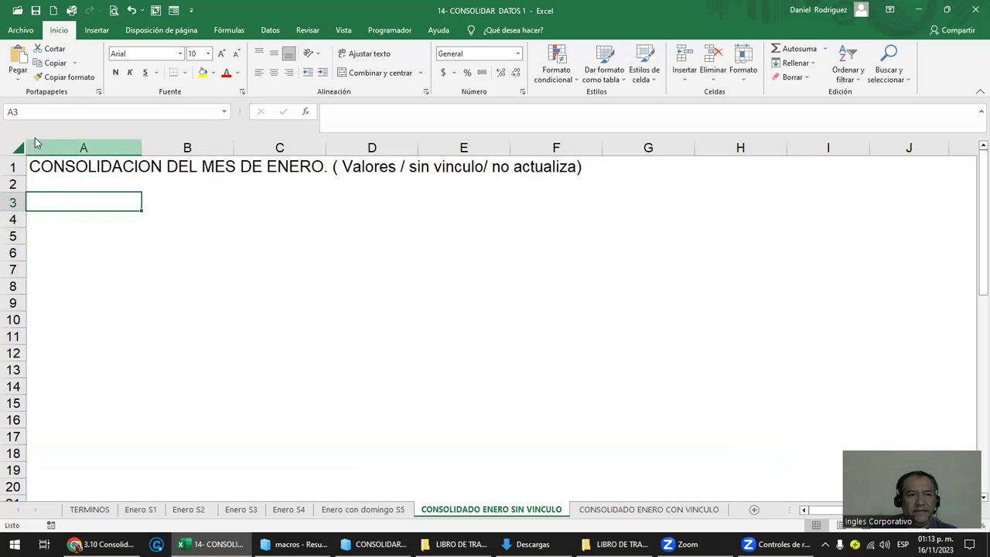
key("shift+Right")
key("shift+Right")
key("shift+Right")
key("shift+Right")
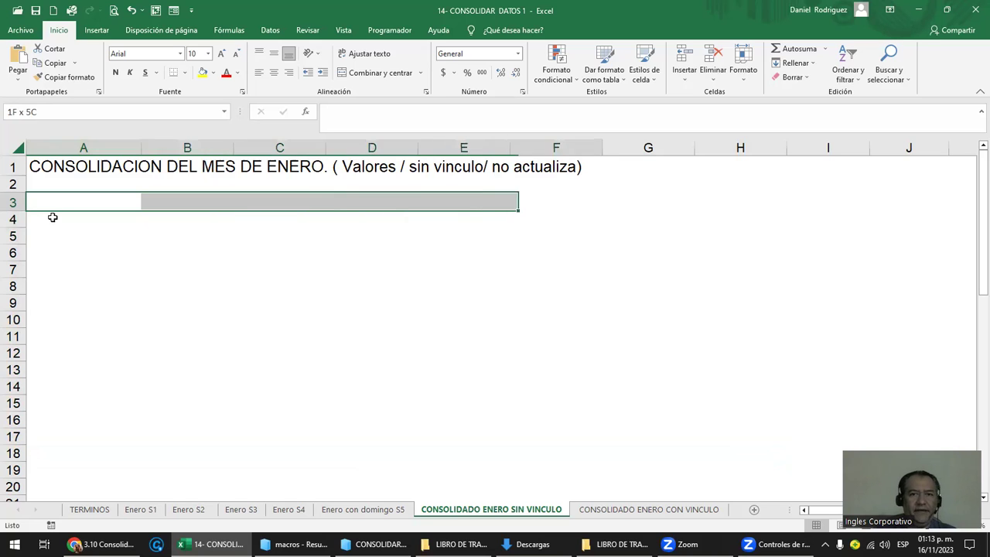
key("shift+Right")
key("Left")
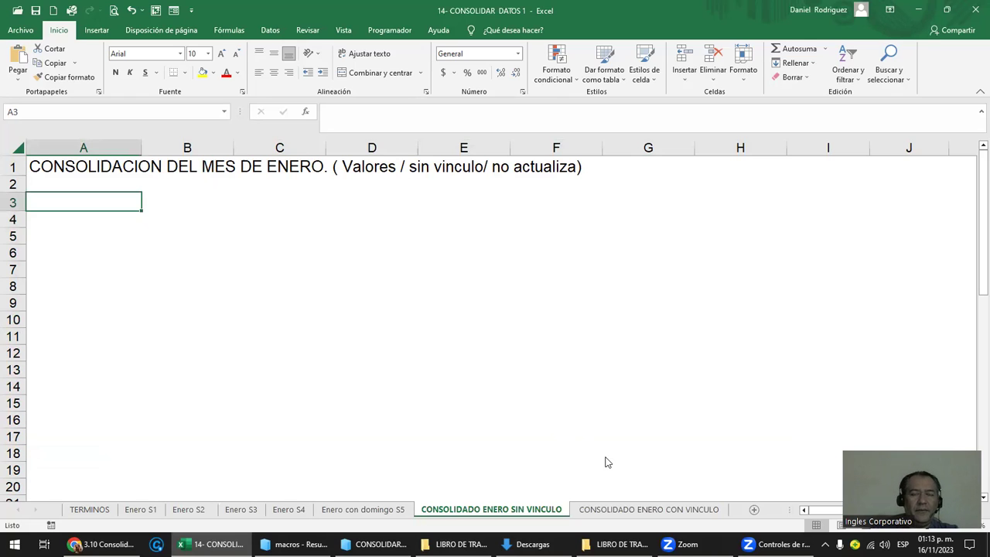
left_click(49, 201)
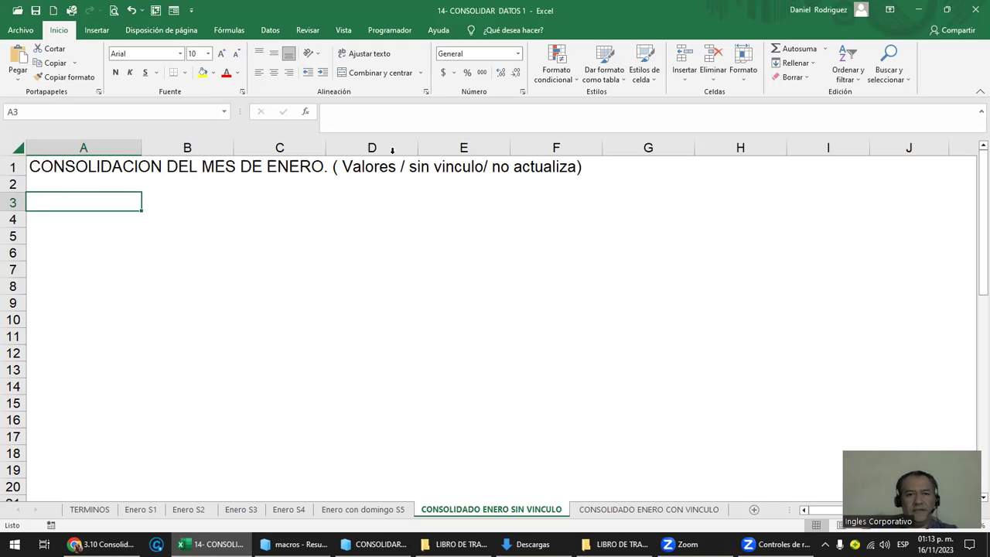
Open Consolidar from the Datos tab on the unlinked January summary sheet.
left_click(271, 31)
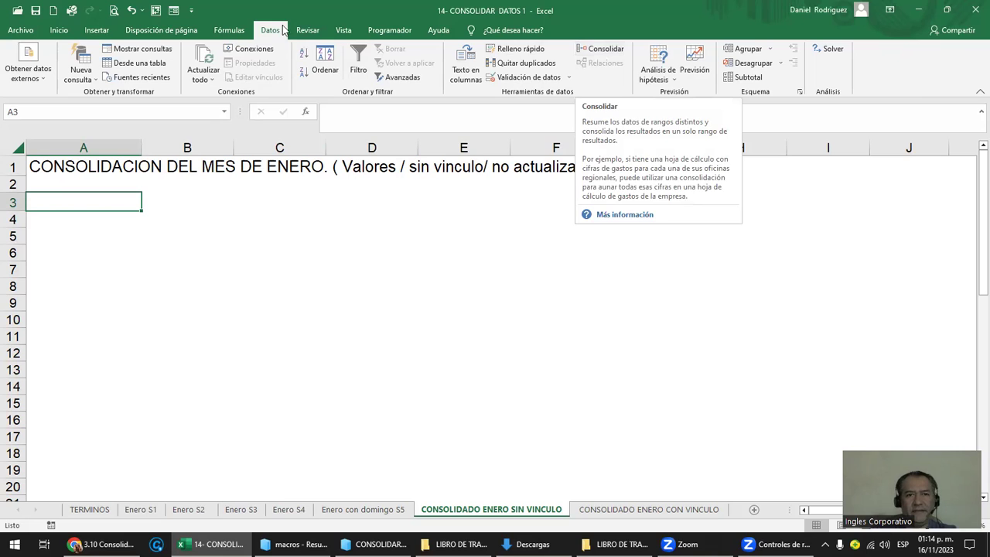
left_click(606, 50)
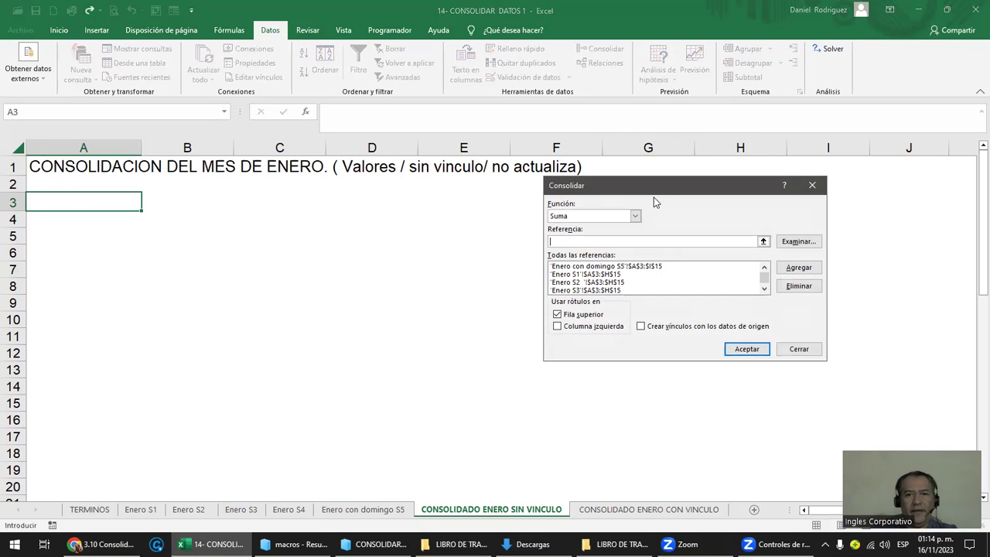
Keep Suma as the function and select the 'Enero con domingo S5' reference.
left_click_drag(655, 189, 451, 200)
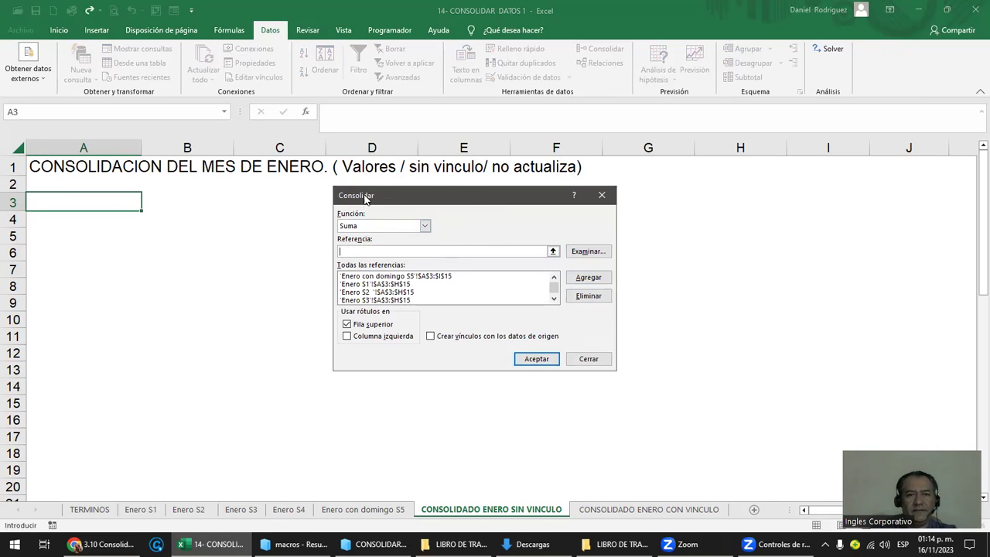
left_click(425, 225)
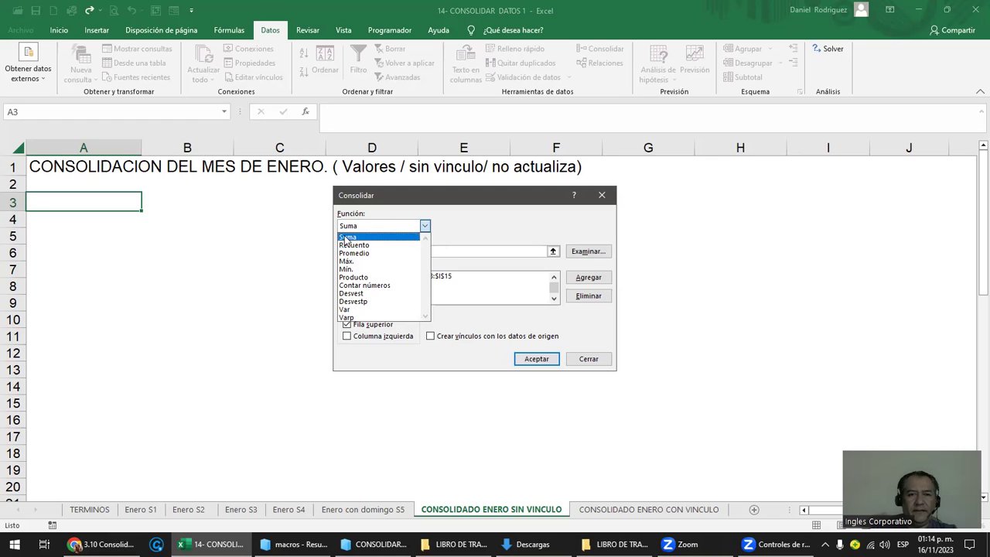
left_click(362, 237)
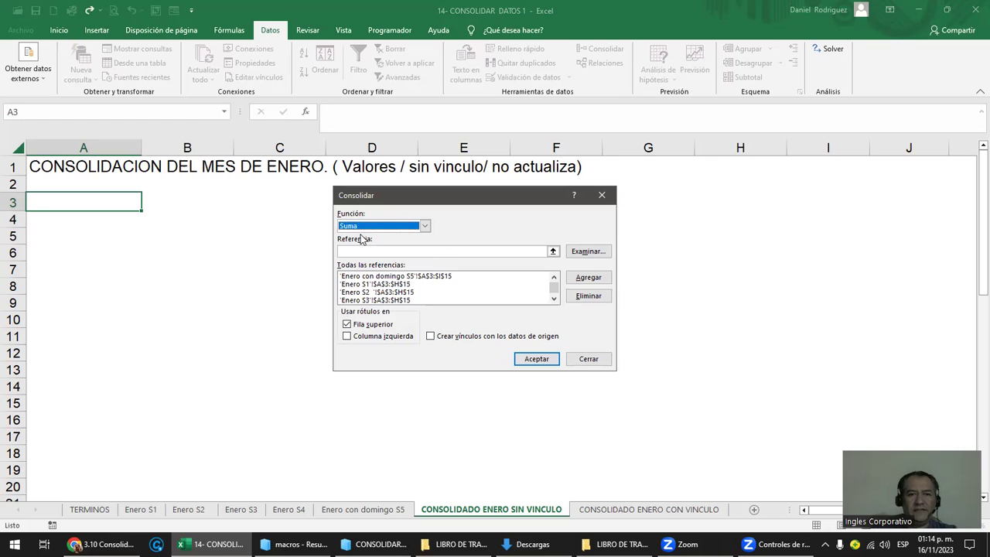
left_click(387, 227)
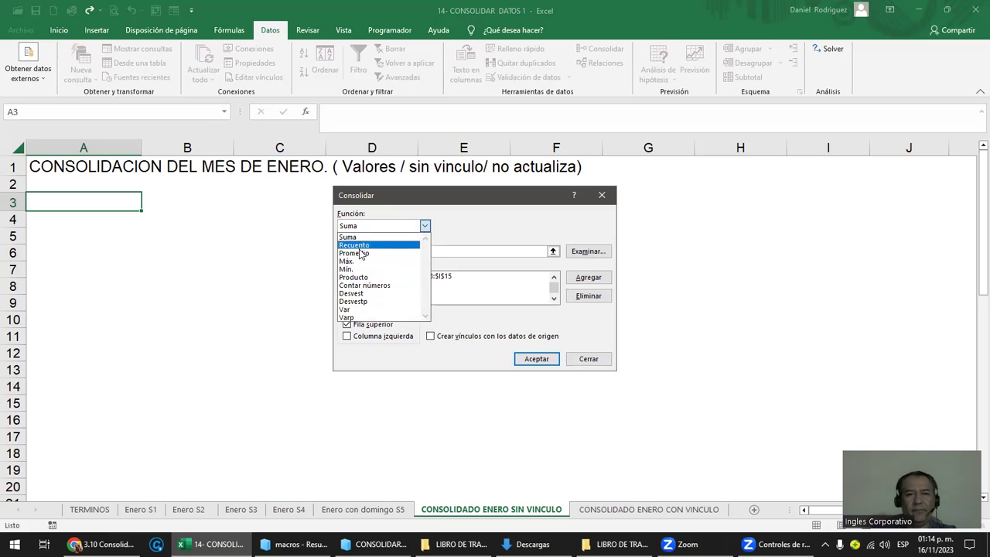
left_click(396, 213)
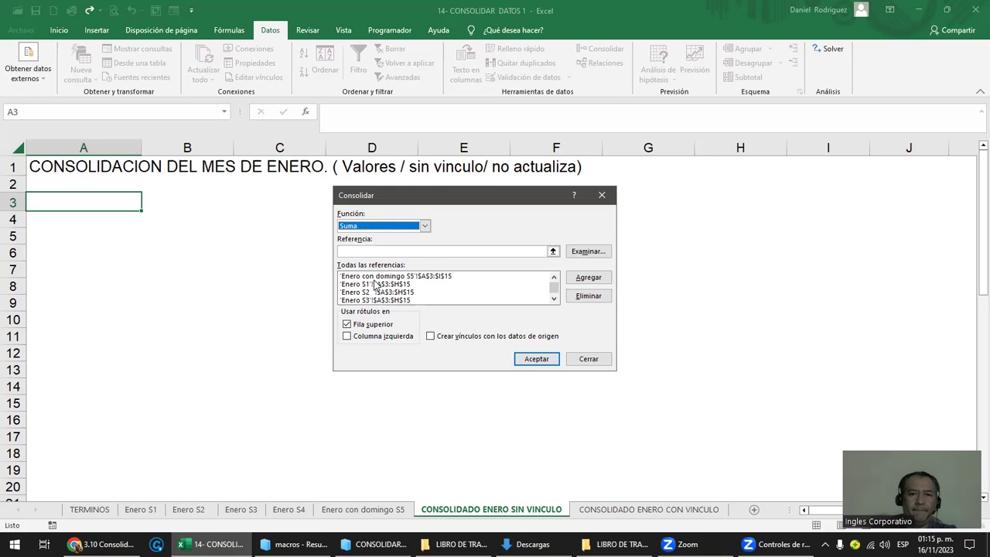
left_click(390, 278)
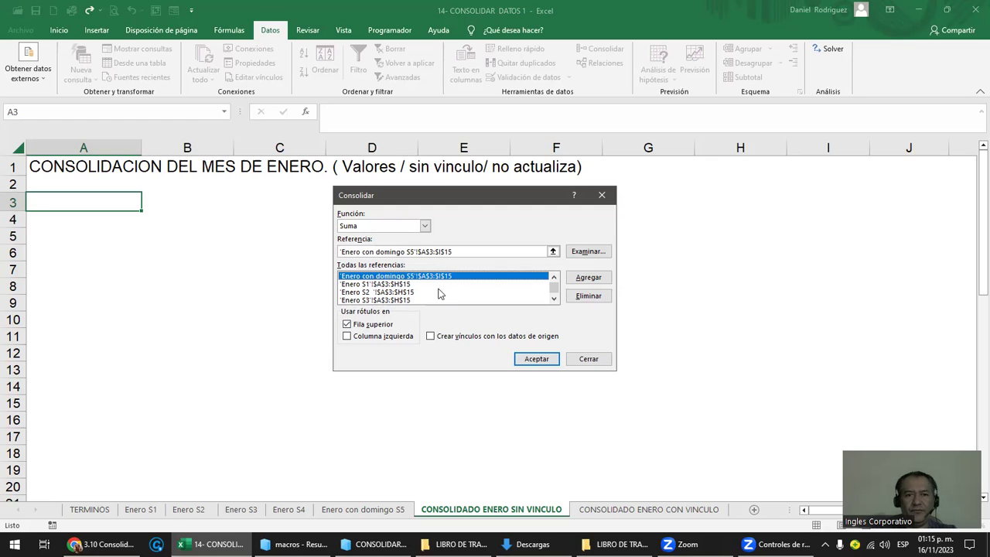
Delete the S5, S1, S3, S2 and S4 references, then accept and dismiss the no-sources warning.
left_click(588, 296)
left_click(378, 277)
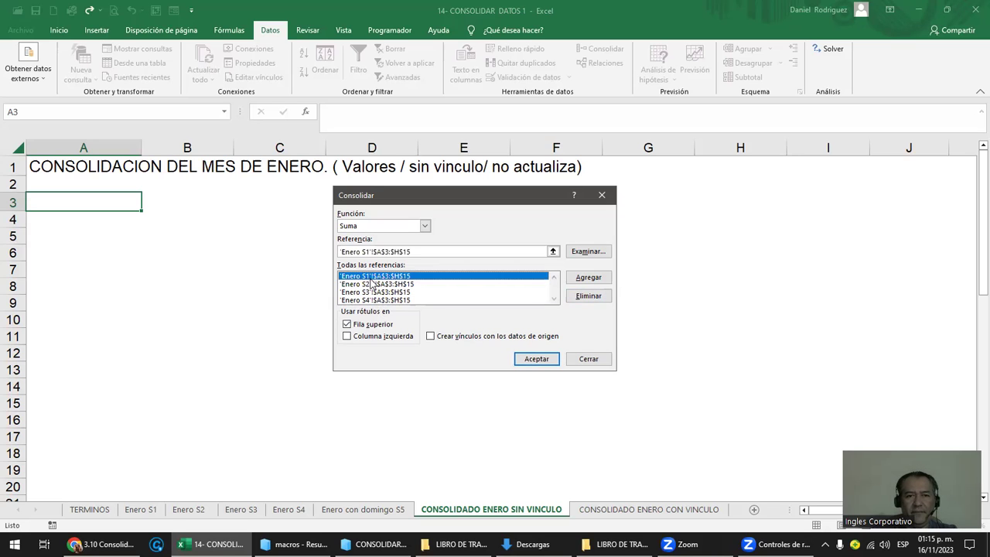
left_click(587, 297)
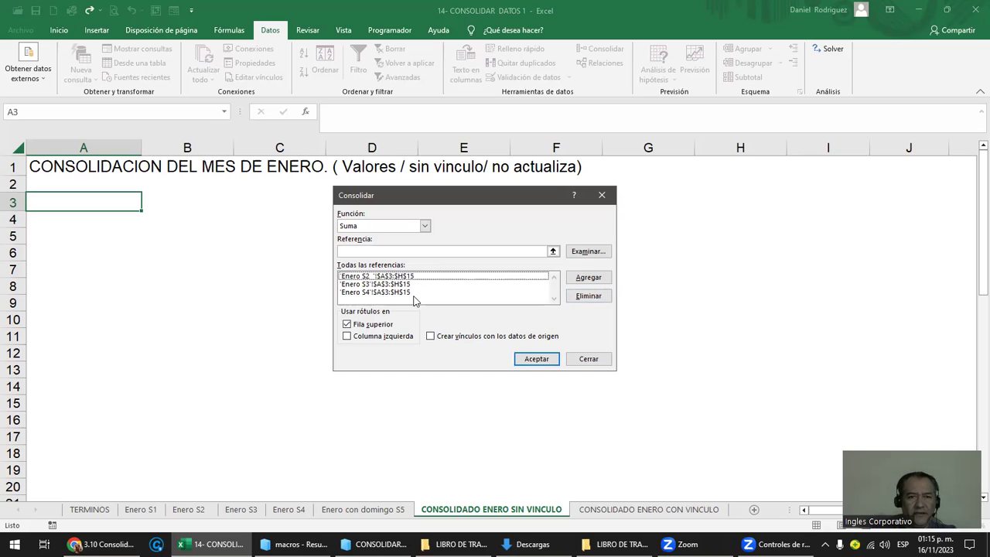
left_click(391, 284)
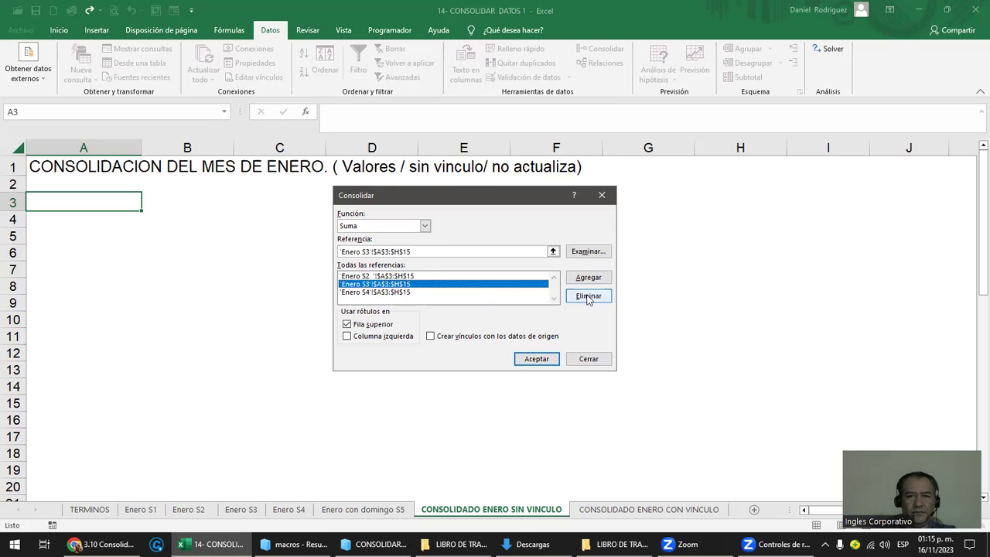
left_click(588, 296)
left_click(428, 276)
left_click(588, 296)
left_click(408, 276)
left_click(590, 298)
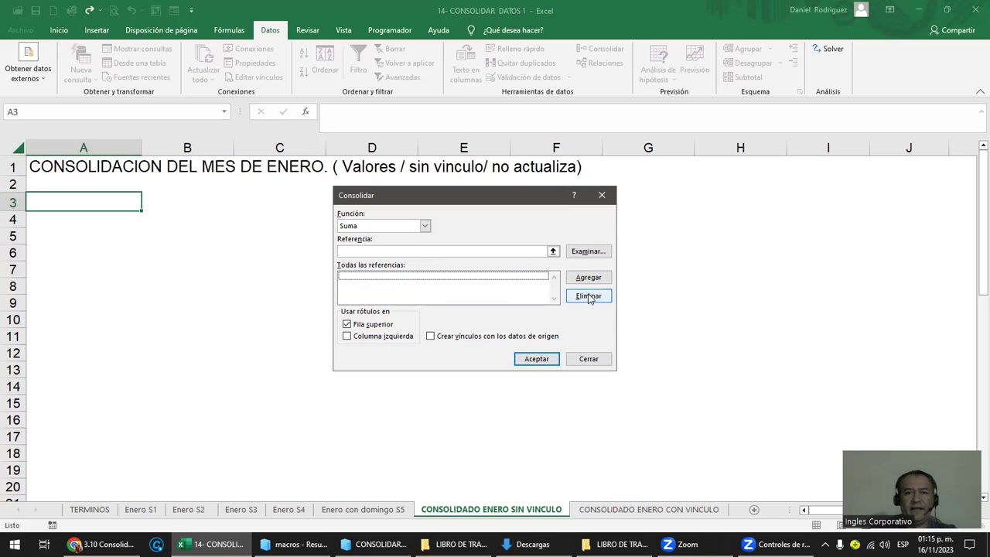
left_click(544, 360)
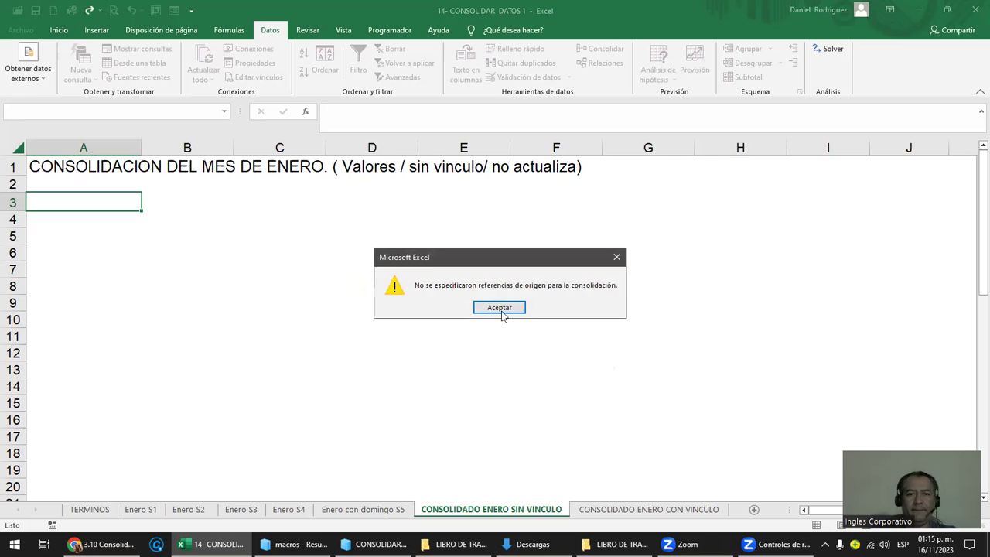
left_click(500, 307)
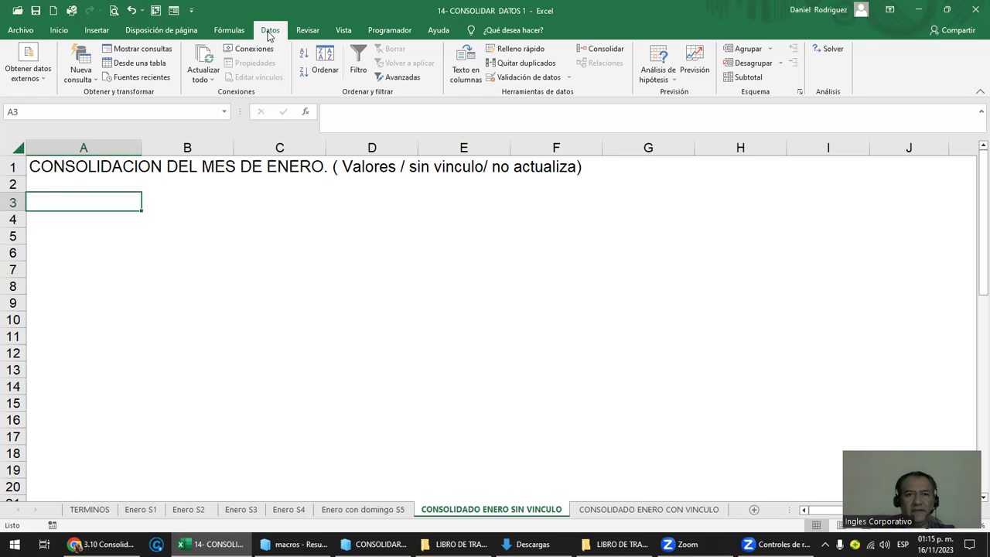
Reopen Consolidar with an empty reference list and collapse it to pick a range.
left_click(607, 51)
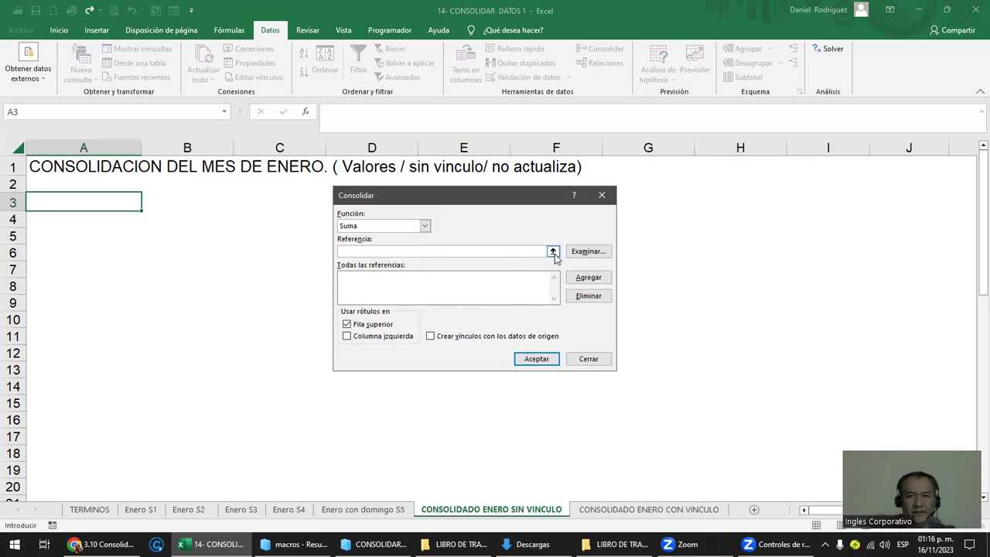
left_click(553, 255)
left_click(604, 213)
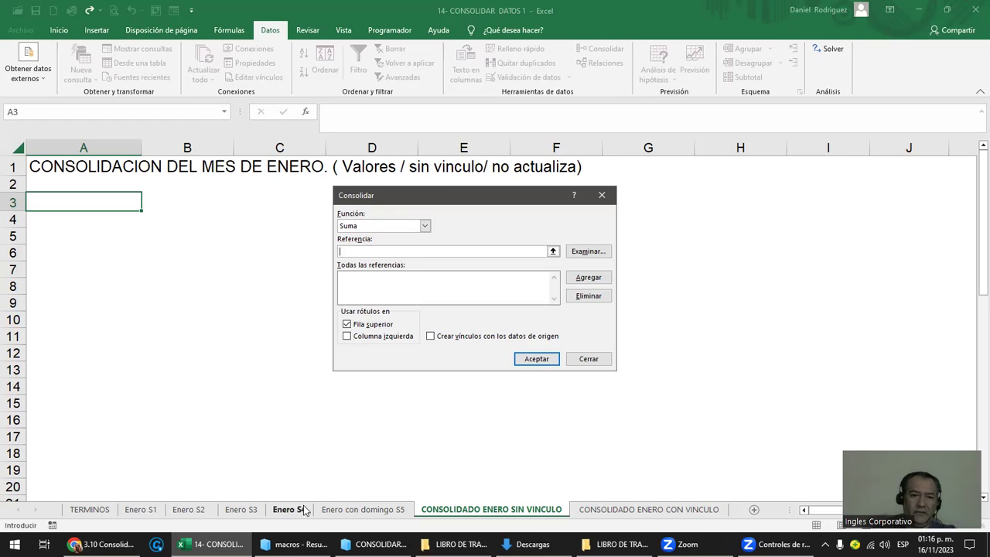
Add 'Enero S1'!$A$3:$H$15 as the first consolidation reference.
left_click(141, 509)
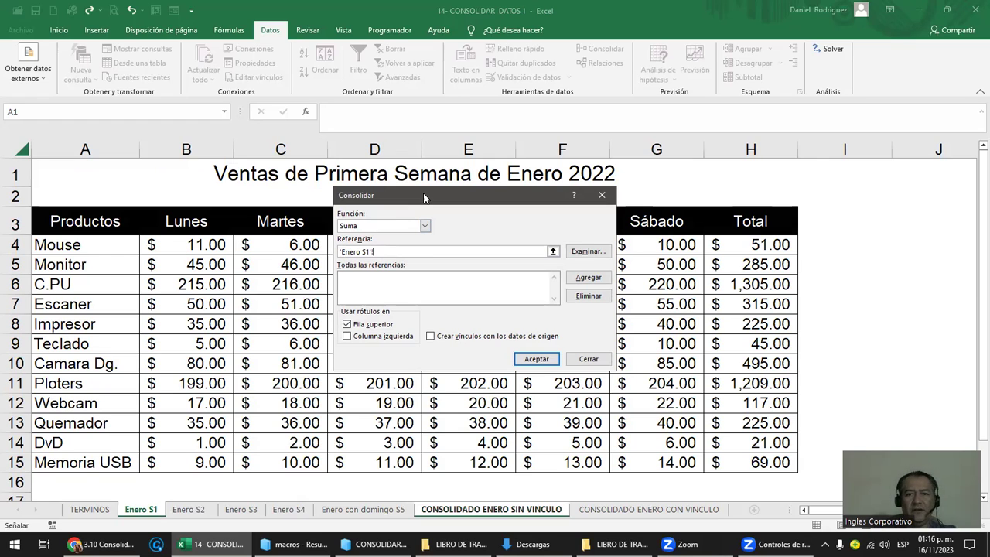
left_click_drag(423, 198, 529, 291)
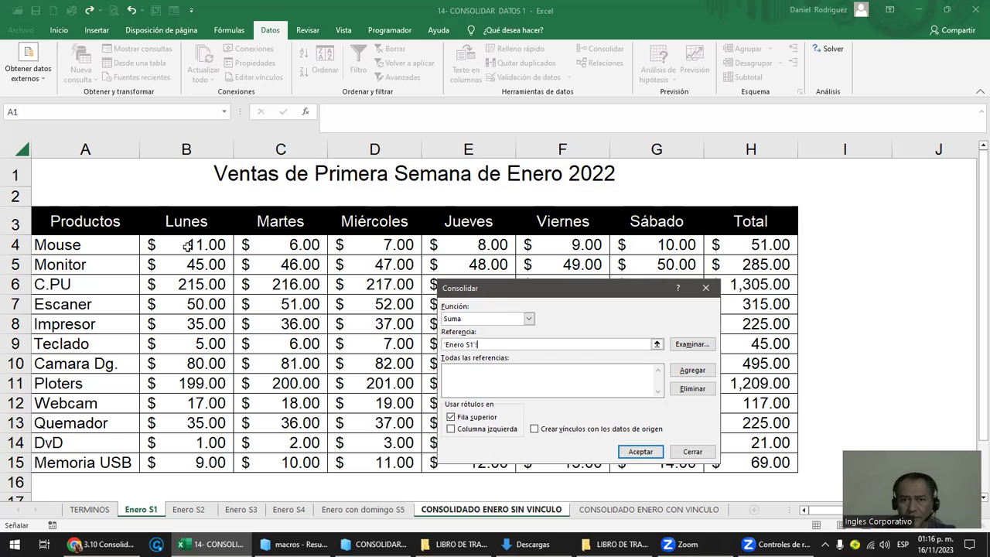
mouse_move(61, 222)
left_mouse_down()
mouse_move(359, 220)
mouse_move(754, 451)
mouse_move(745, 460)
left_mouse_up()
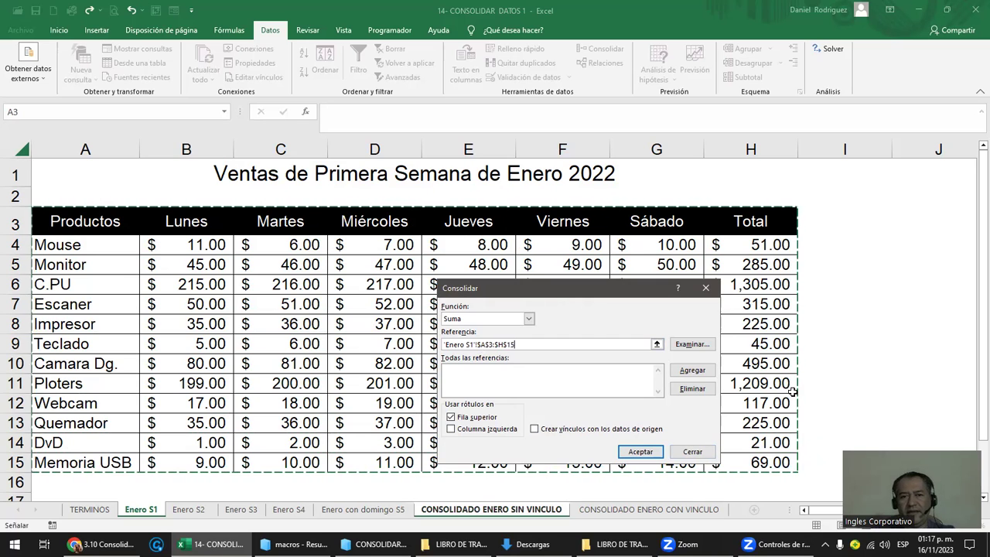
left_click_drag(563, 289, 581, 271)
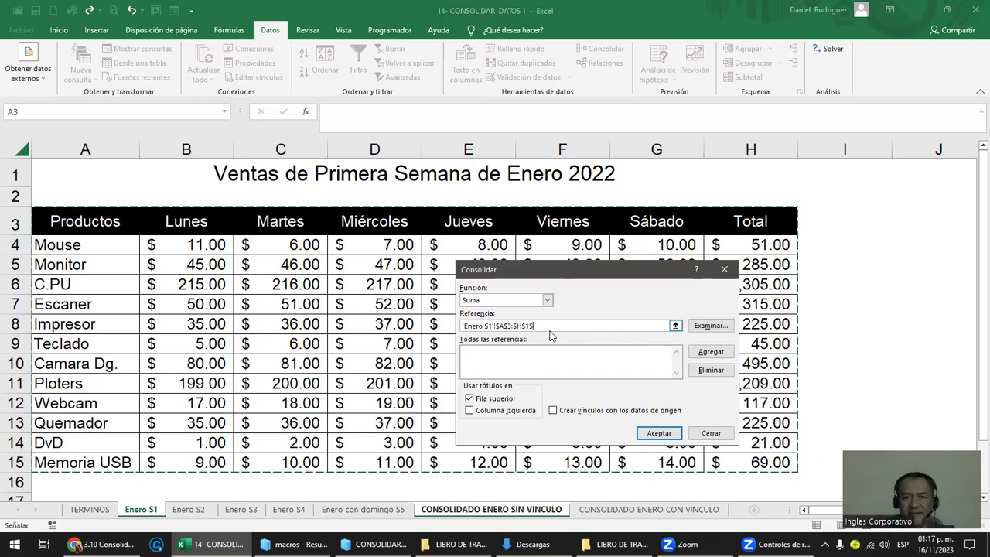
left_click(712, 354)
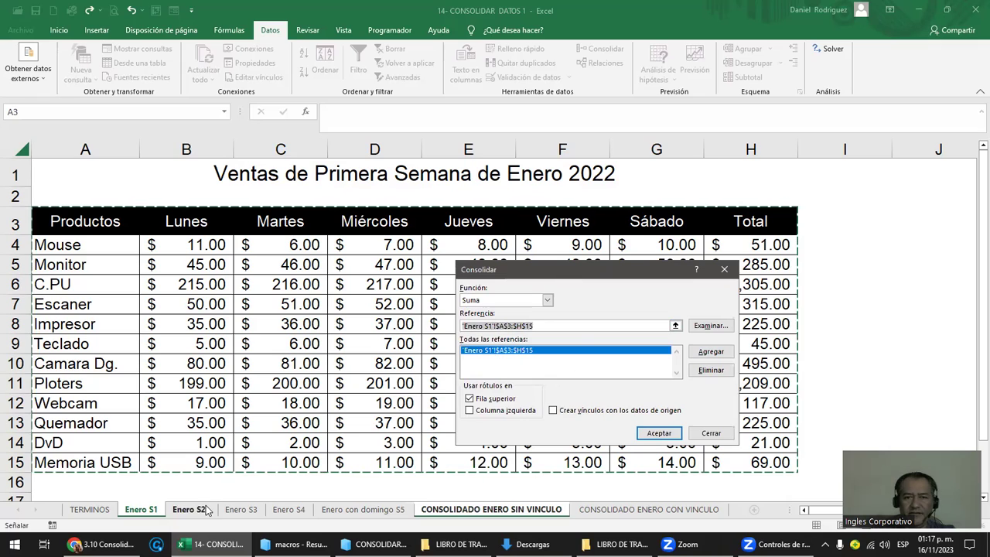
left_click(551, 326)
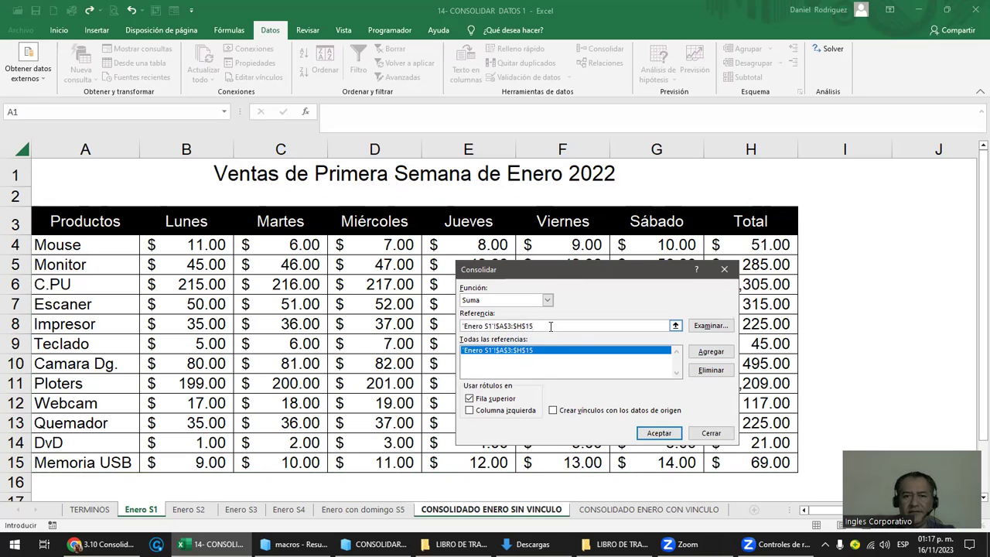
Add 'Enero S2'!$A$3:$H$15 to the Consolidar reference list.
left_click_drag(551, 325, 435, 321)
key("BackSpace")
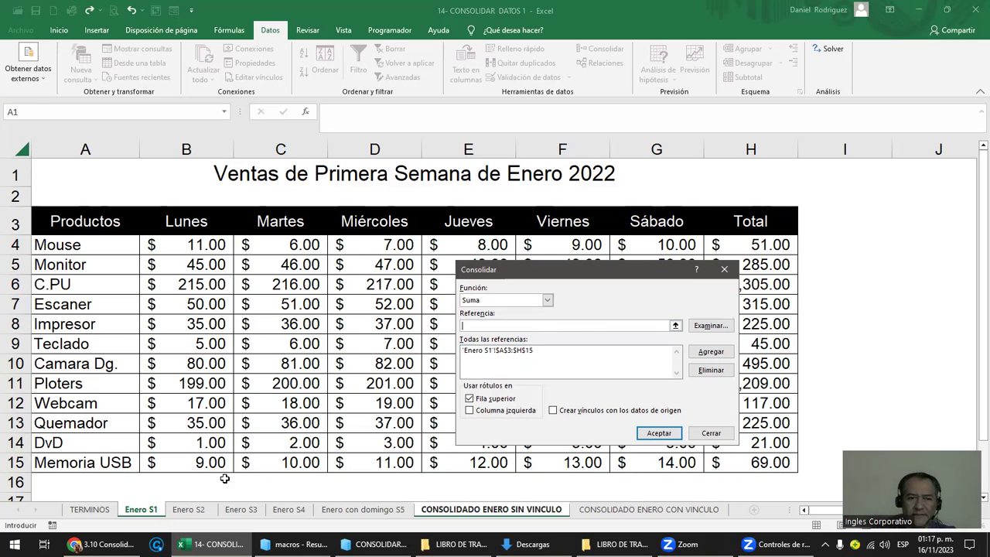
left_click(188, 510)
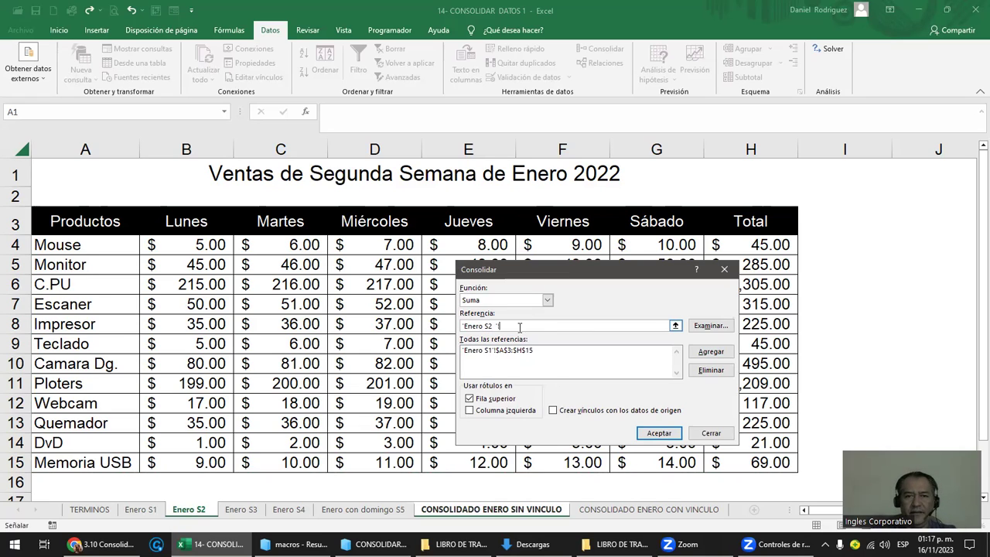
mouse_move(89, 224)
left_mouse_down()
mouse_move(640, 313)
mouse_move(762, 458)
left_mouse_up()
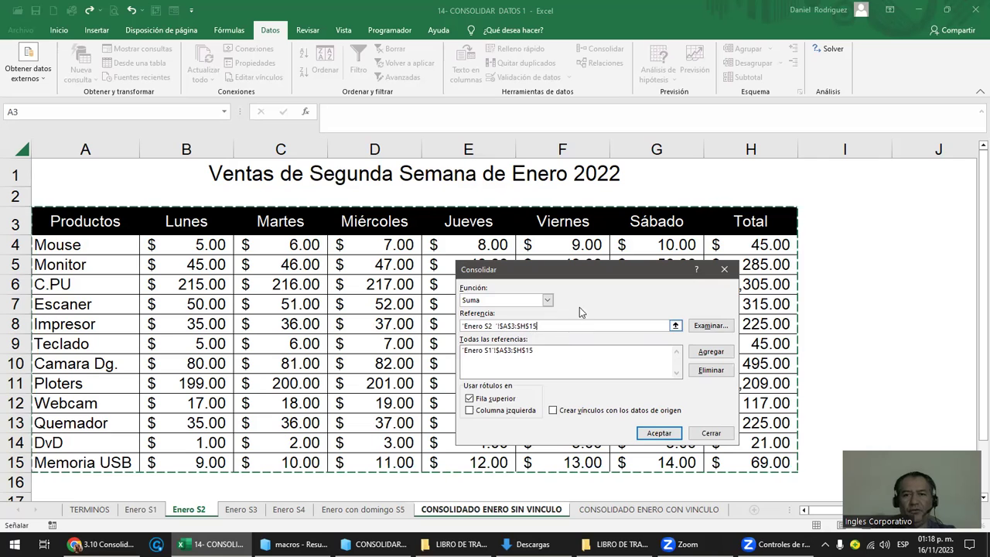
left_click(703, 352)
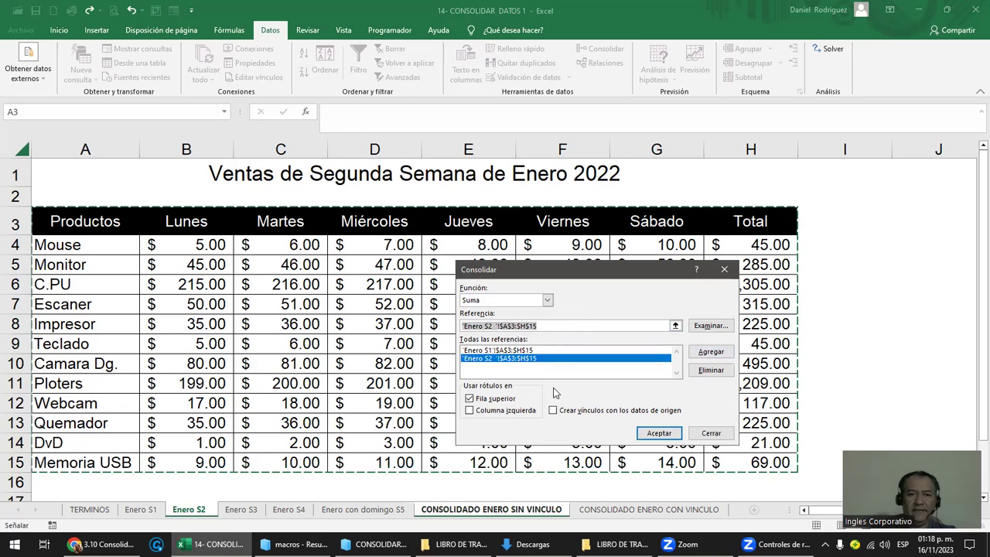
Add 'Enero S3'!$A$3:$H$15 as a source, then clear the Referencia box.
left_click(548, 325)
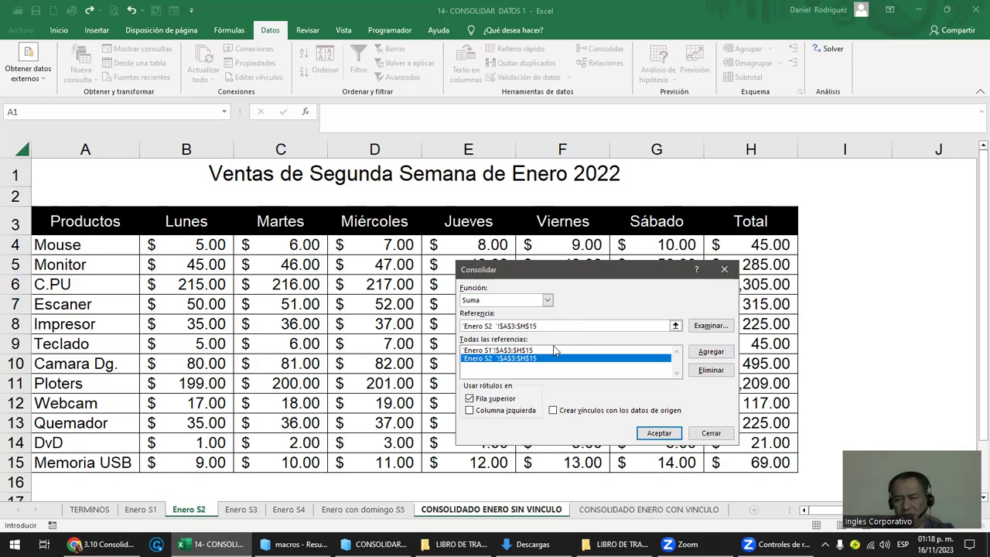
key("BackSpace")
key("BackSpace")
key("BackSpace")
key("BackSpace")
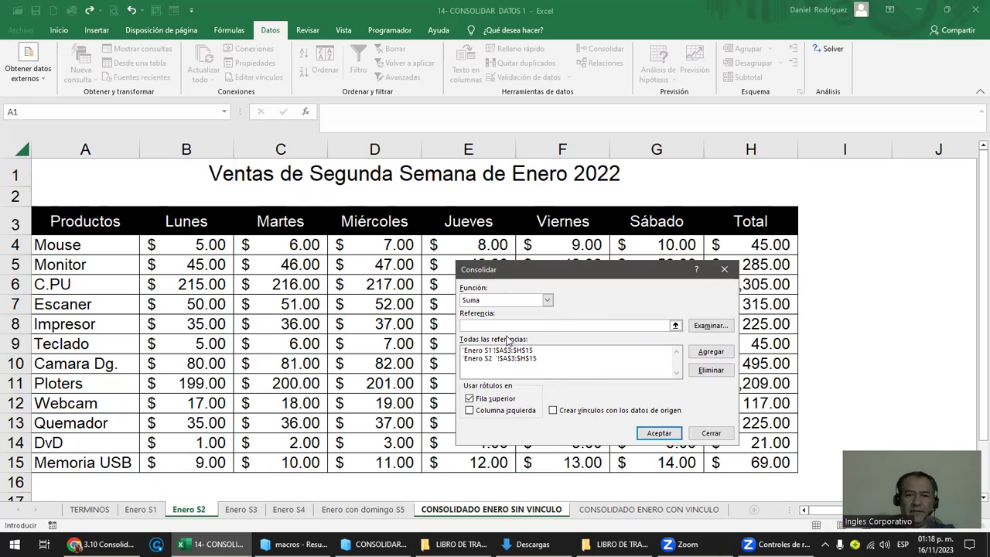
left_click(241, 510)
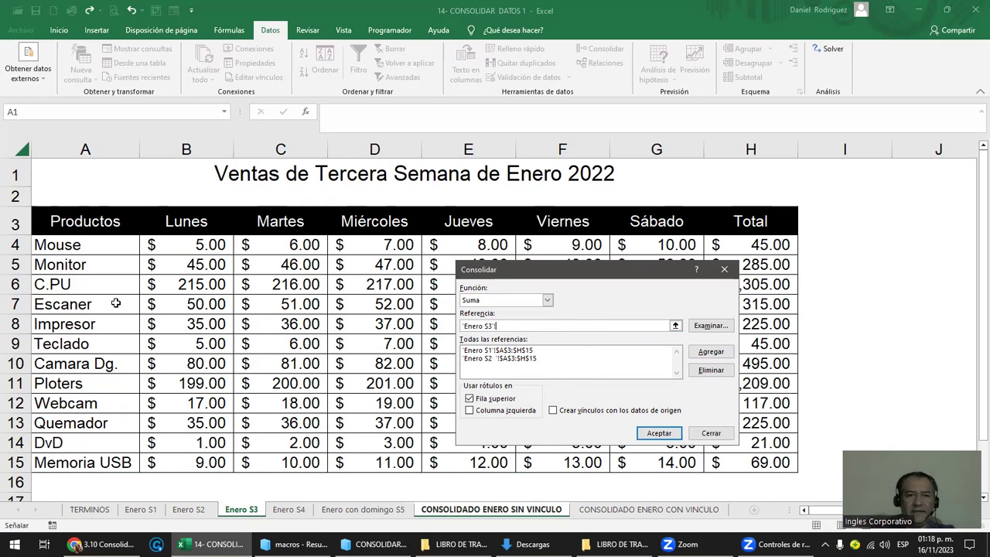
mouse_move(82, 225)
left_mouse_down()
mouse_move(458, 240)
mouse_move(745, 457)
left_mouse_up()
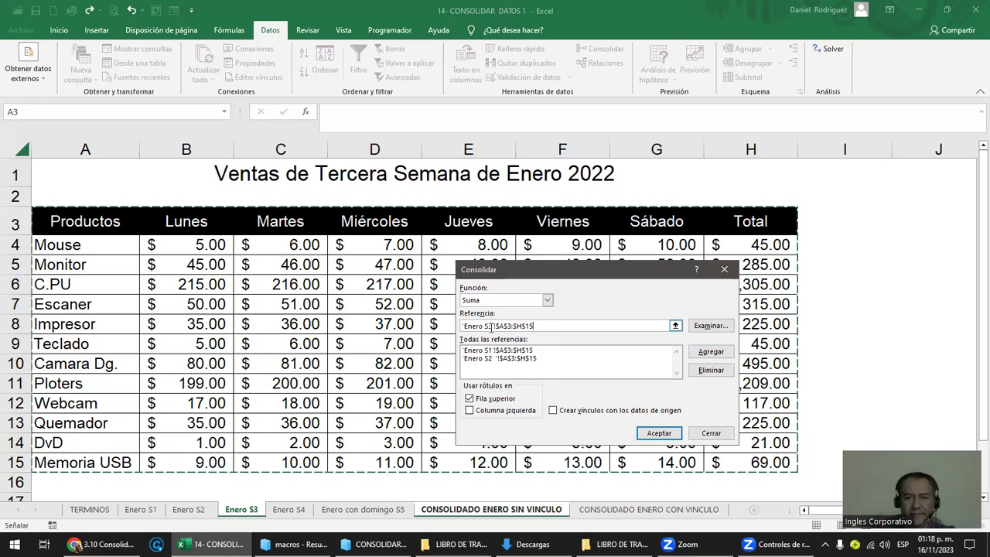
left_click(711, 352)
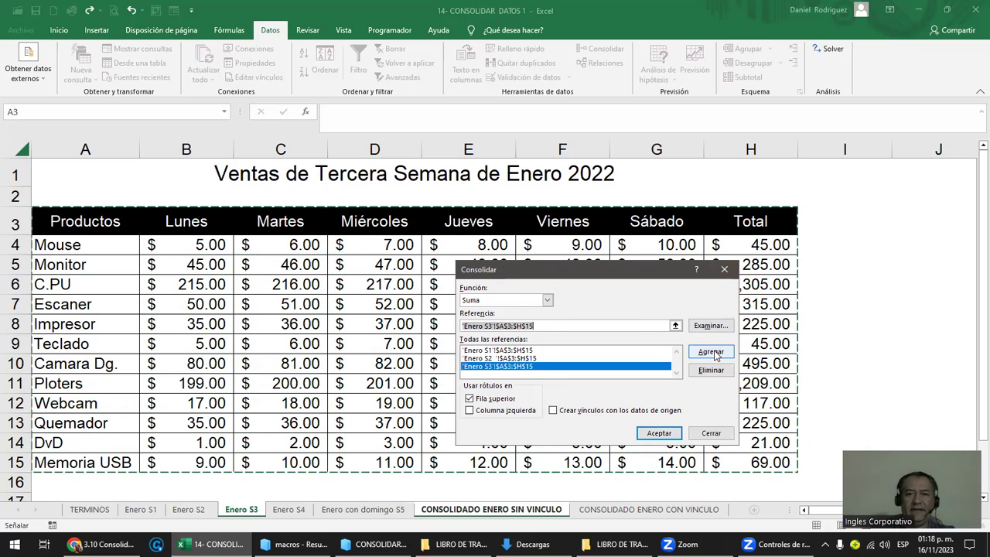
left_click_drag(563, 326, 399, 325)
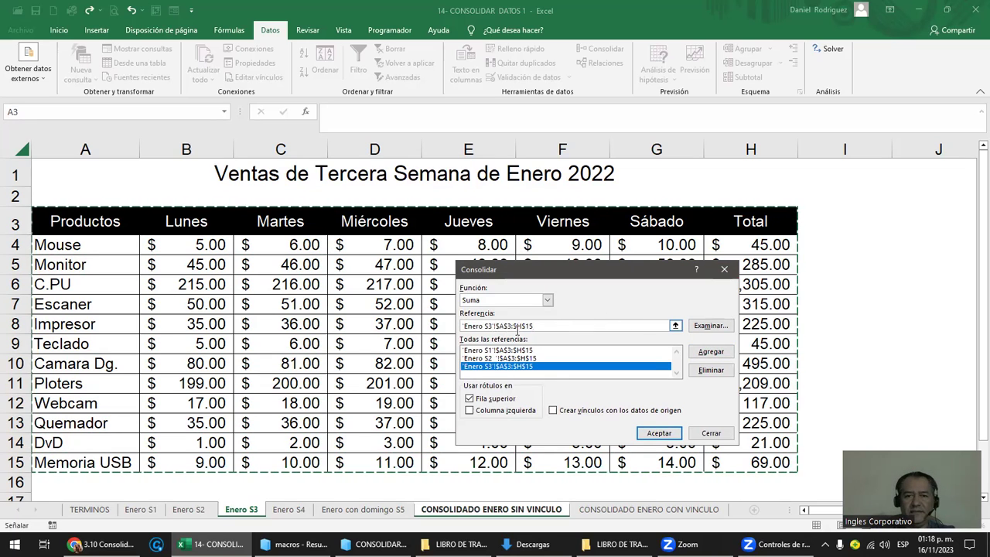
key("Delete")
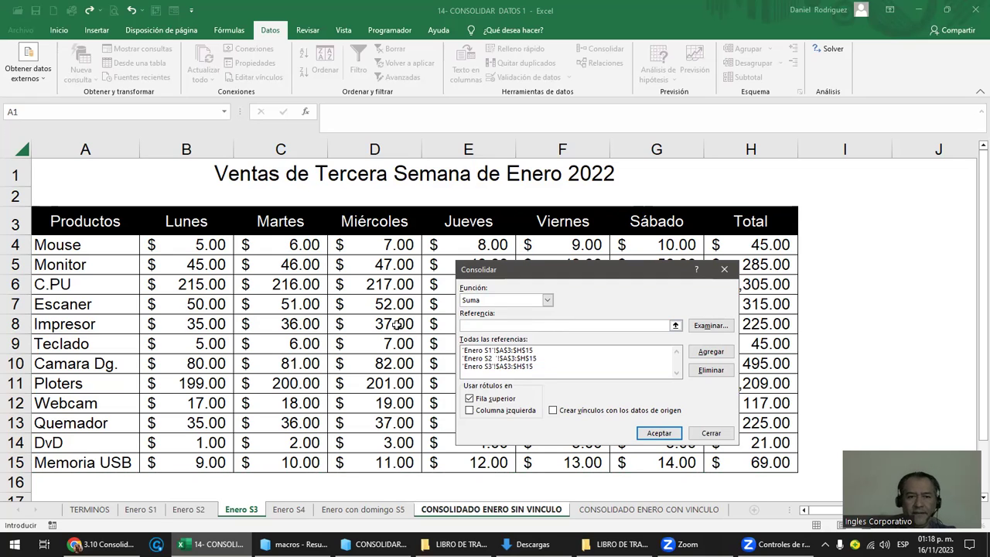
Add 'Enero S4'!$A$3:$H$15 to the sources and empty the Referencia box.
left_click(294, 511)
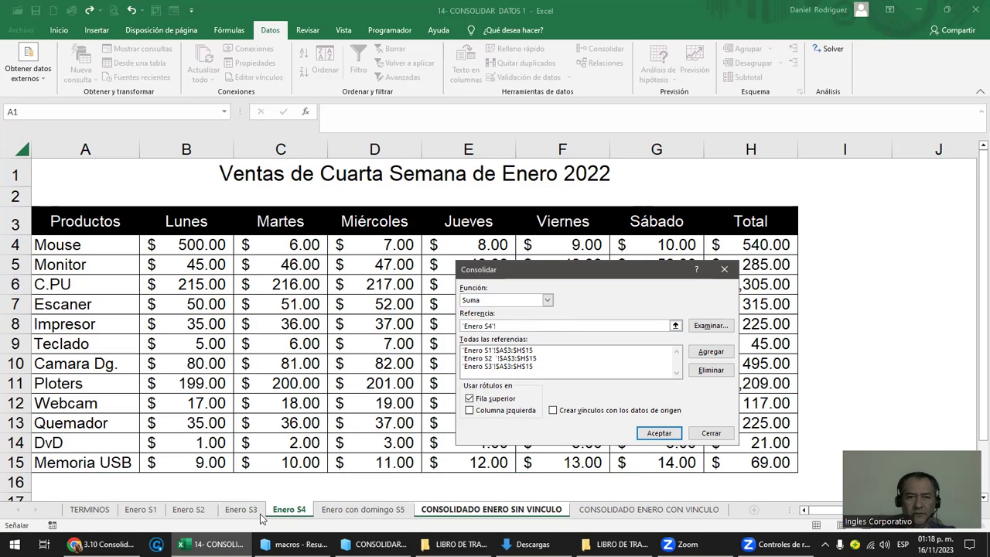
left_click_drag(71, 221, 741, 453)
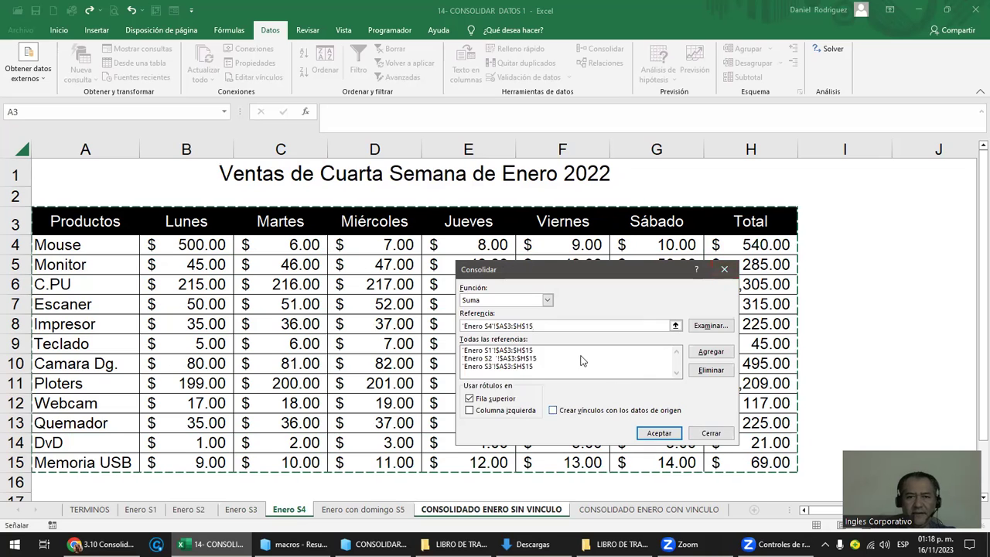
left_click(709, 352)
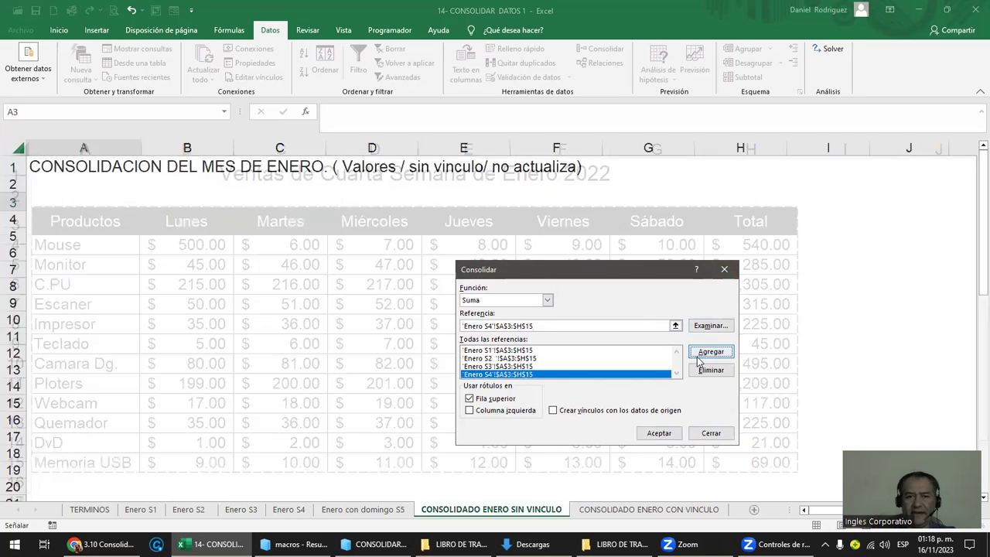
left_click(544, 325)
left_click_drag(546, 325, 385, 321)
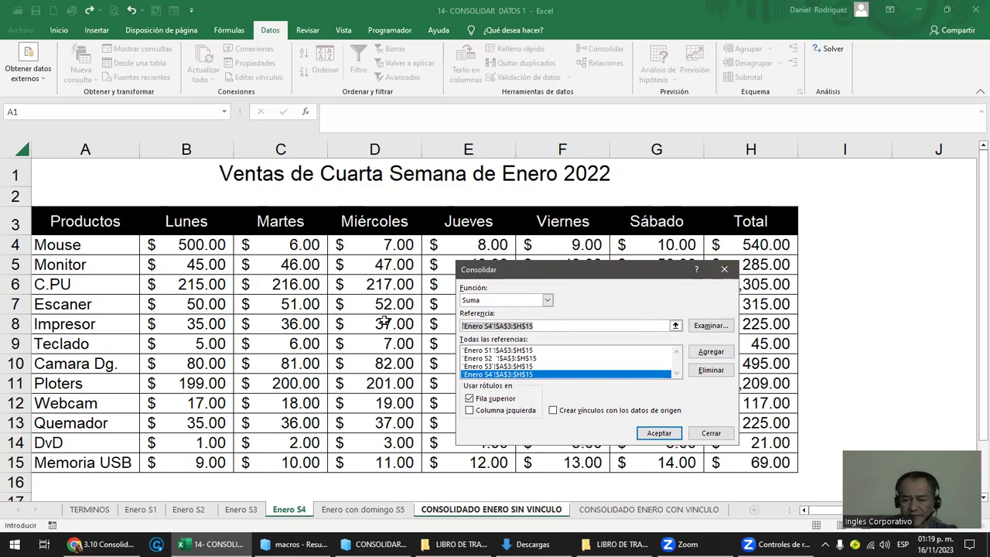
key("Delete")
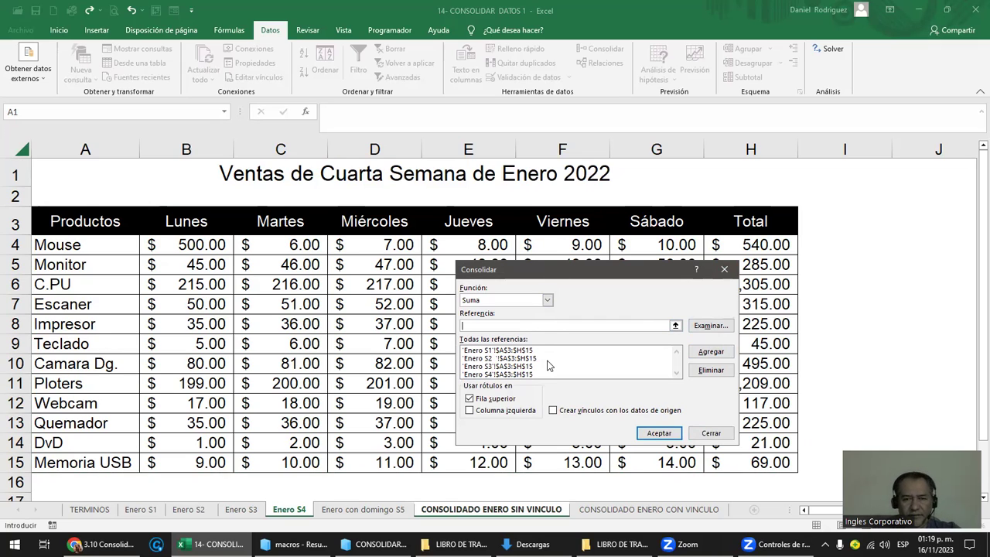
left_click_drag(561, 280, 545, 274)
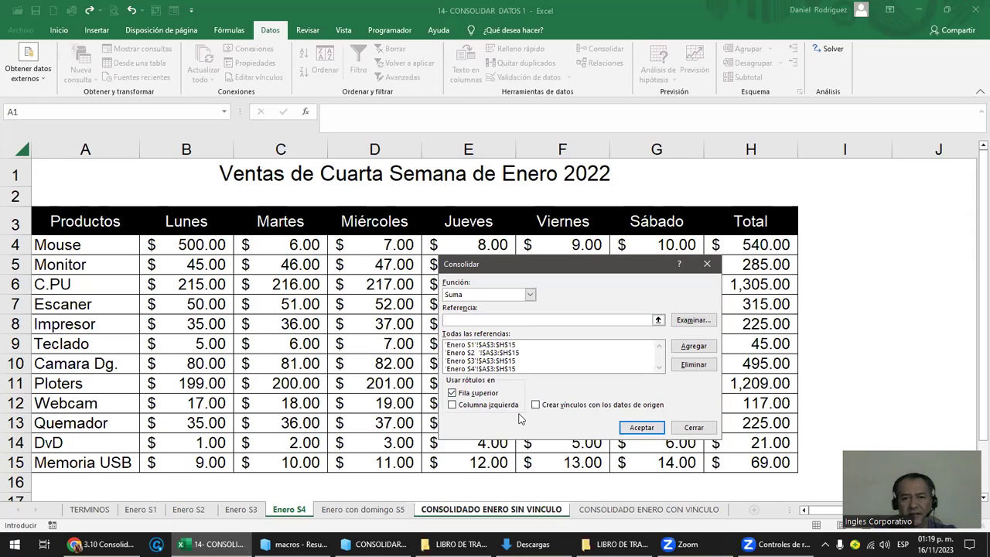
left_click(642, 427)
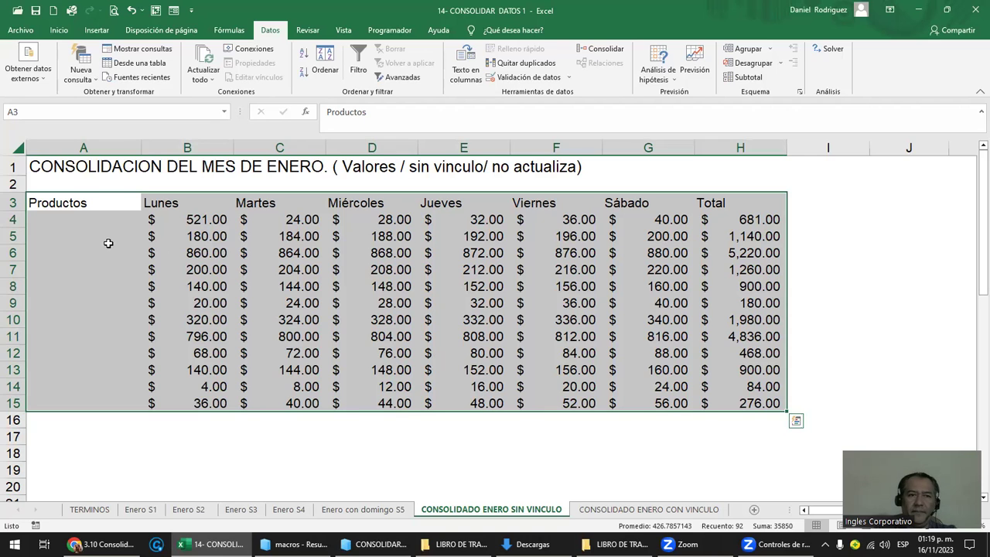
left_click_drag(56, 207, 744, 206)
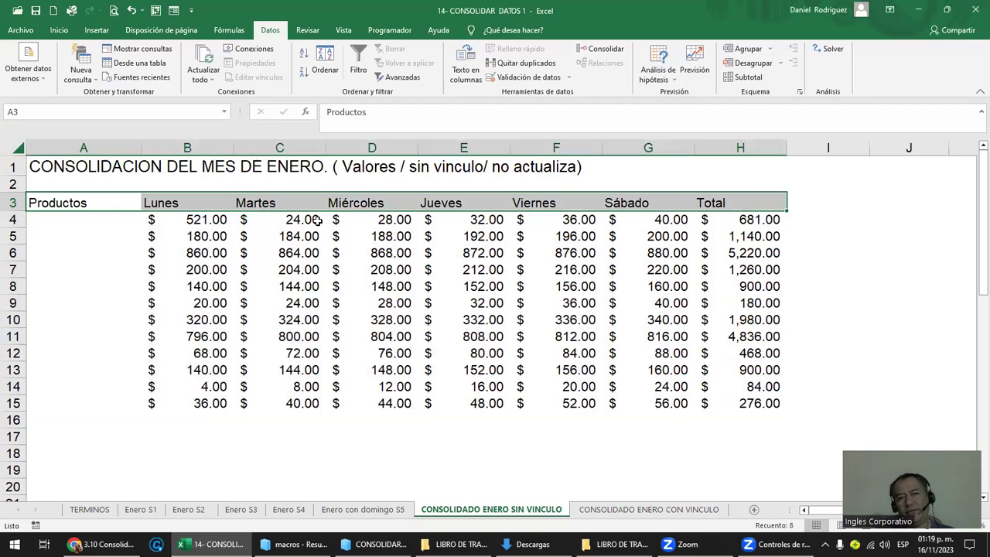
mouse_move(187, 220)
left_mouse_down()
mouse_move(192, 246)
mouse_move(746, 420)
left_mouse_up()
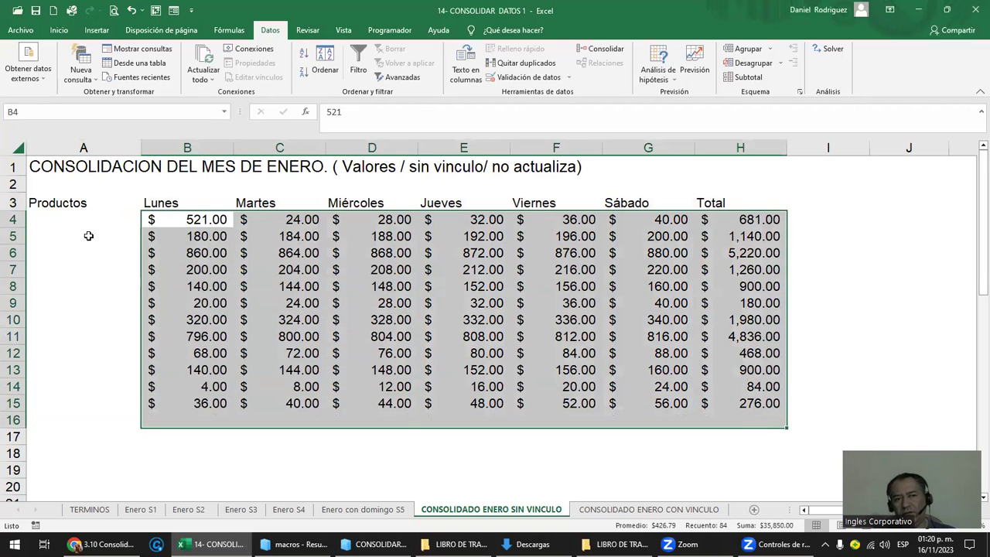
left_click_drag(77, 221, 85, 412)
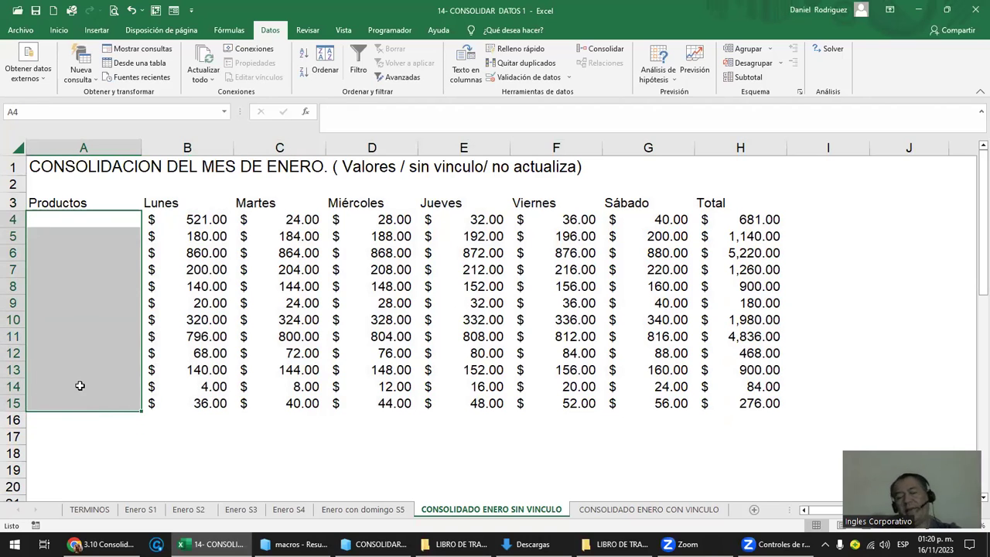
left_click(201, 221)
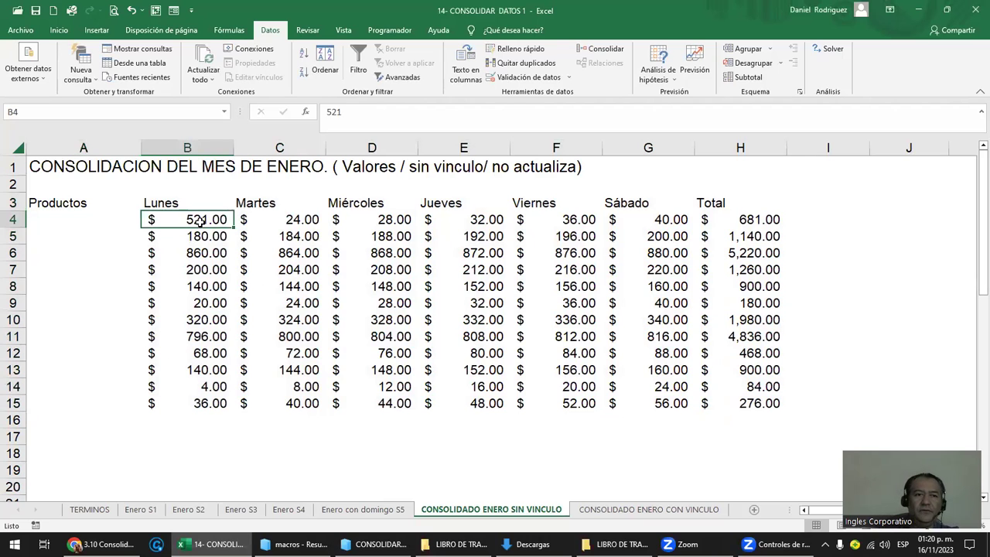
left_click(39, 221)
left_click(174, 217)
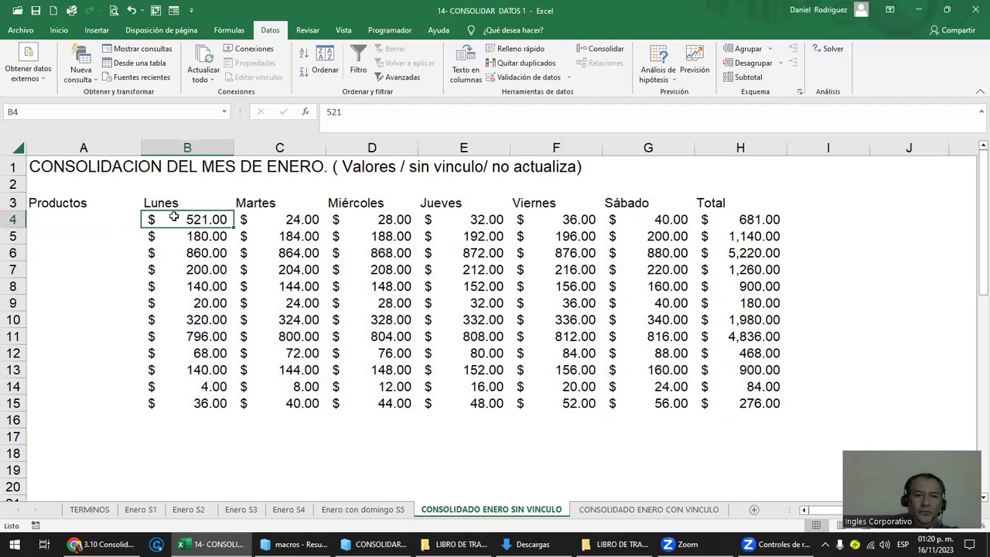
left_click(144, 509)
left_click(189, 511)
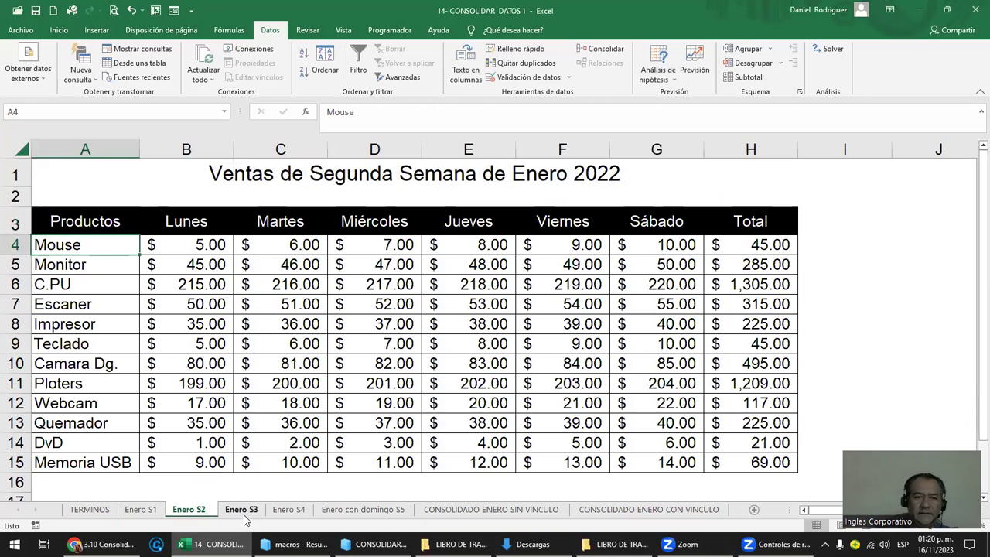
left_click(240, 509)
left_click(289, 509)
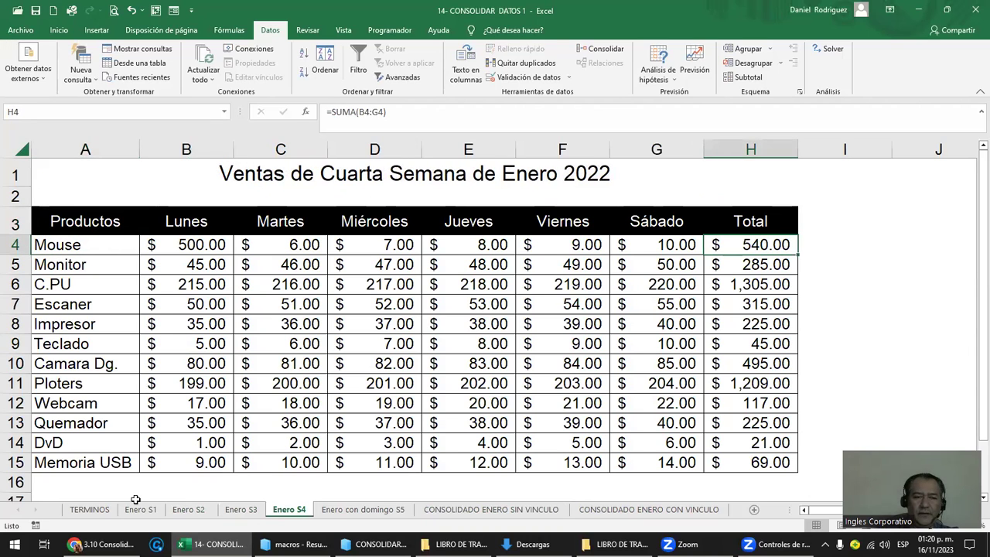
left_click(100, 511)
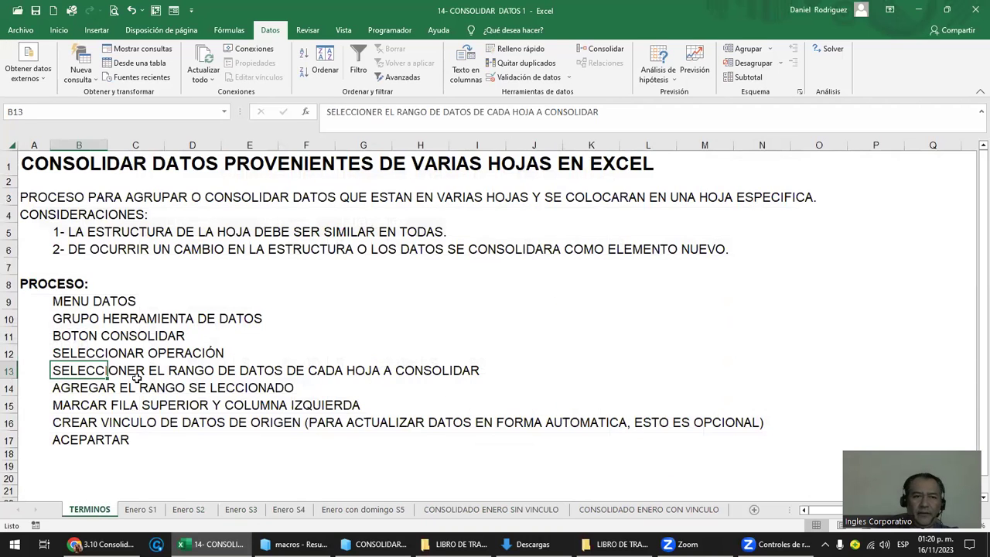
left_click(520, 511)
left_click(71, 218)
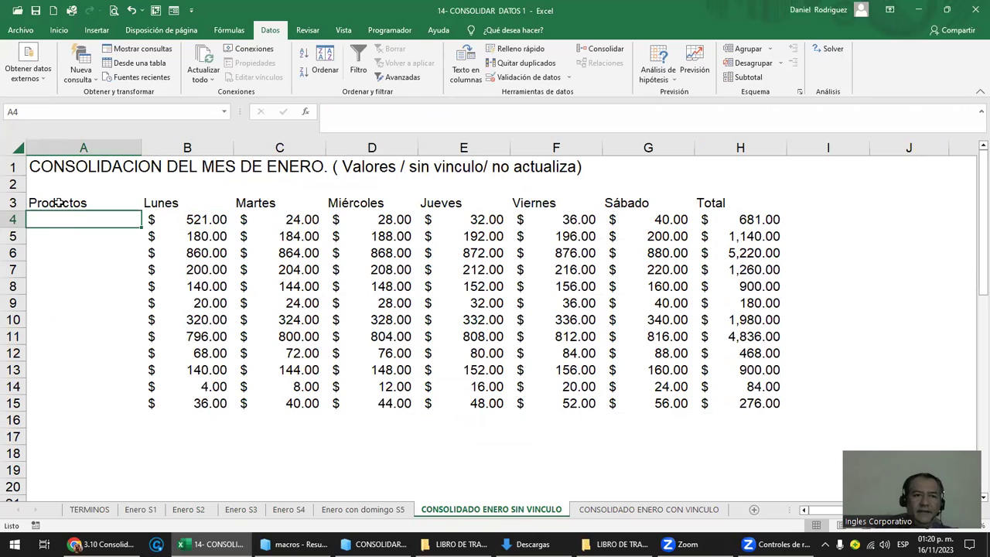
Delete the old consolidated table in A3:I16.
left_click(59, 203)
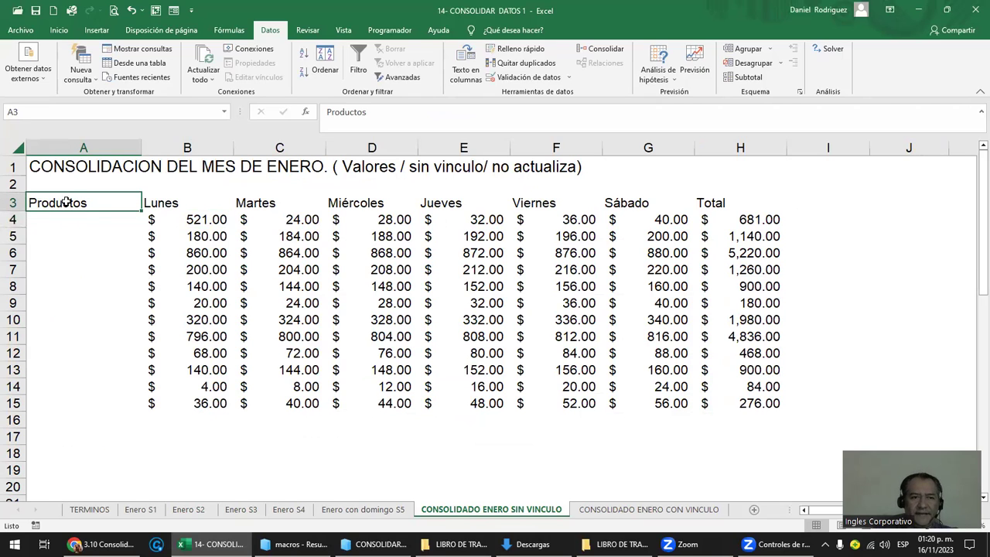
key("shift+Down")
key("shift+Down")
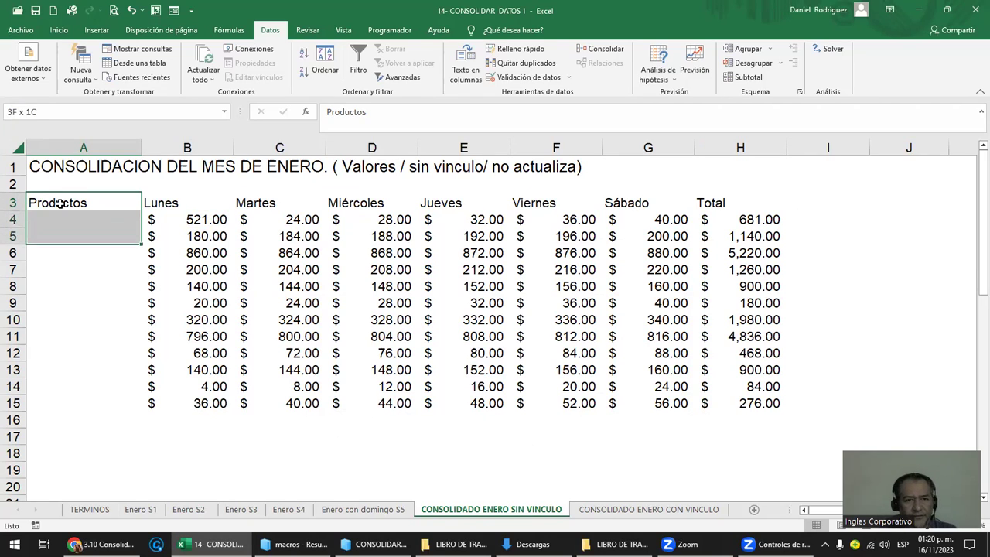
key("shift+Down")
key("shift+Down")
key("shift+Down")
key("shift+Down")
key("shift+Down")
key("shift+Down")
key("shift+Down")
key("shift+Down")
key("shift+Down")
key("shift+Down")
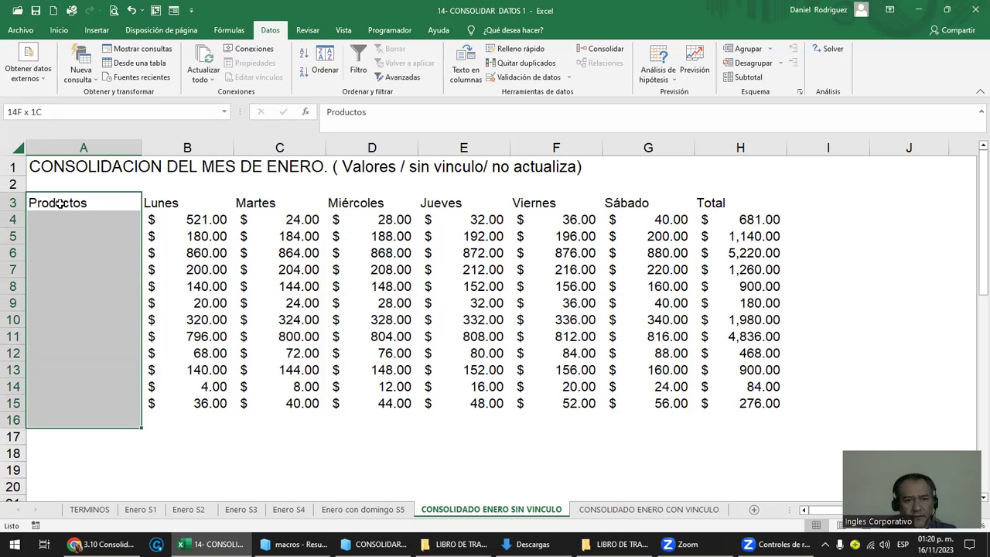
key("shift+Right")
key("shift+Right")
key("shift+Right")
key("shift+Right")
key("shift+Right")
key("shift+Right")
key("shift+Right")
key("shift+Right")
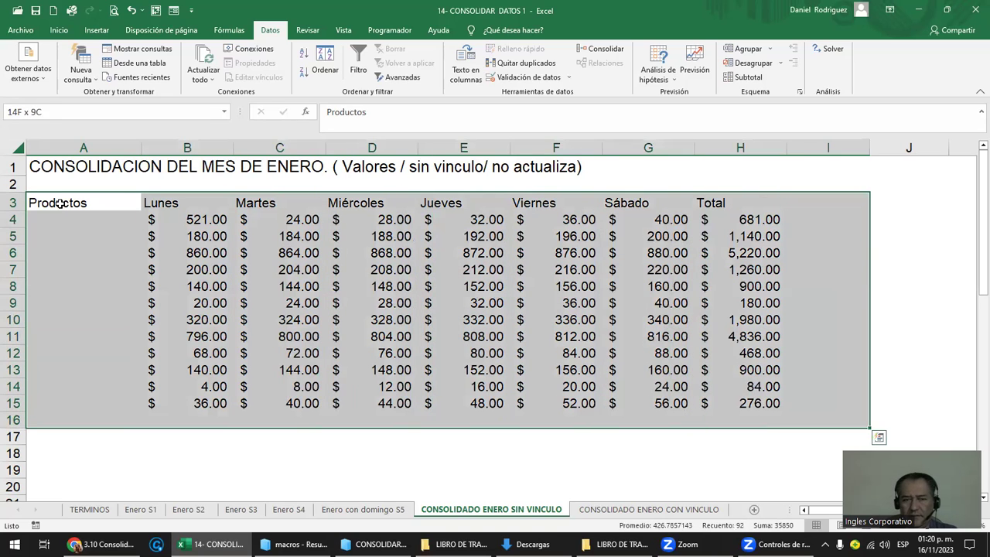
key("Delete")
key("Down")
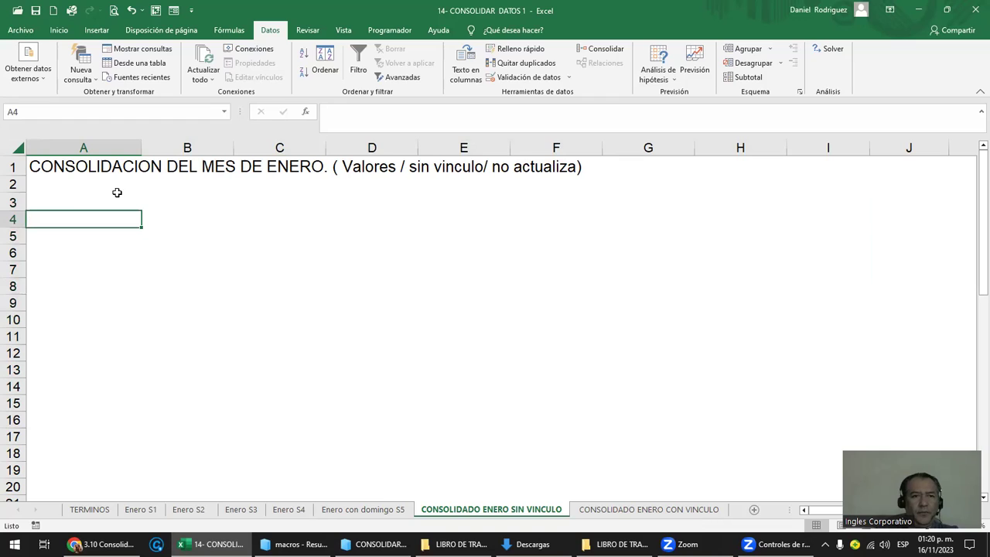
Rerun Consolidar into B5, then delete the unlabelled B5:I17 result.
left_click(193, 229)
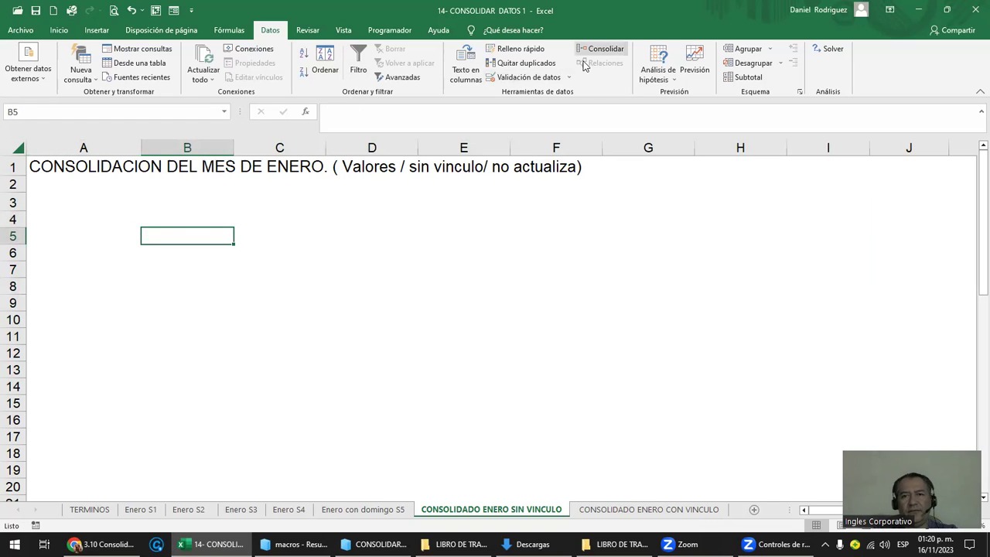
left_click(603, 51)
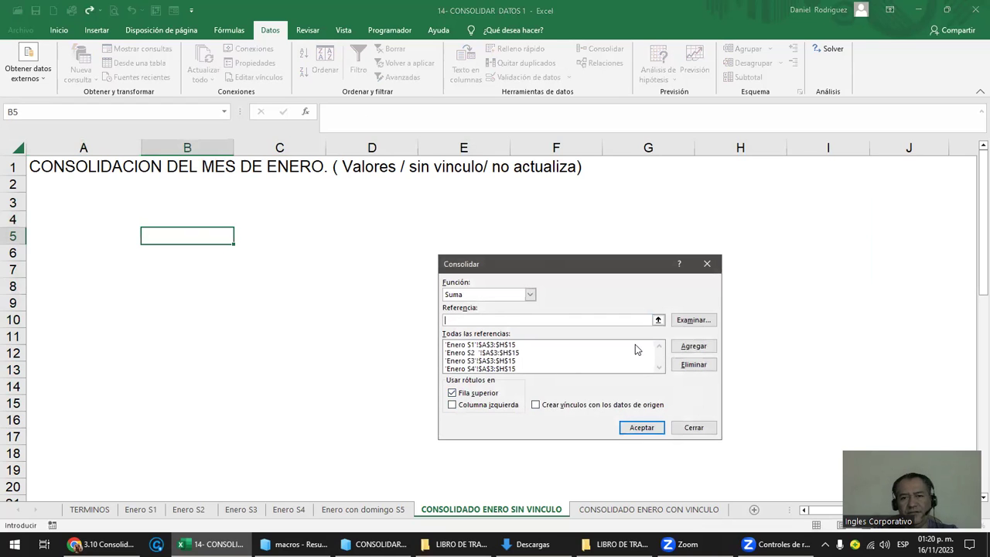
left_click(639, 430)
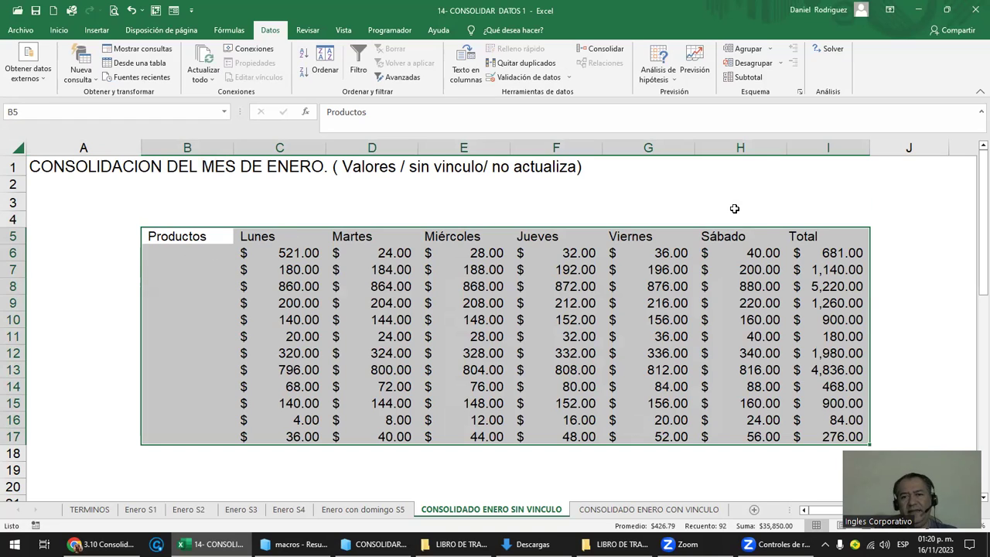
key("Delete")
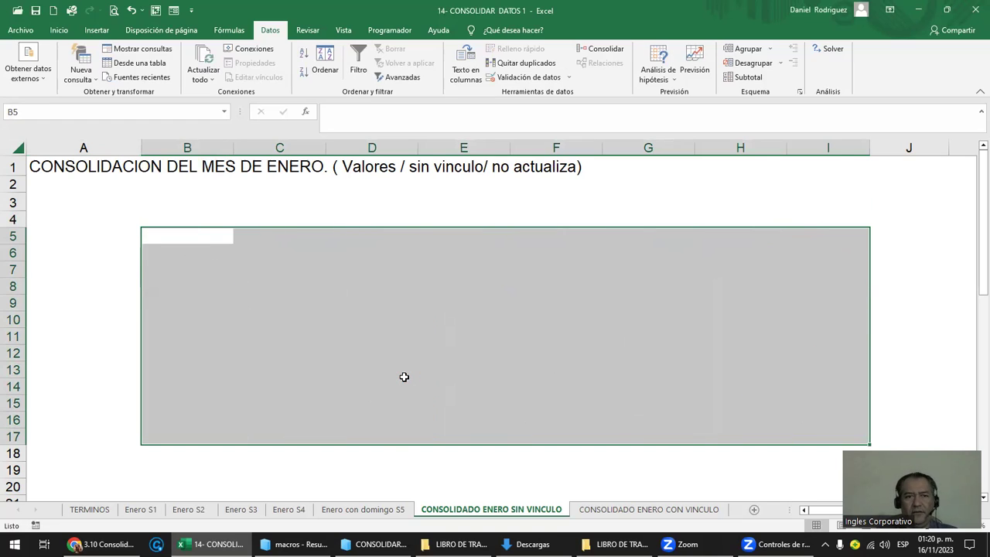
Consolidate into A3 using Fila superior and Columna izquierda labels, then select products A4:A15.
left_click(42, 204)
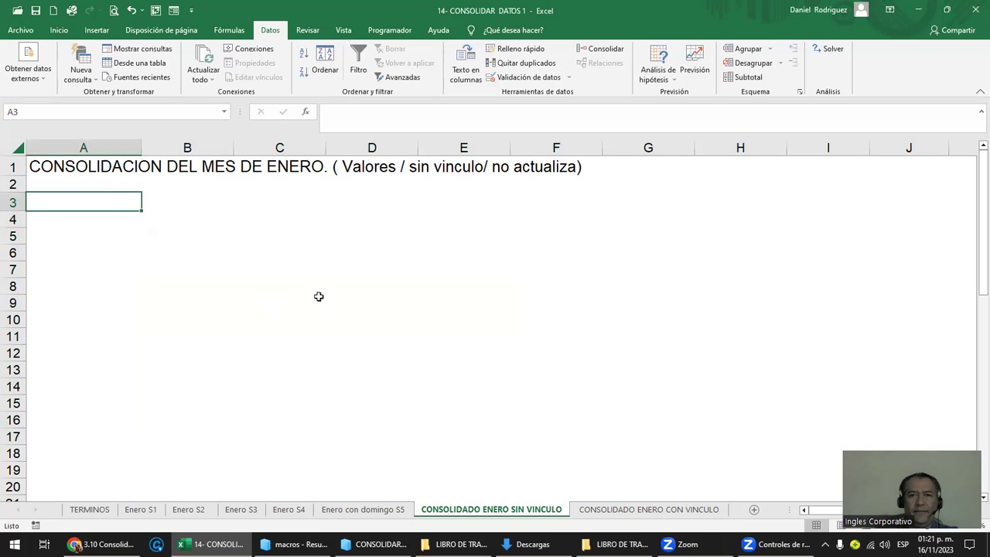
left_click(600, 50)
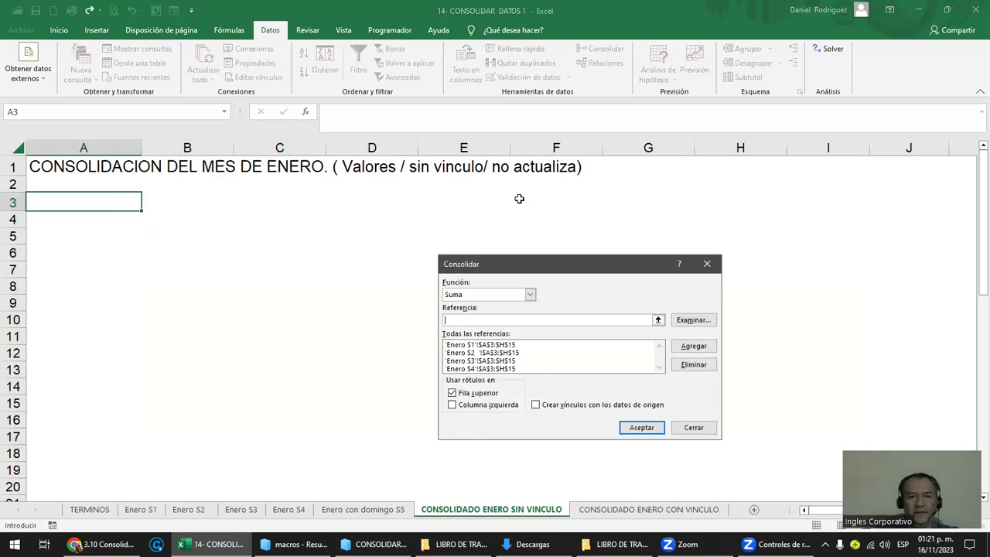
left_click(453, 409)
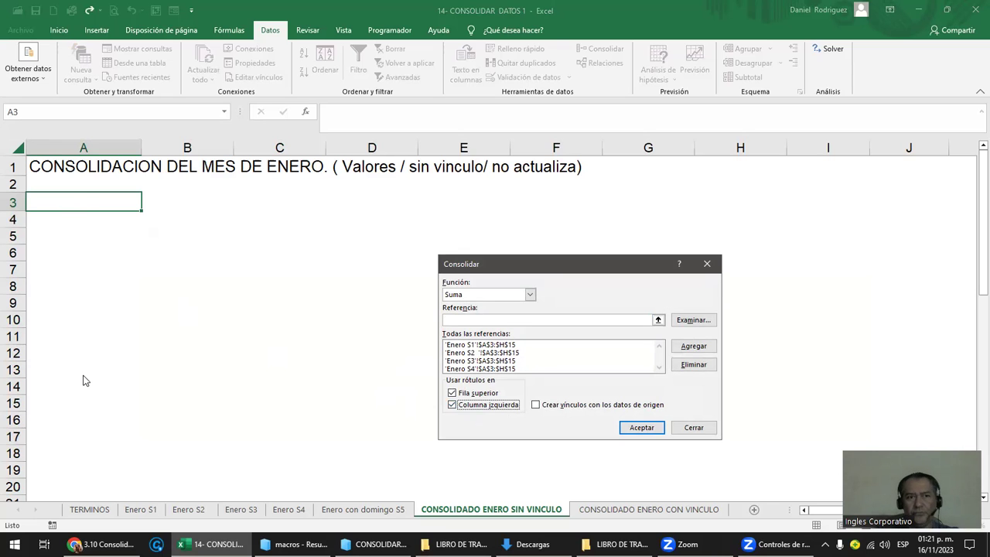
left_click(630, 429)
left_click_drag(62, 221, 82, 405)
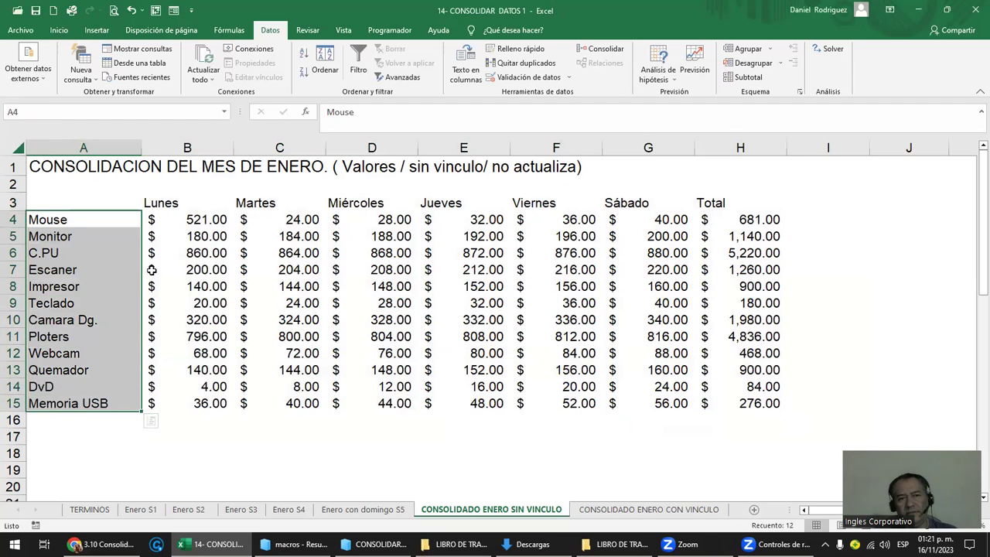
left_click(71, 219)
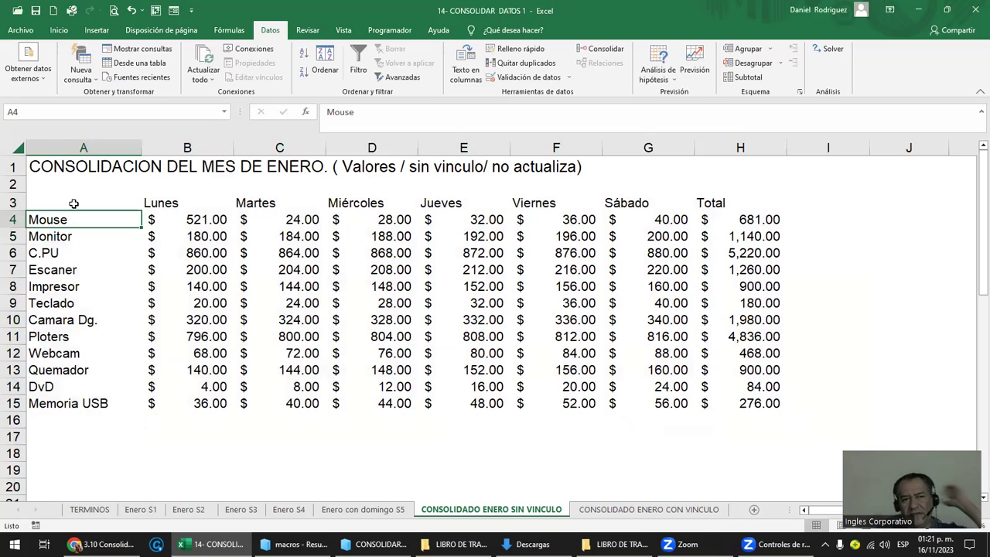
left_click(68, 205)
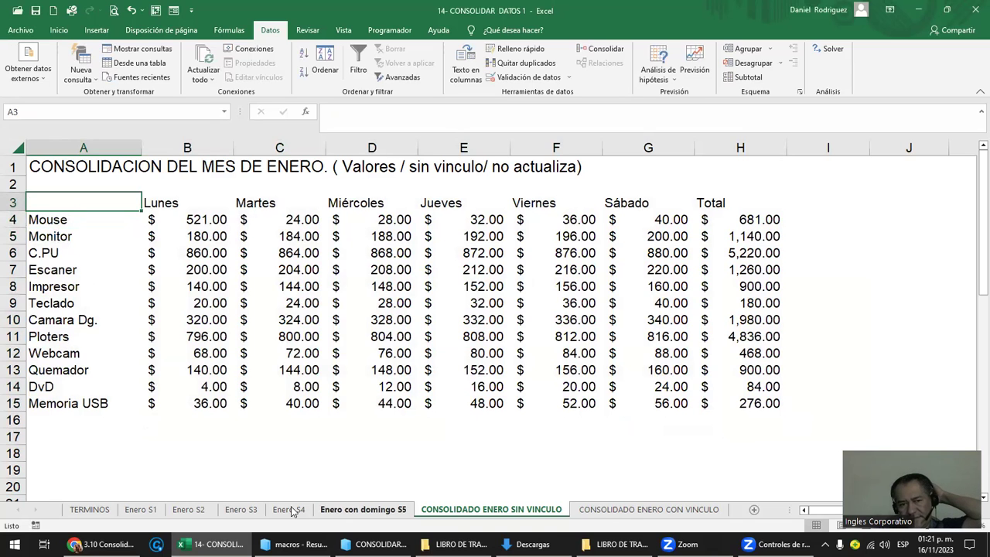
left_click(291, 511)
left_click(91, 228)
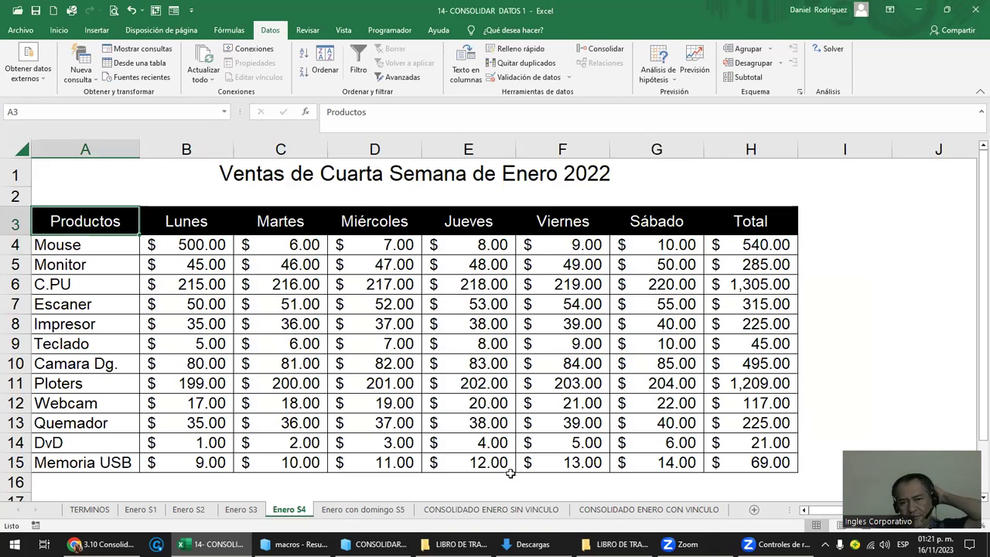
left_click(618, 509)
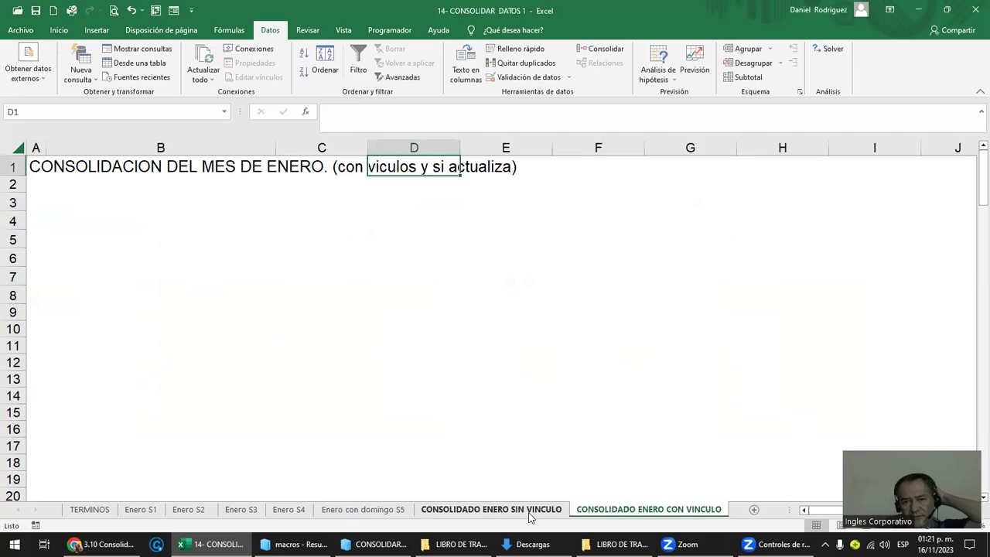
left_click(530, 511)
left_click(70, 220)
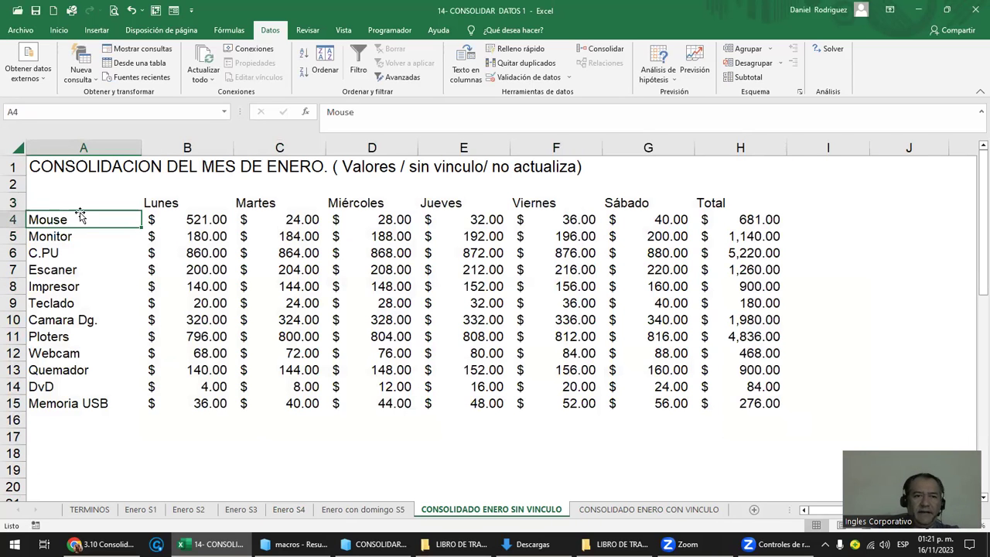
left_click(70, 202)
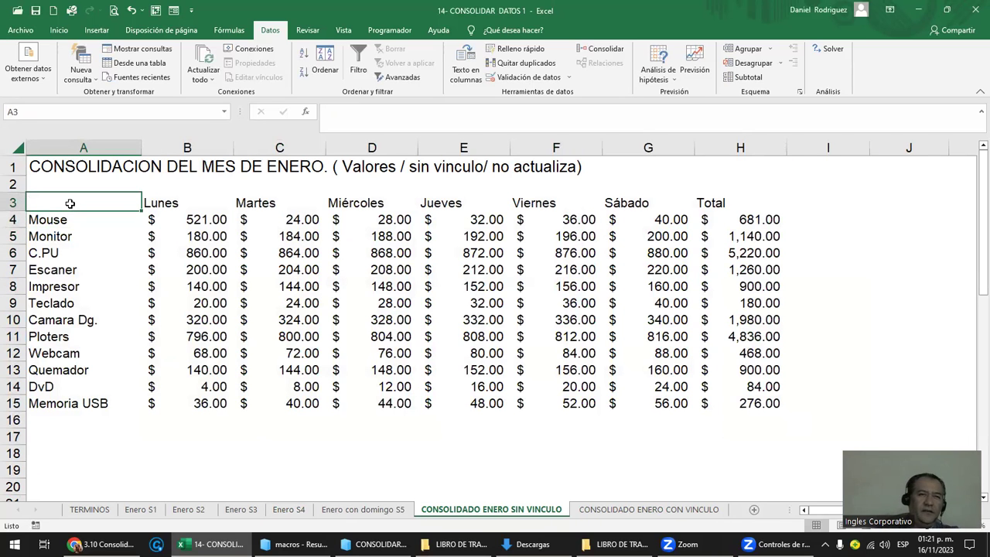
left_click_drag(146, 200, 737, 203)
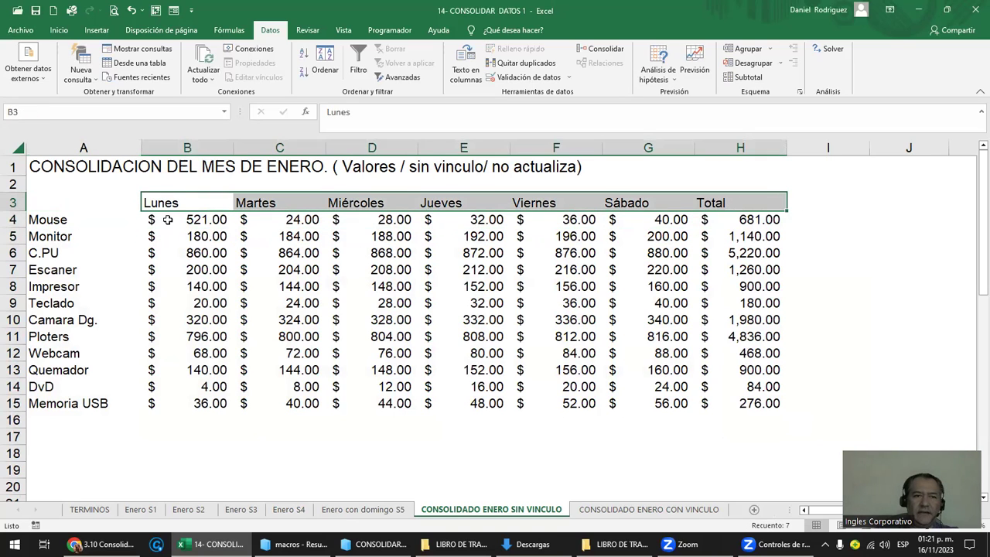
left_click_drag(67, 219, 93, 410)
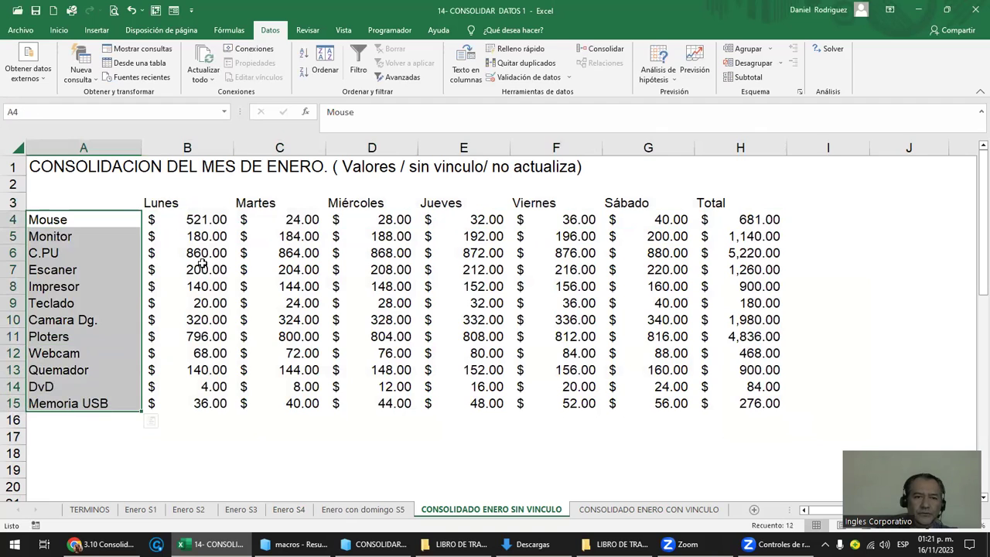
left_click_drag(193, 220, 727, 406)
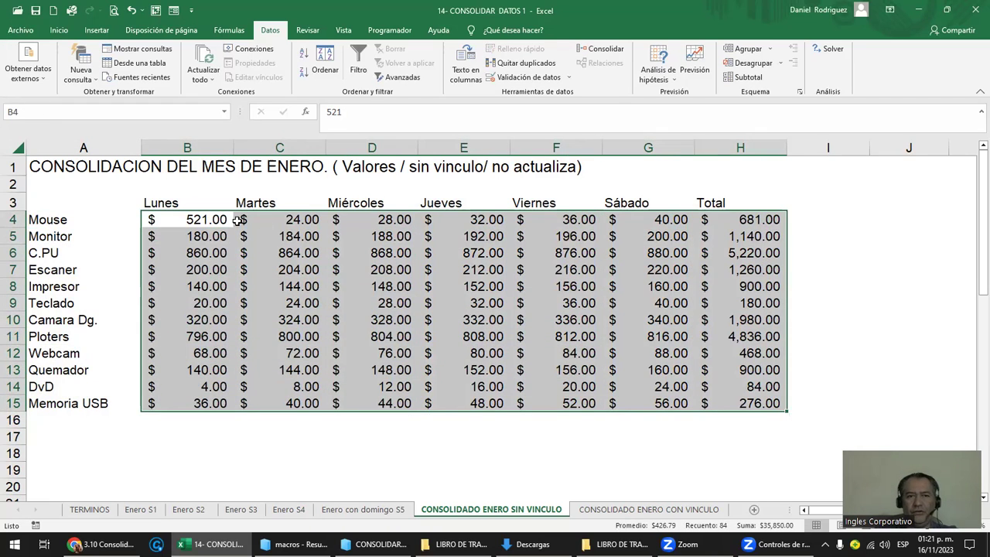
left_click(830, 222)
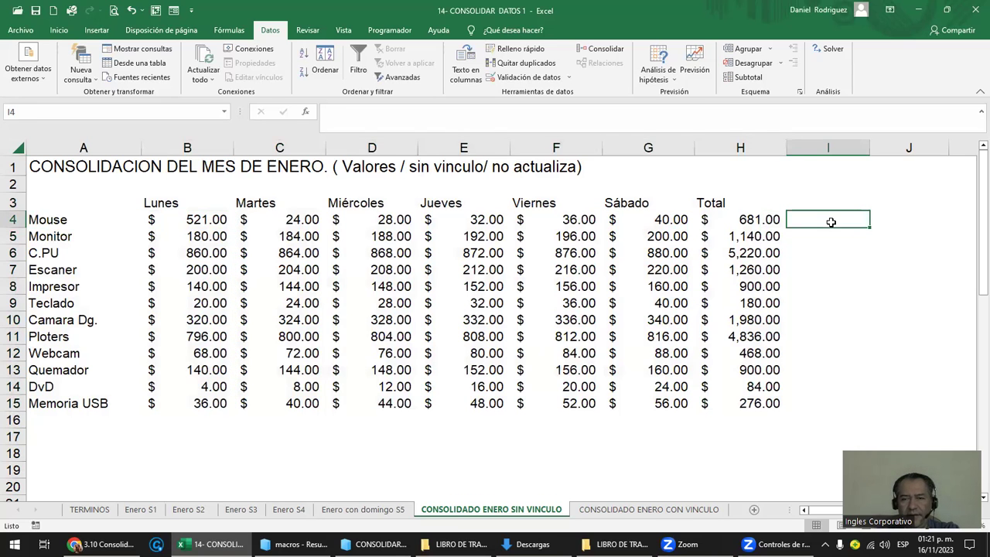
type("=")
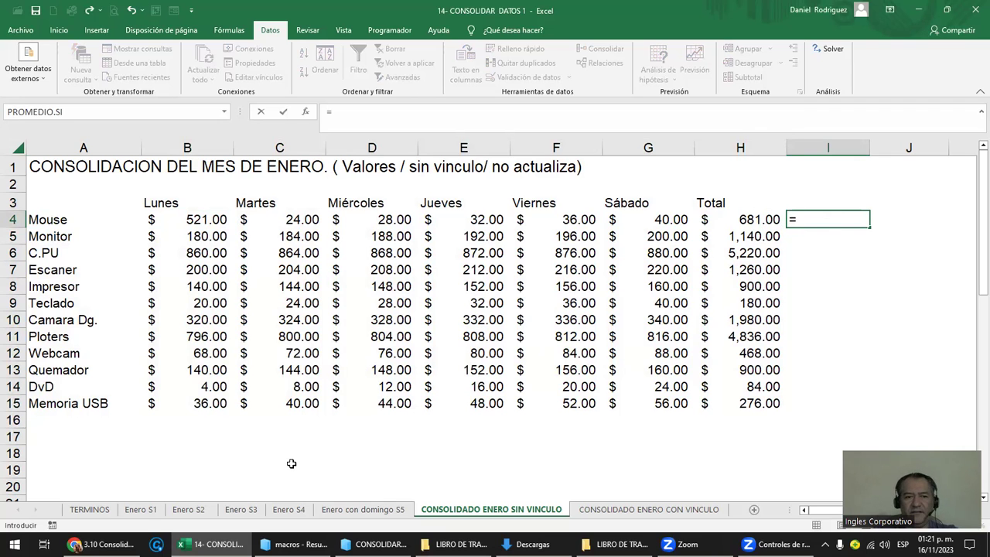
left_click(141, 511)
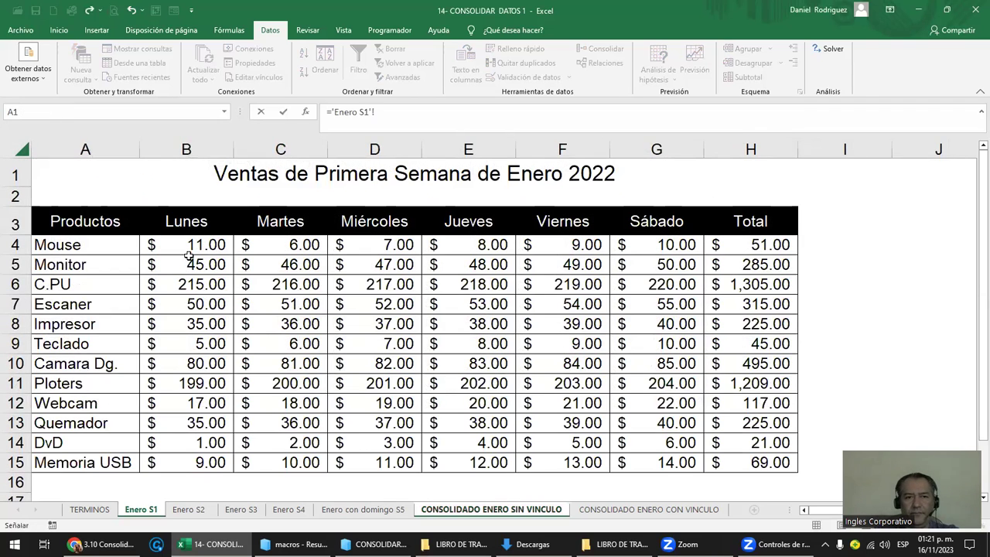
left_click(186, 245)
type("+")
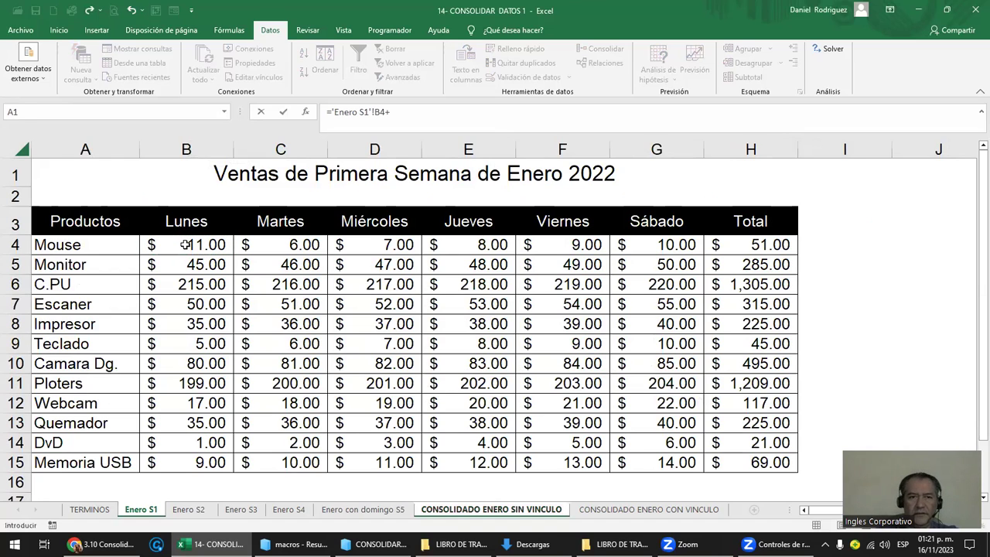
left_click(189, 511)
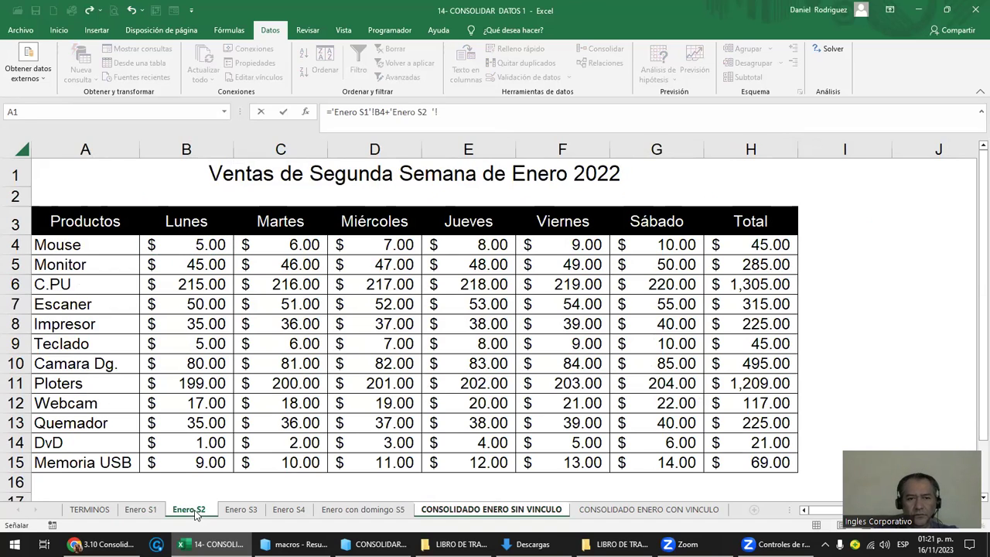
left_click(196, 246)
type("+")
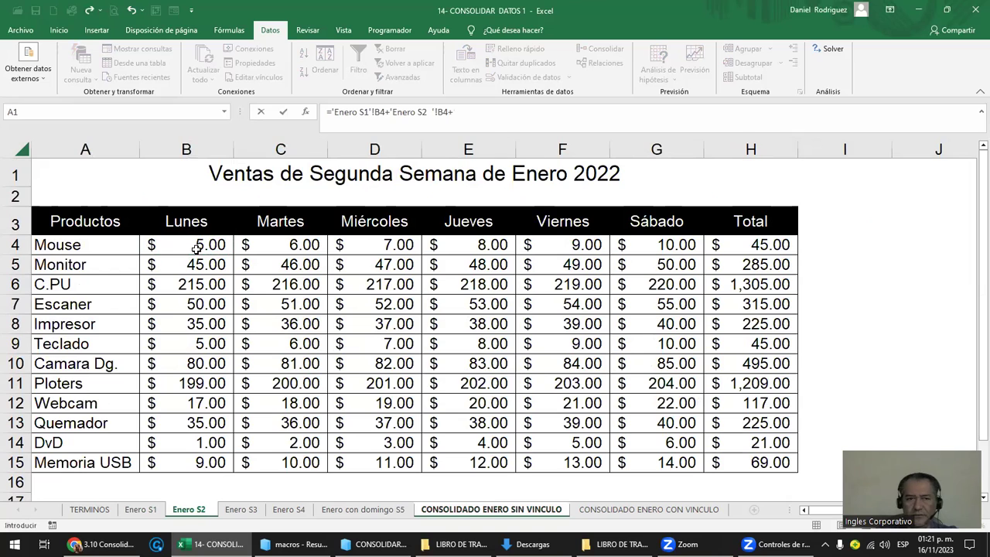
left_click(246, 510)
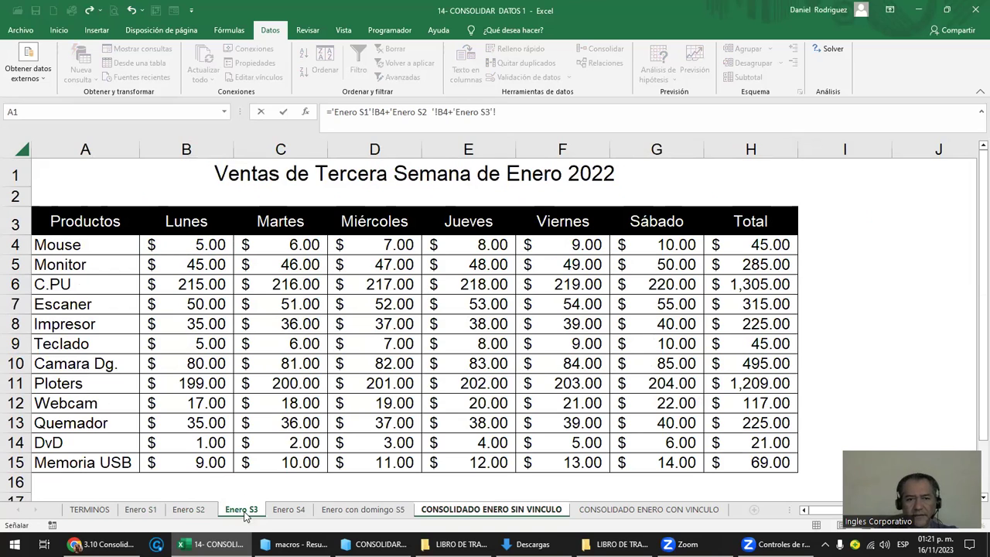
left_click(196, 244)
type("+")
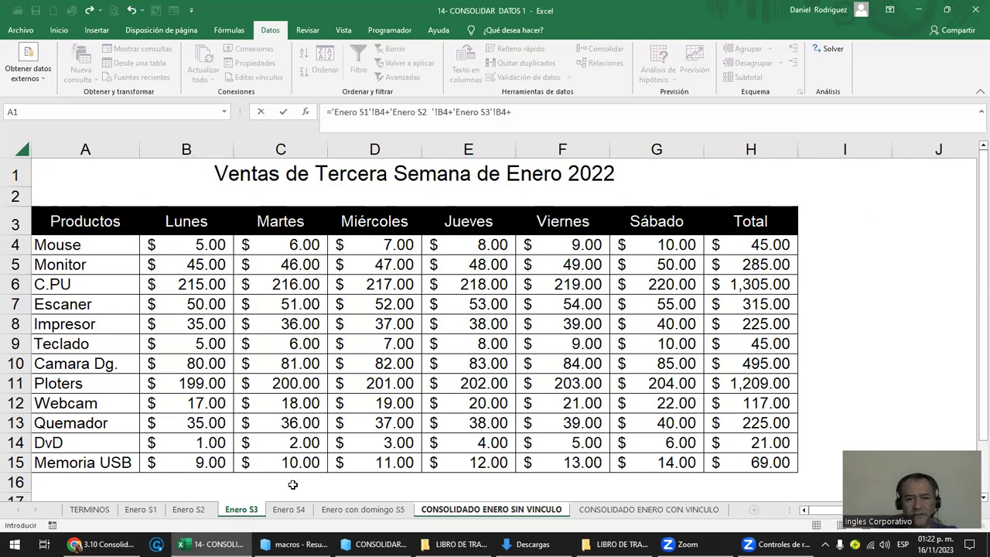
left_click(288, 510)
left_click(184, 242)
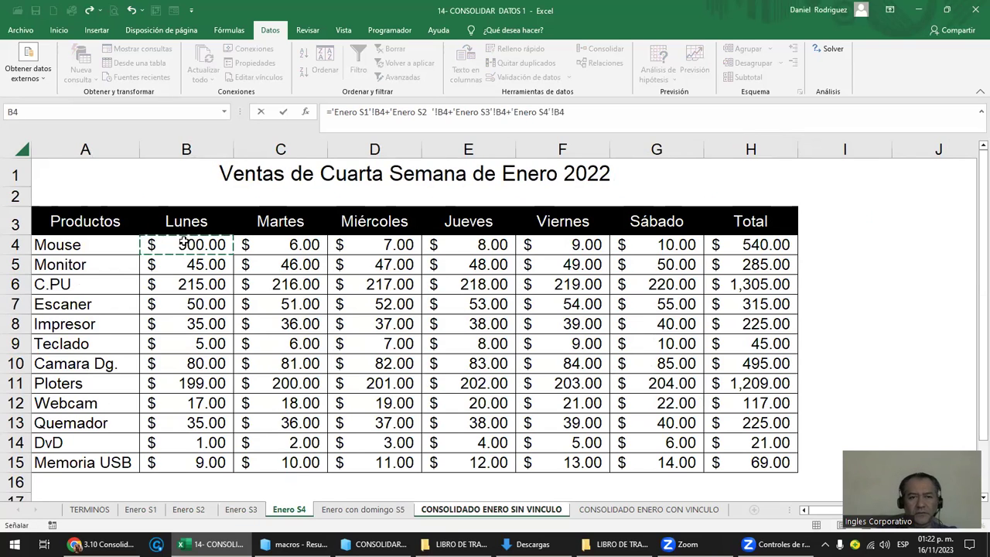
key("Return")
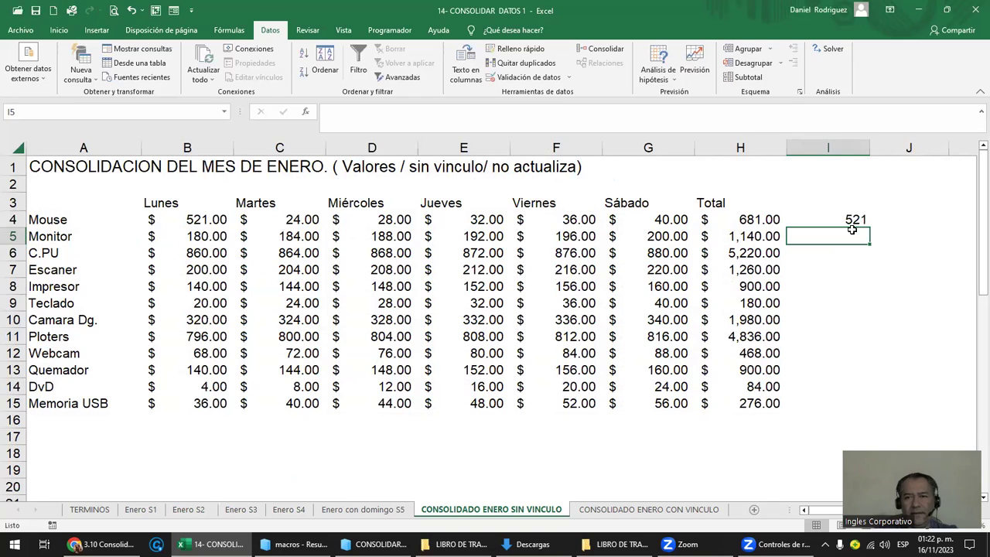
left_click(860, 221)
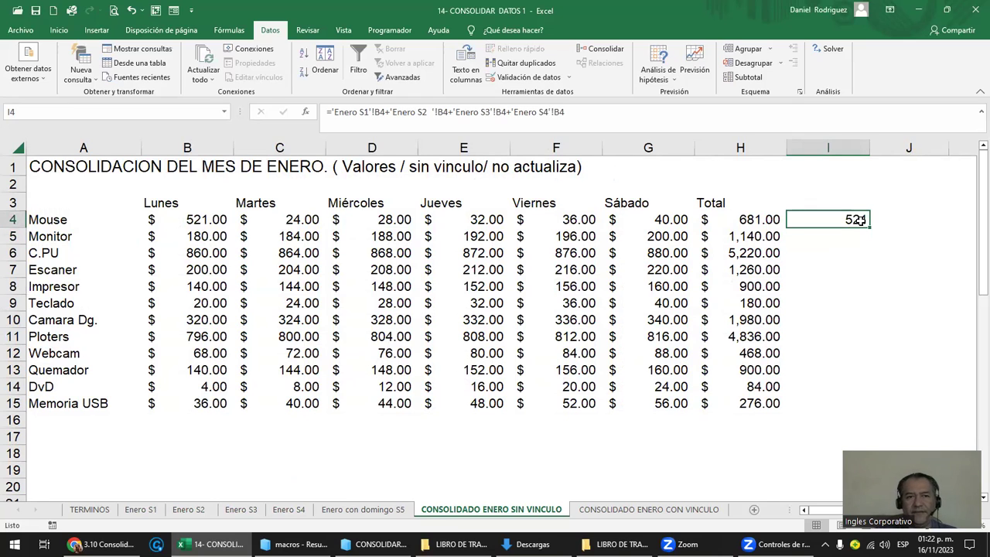
left_click(200, 217, "ctrl")
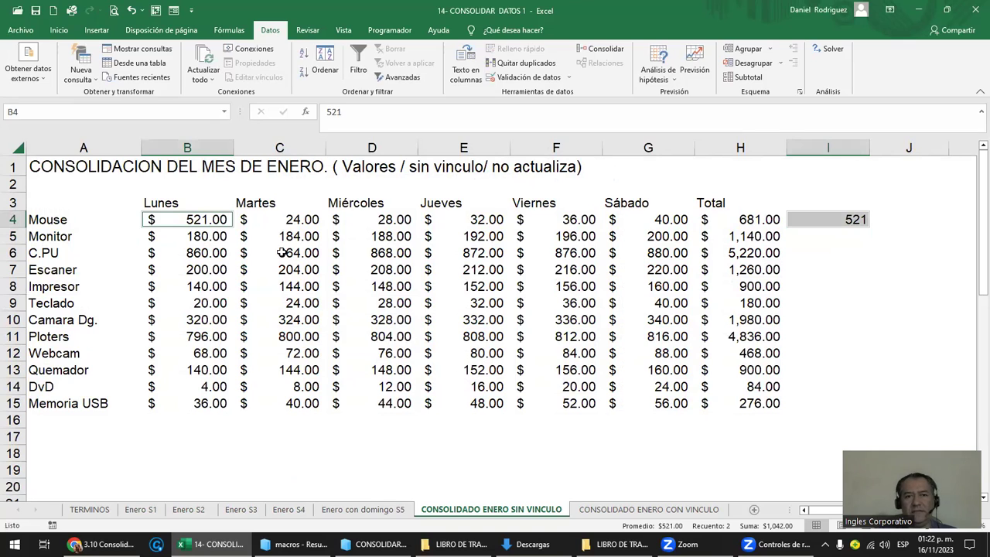
left_click(828, 220)
double_click(835, 220)
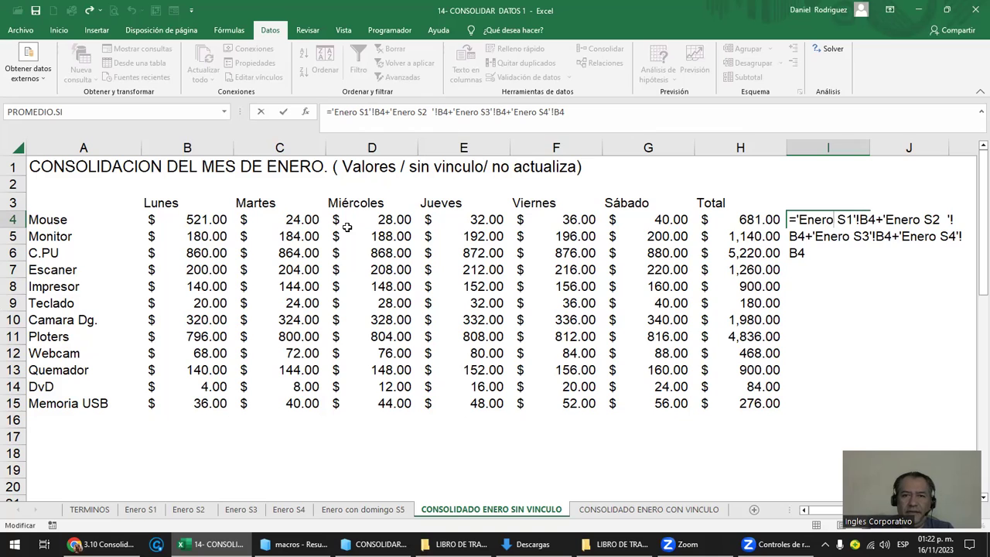
left_click_drag(793, 220, 817, 266)
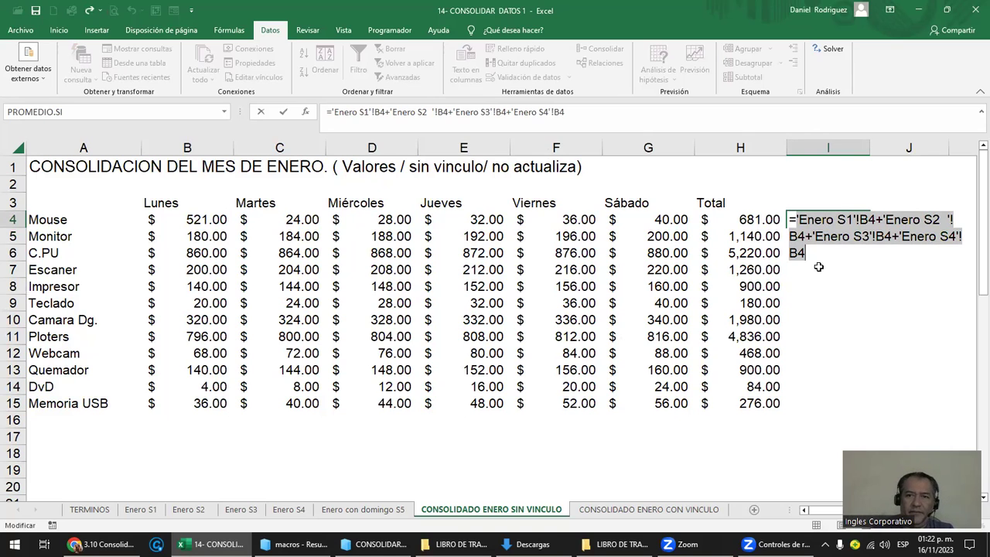
key("Tab")
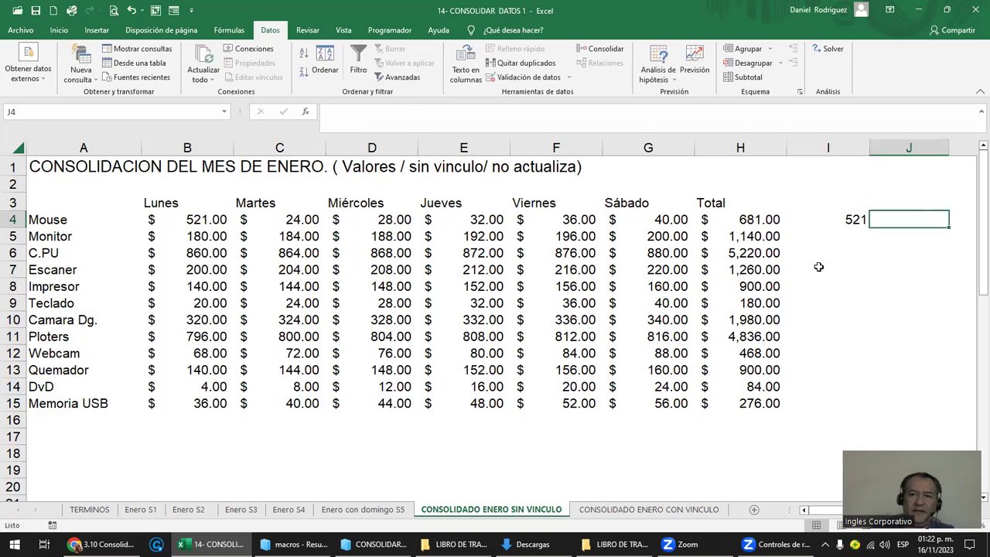
key("shift+Tab")
key("F2")
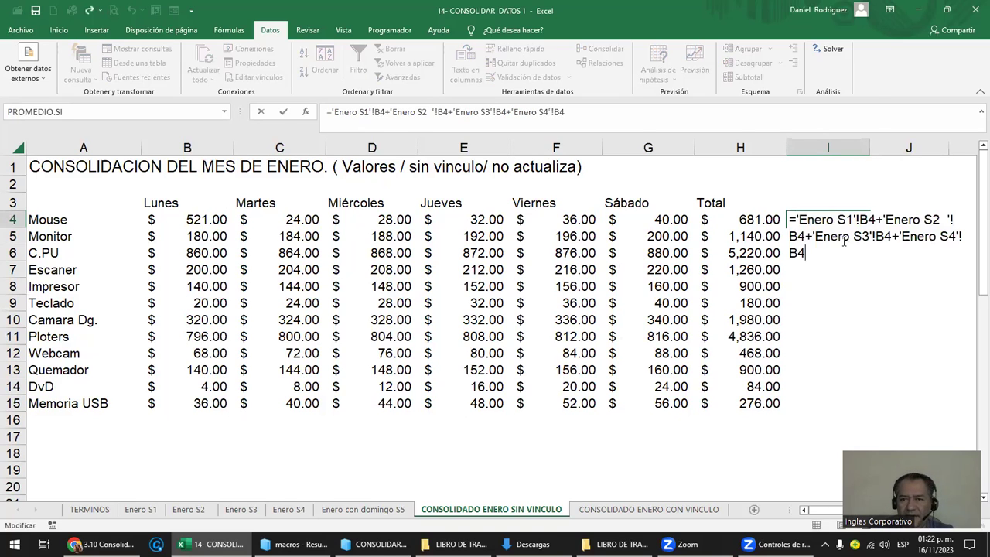
key("Escape")
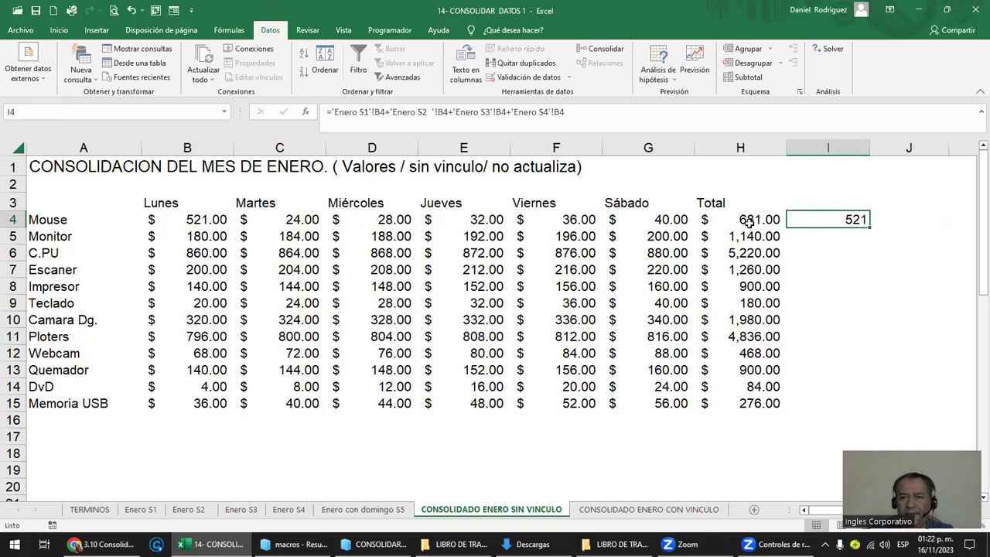
left_click(201, 223)
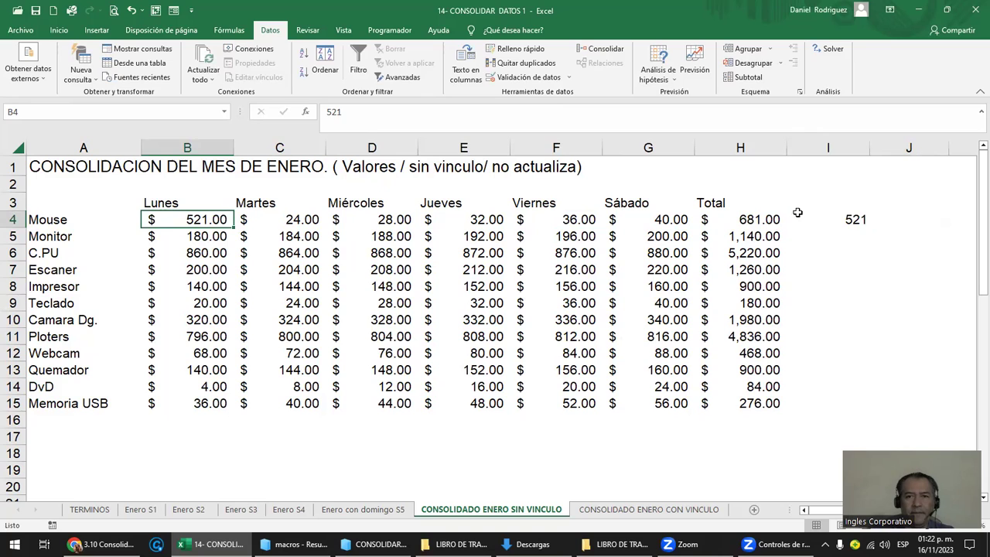
left_click(840, 219)
key("Delete")
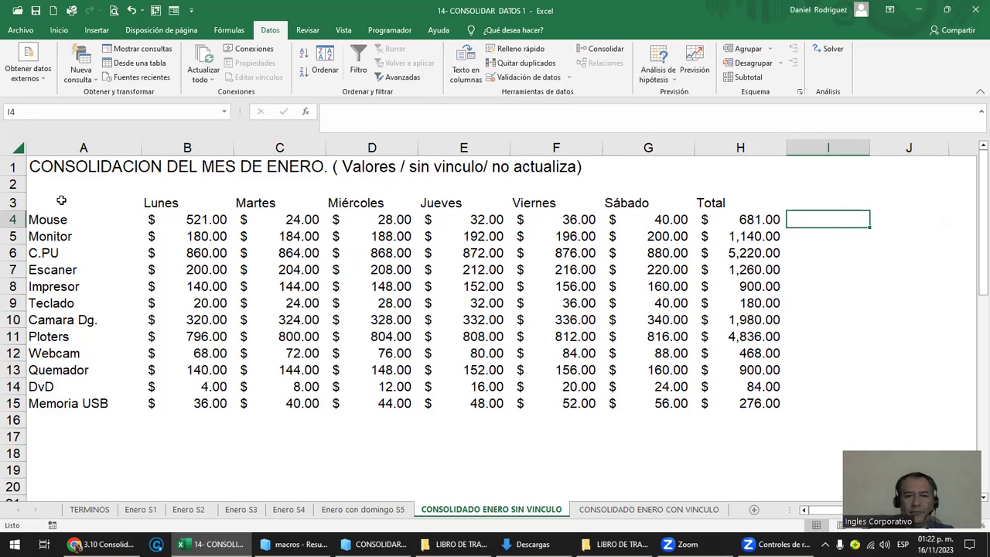
Copy Enero S3's A3:H15 formatting onto the consolidated January table with Copiar formato.
left_click(241, 510)
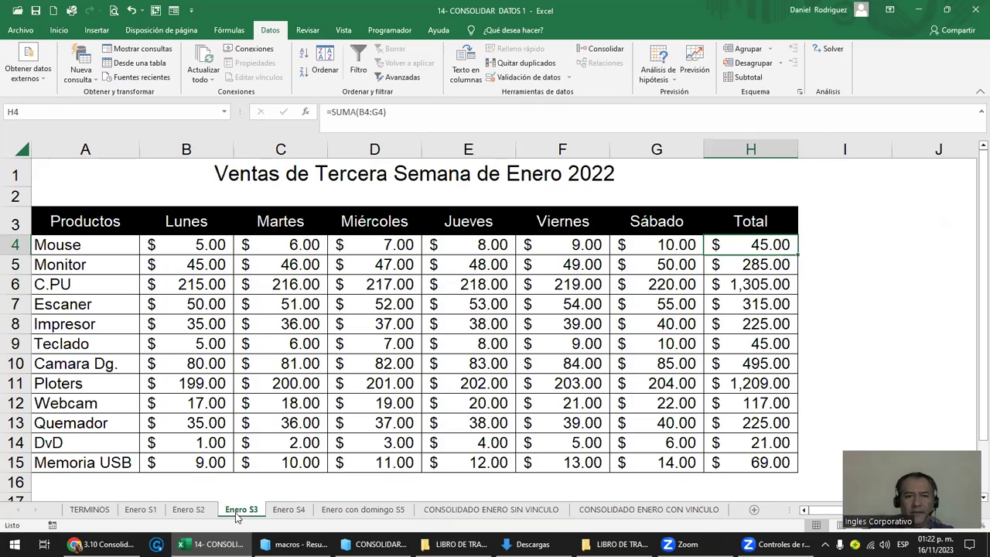
left_click(70, 221)
left_click_drag(70, 221, 746, 465)
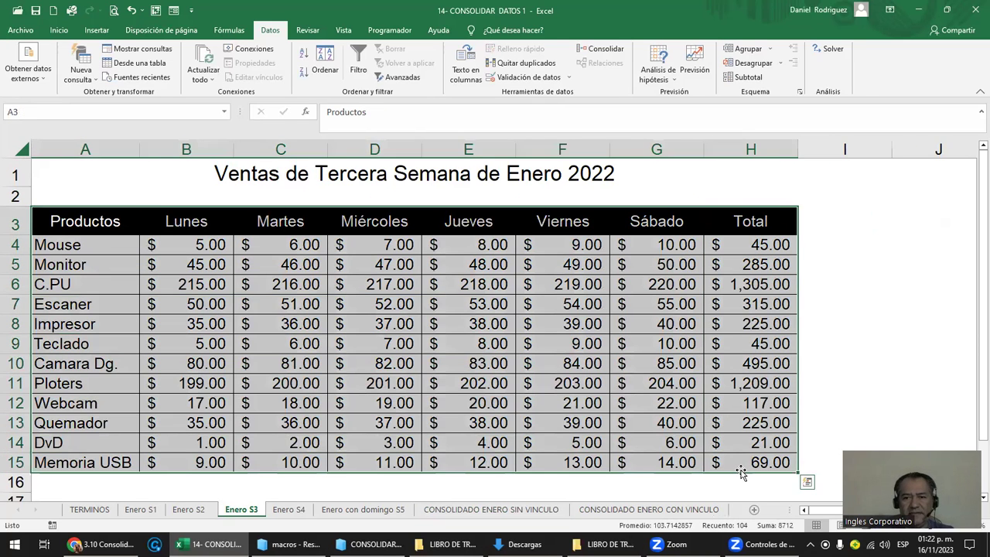
left_click(59, 30)
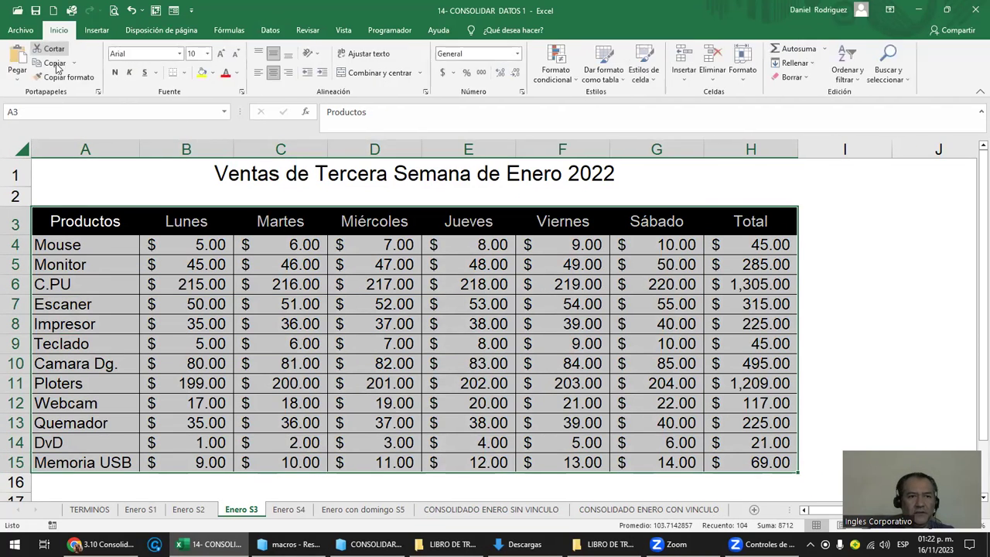
left_click(62, 80)
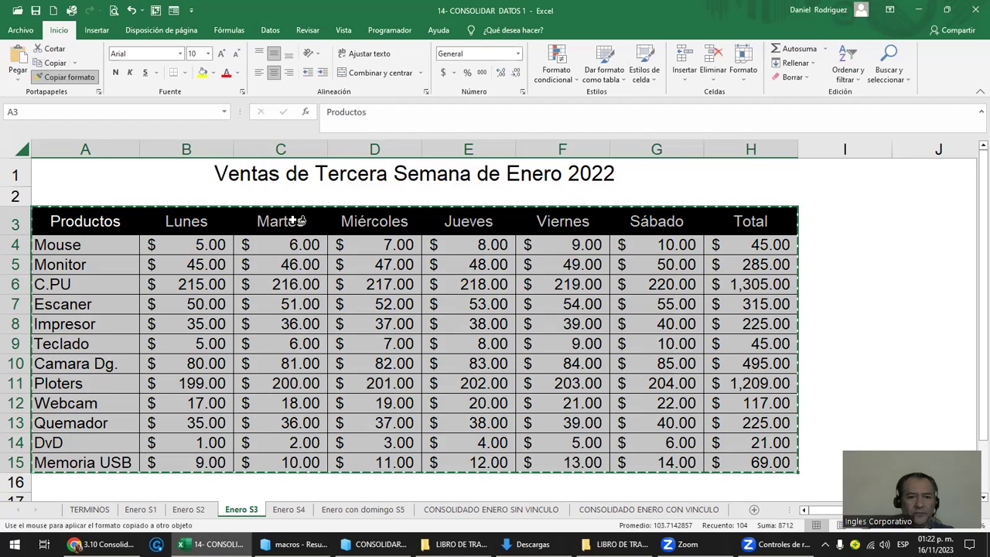
left_click(514, 512)
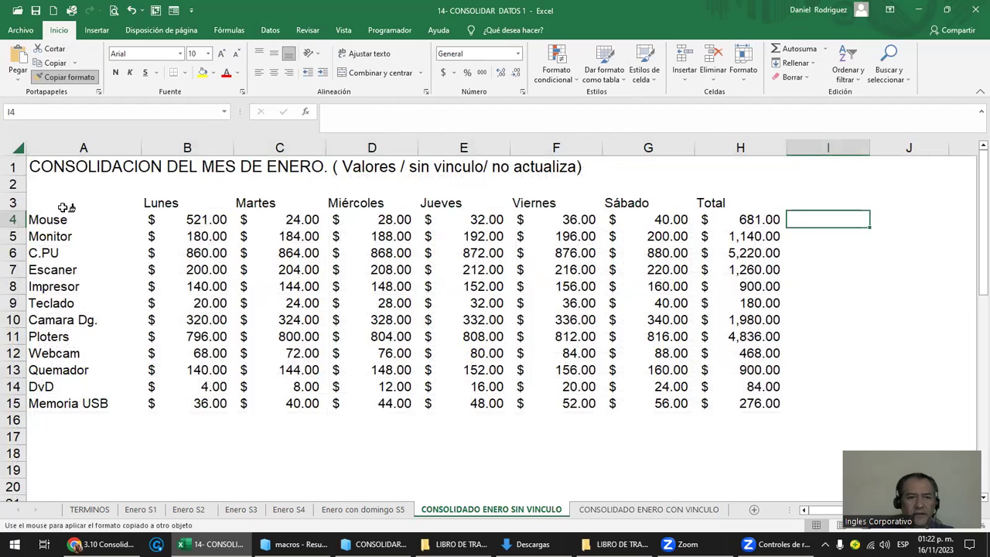
left_click(63, 204)
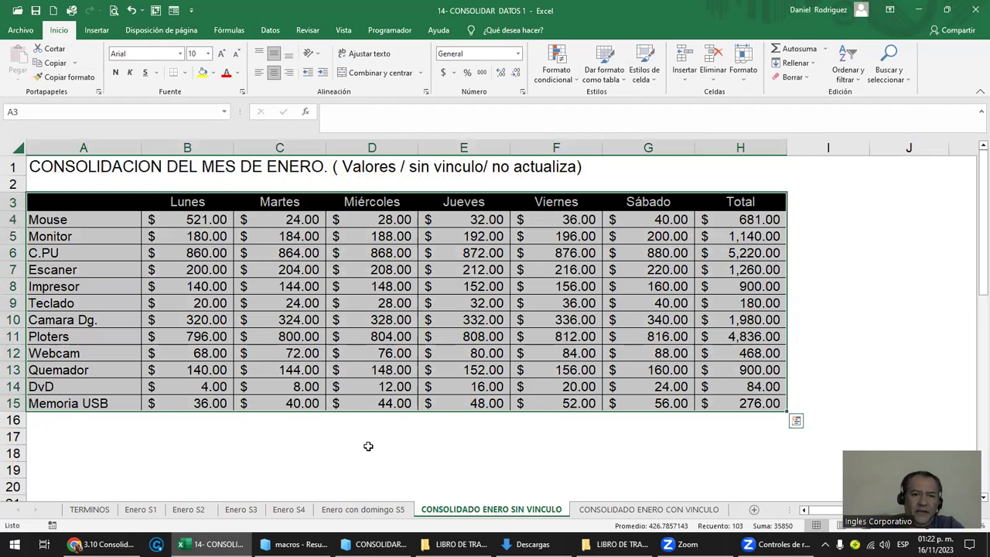
left_click(345, 447)
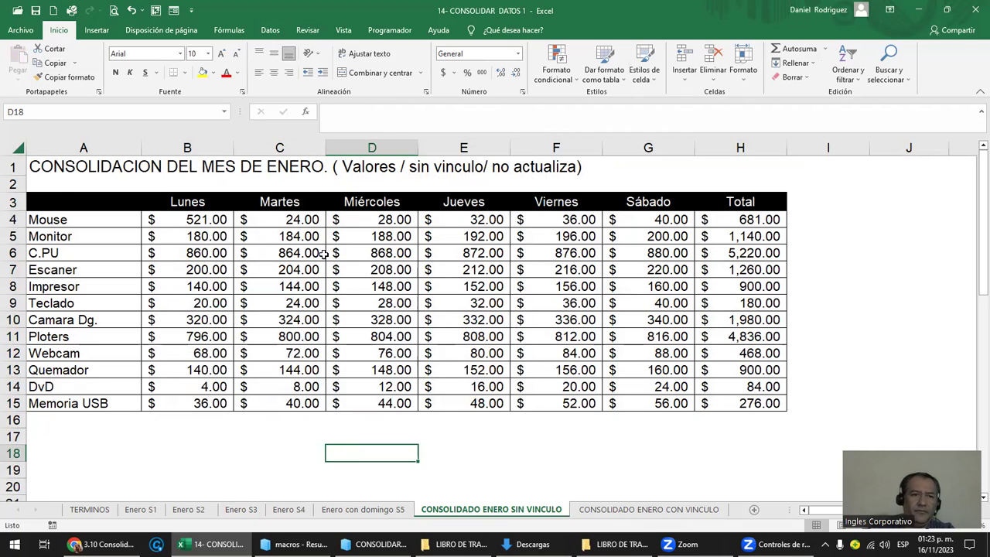
Enter the header PRODUCTO in cell A3.
left_click(78, 207)
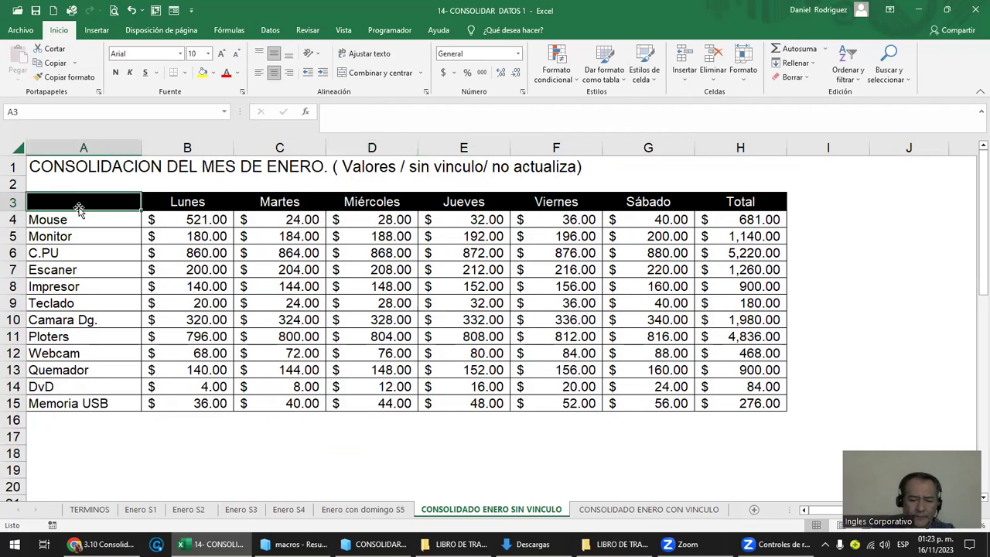
type("PRODUCTO")
key("Return")
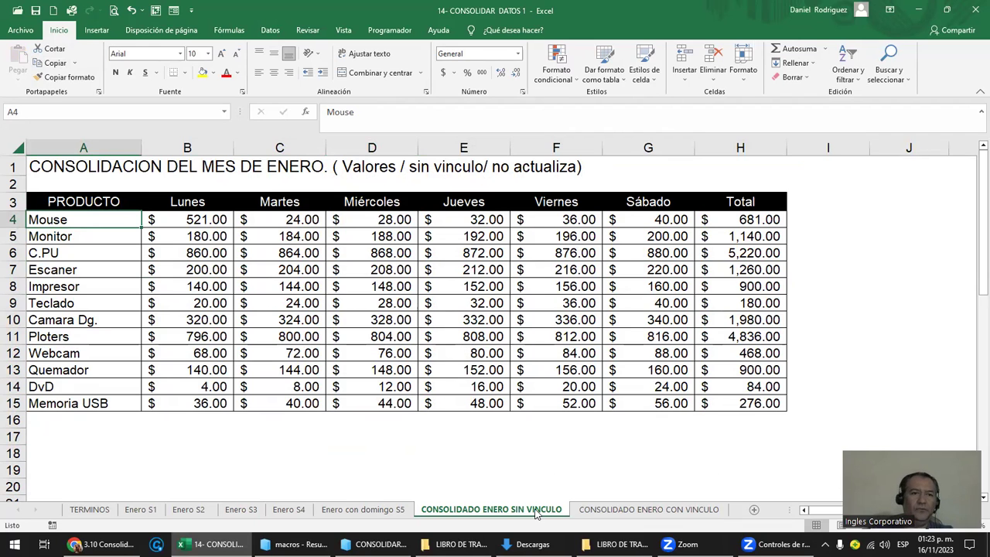
Set Enero S1's Mouse Monday sales to 100 and compare with consolidated B4.
left_click(143, 512)
left_click(179, 249)
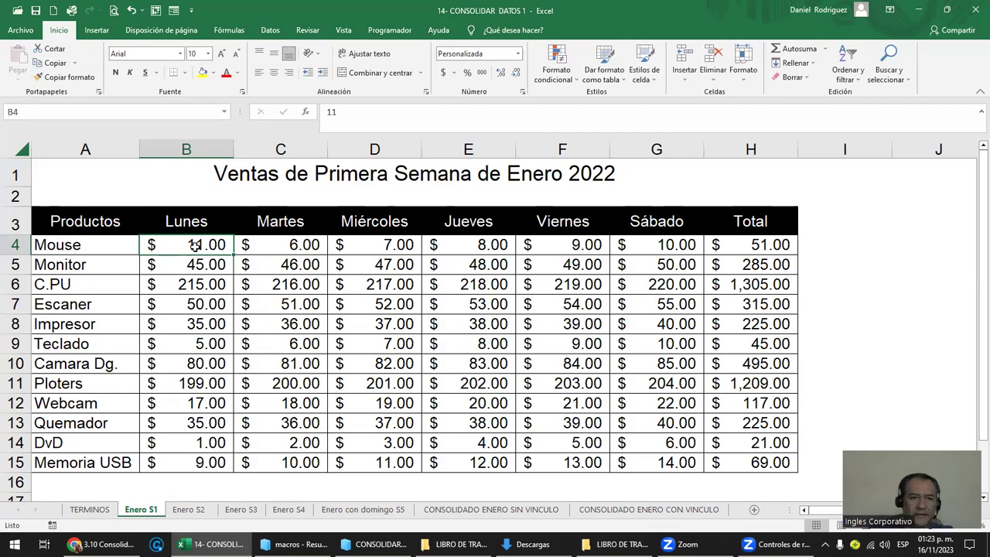
type("100")
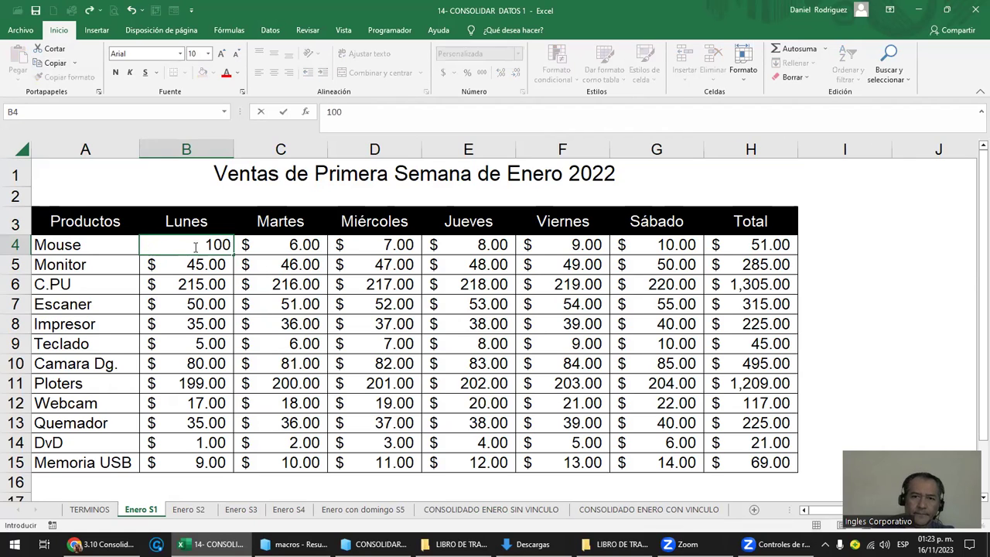
key("Return")
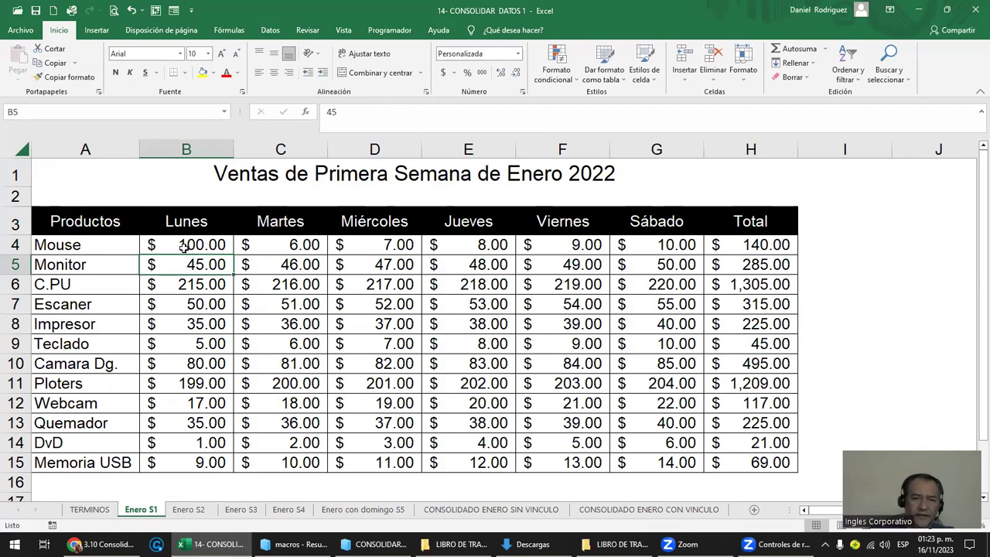
left_click(748, 246)
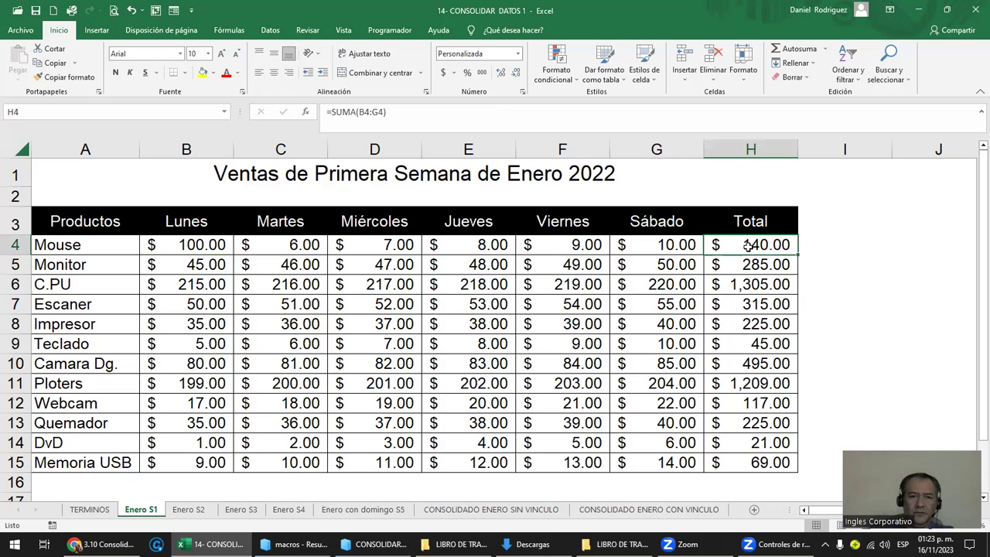
left_click(491, 509)
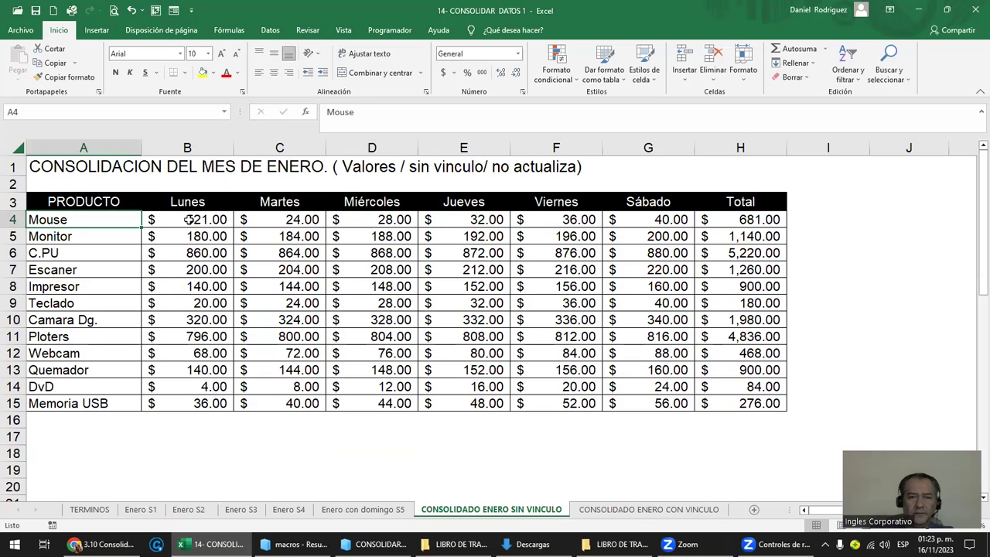
left_click(189, 220)
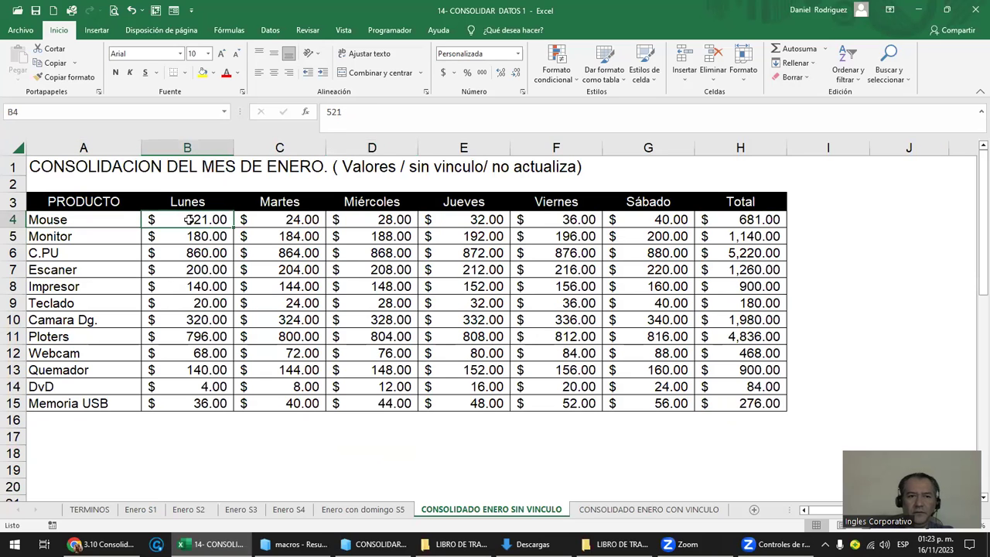
Change Enero S1's Mouse Monday sales to 51 and inspect the I4 check formula.
left_click(144, 512)
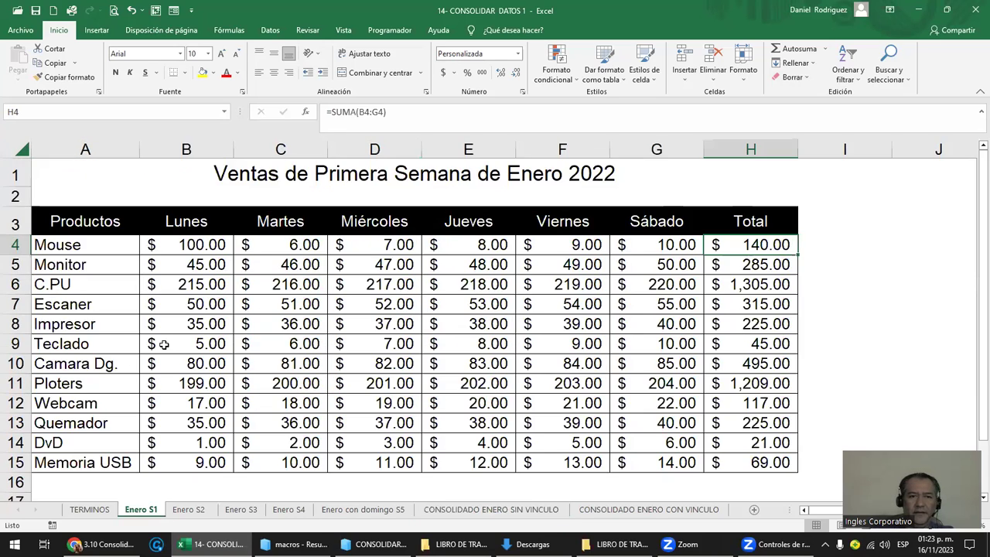
left_click(194, 245)
type("51")
key("Return")
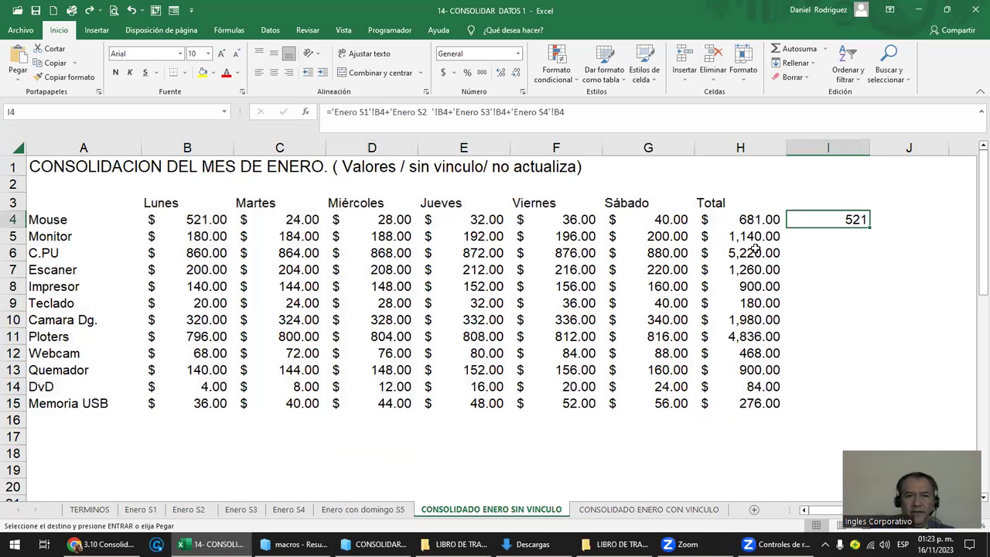
double_click(849, 220)
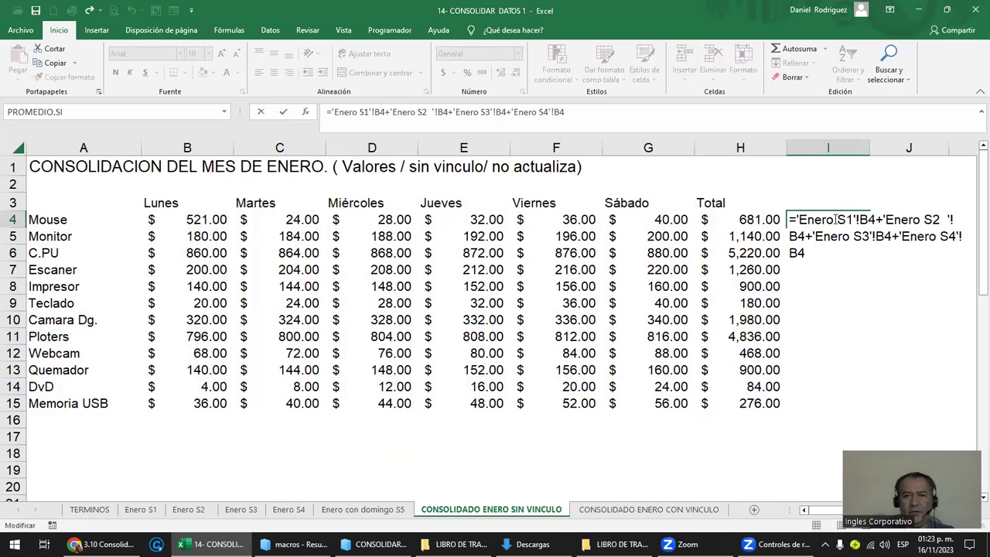
key("Escape")
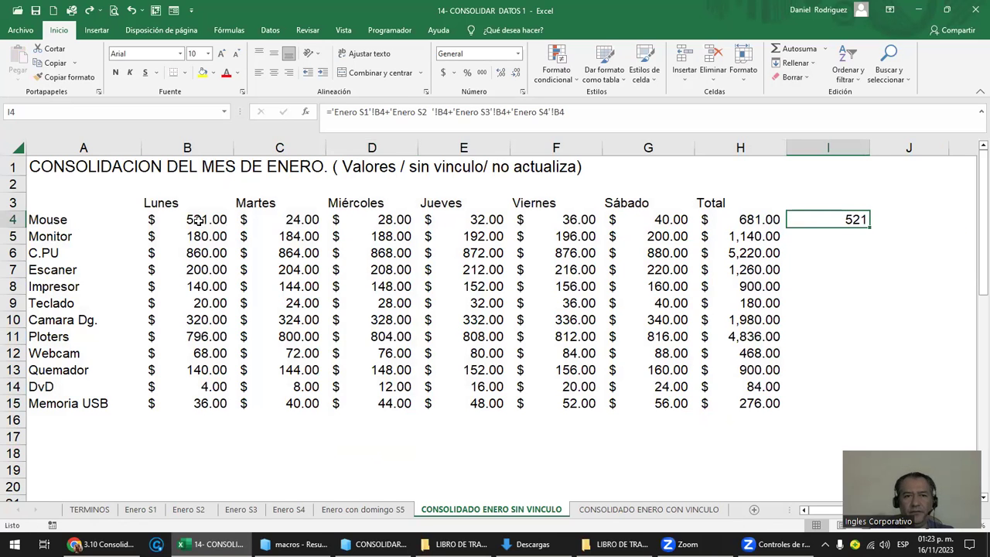
left_click(198, 222)
Restore Mouse Monday to 100 and recalculate I4 to 610, while B4 stays 521.
left_click(147, 511)
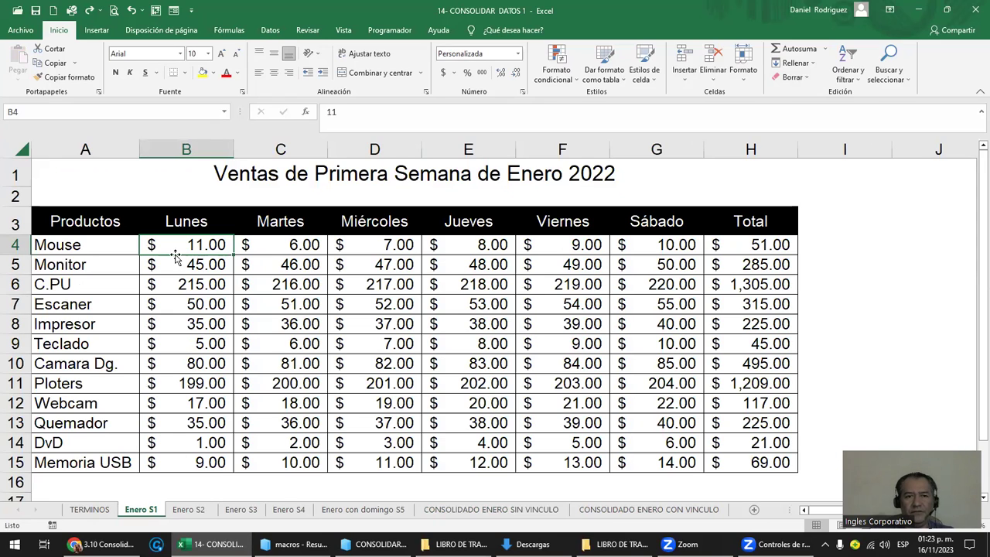
type("100")
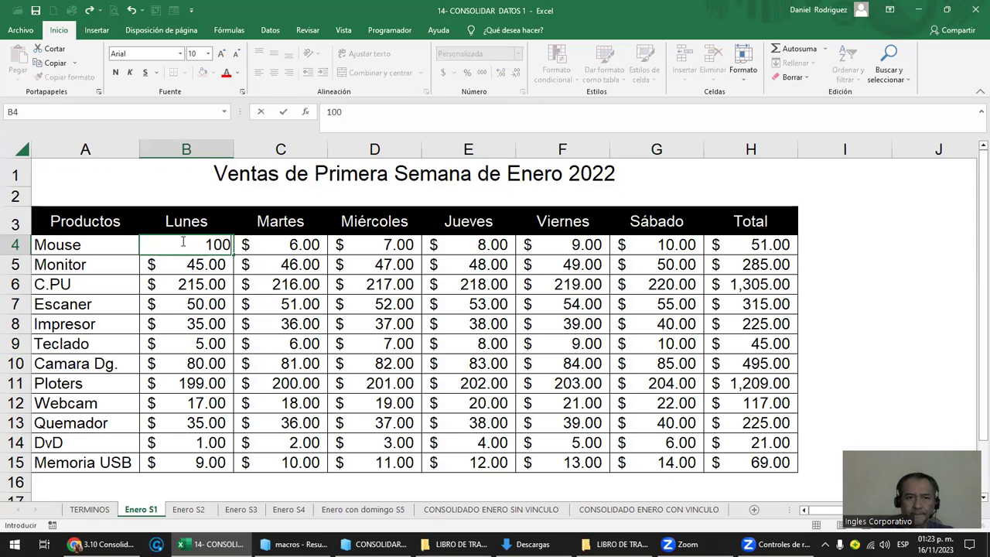
key("Return")
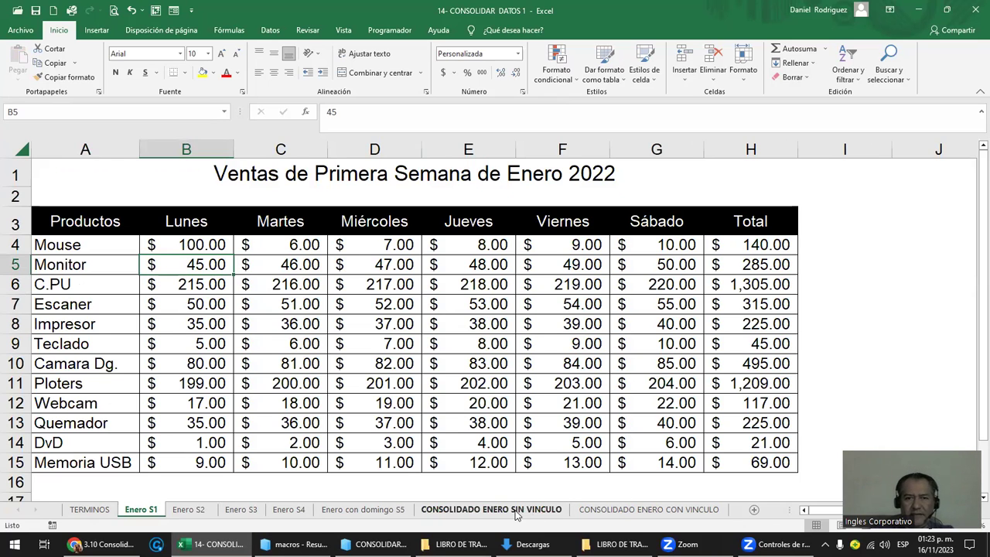
left_click(491, 509)
left_click(857, 220)
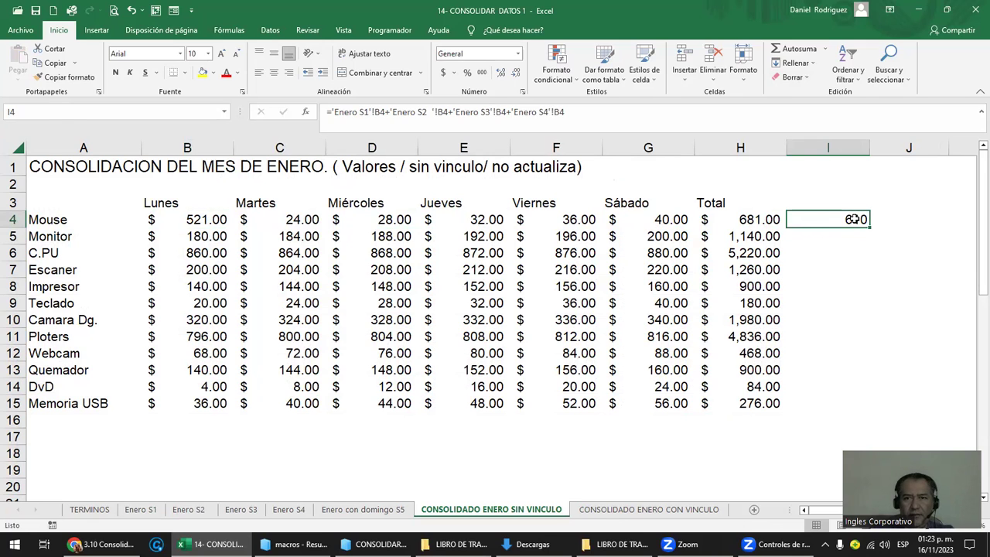
double_click(856, 220)
key("Escape")
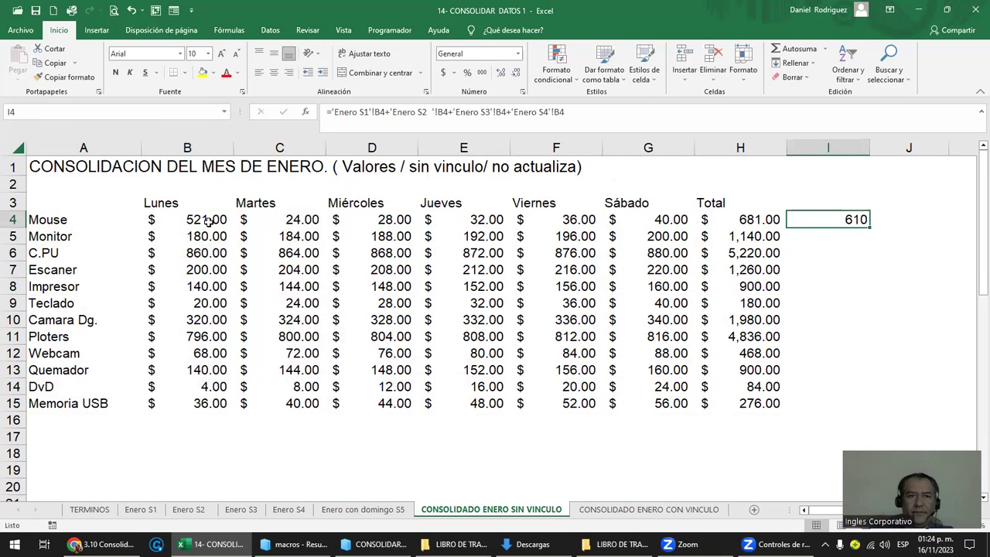
double_click(207, 222)
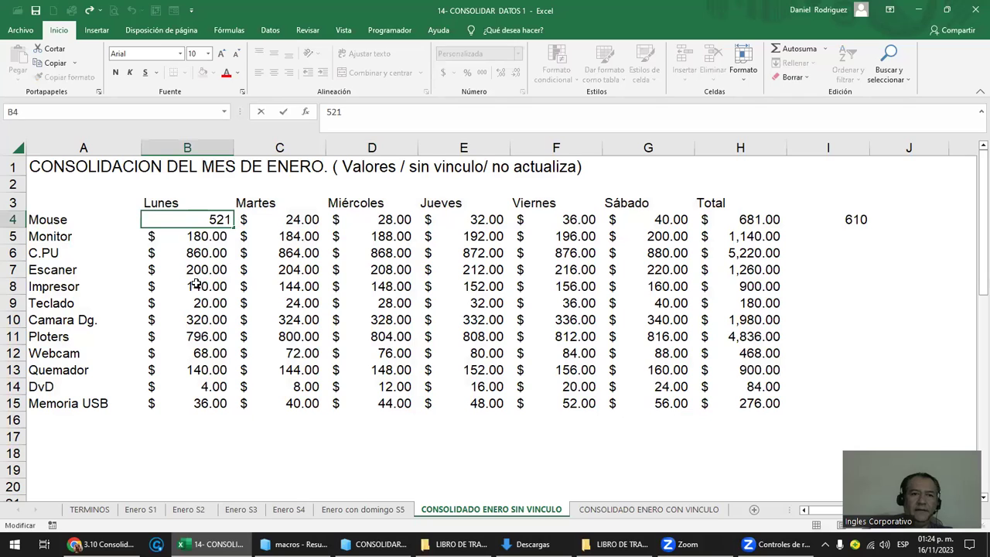
key("Escape")
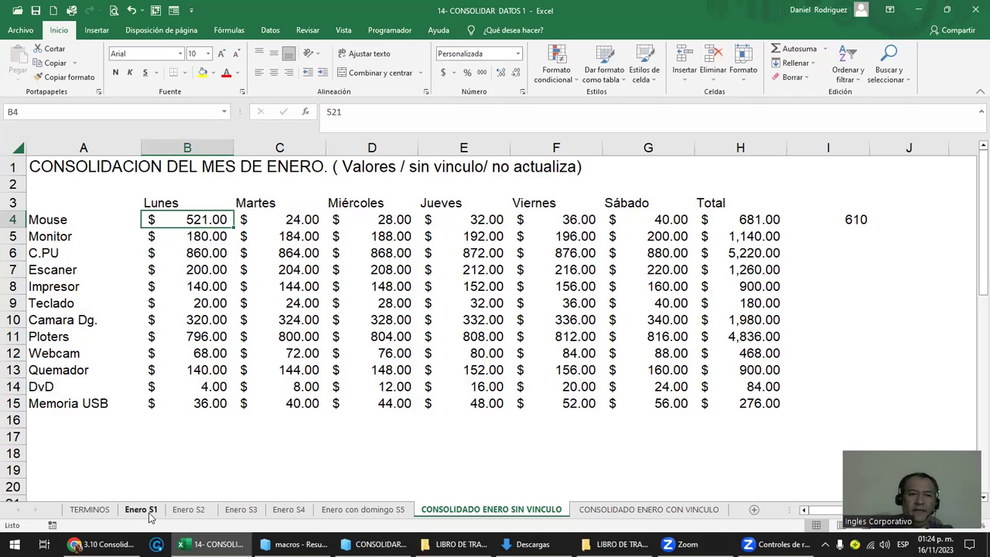
Rerun Consolidar at A3 so consolidated Mouse Monday becomes 610, matching I4.
left_click(65, 209)
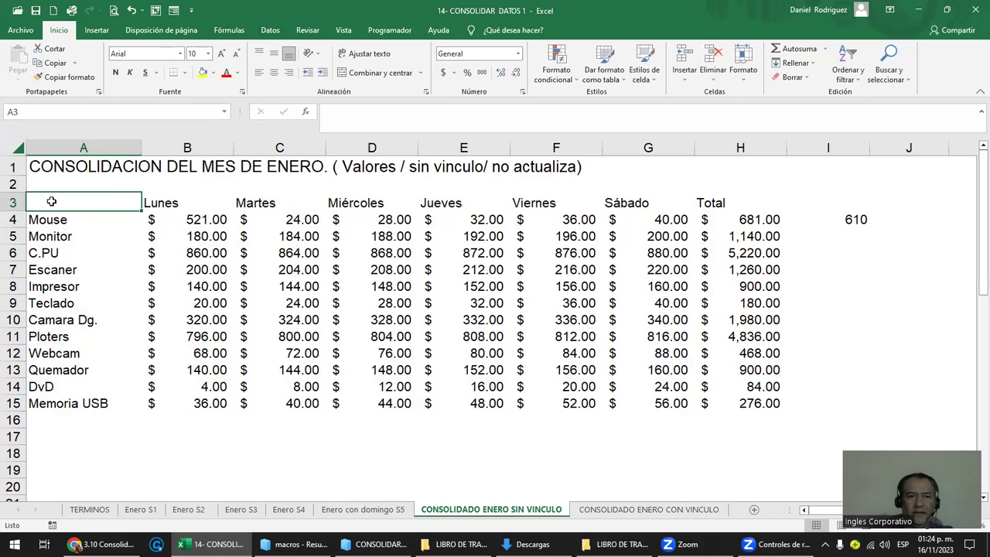
left_click(267, 33)
left_click(616, 56)
left_click(639, 427)
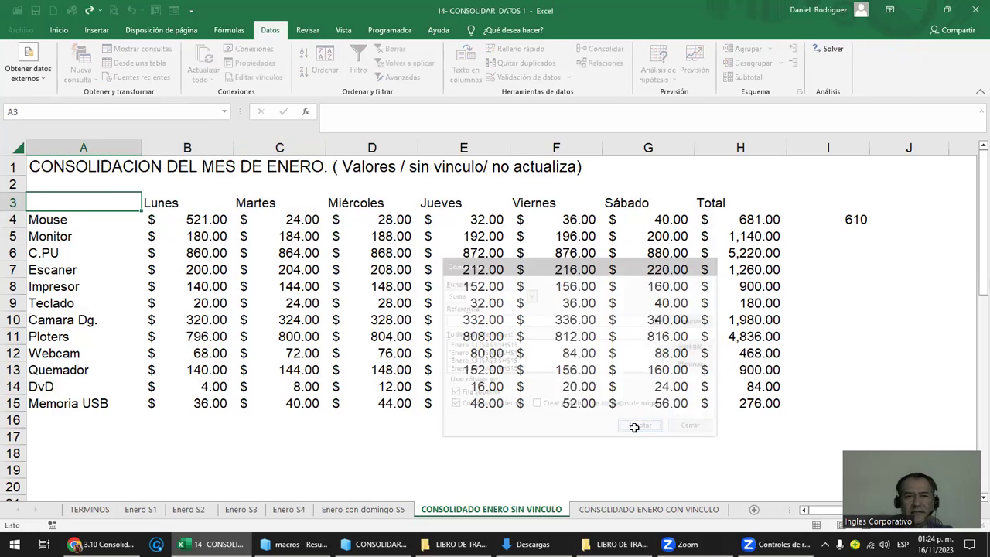
left_click(177, 219)
left_click(856, 220, "ctrl")
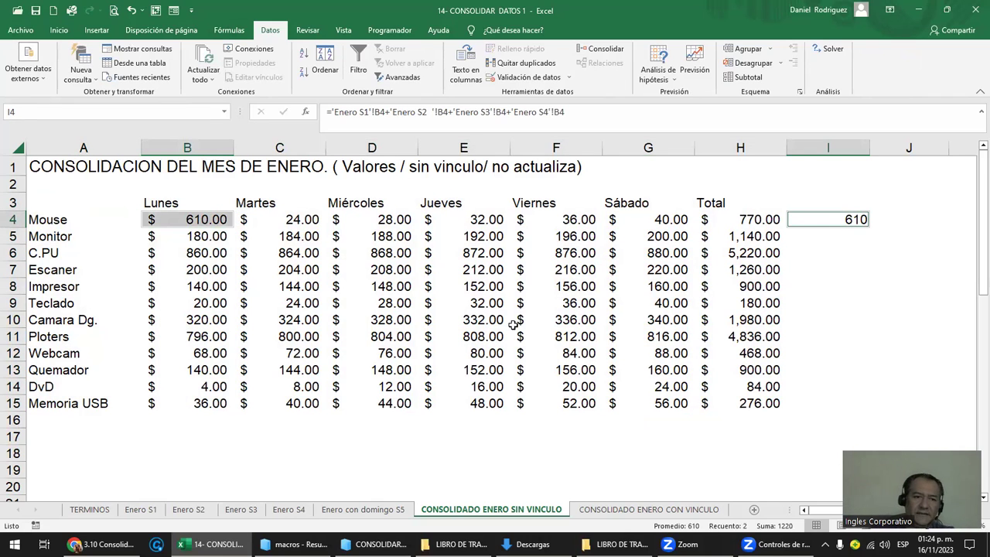
Change Enero S1's Mouse Monday sales to 11.
left_click(142, 509)
left_click(193, 244)
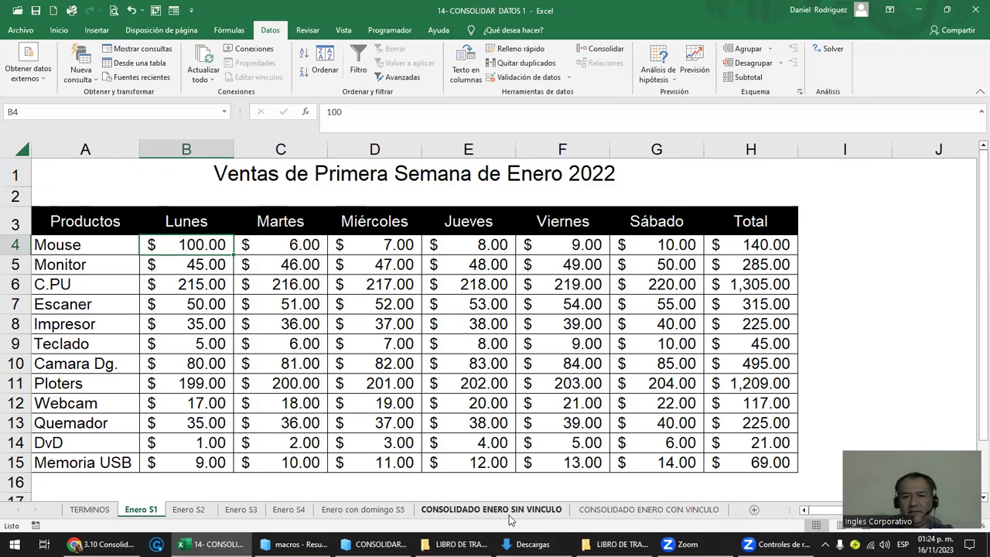
left_click(478, 511)
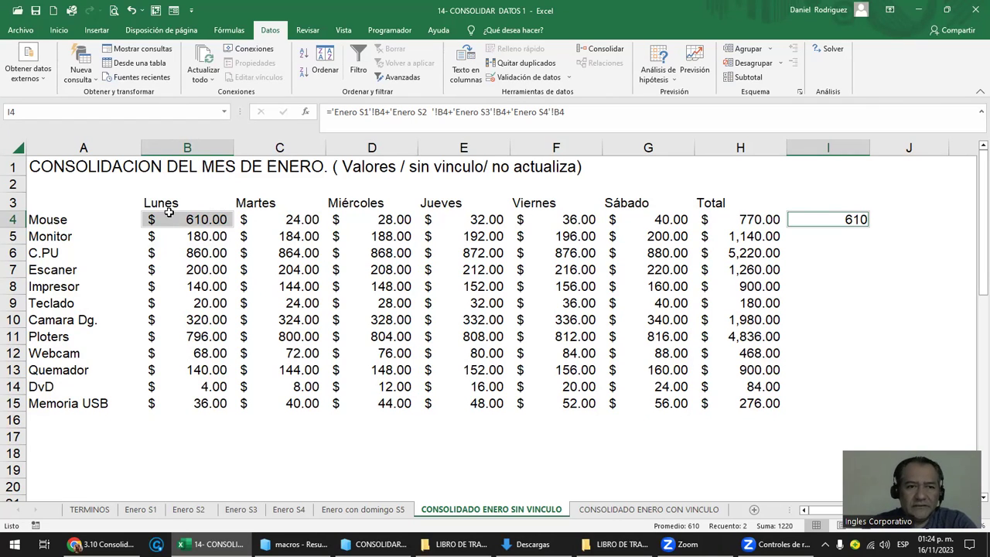
left_click(54, 203)
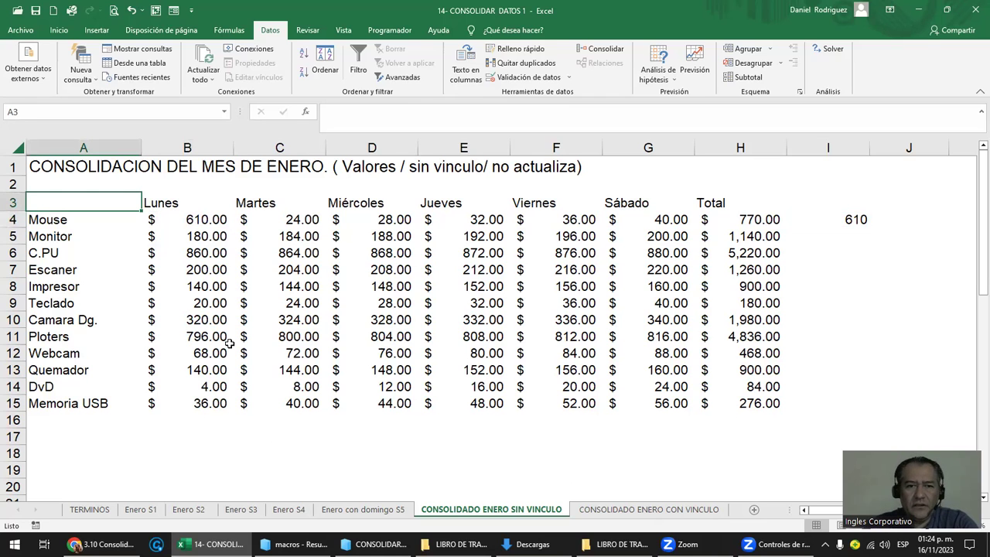
left_click(151, 510)
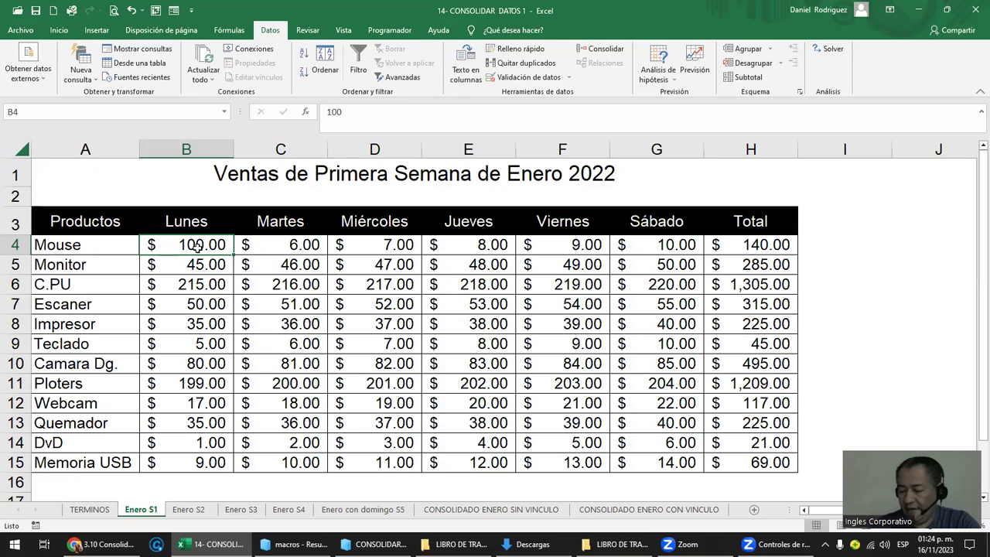
type("11")
key("Return")
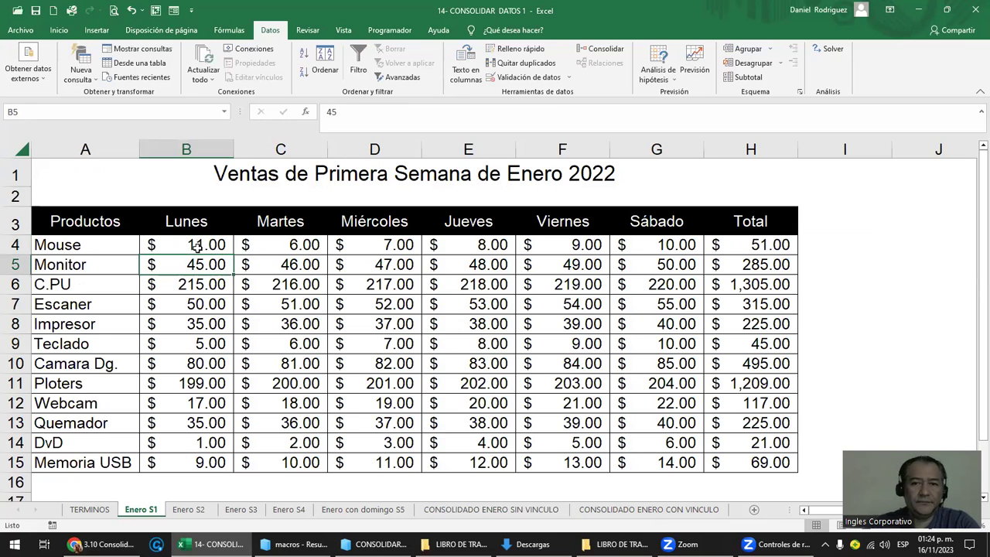
Compare I4's 521 with consolidated Mouse Monday 610 and row total 770.
left_click(546, 510)
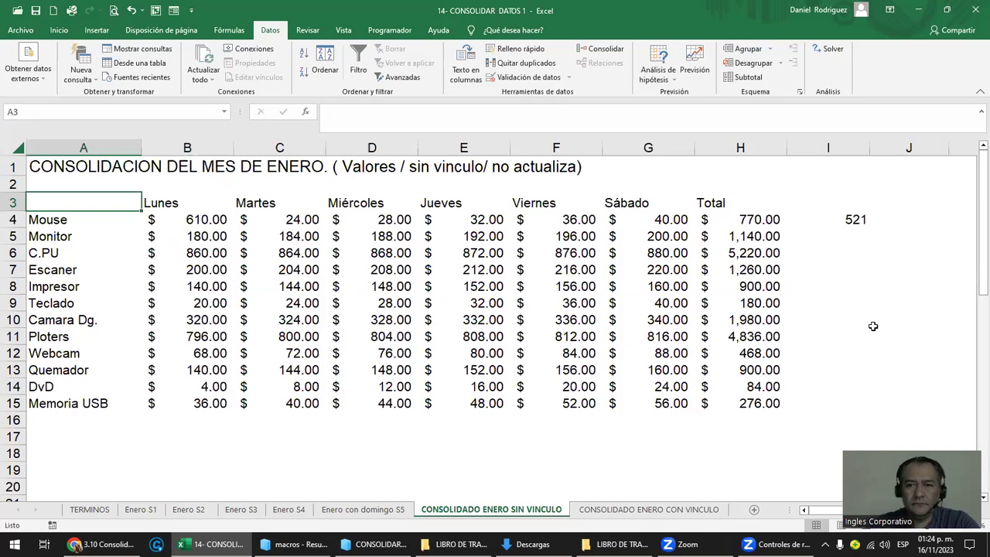
left_click(867, 219)
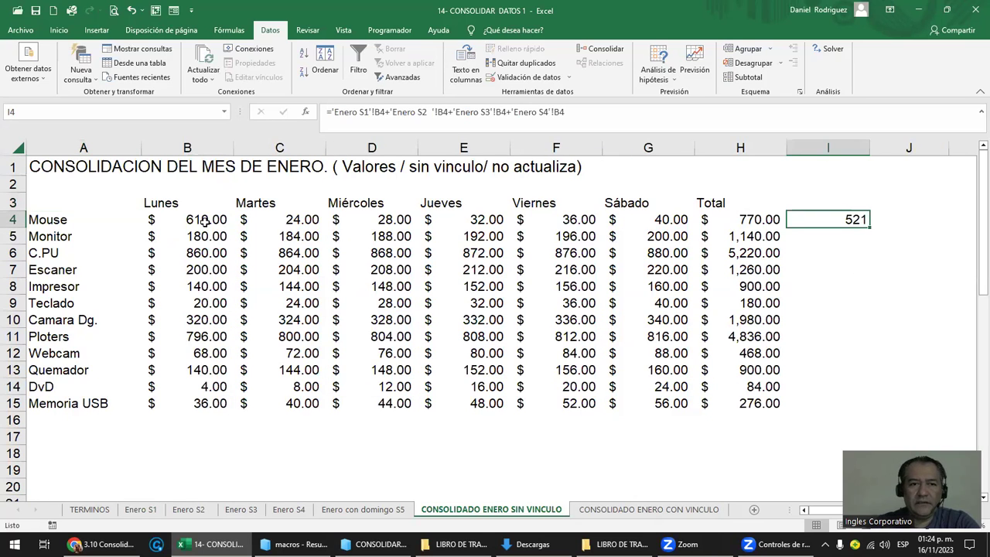
left_click(205, 220)
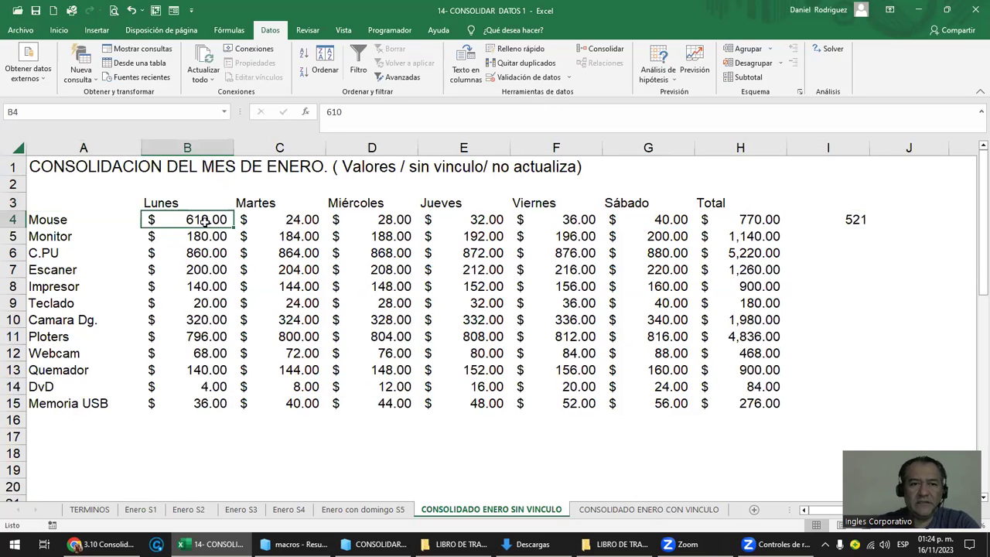
left_click(56, 203)
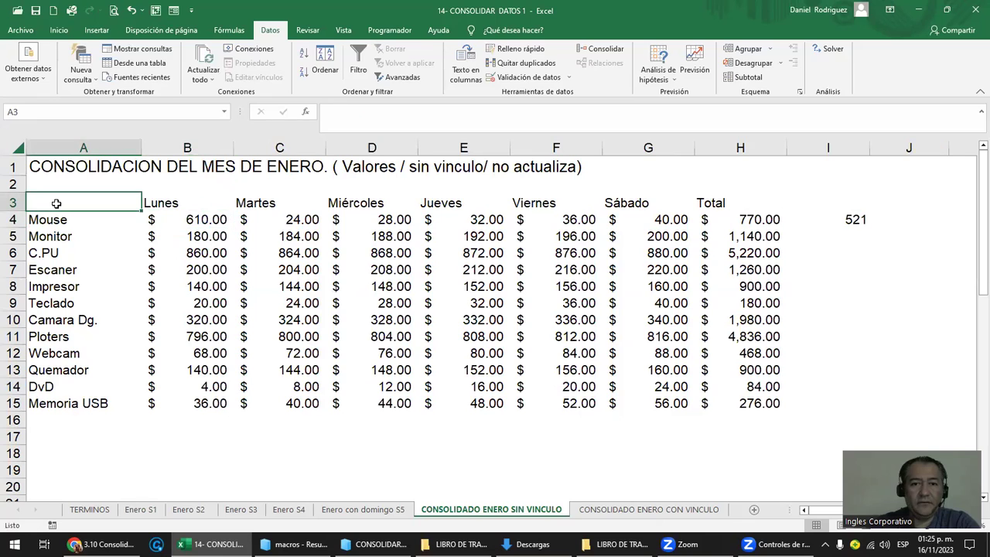
left_click(209, 218)
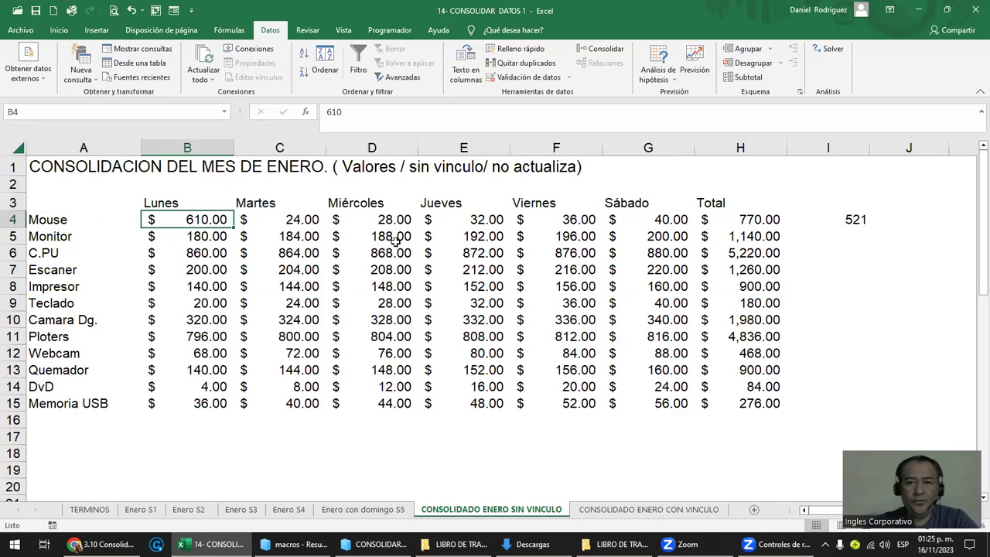
left_click(758, 219)
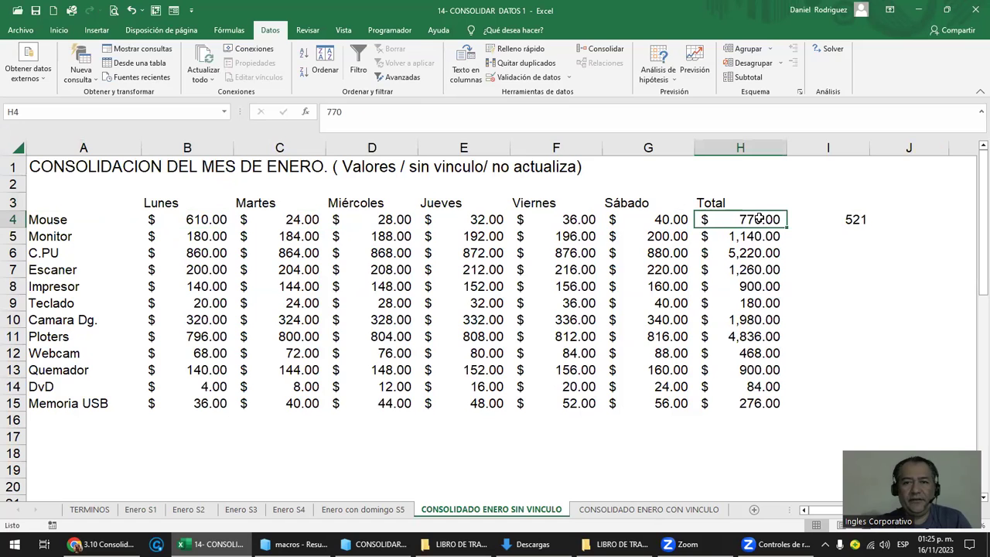
left_click(74, 199)
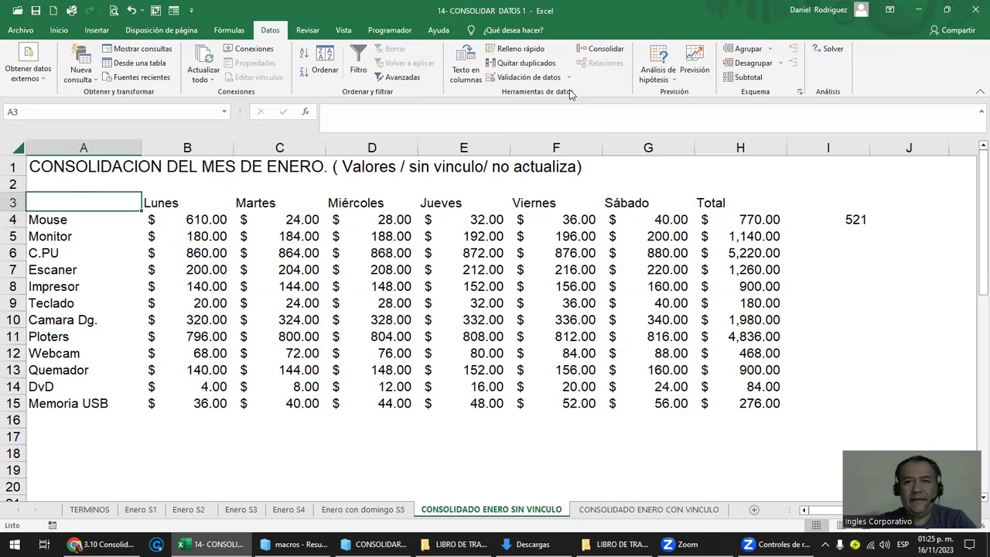
left_click(607, 51)
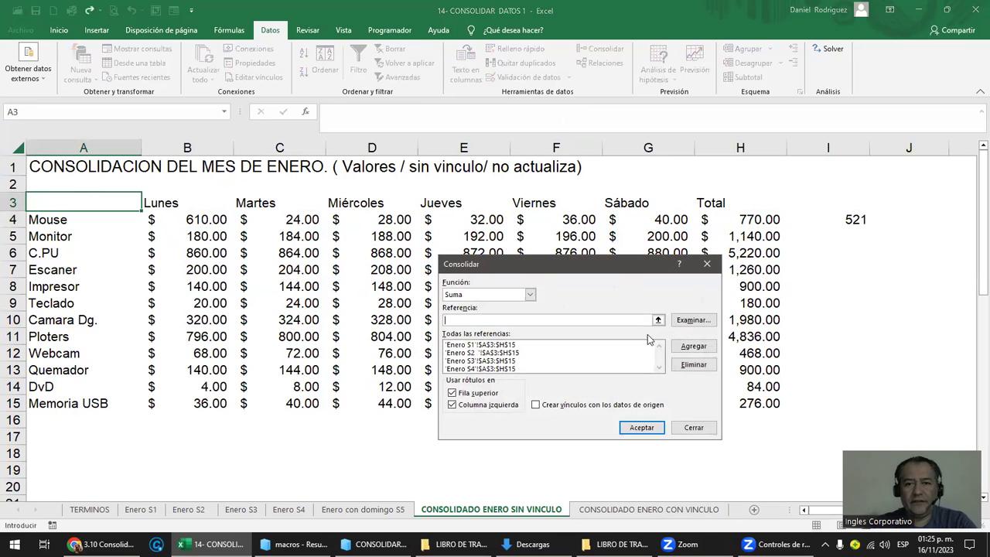
left_click(651, 427)
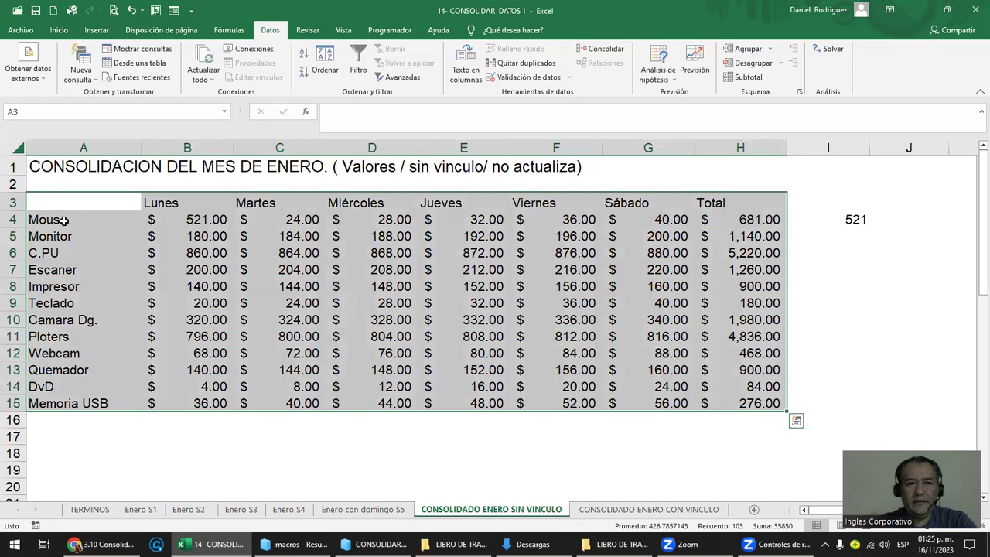
left_click(41, 201)
left_click_drag(41, 201, 742, 402)
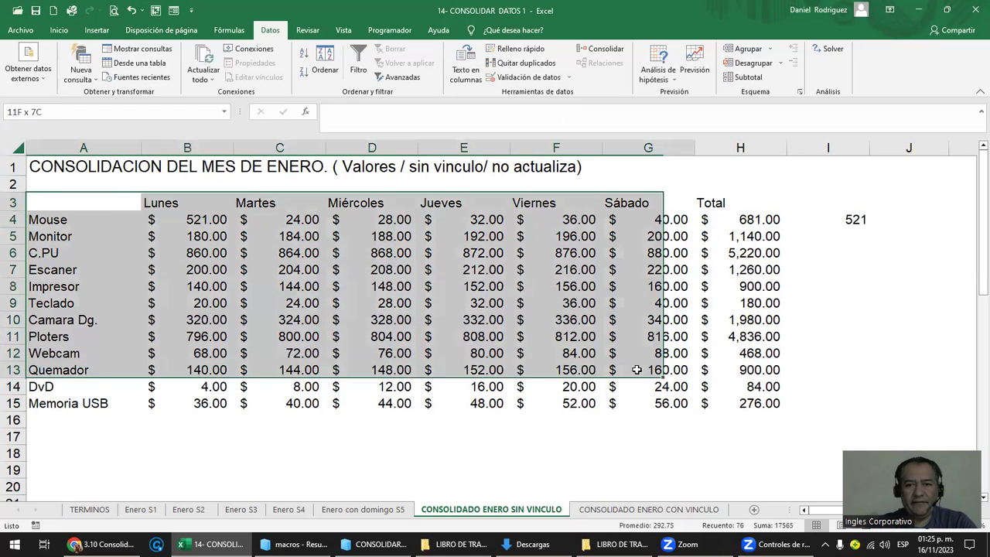
left_click(72, 207)
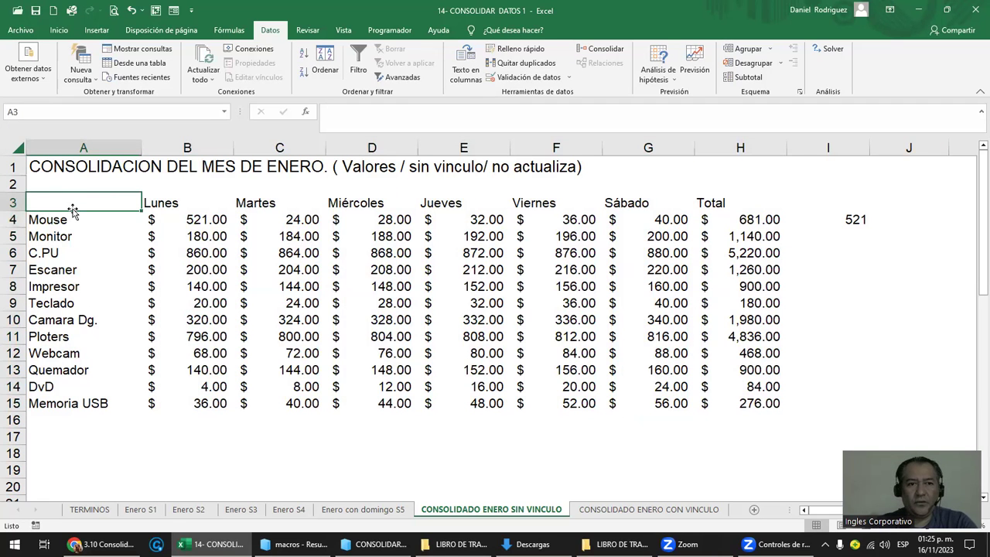
left_click_drag(72, 211, 758, 402)
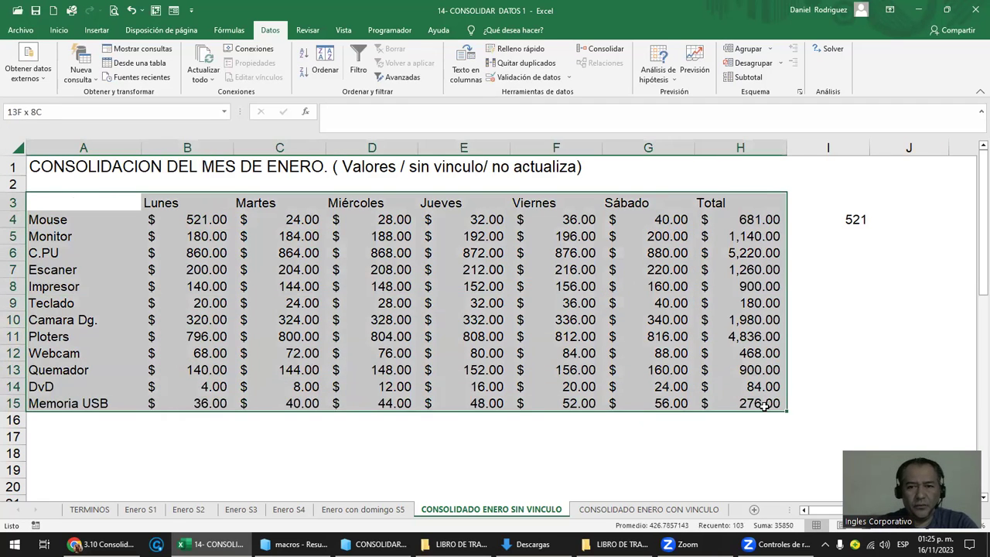
left_click(77, 204)
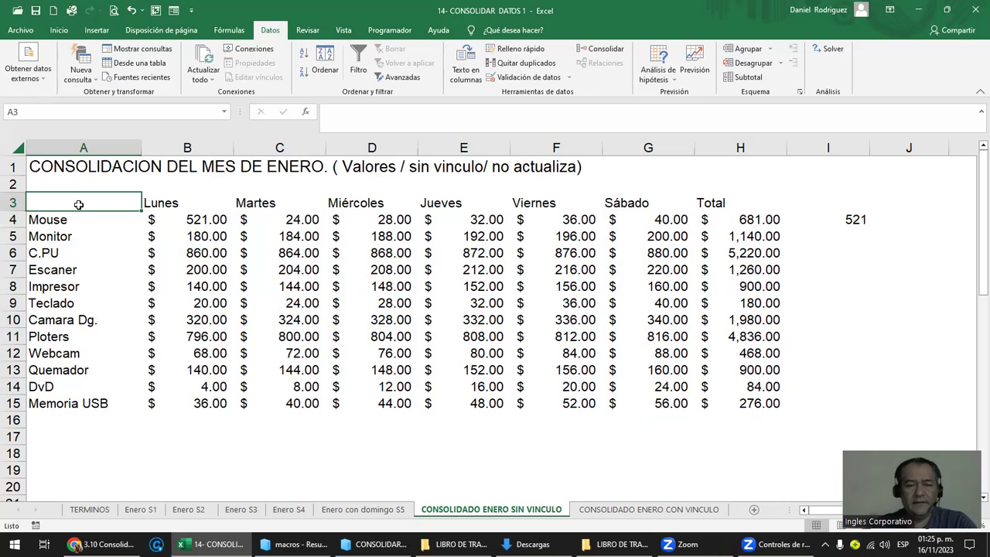
Check the C.PU product label in A6 on sheets Enero S1 through S4.
left_click(50, 258)
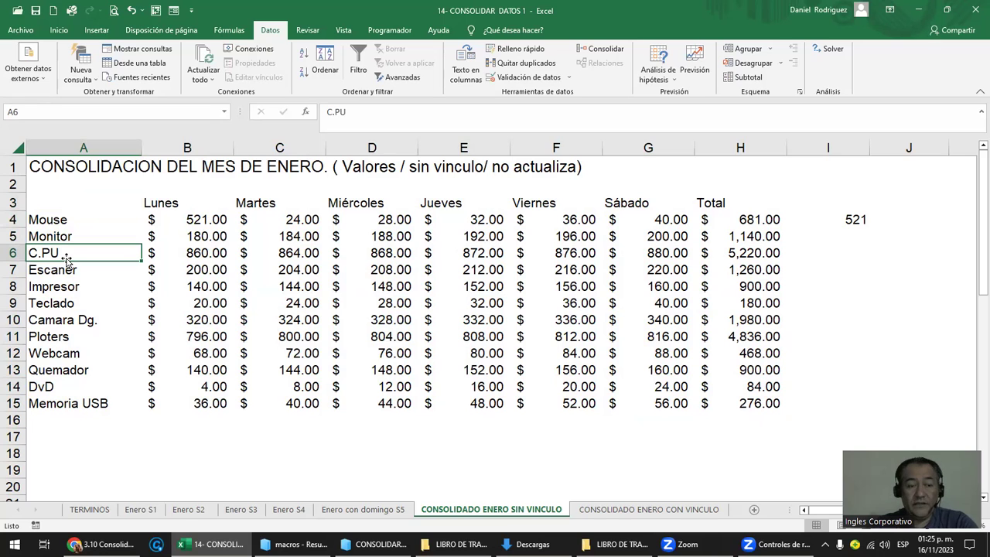
left_click(153, 510)
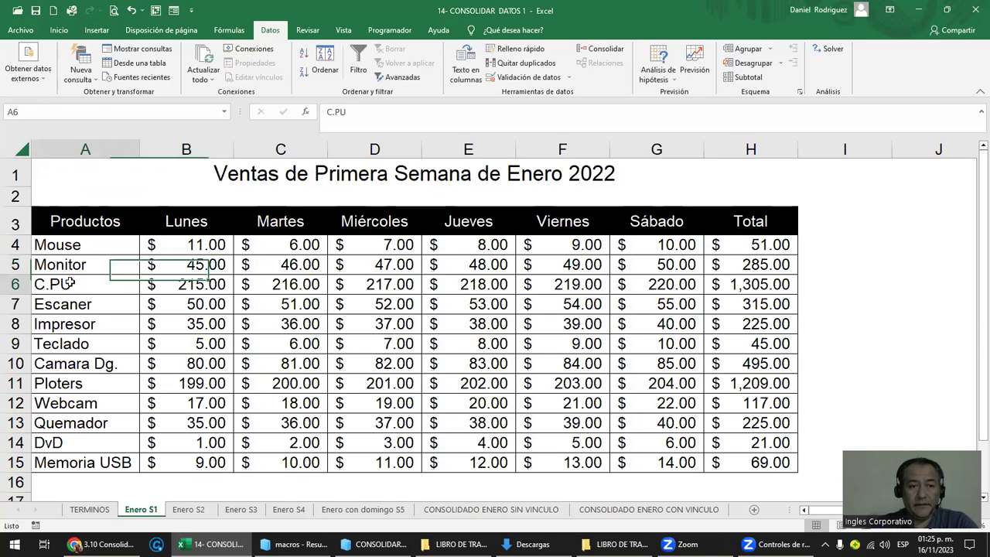
left_click(192, 509)
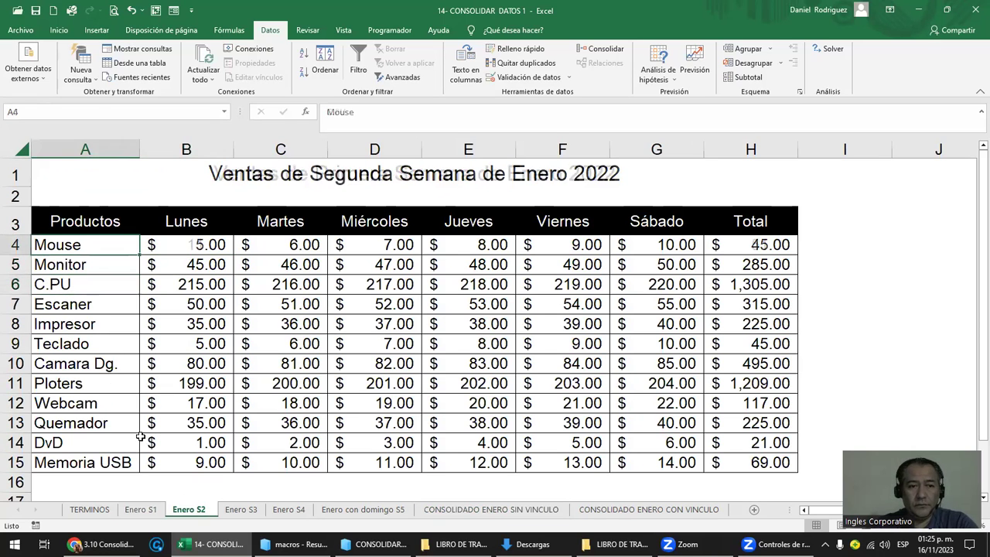
left_click(68, 285)
left_click(241, 510)
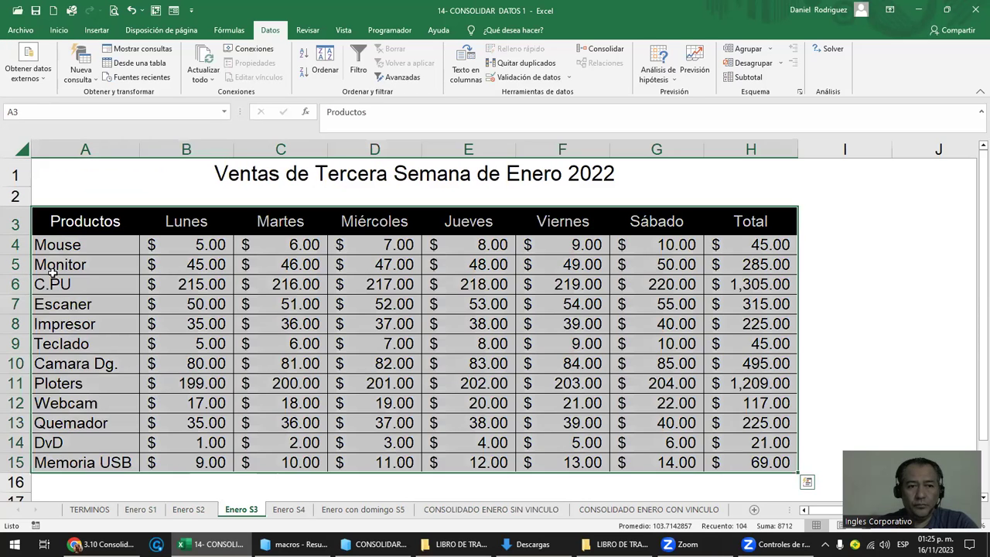
left_click(52, 271)
left_click(60, 285)
left_click(285, 509)
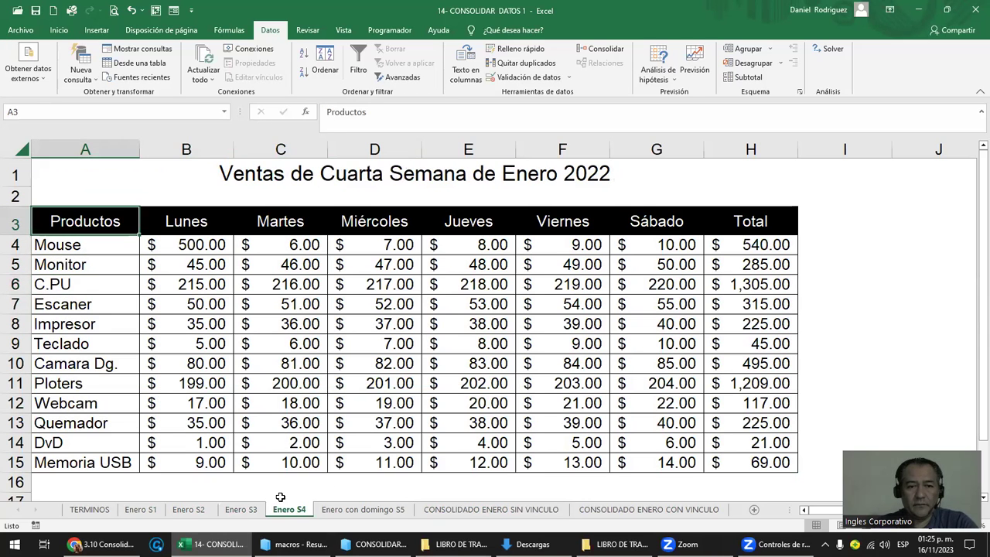
left_click(86, 287)
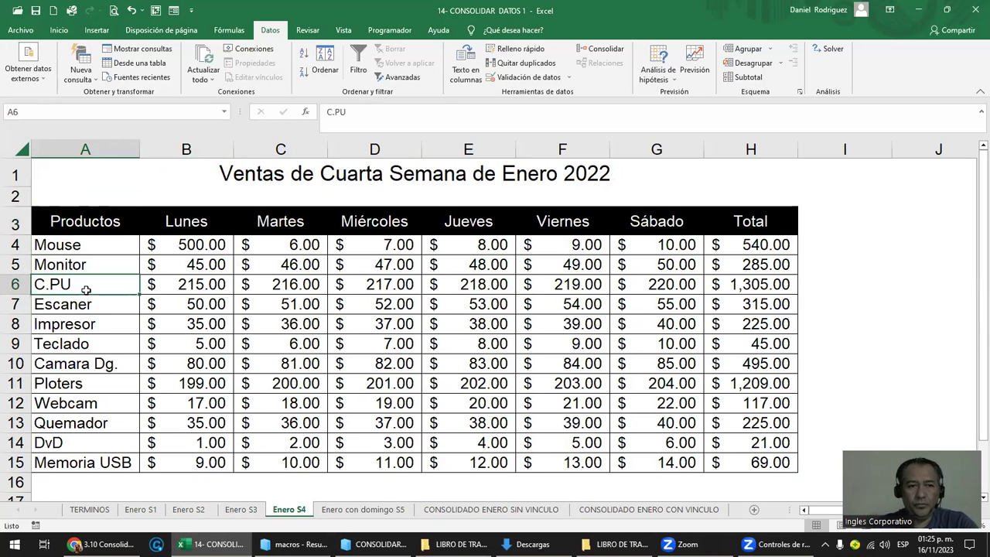
Rename Enero S1's A6 label from C.PU to CPU.
left_click(151, 510)
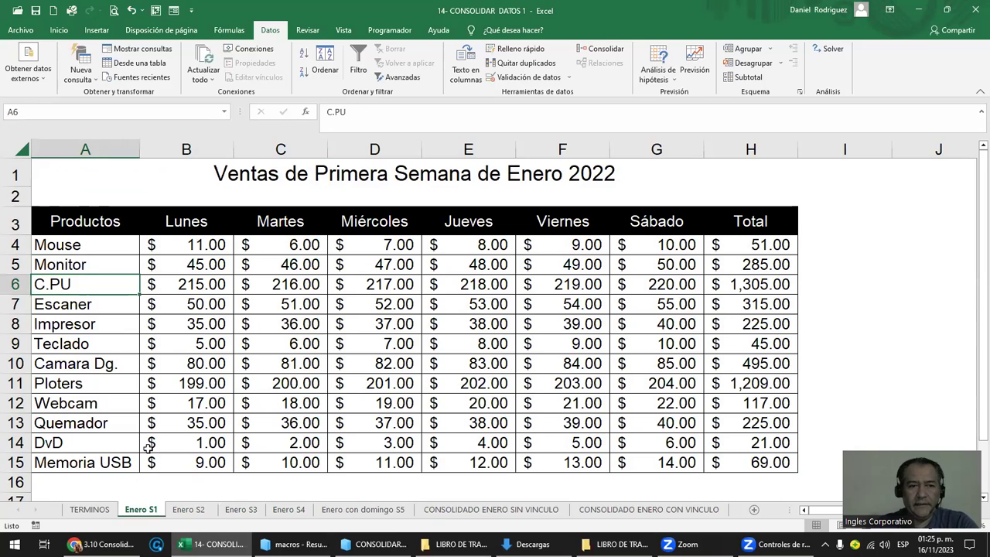
double_click(60, 288)
key("BackSpace")
key("Return")
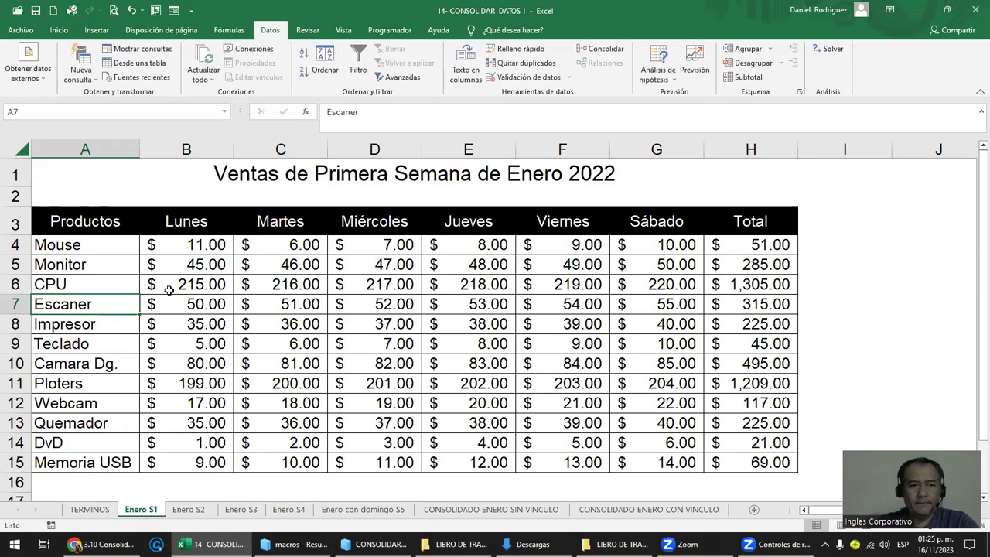
left_click(50, 286)
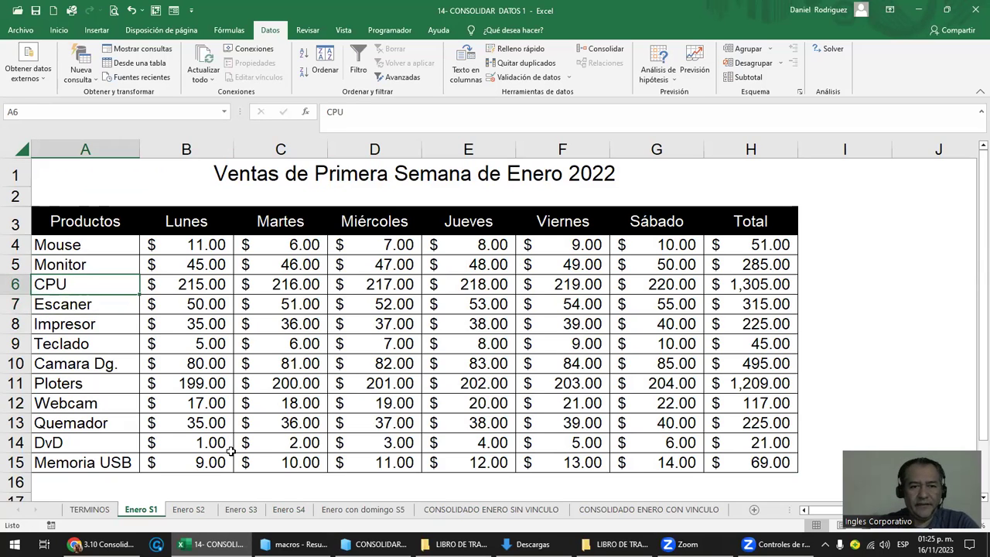
left_click(194, 509)
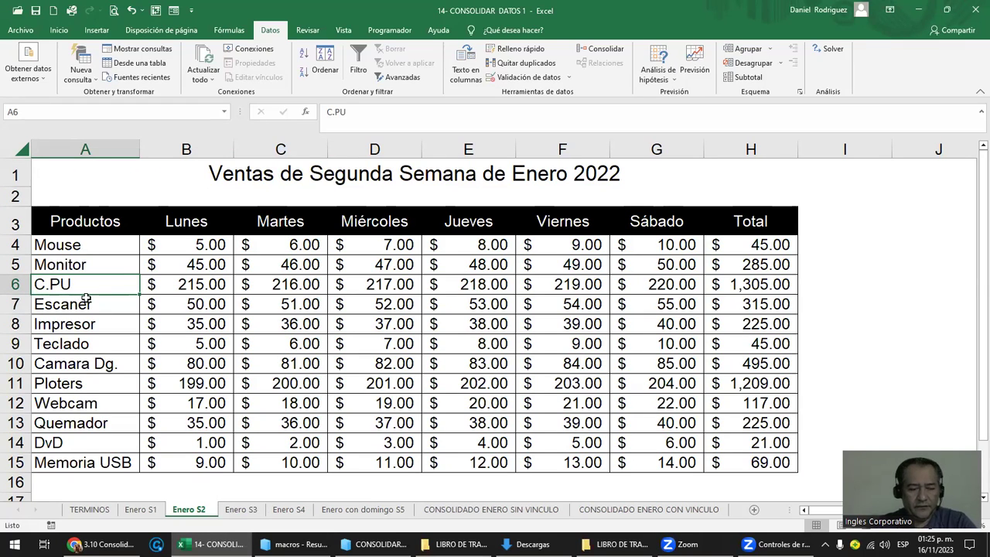
left_click(68, 219)
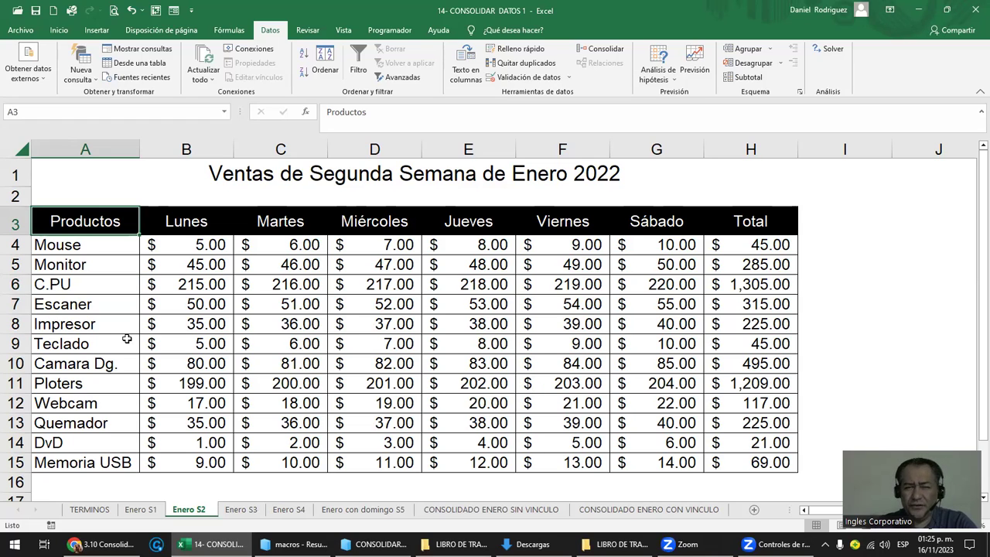
left_click(143, 510)
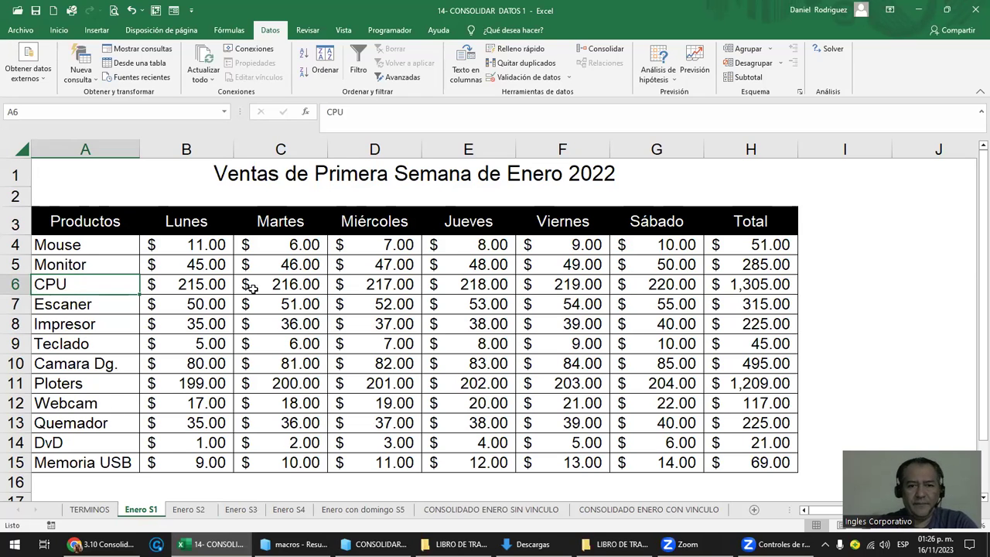
On the consolidated January sheet, select A3:H15 and pick A18 as the new destination.
left_click(472, 510)
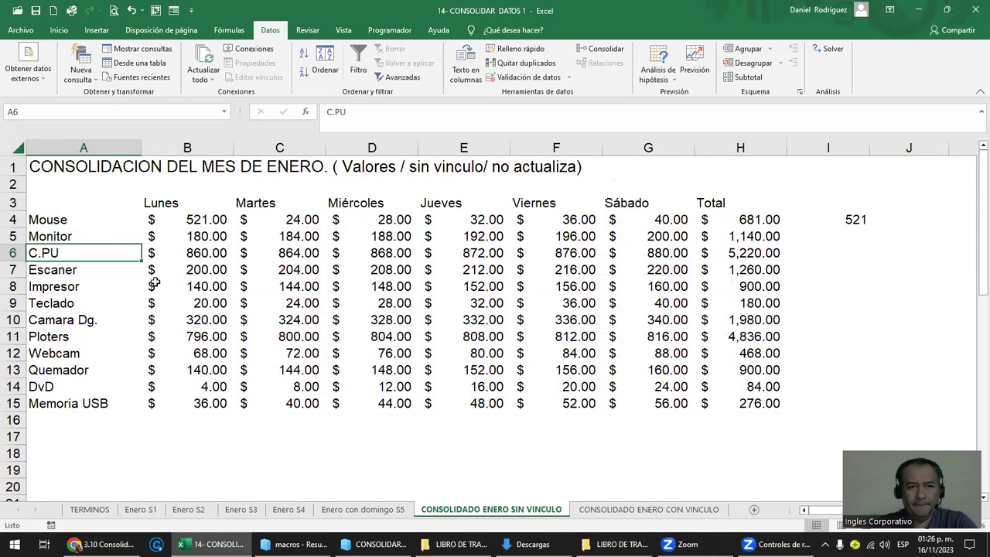
left_click(48, 206)
left_click_drag(49, 202, 735, 405)
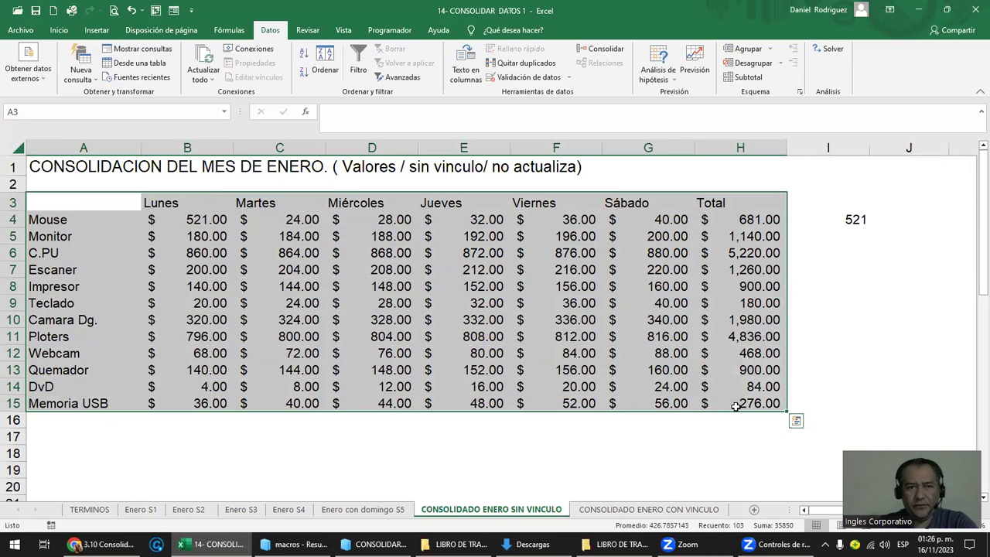
left_click(63, 452)
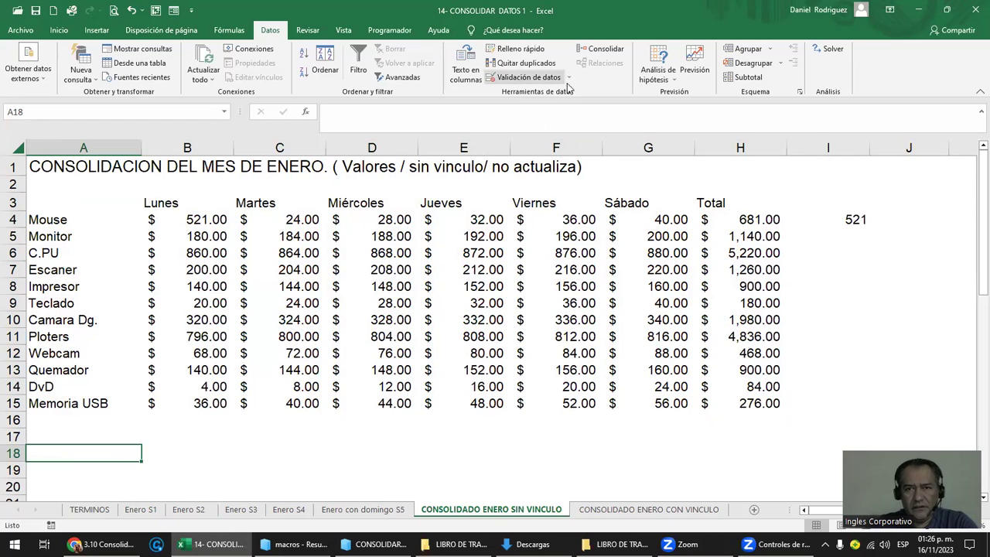
Rerun Consolidar into A18, creating a second table with separate CPU and C.PU rows.
left_click(604, 51)
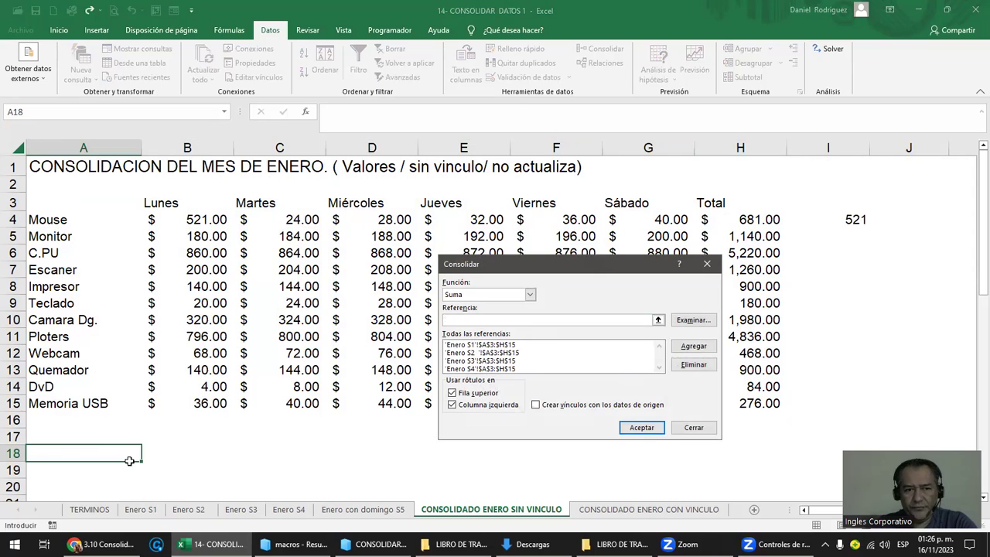
left_click(642, 428)
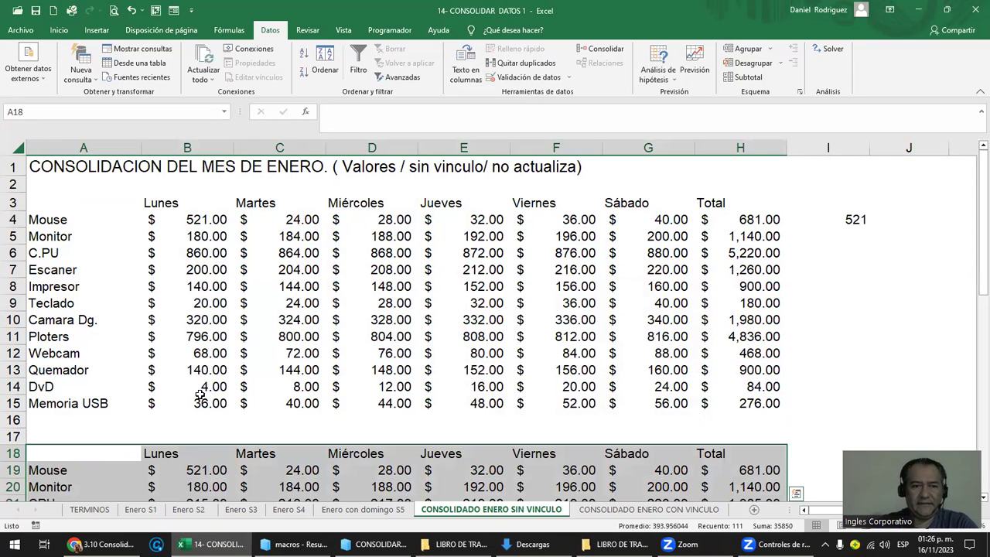
scroll(202, 394, "down", 1)
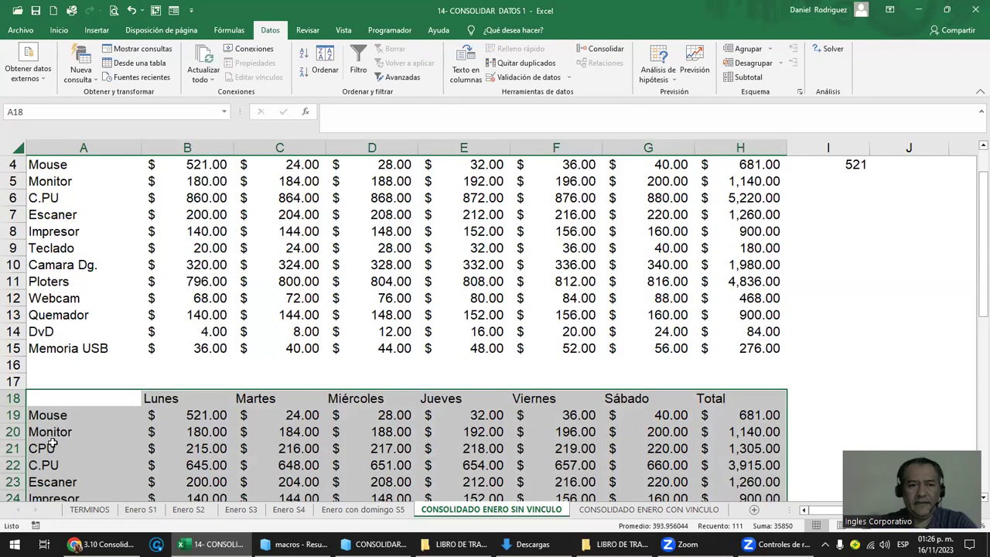
left_click(150, 318)
scroll(149, 318, "down", 1, "ctrl")
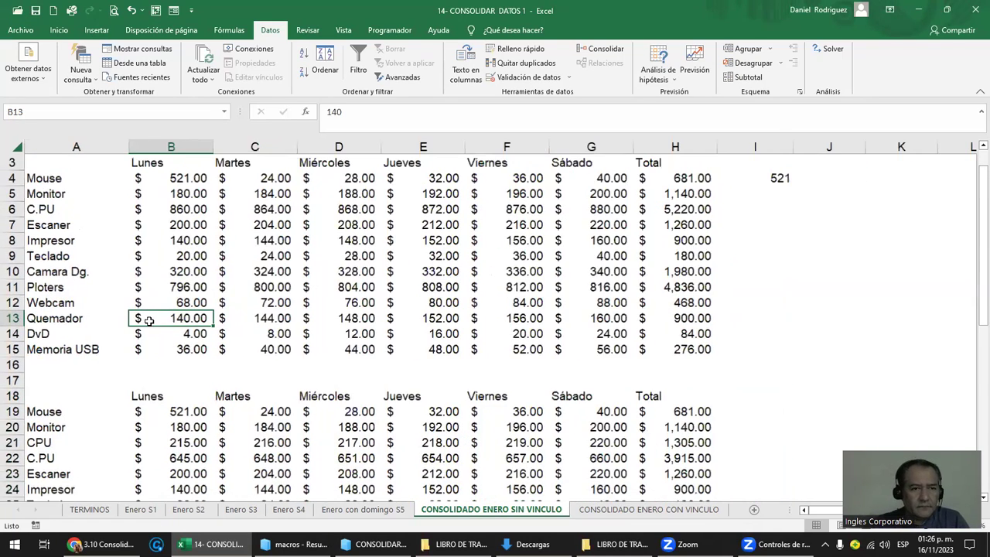
scroll(148, 321, "down", 1, "ctrl")
scroll(59, 417, "down", 1, "ctrl")
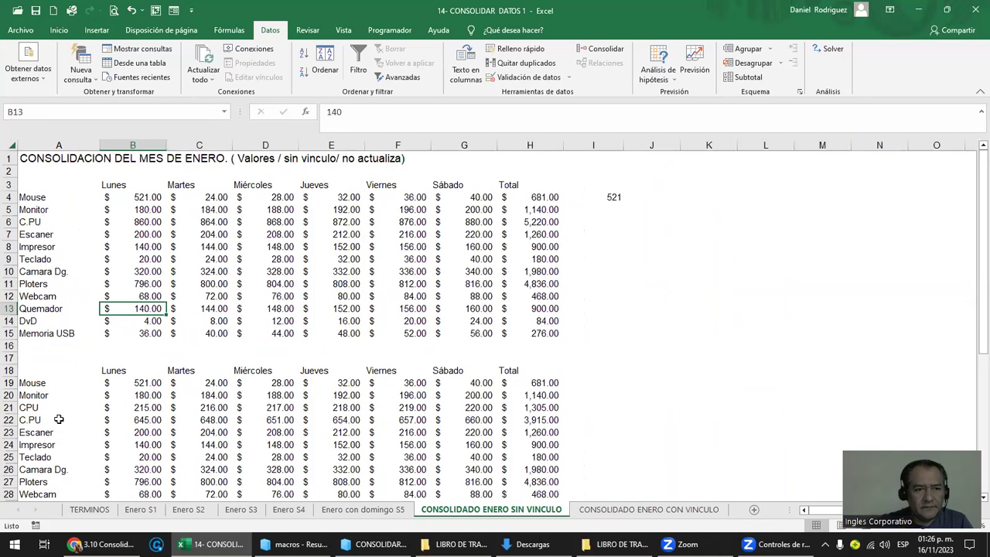
Highlight the new table's CPU row and the original table's C.PU row for comparison.
left_click_drag(28, 410, 534, 407)
left_click_drag(35, 223, 553, 227)
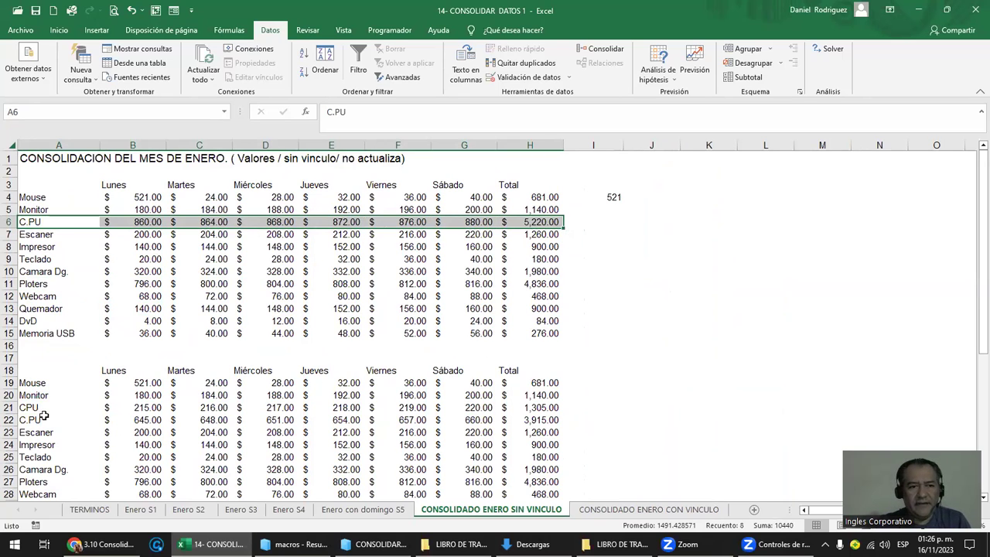
left_click(31, 410)
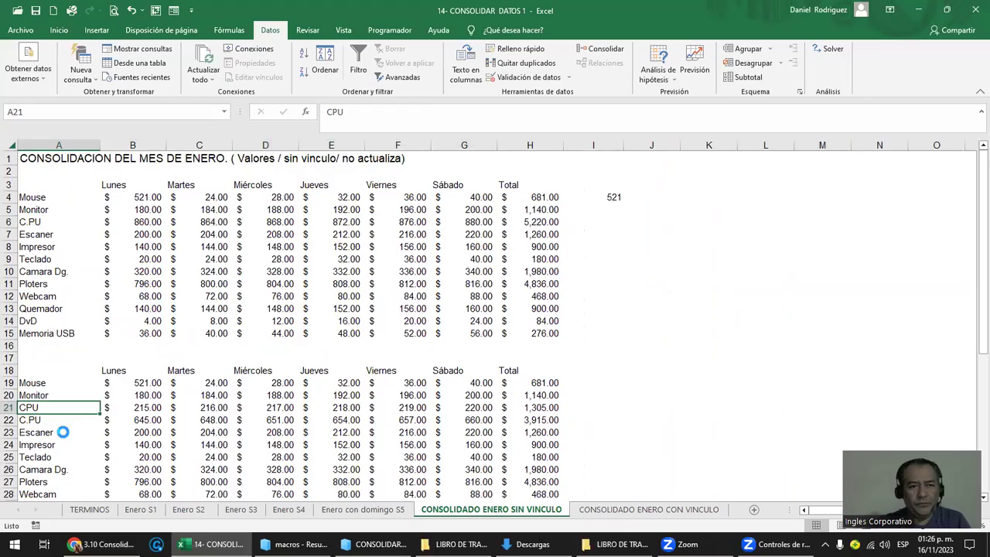
scroll(61, 432, "up", 1)
scroll(62, 432, "up", 1)
scroll(68, 432, "up", 2)
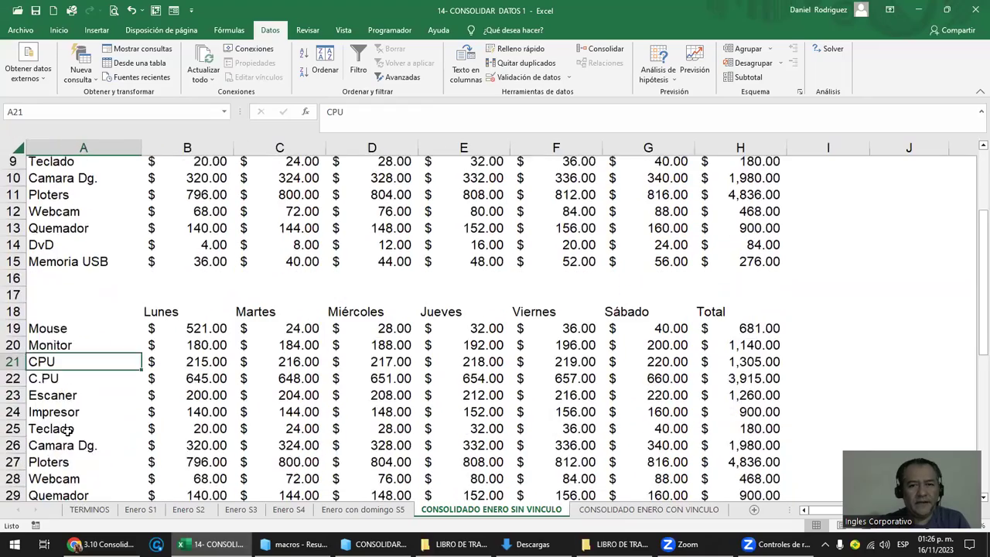
scroll(68, 431, "down", 1)
scroll(68, 432, "down", 1)
scroll(68, 432, "down", 1)
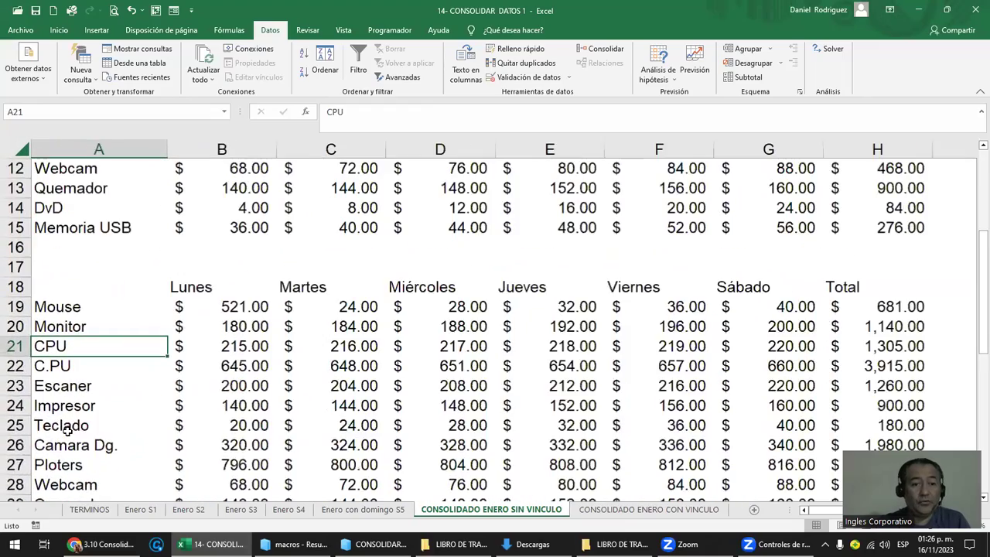
scroll(68, 432, "up", 2)
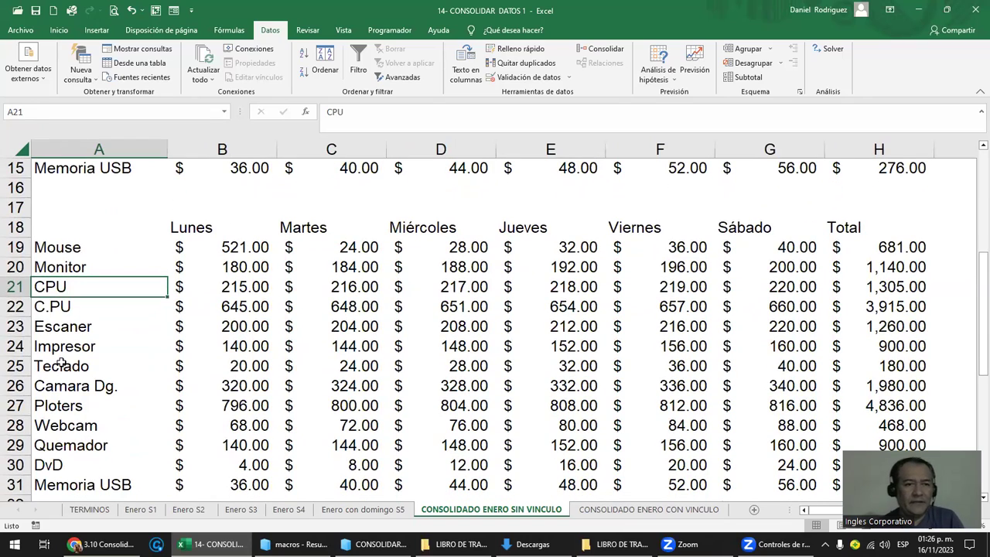
Select rows 21–22 from A to H, comparing CPU 1,305.00 with C.PU 3,915.00.
key("shift+Down")
key("shift+Right")
key("shift+Right")
key("shift+Right")
key("shift+Right")
key("shift+Right")
key("shift+Right")
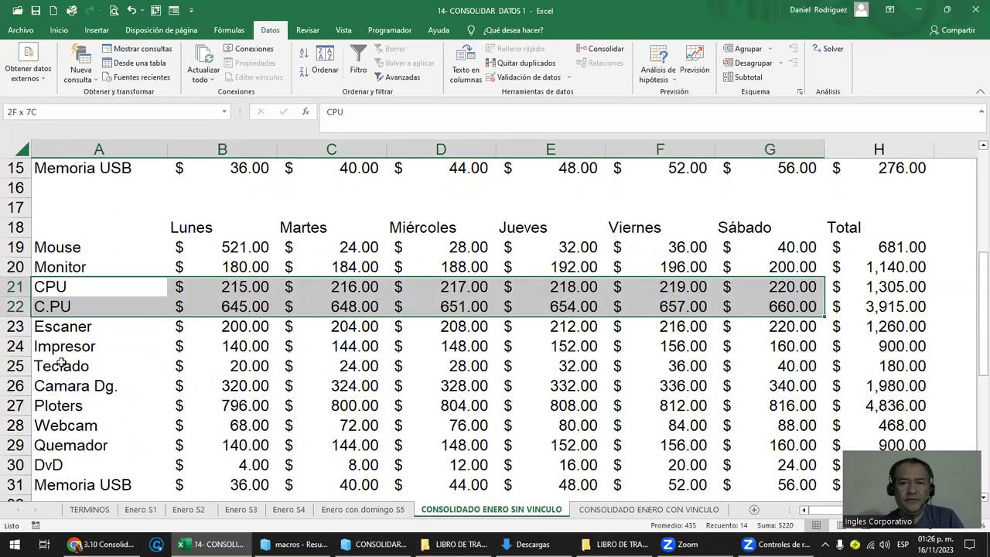
key("shift+Right")
key("shift+Left")
key("shift+Left")
key("shift+Left")
key("shift+Left")
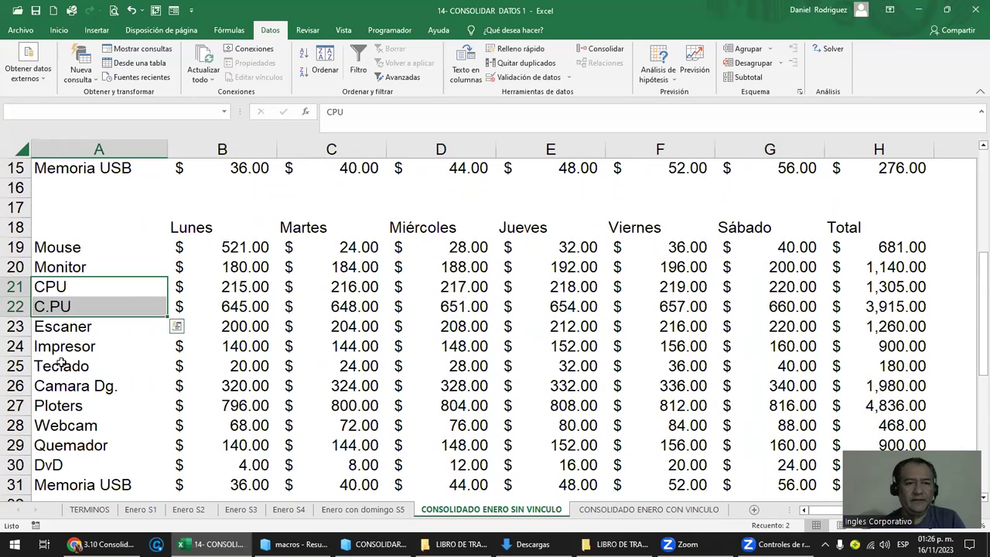
key("Up")
key("Down")
key("shift+Right")
key("shift+Right")
key("shift+Right")
key("shift+Right")
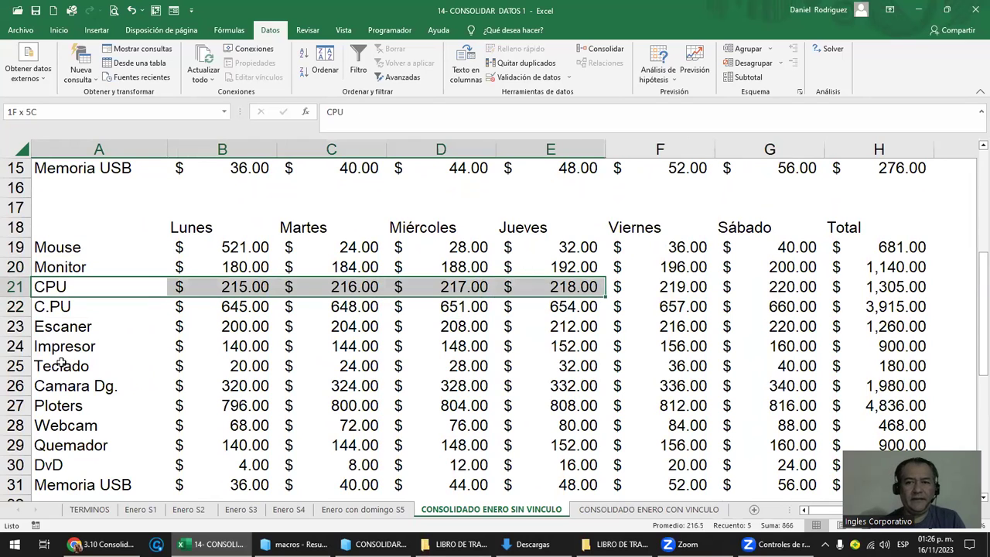
key("shift+Right")
key("shift+Right")
key("shift+Right")
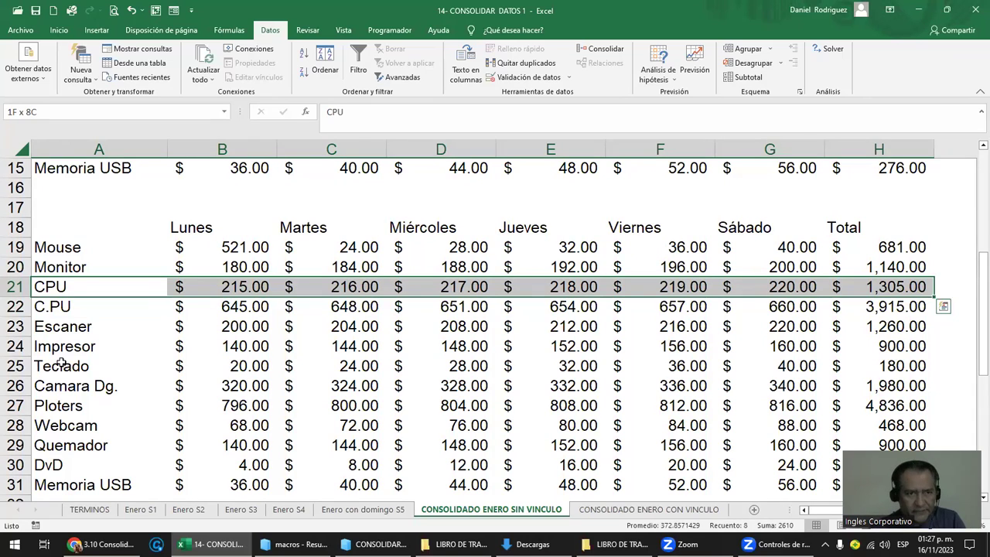
key("shift+Down")
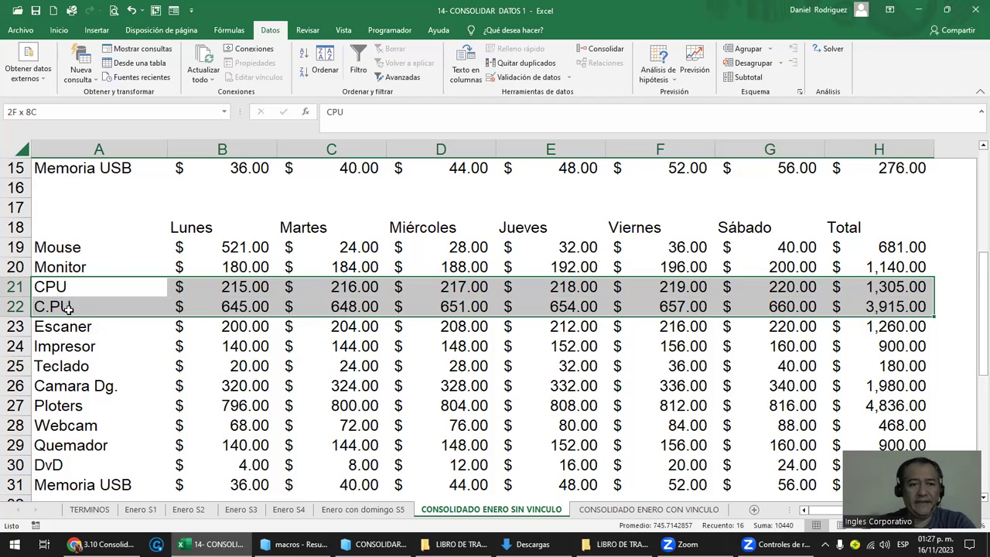
After checking Enero S2's label, rename CPU in Enero S1 cell A6 to 'C.PU'.
left_click(140, 509)
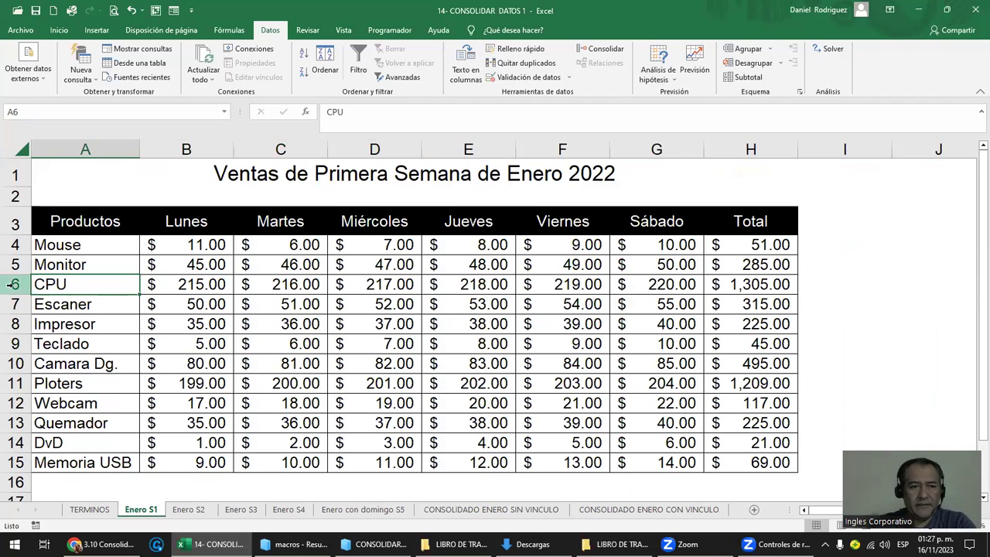
left_click(11, 284)
left_click(195, 512)
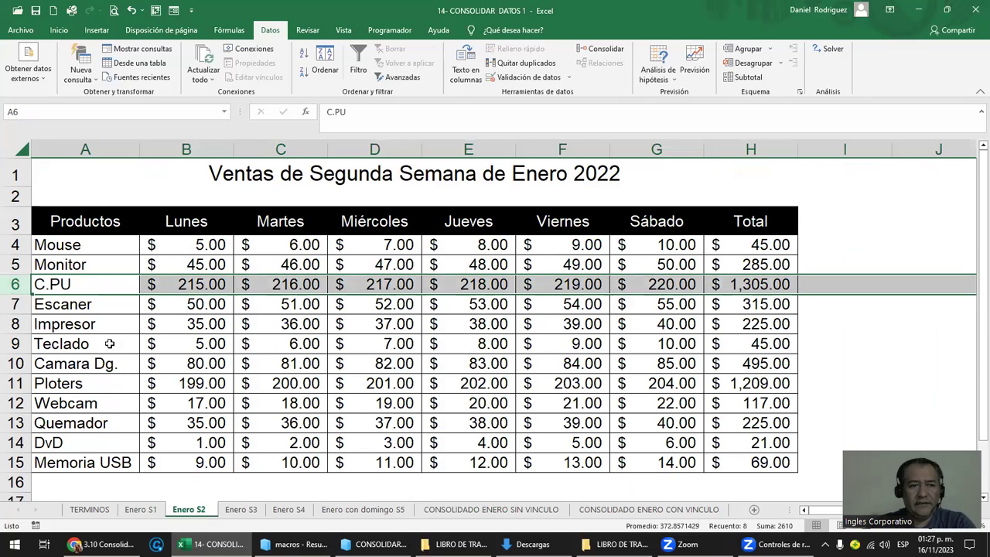
left_click(143, 512)
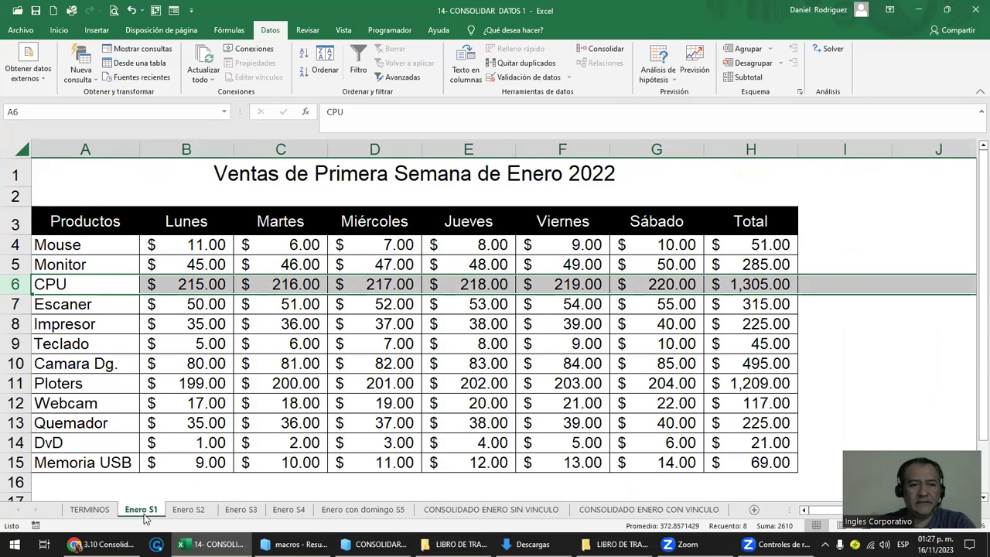
double_click(48, 293)
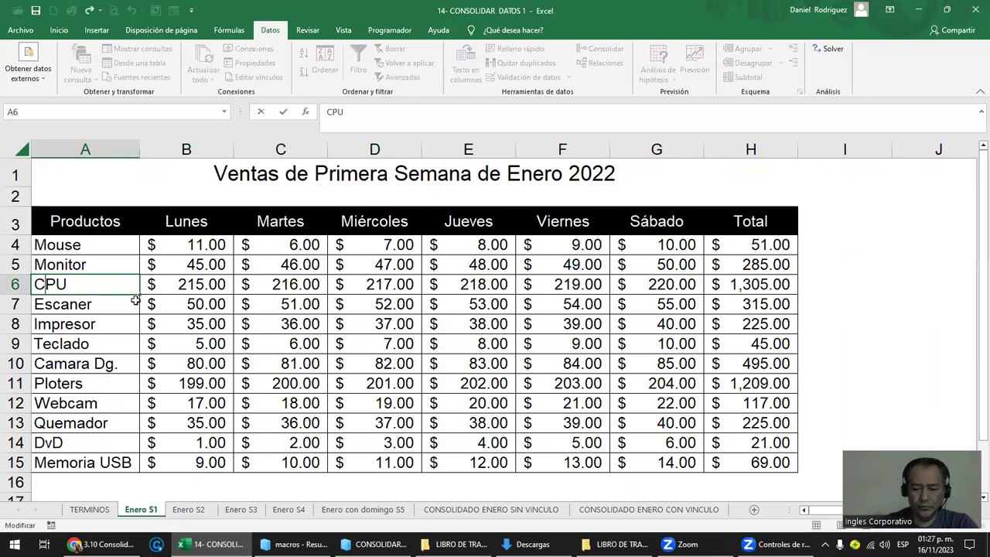
type(".")
left_click(136, 300)
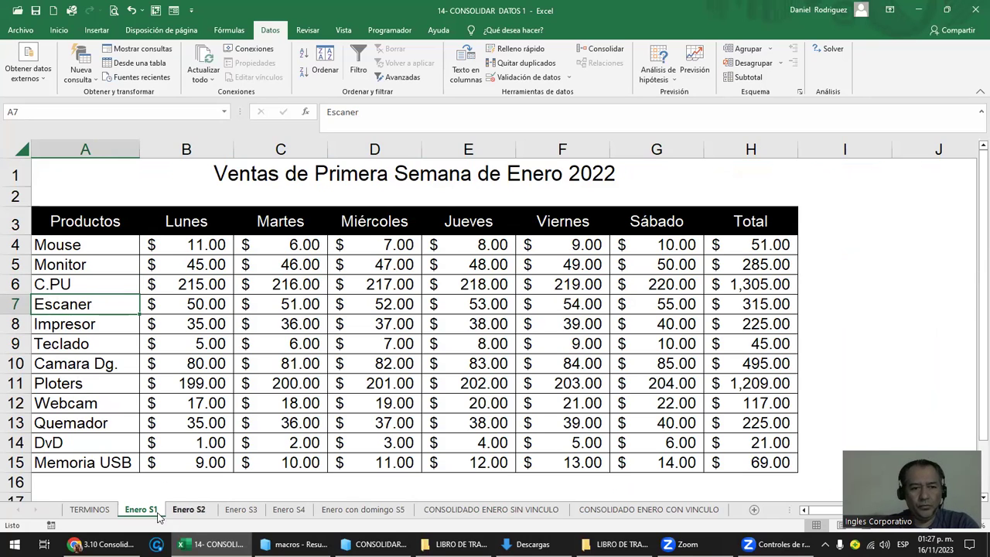
Rerun Datos > Consolidar on CONSOLIDADO ENERO SIN VINCULO with output starting at A34.
left_click(474, 511)
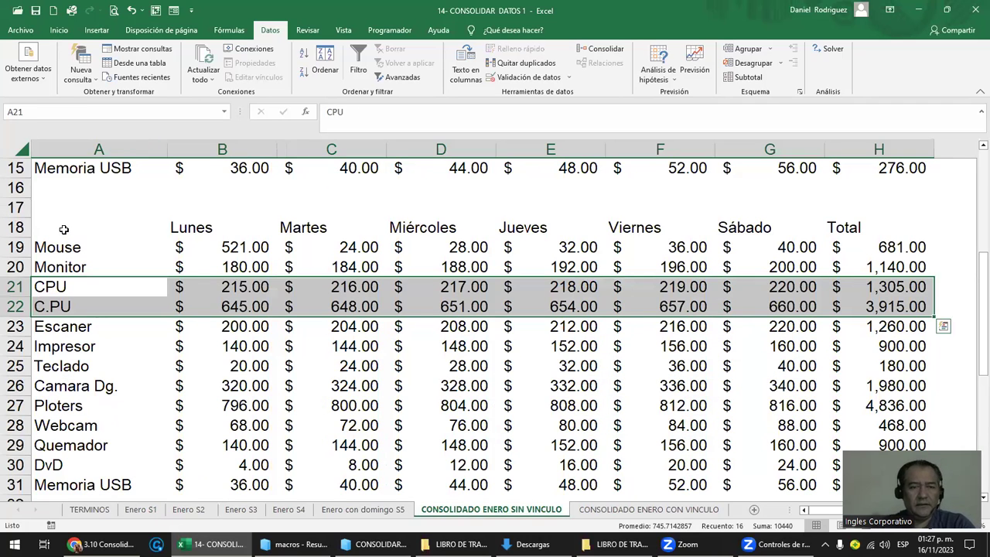
scroll(64, 229, "down", 3)
scroll(66, 248, "down", 1)
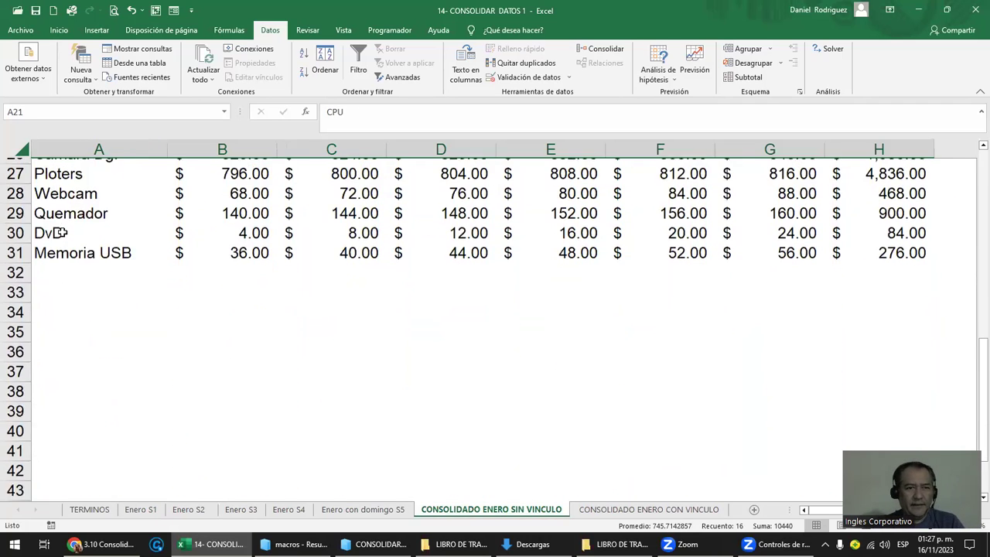
left_click(71, 302)
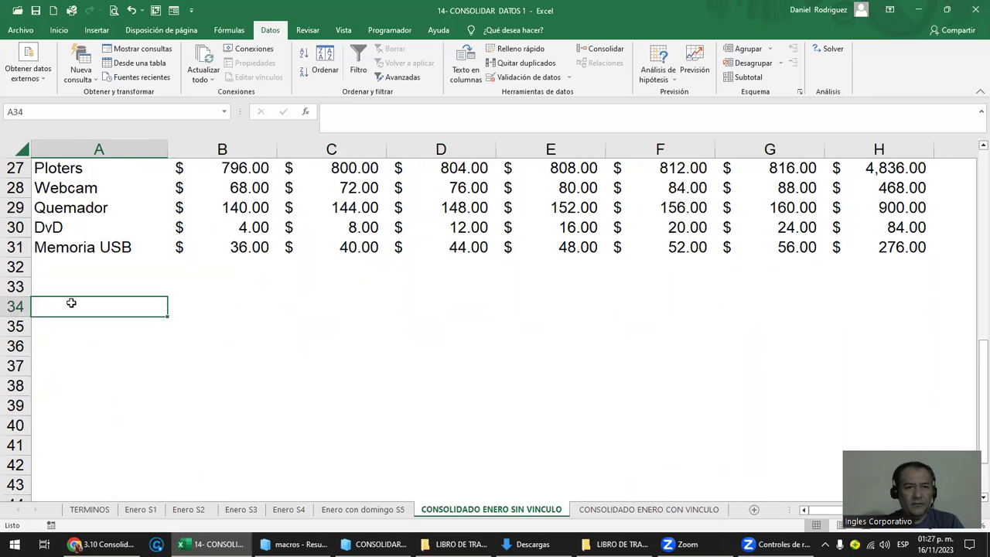
left_click(601, 49)
left_click(641, 428)
Highlight the single merged C.PU row totalling 5,220.00 in the new table.
left_click_drag(44, 363, 928, 364)
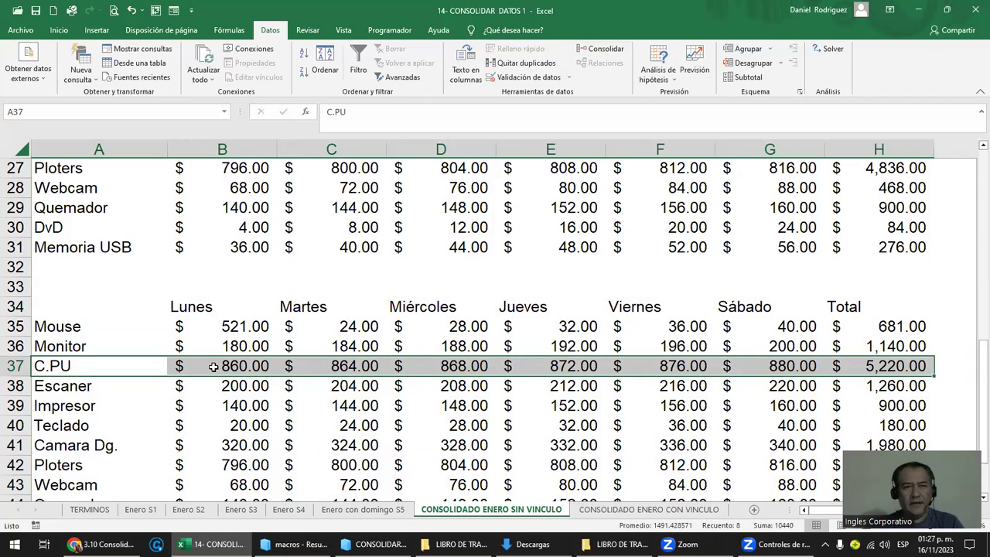
scroll(214, 366, "up", 1)
scroll(214, 367, "up", 1)
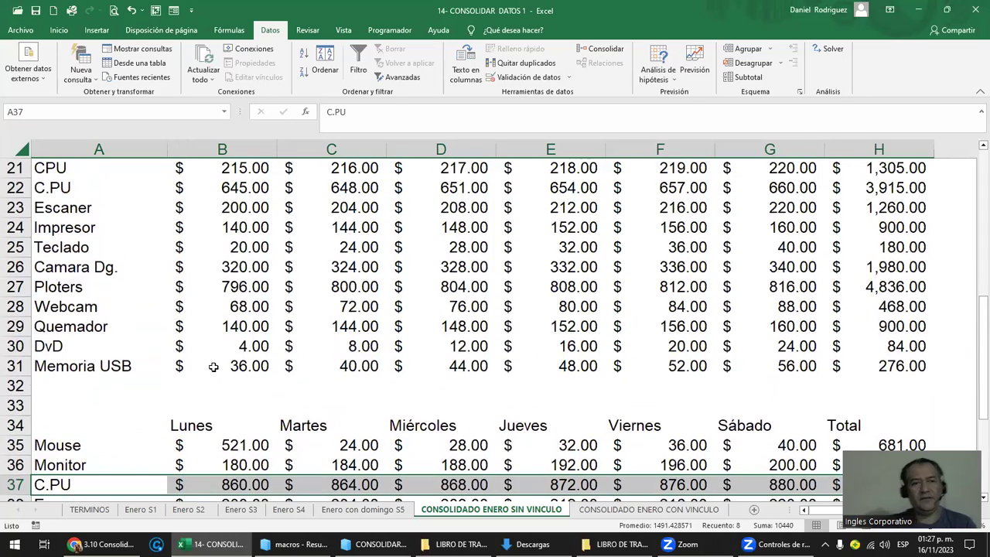
scroll(213, 366, "up", 3)
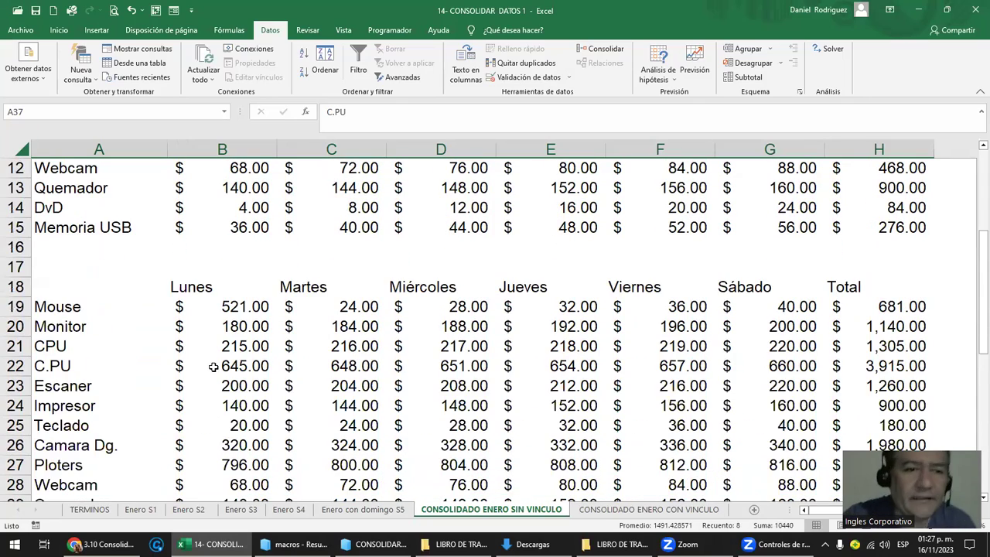
scroll(213, 366, "up", 2)
scroll(213, 367, "up", 2)
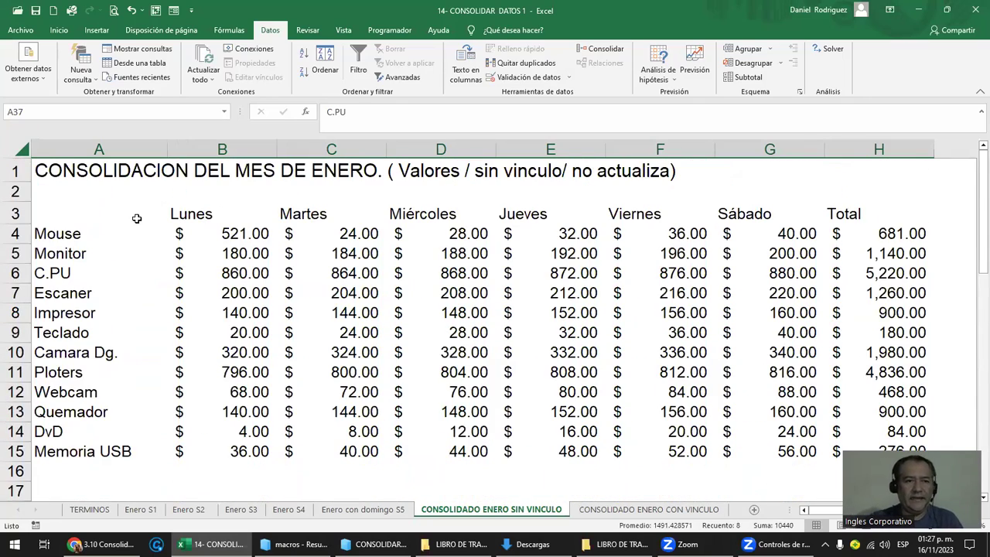
left_click(108, 216)
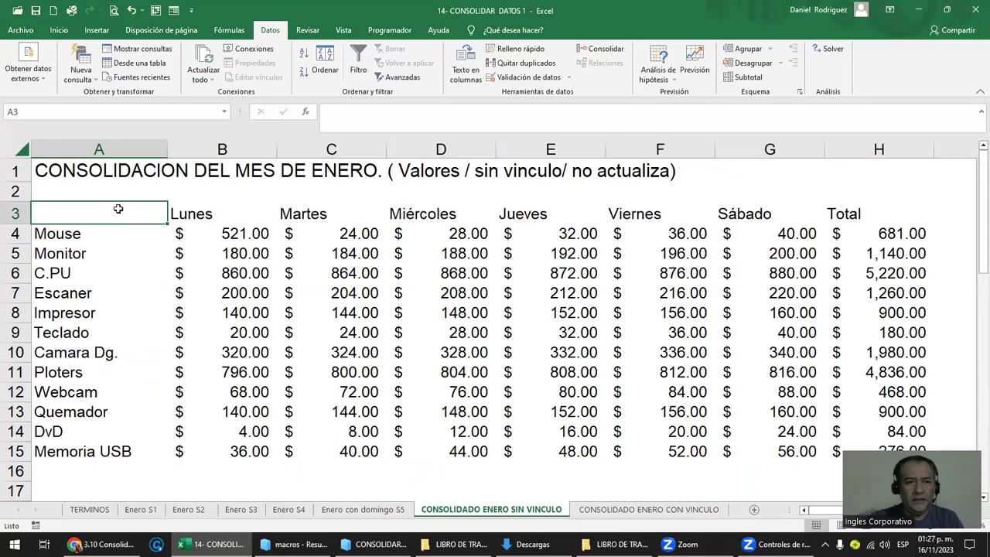
scroll(121, 207, "down", 1)
scroll(121, 207, "down", 1)
scroll(121, 207, "down", 1)
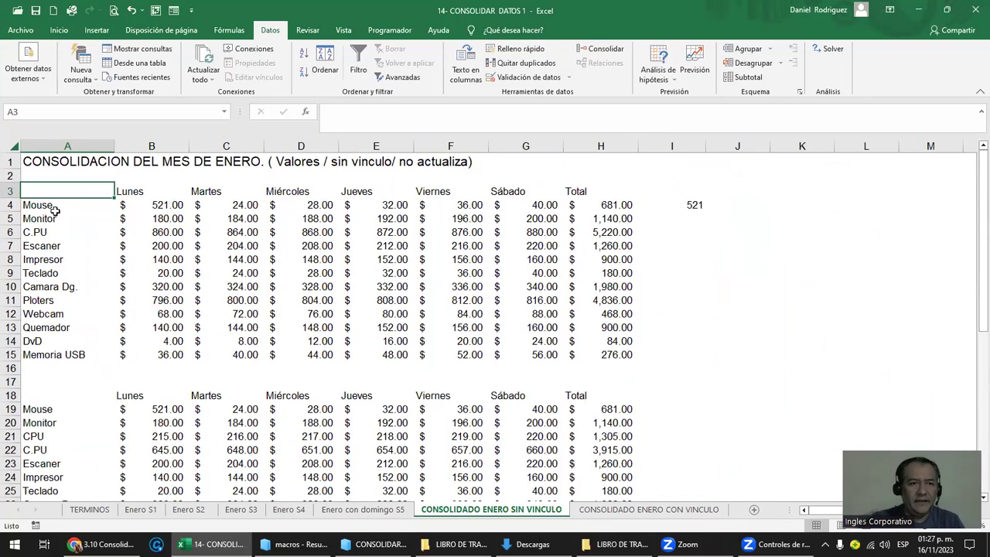
left_click(42, 232)
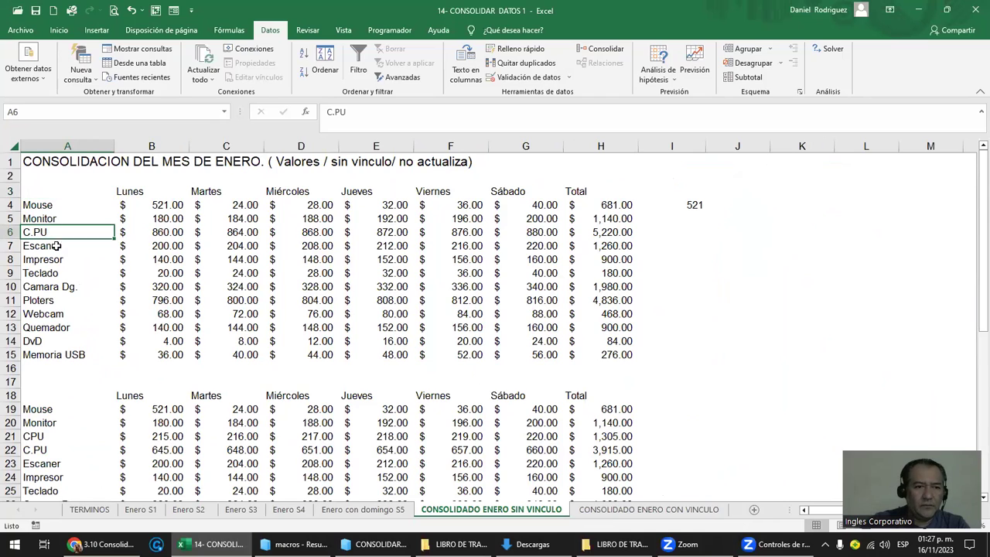
left_click(10, 232)
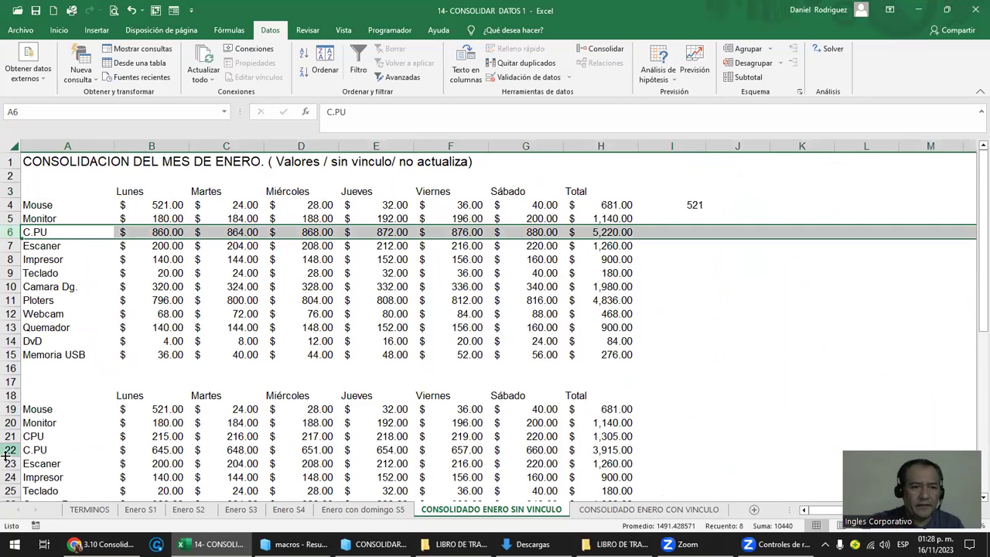
left_click_drag(10, 436, 10, 450)
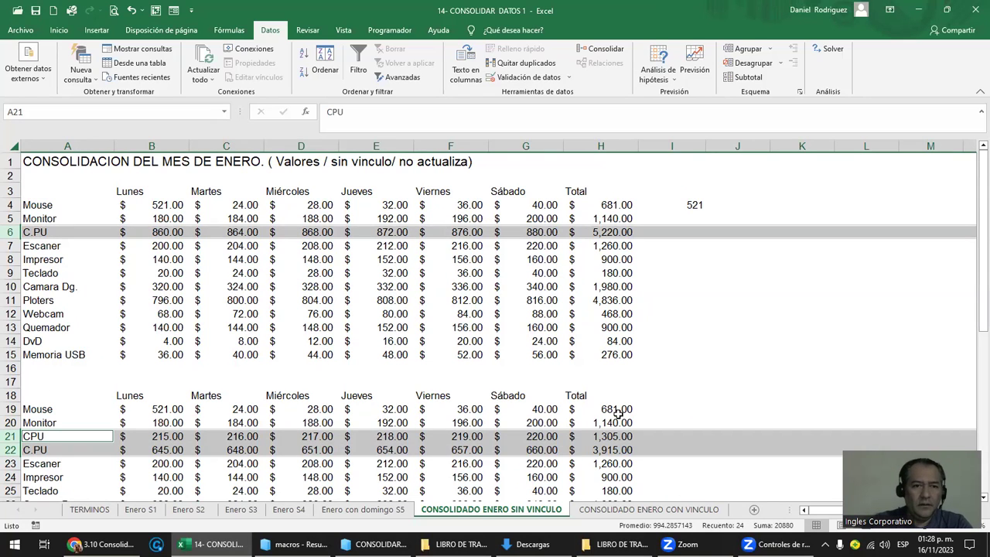
left_click(63, 382)
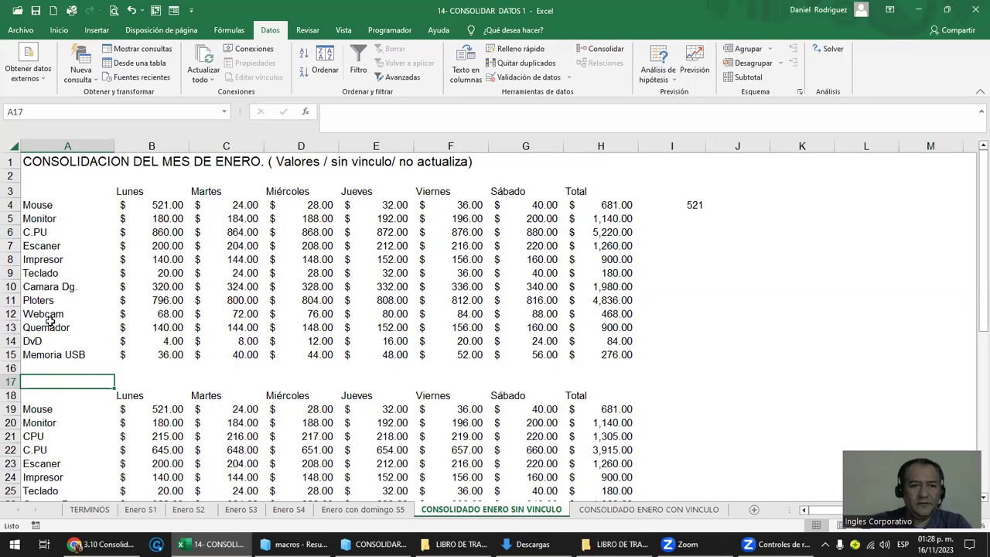
Delete rows 17 onward, keeping only the A3:H15 table, then go to Enero con domingo S5.
left_click_drag(16, 382, 11, 492)
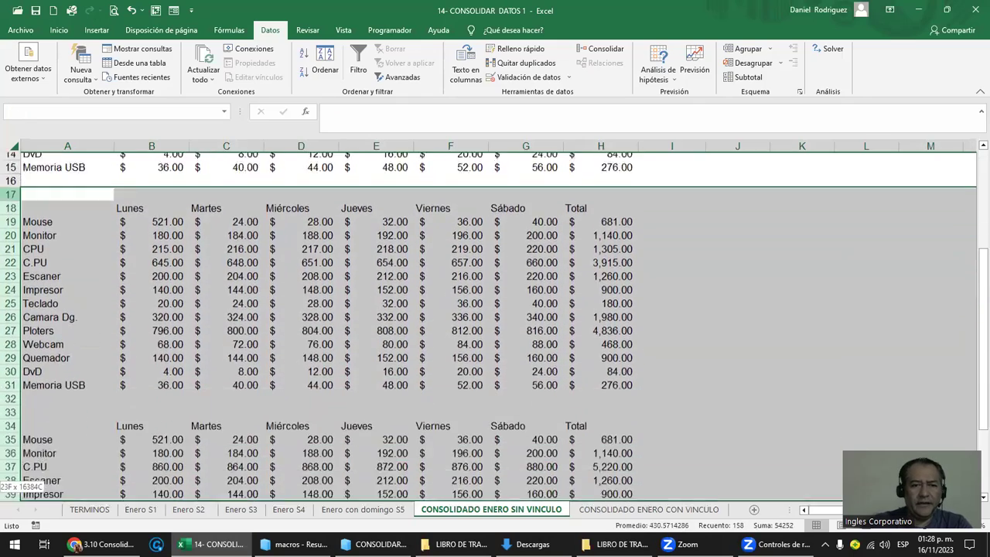
scroll(157, 370, "up", 6)
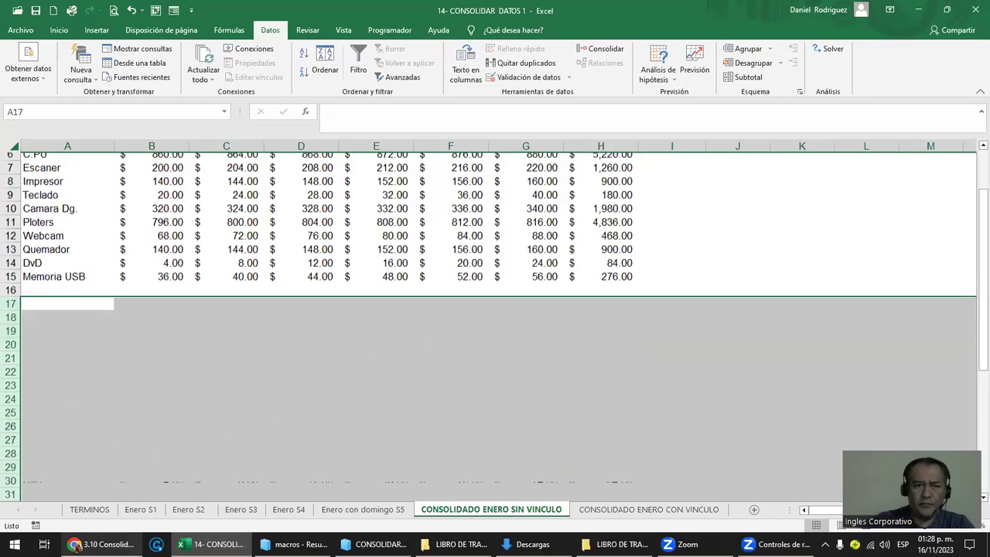
left_click(157, 371)
scroll(151, 356, "up", 2)
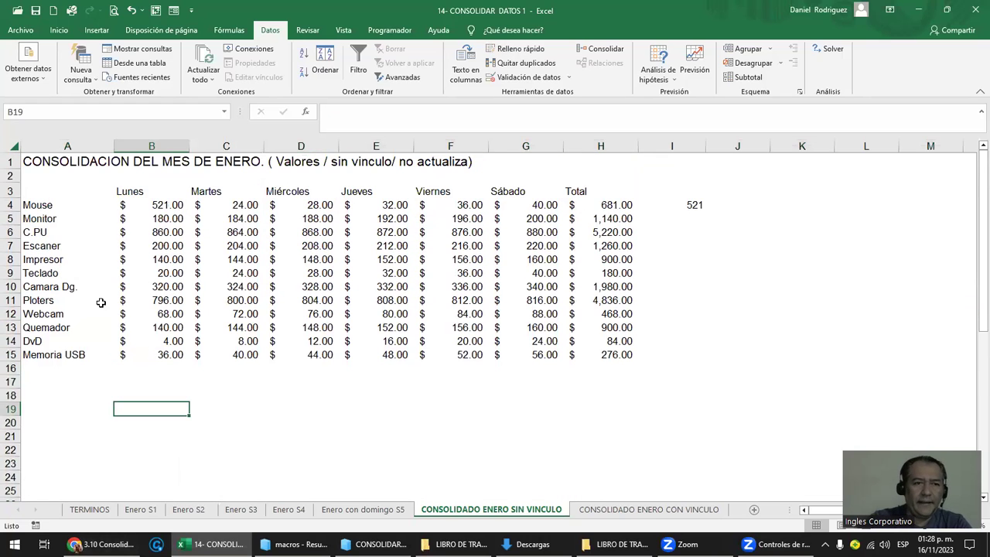
left_click(42, 191)
scroll(42, 191, "up", 1, "ctrl")
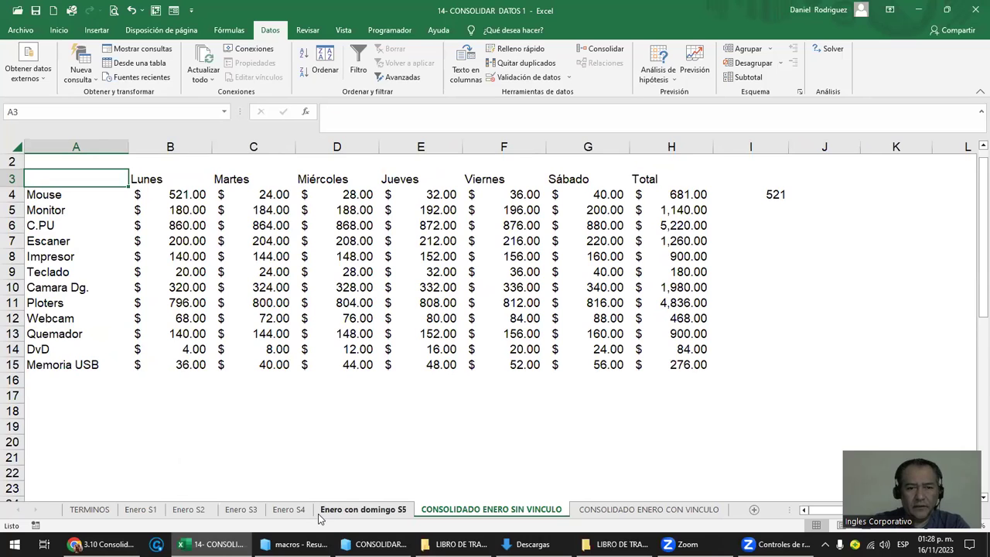
left_click(362, 512)
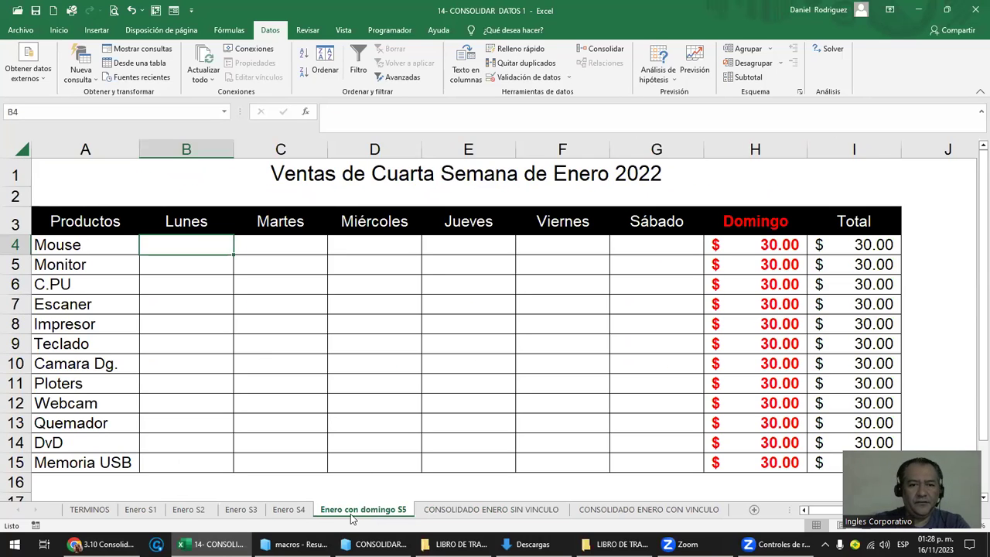
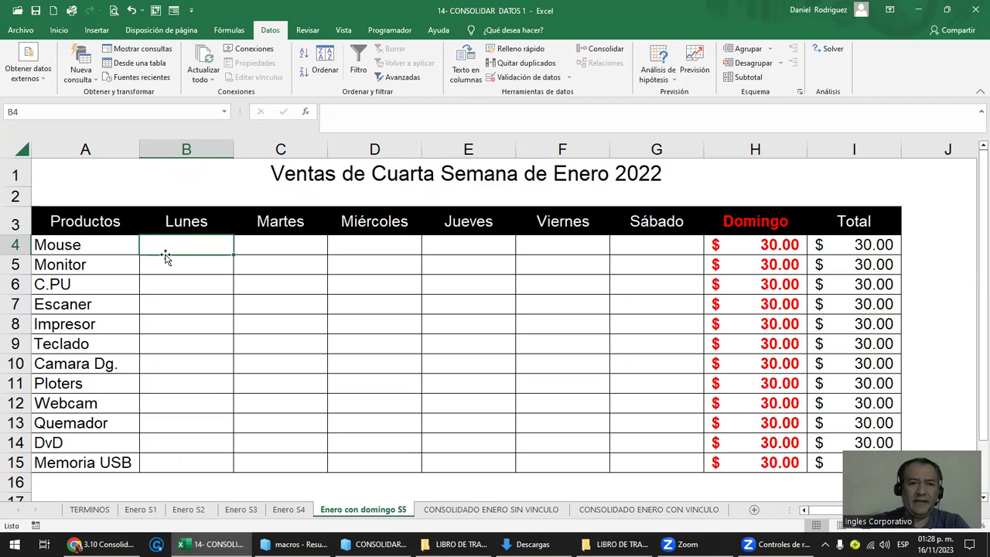
Review the week-five table on Enero con domingo S5, including its Domingo and Total columns.
left_click(755, 149)
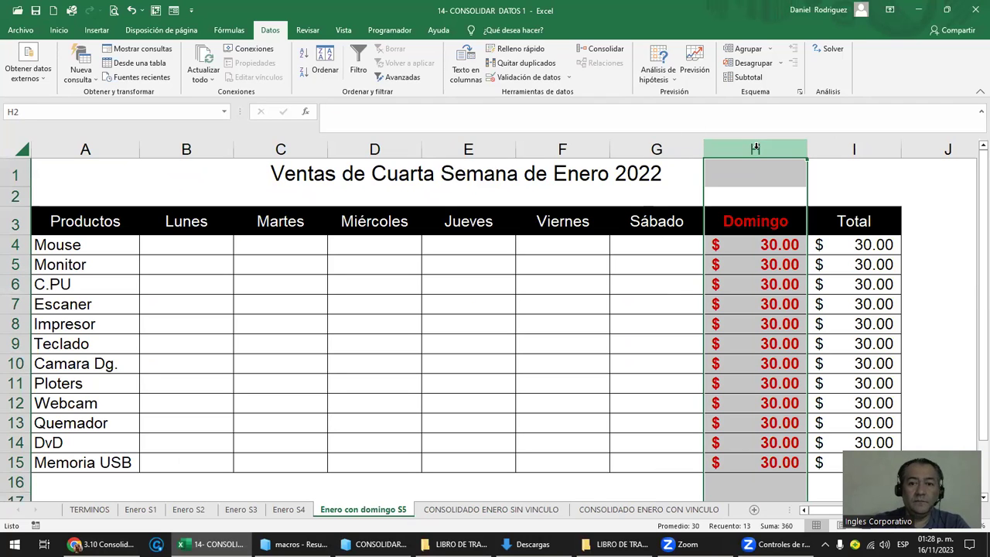
mouse_move(81, 221)
left_mouse_down()
mouse_move(620, 437)
mouse_move(616, 458)
left_mouse_up()
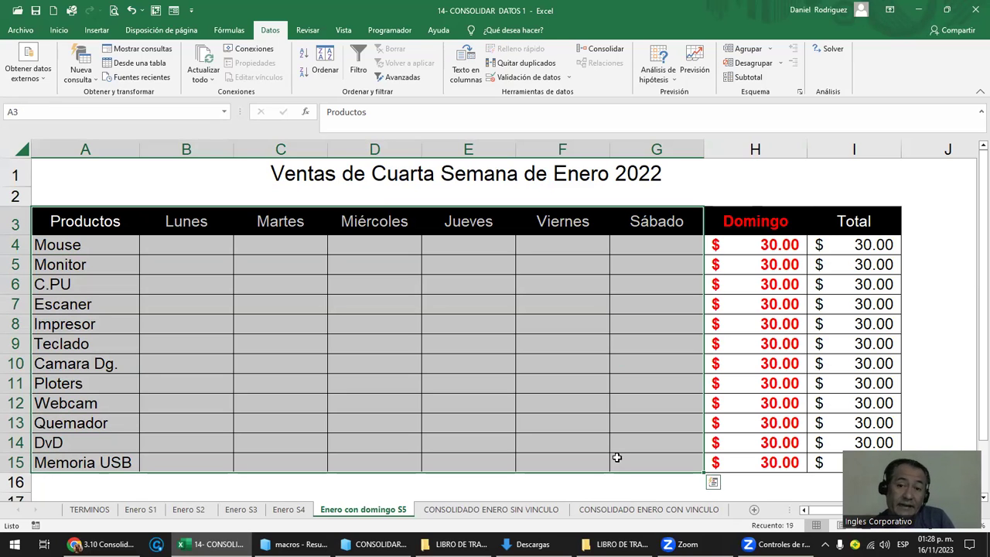
key("shift+Right")
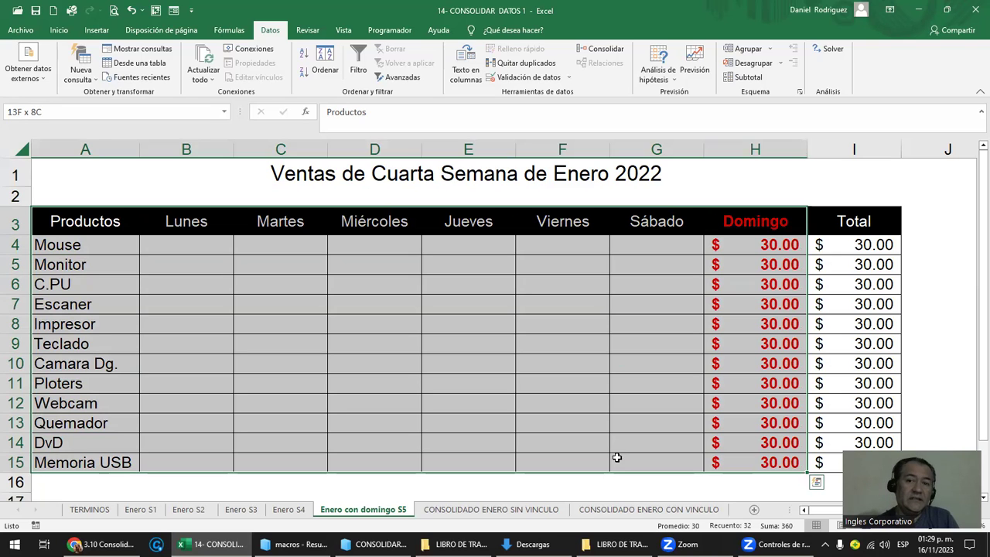
key("shift+Right")
key("Left")
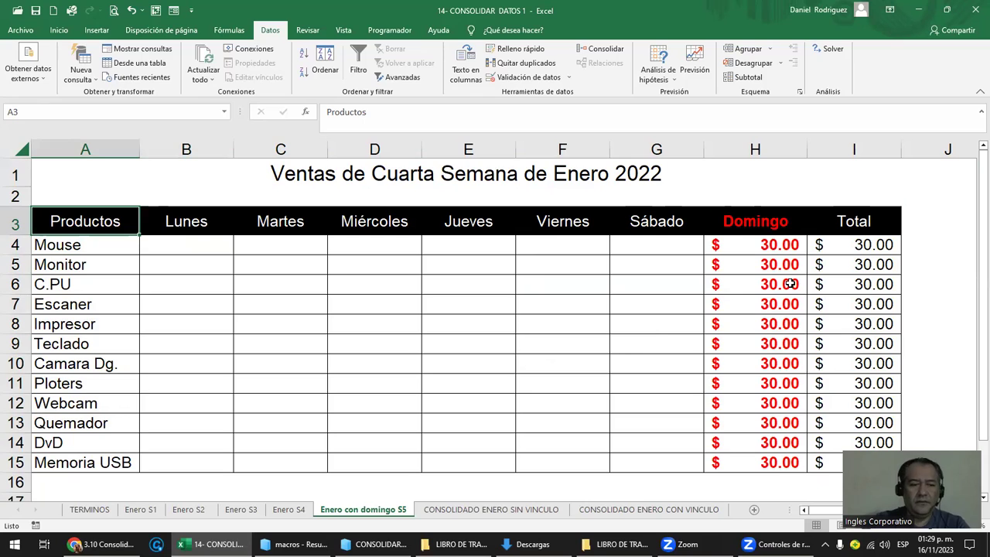
left_click(758, 147)
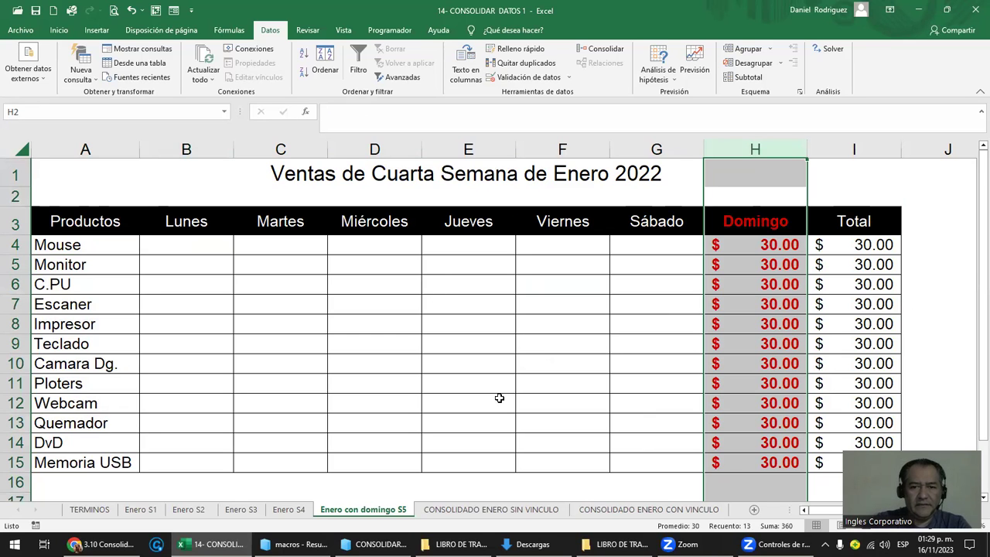
On CONSOLIDADO ENERO SIN VINCULO, select cell A18 as the new summary's destination.
left_click(487, 512)
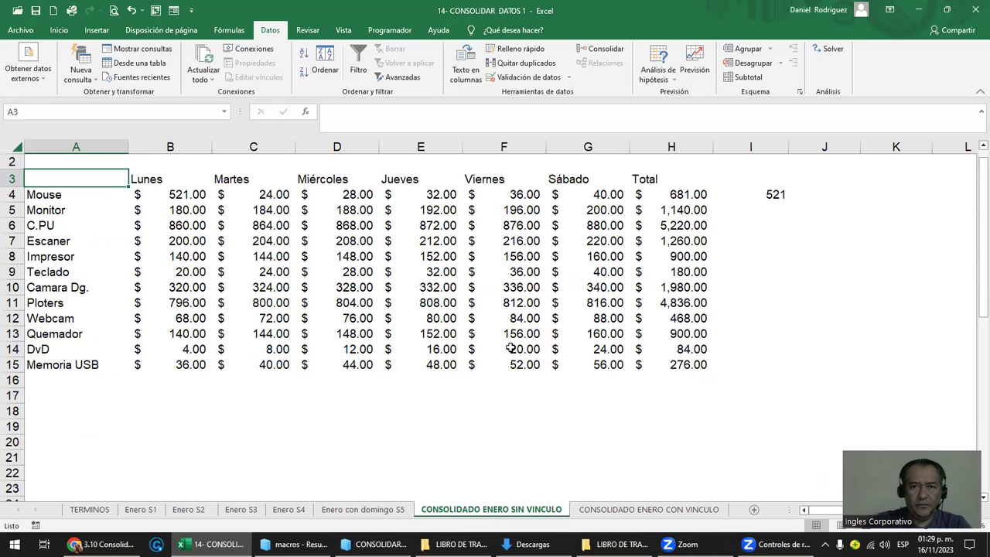
left_click(659, 181)
scroll(662, 178, "up", 1)
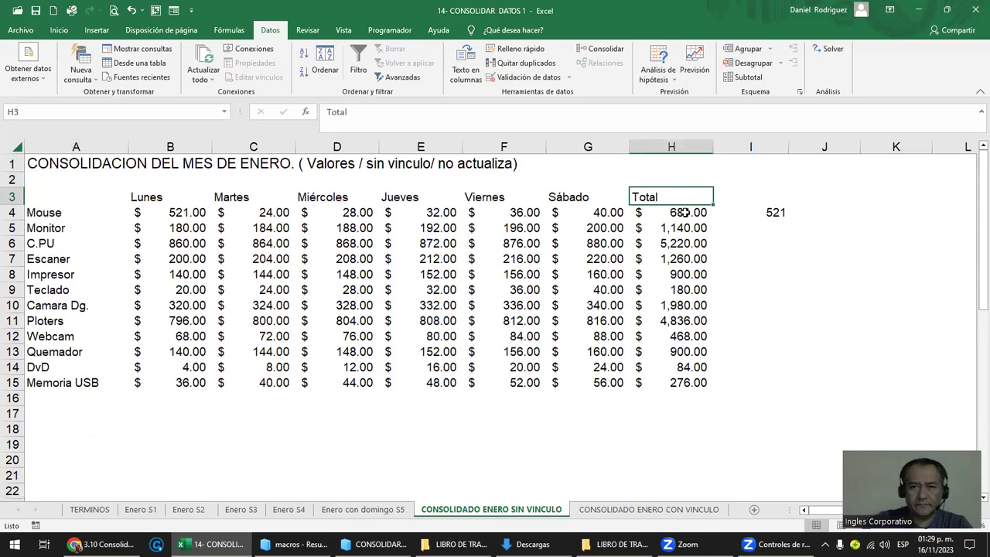
left_click(51, 428)
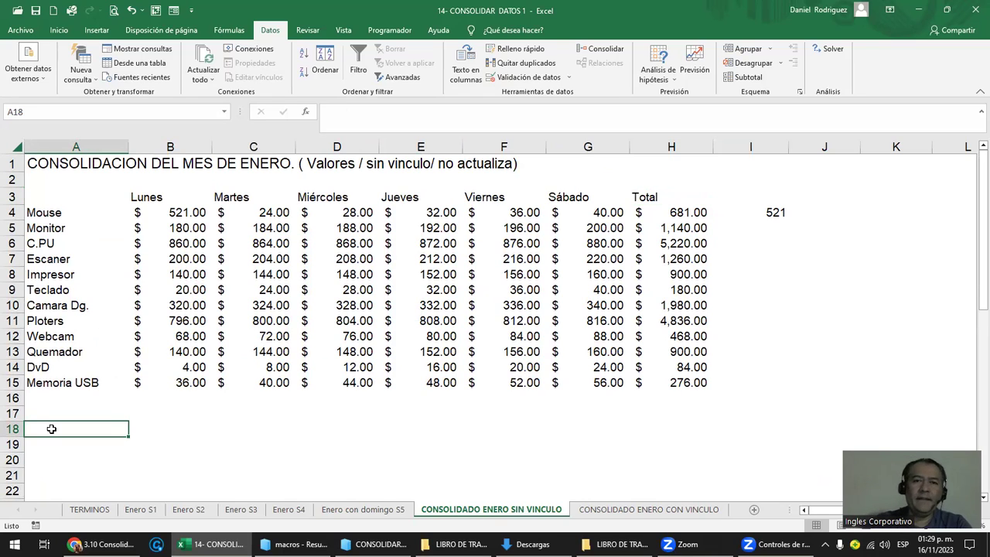
Add 'Enero con domingo S5'!$A$3:$I$15 to the Consolidar references and run the sum consolidation.
left_click(597, 51)
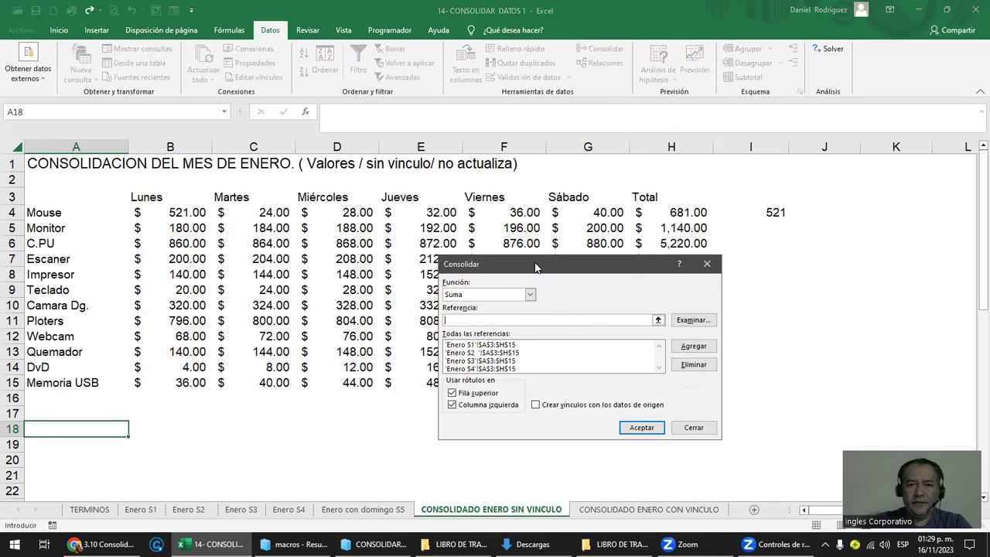
left_click_drag(535, 266, 619, 173)
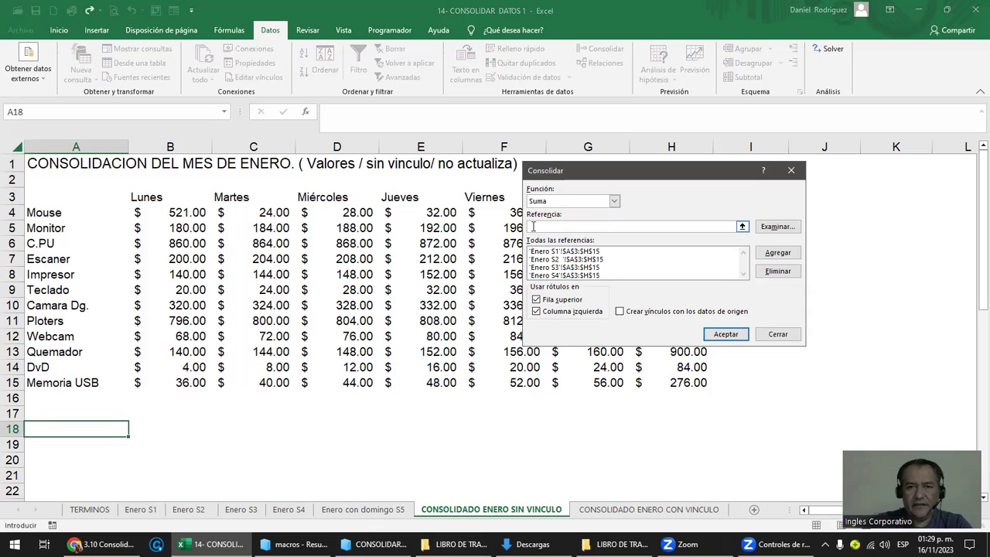
left_click(373, 516)
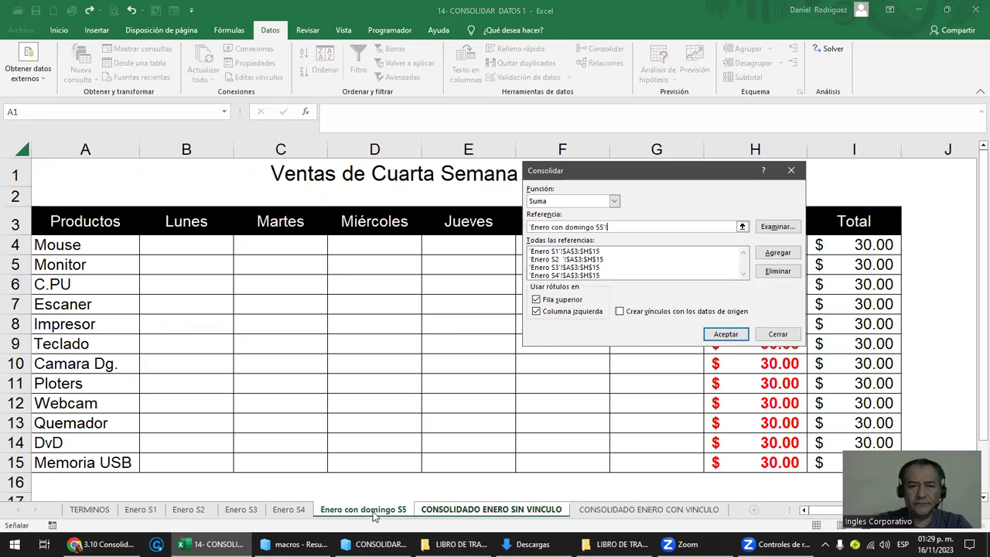
left_click_drag(700, 176, 639, 447)
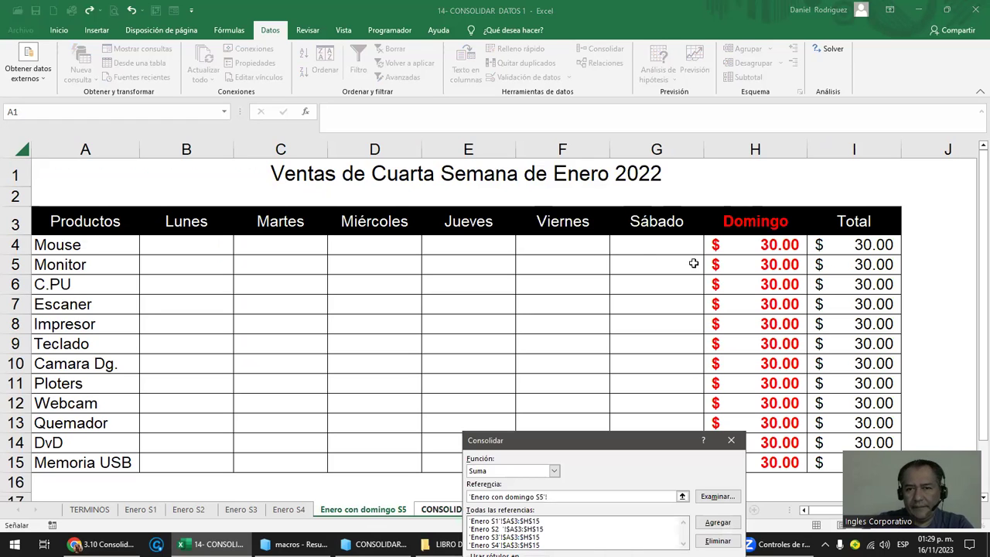
left_click_drag(596, 449, 603, 491)
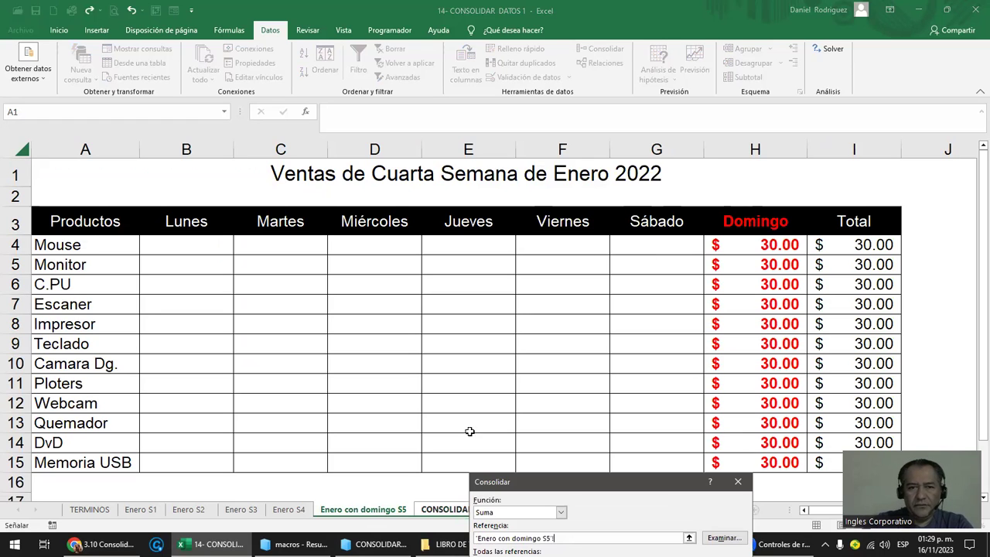
mouse_move(75, 223)
left_mouse_down()
mouse_move(856, 428)
mouse_move(857, 483)
left_mouse_up()
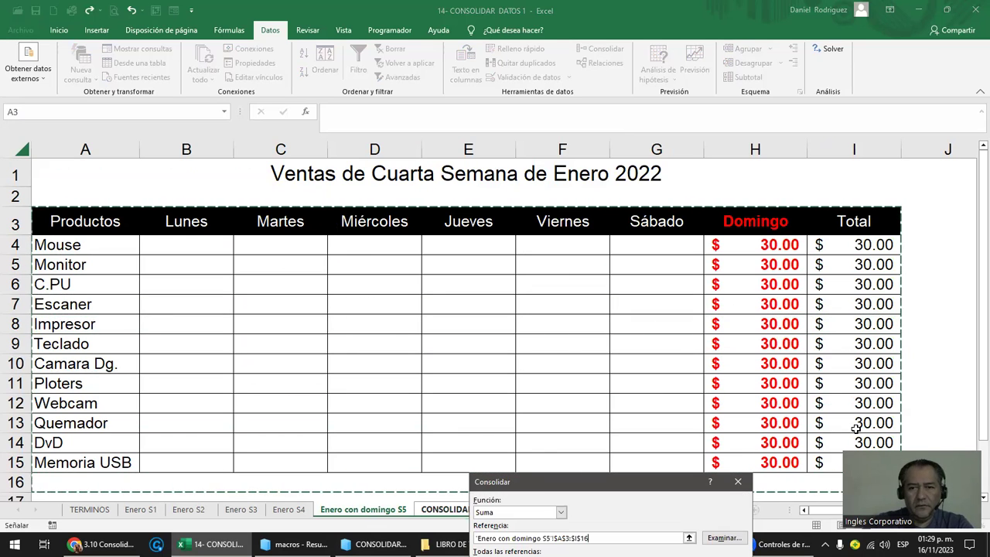
key("BackSpace")
type("5")
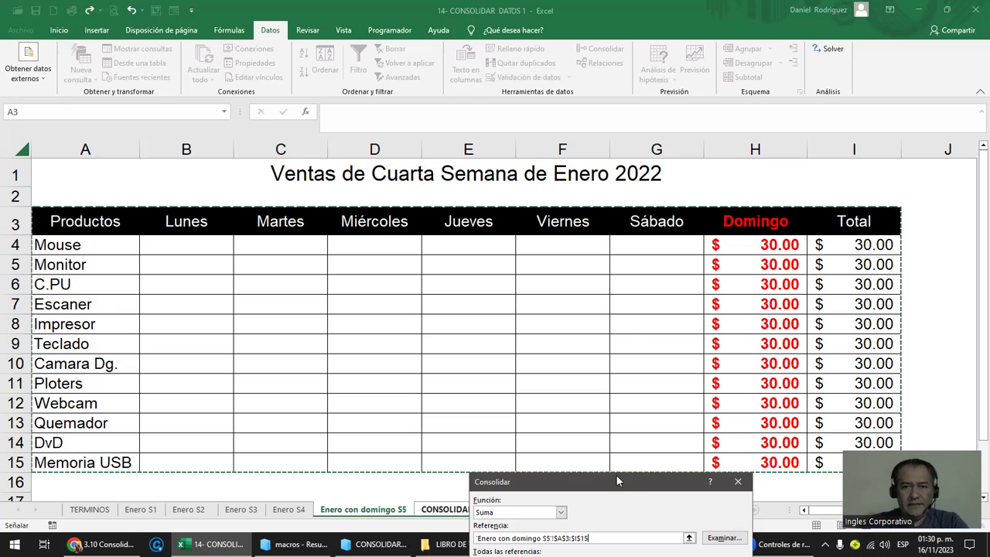
left_click_drag(617, 481, 493, 254)
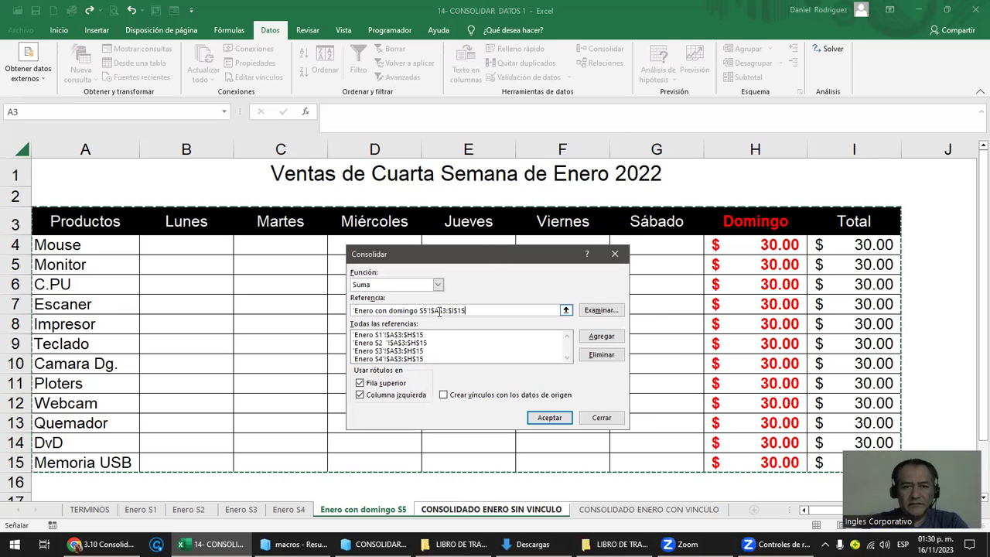
left_click(601, 336)
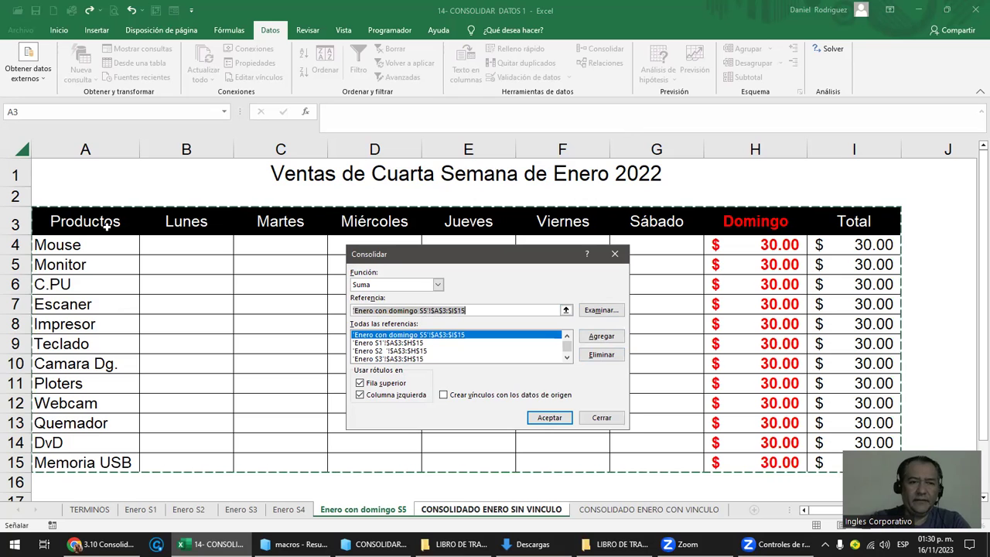
left_click(550, 418)
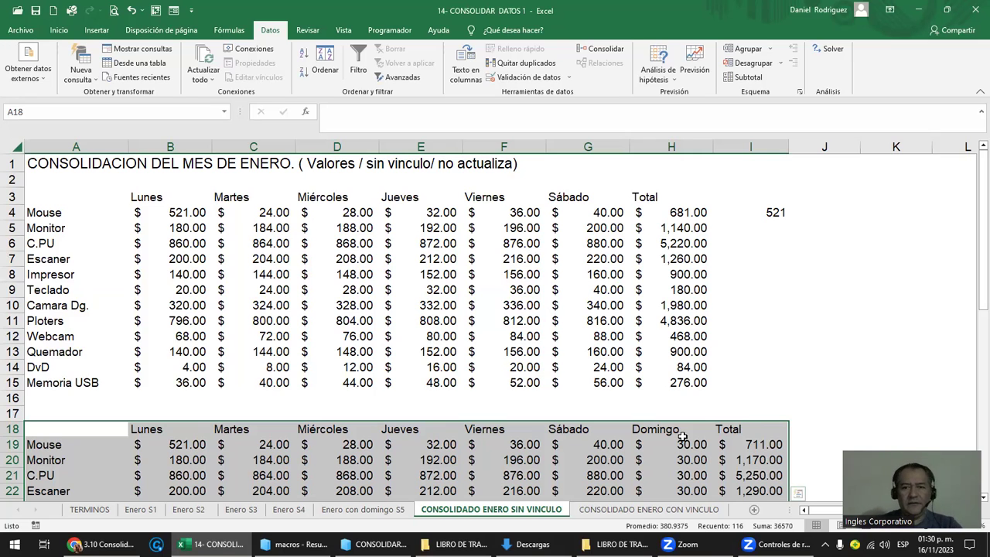
scroll(683, 436, "down", 2)
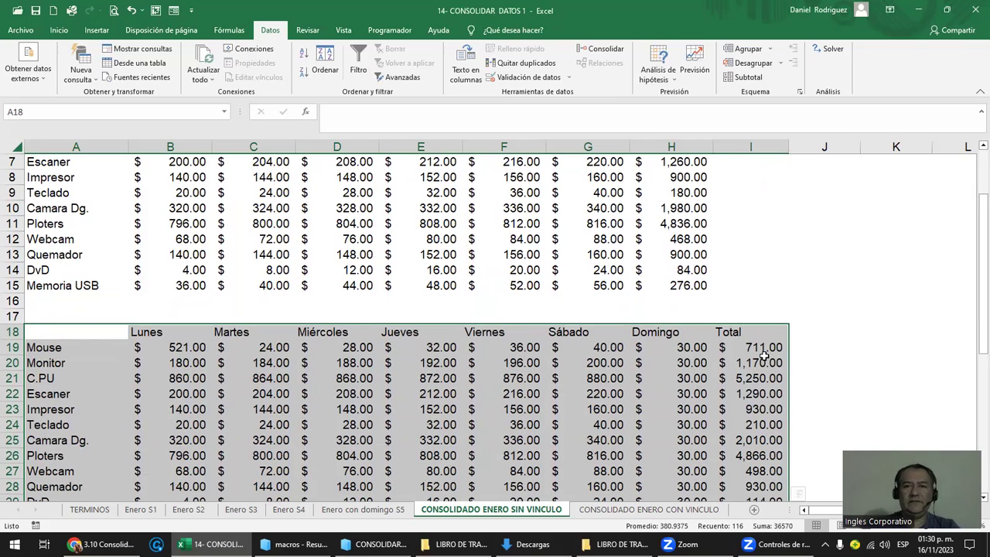
scroll(764, 355, "up", 1)
scroll(696, 259, "up", 1)
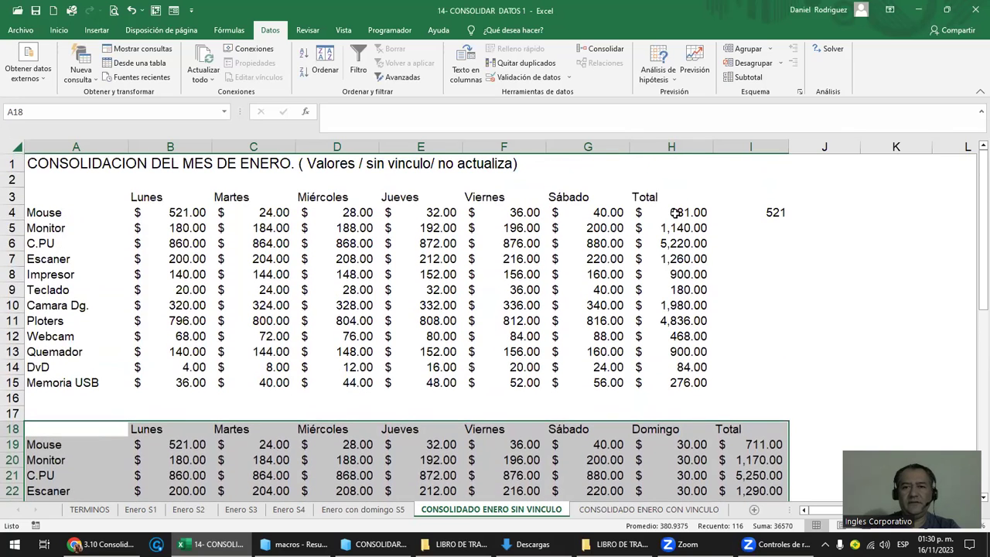
scroll(716, 378, "down", 1)
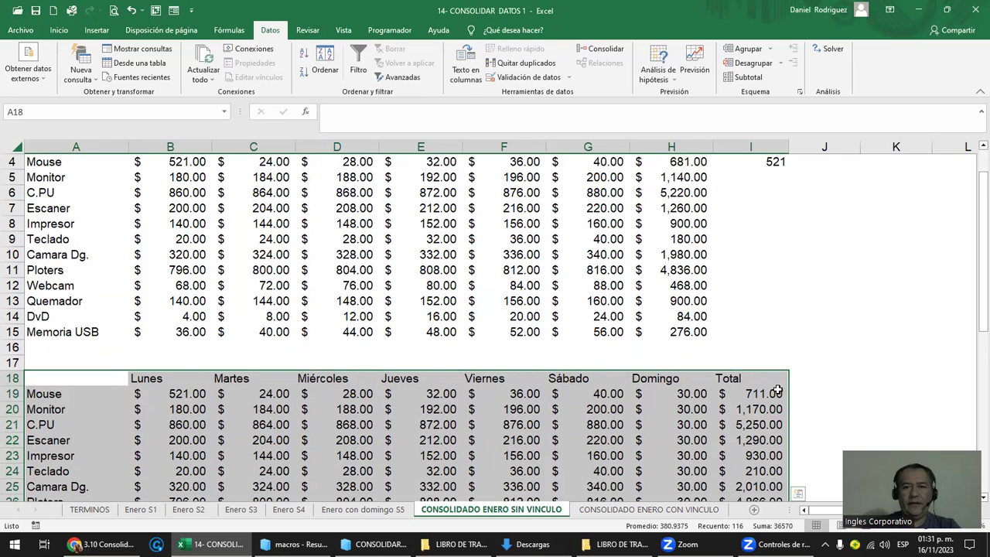
left_click(589, 360)
scroll(590, 360, "up", 1)
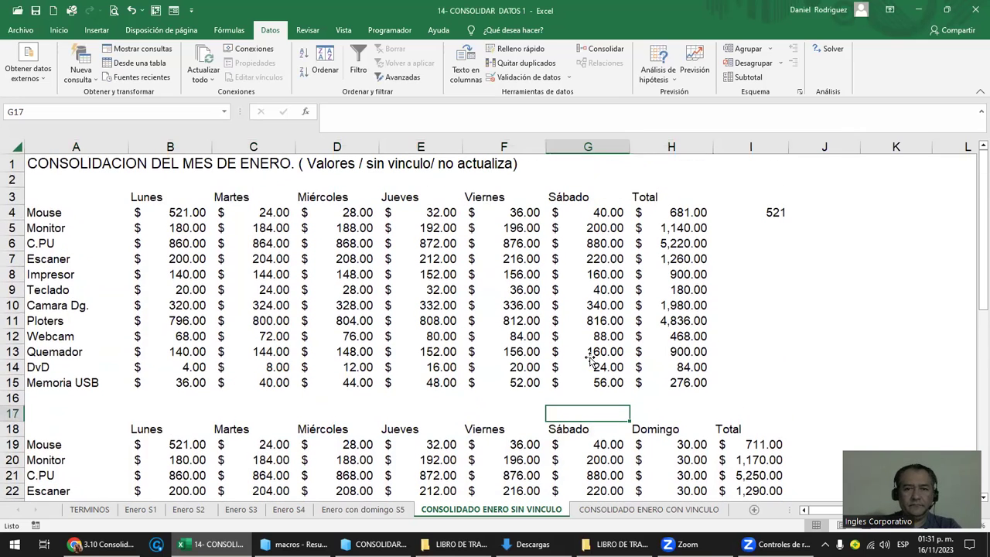
left_click(677, 146)
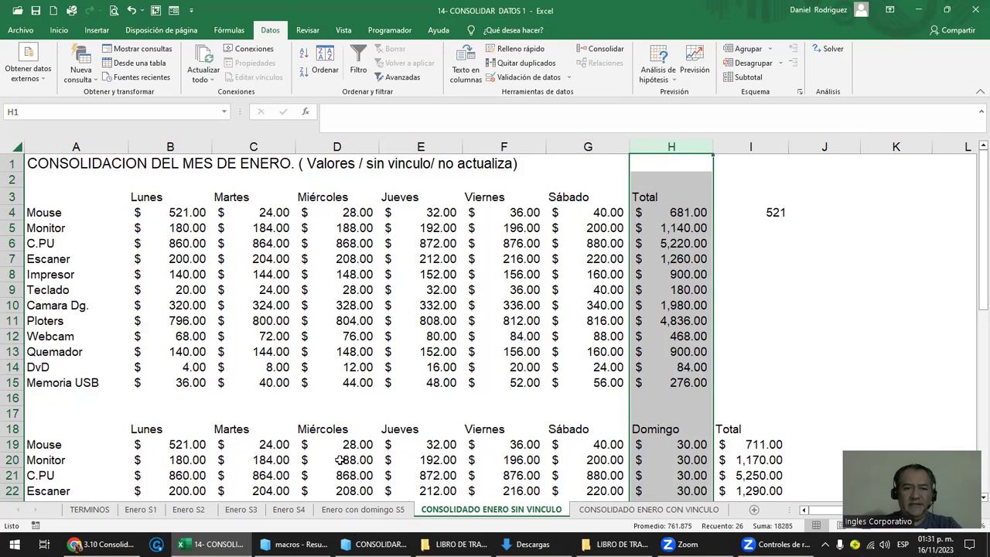
Change the G3 heading on Enero con domingo S5 from Sábado to Sabado.
left_click(373, 512)
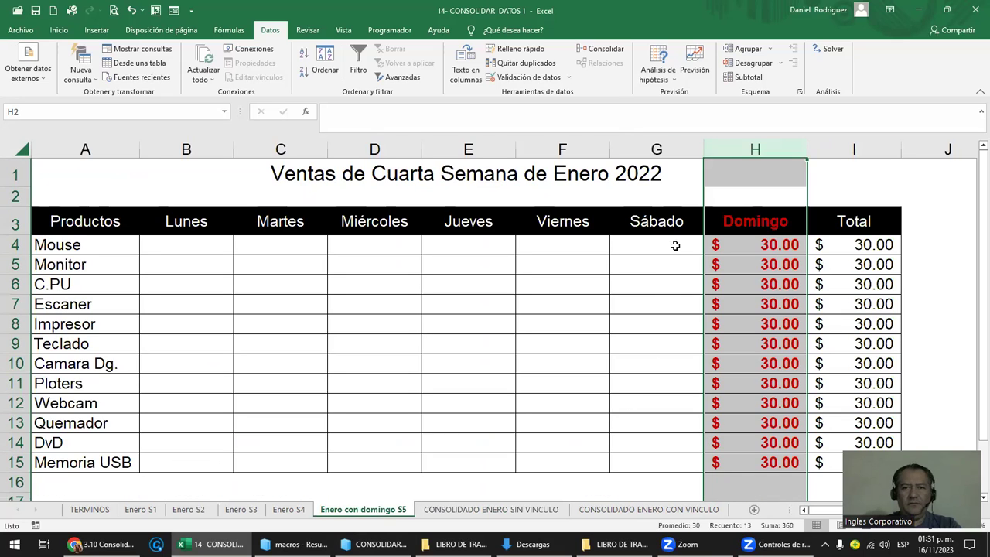
left_click(663, 223)
key("F2")
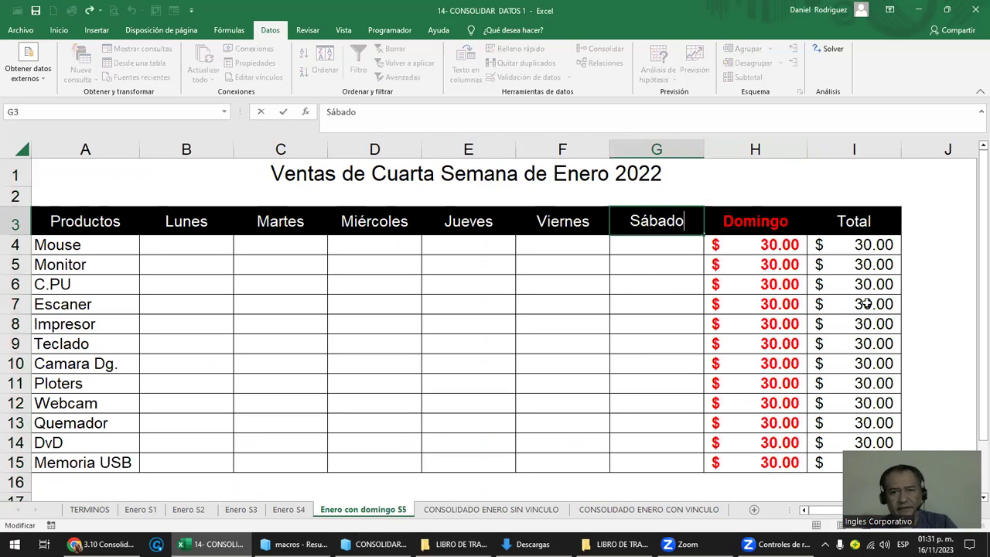
key("Left")
key("Left")
key("Left")
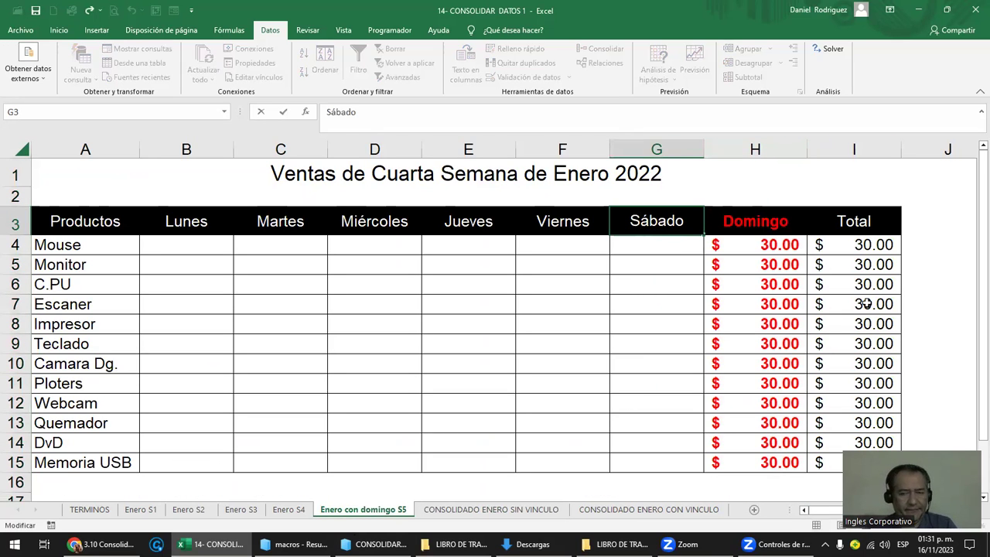
key("BackSpace")
type("a")
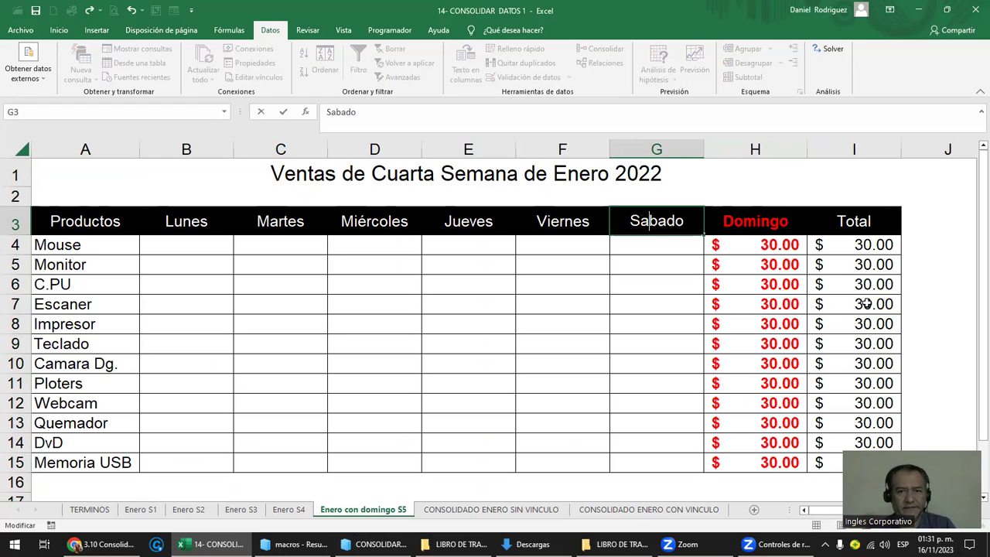
key("Return")
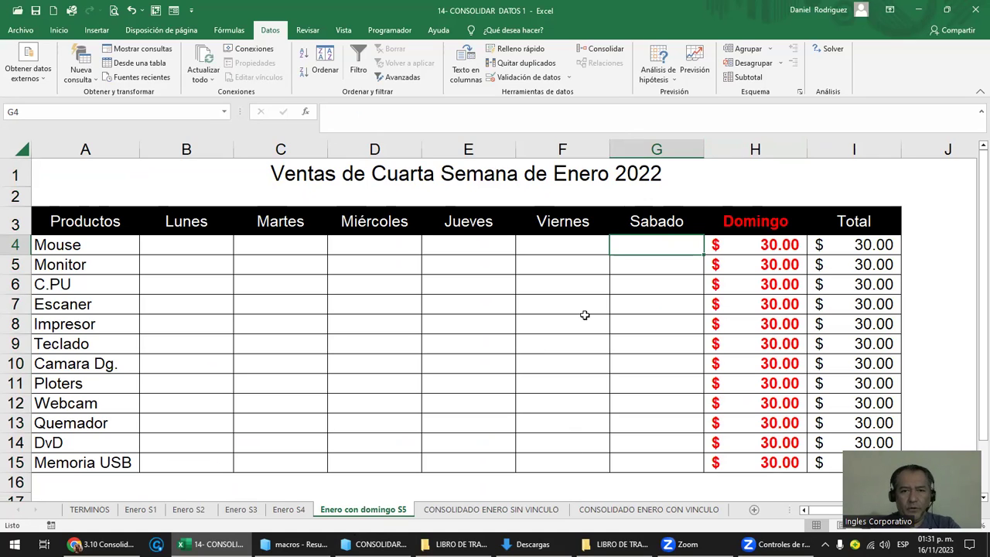
Back on CONSOLIDADO ENERO SIN VINCULO, select cell A33 below the second summary.
left_click(507, 510)
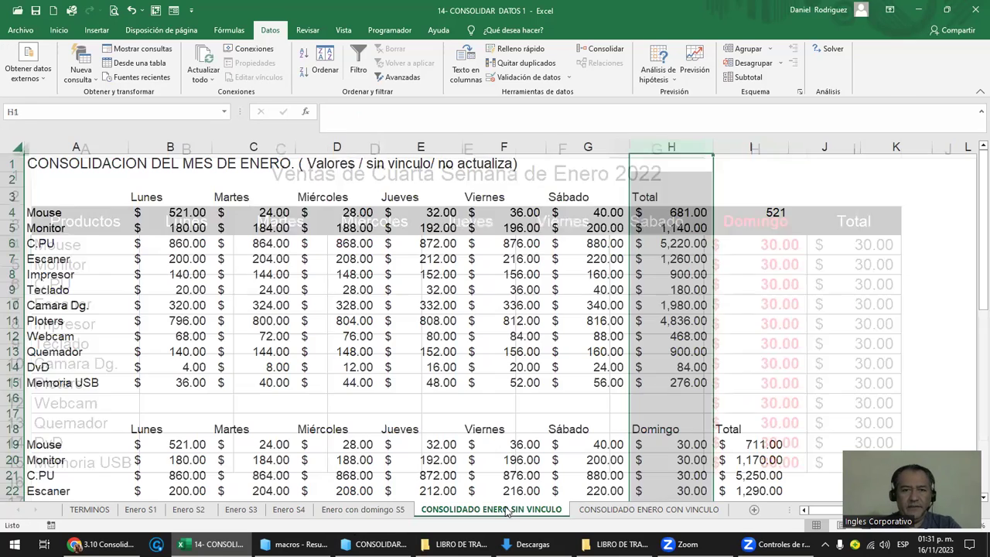
scroll(408, 393, "down", 2)
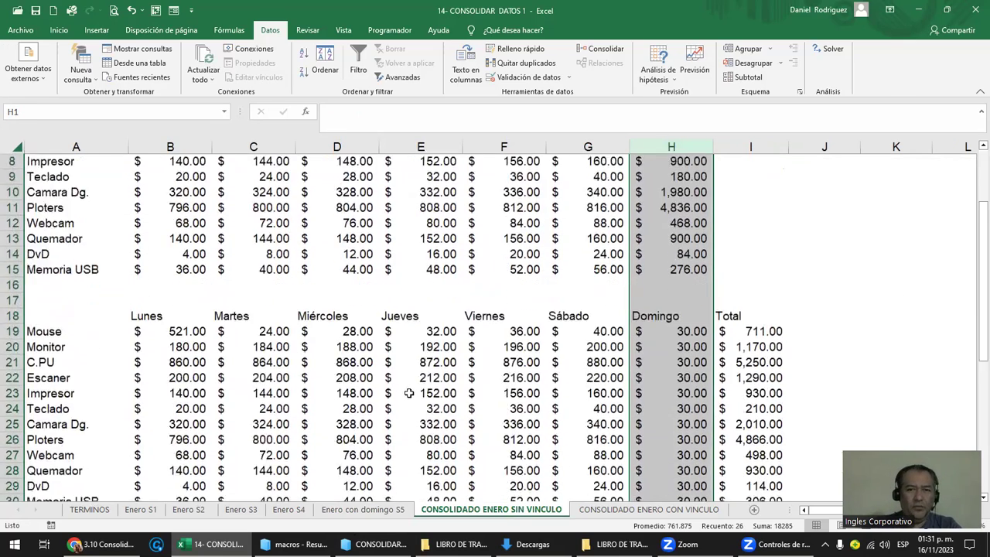
scroll(408, 393, "down", 4)
left_click(49, 377)
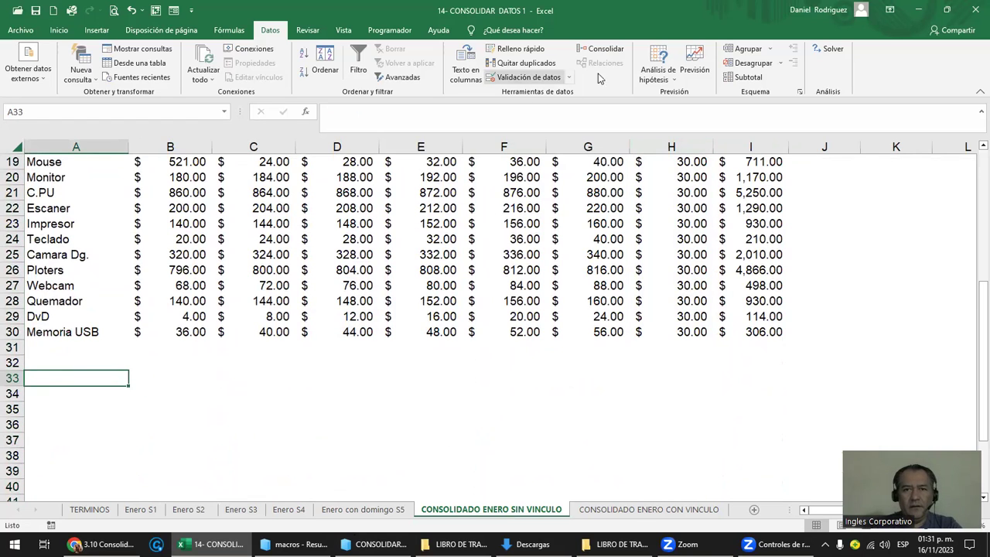
Run the consolidation into row 33 and inspect the separate Sabado and Sábado columns.
left_click(612, 53)
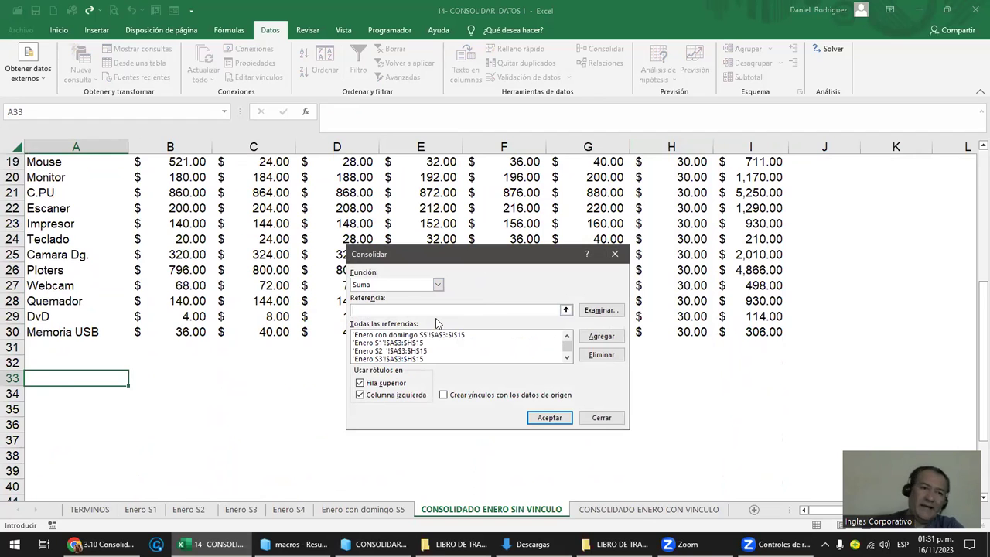
left_click(547, 418)
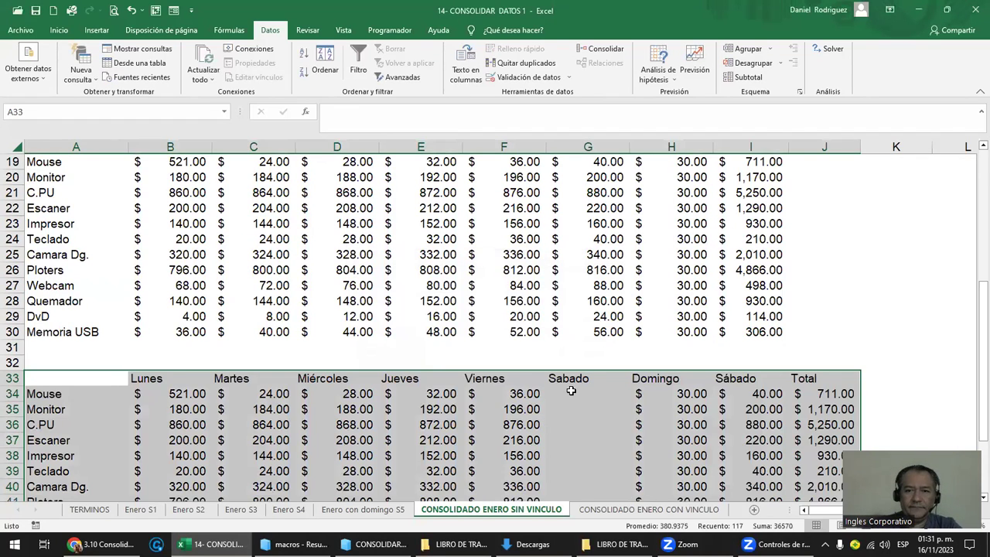
left_click(577, 381)
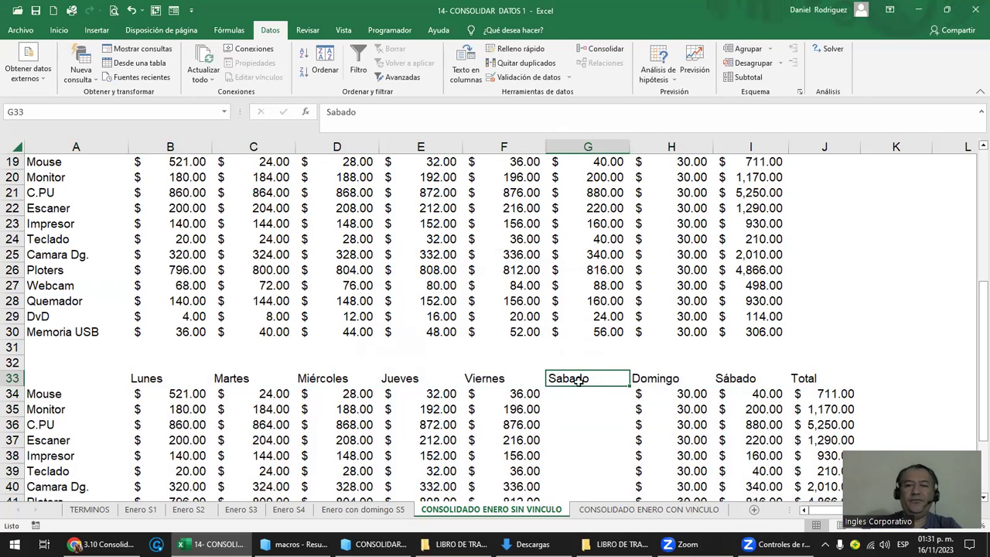
scroll(597, 387, "down", 2)
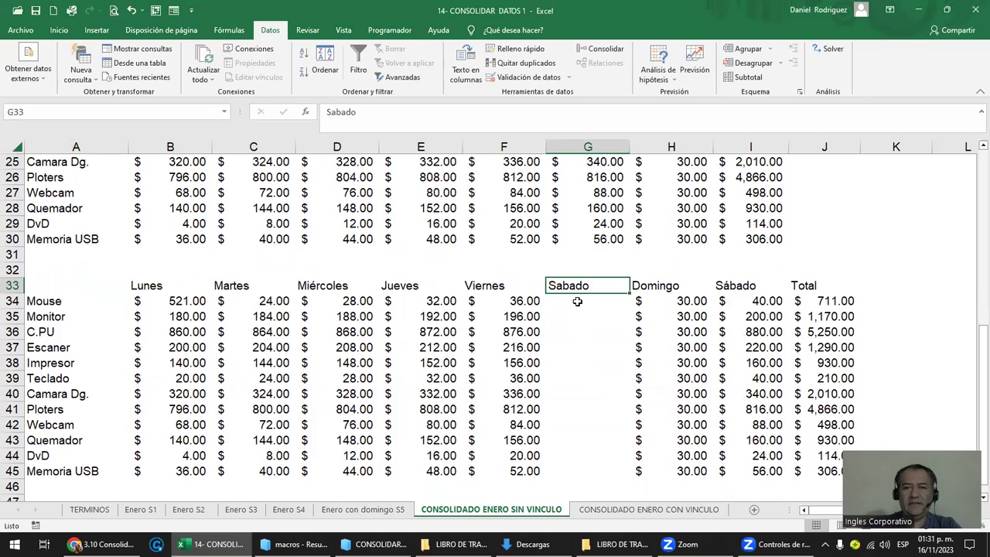
left_click_drag(585, 285, 581, 463)
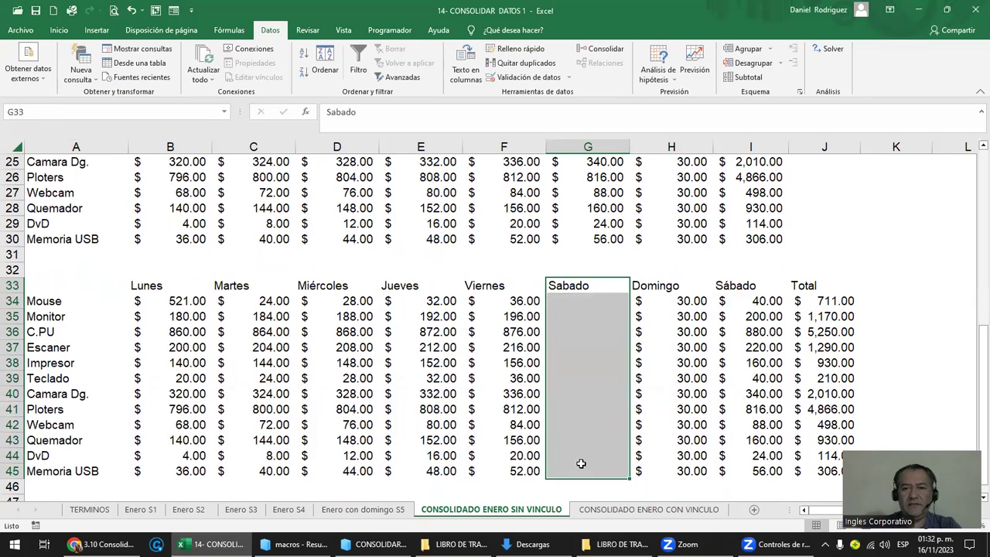
left_click(760, 288)
left_click_drag(760, 287, 767, 470)
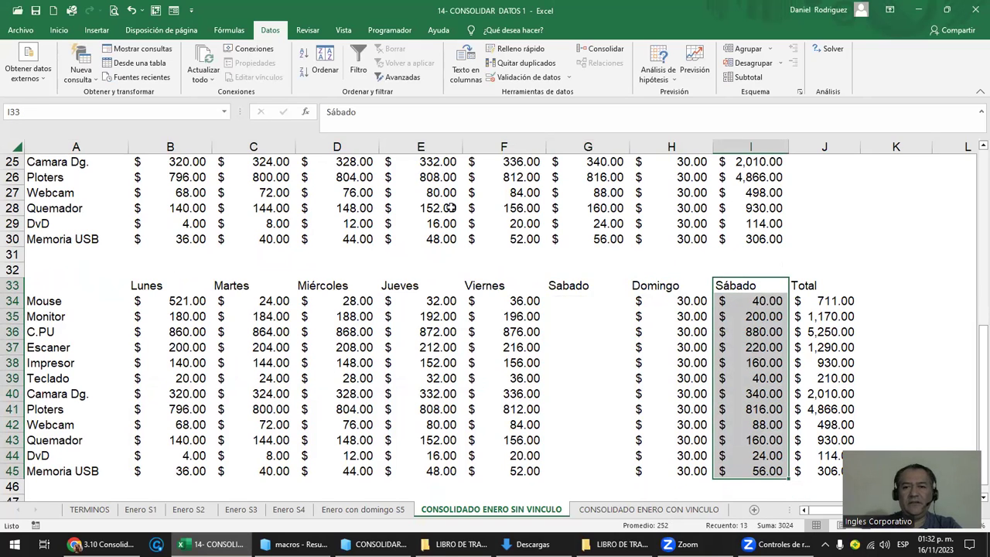
Check column G and the Mouse total in J34, then return to Enero con domingo S5.
left_click(568, 296)
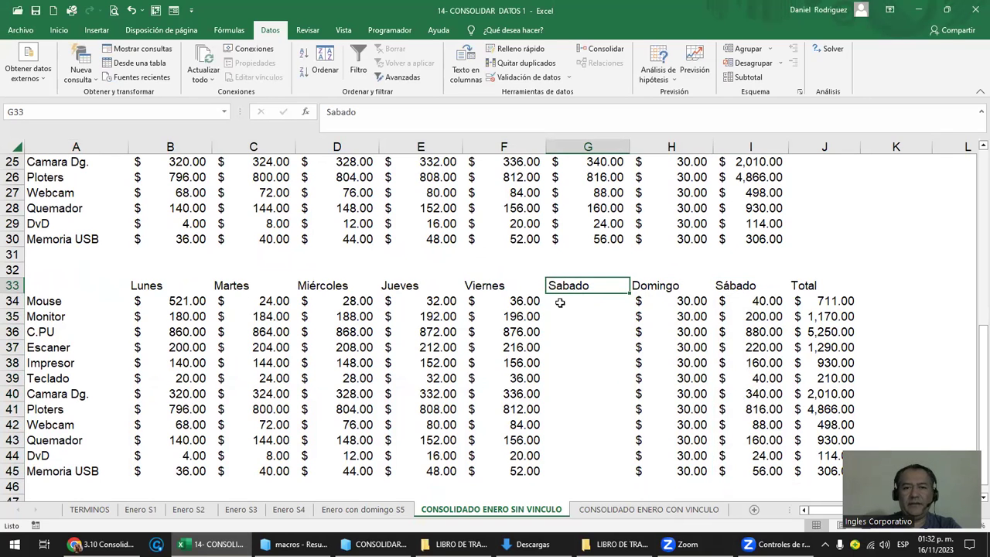
left_click(597, 146)
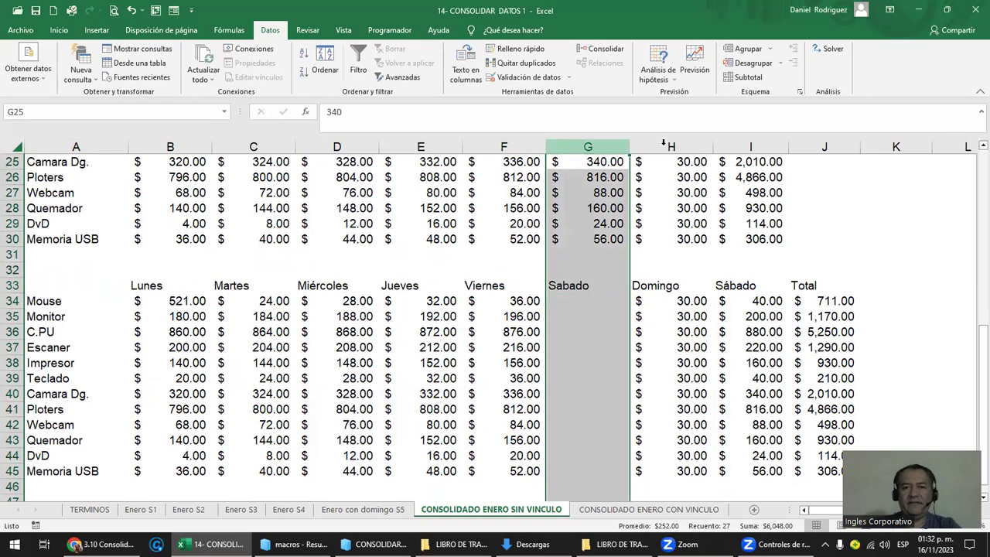
left_click(679, 140)
left_click(837, 301)
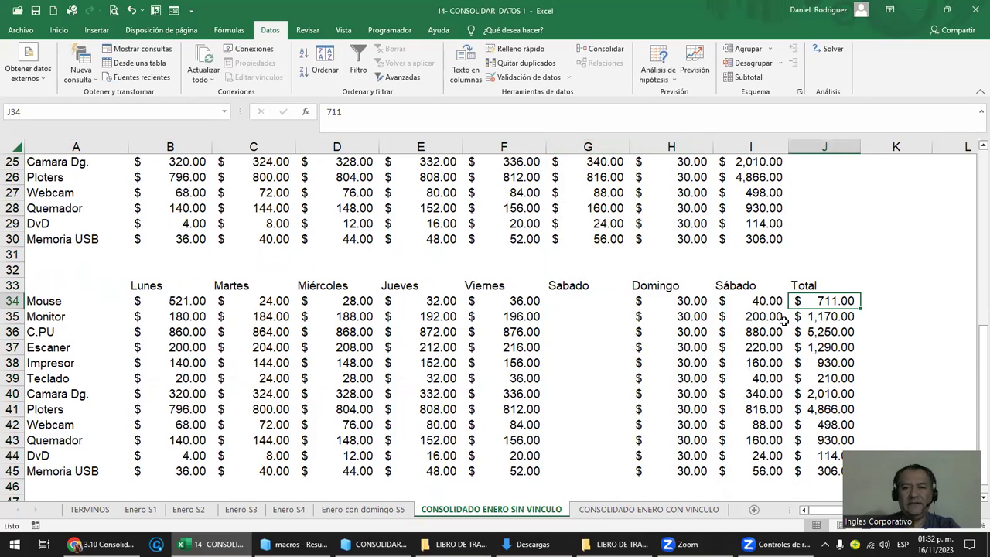
left_click(390, 508)
left_click(551, 216)
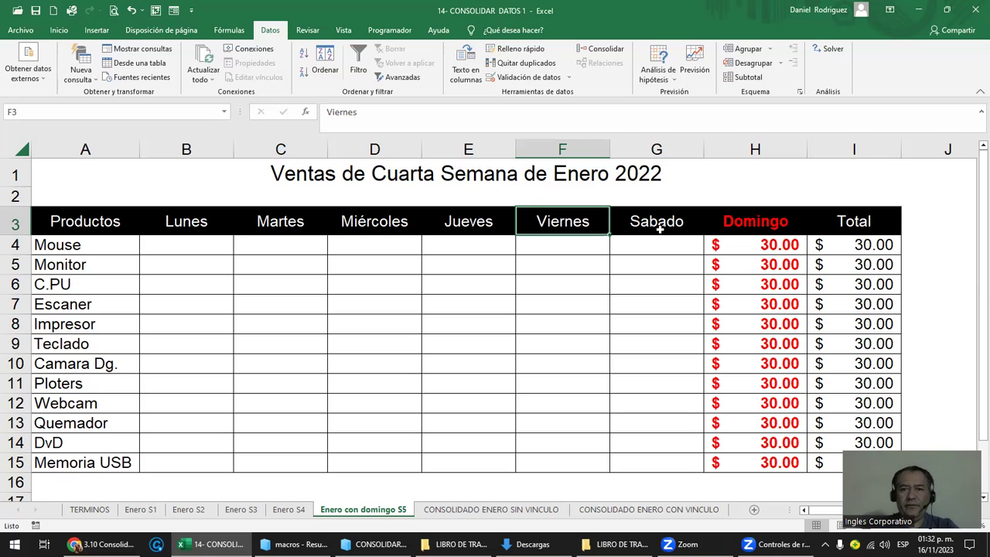
Put the accent back in cell G3 so the heading reads Sábado.
left_click(659, 228)
double_click(643, 224)
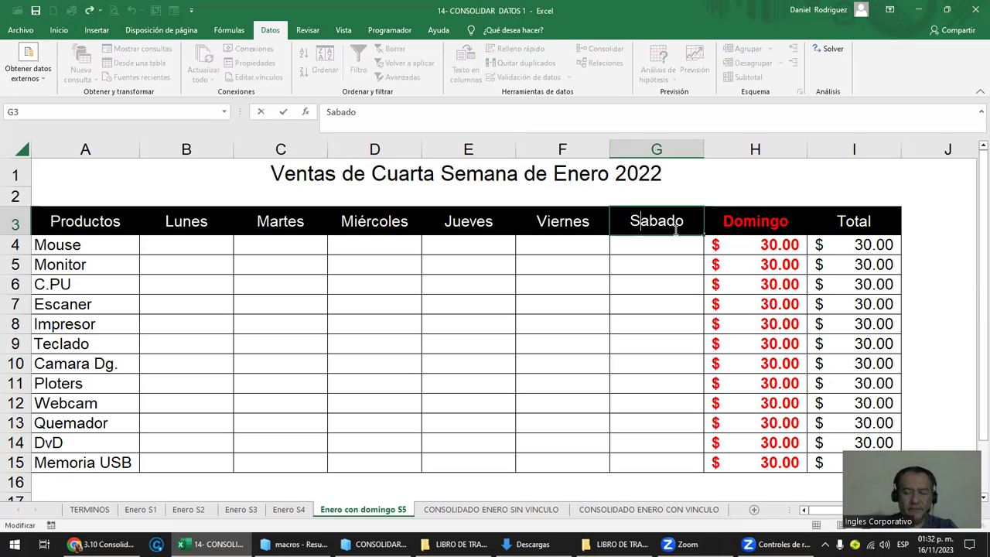
type("á")
key("Delete")
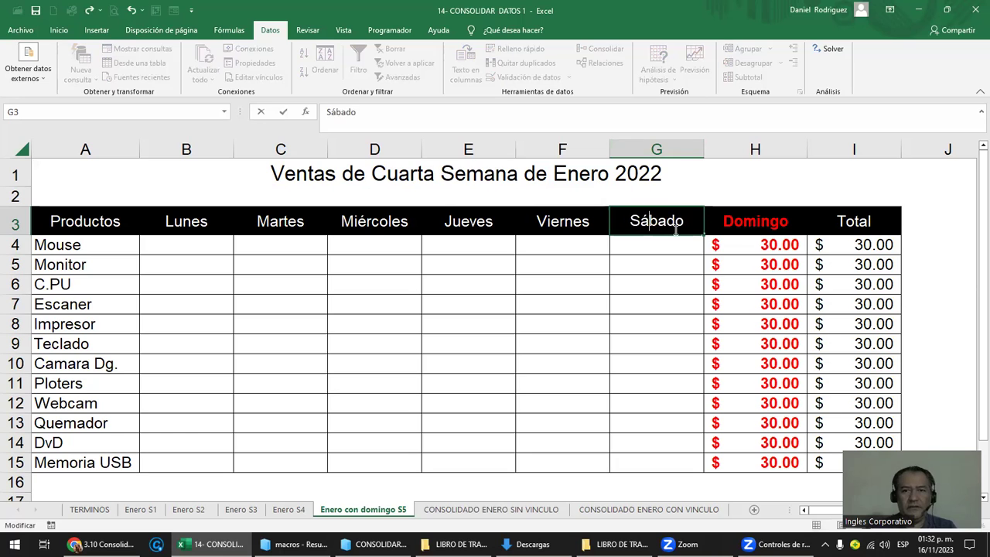
key("Return")
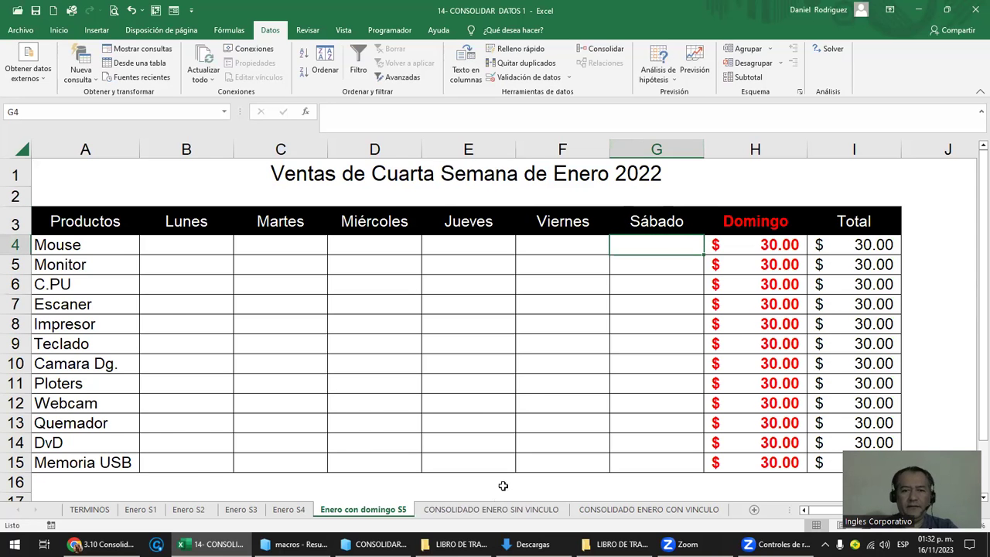
Rerun the consolidation with the same references into cell A48 on CONSOLIDADO ENERO SIN VINCULO.
left_click(499, 510)
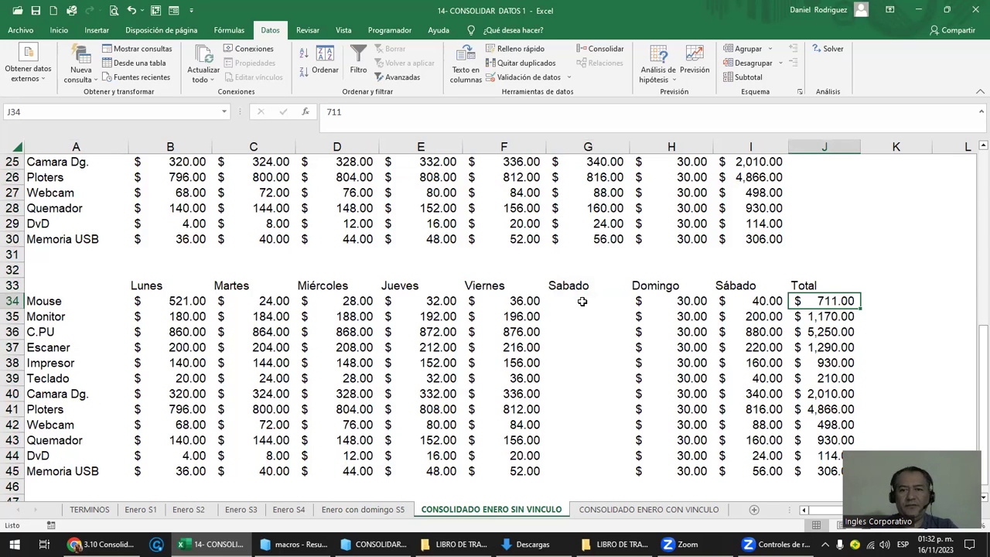
scroll(57, 303, "down", 1)
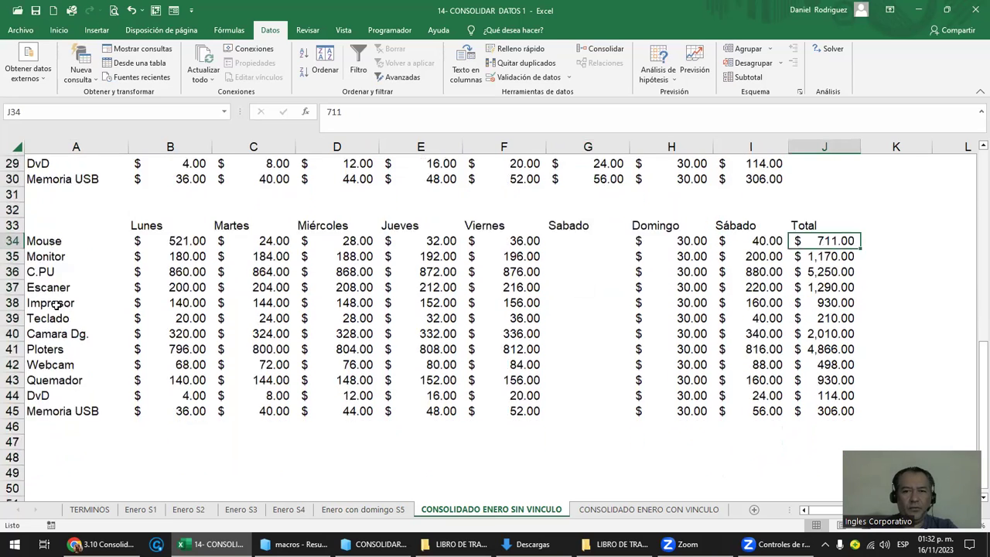
scroll(56, 303, "down", 2)
left_click(42, 377)
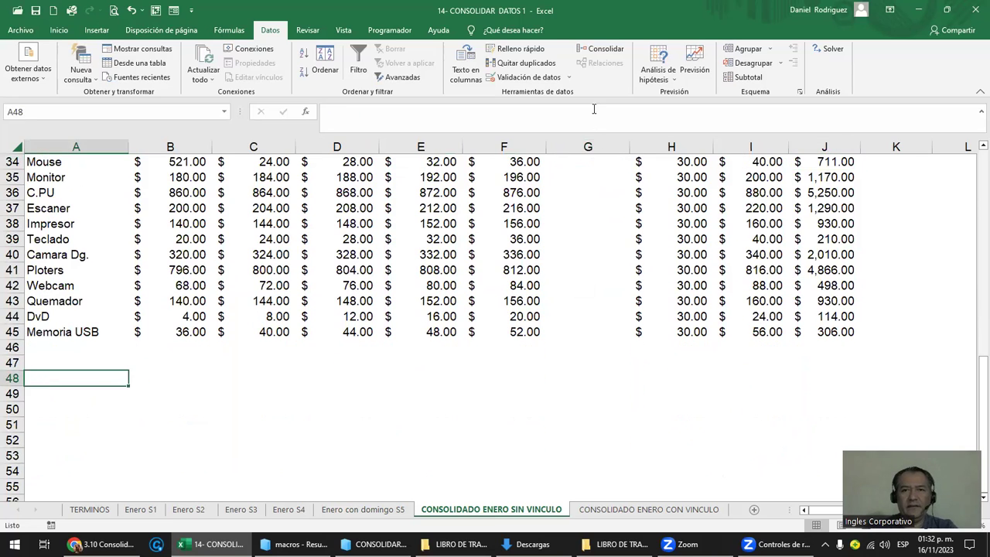
left_click(602, 49)
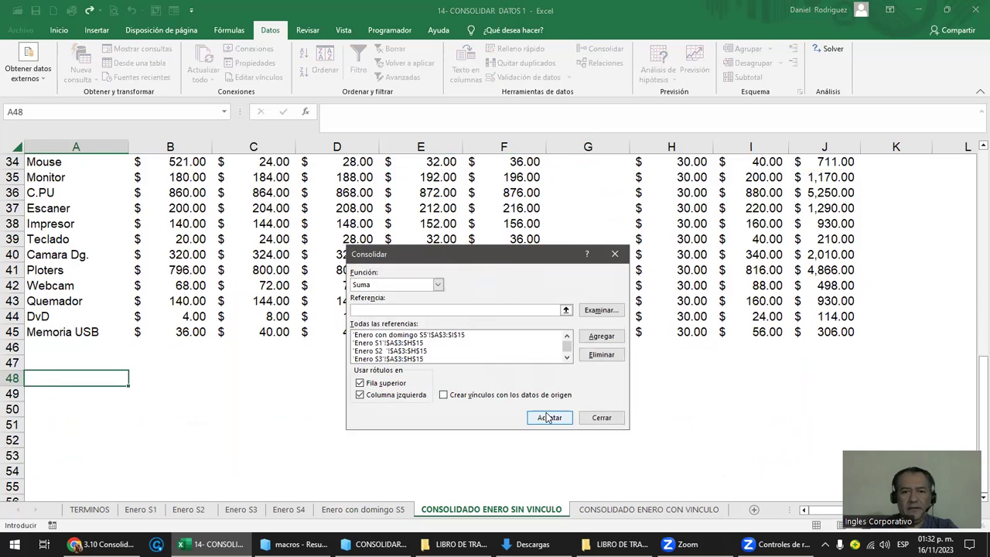
left_click(549, 418)
Inspect the merged Sábado column in G48, then scroll back up to the earlier tables.
left_click(580, 379)
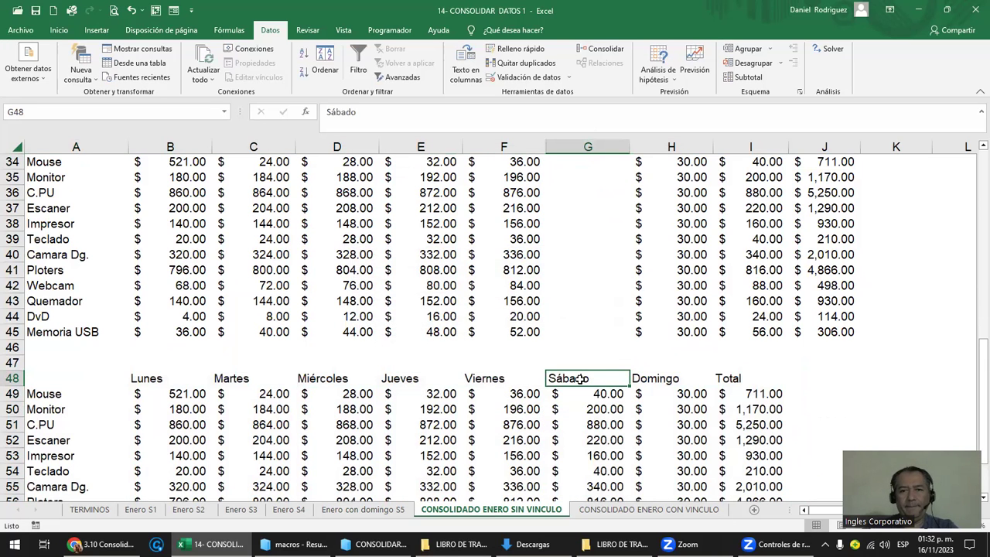
scroll(588, 348, "up", 1)
scroll(601, 281, "up", 1)
left_click_drag(570, 242, 614, 417)
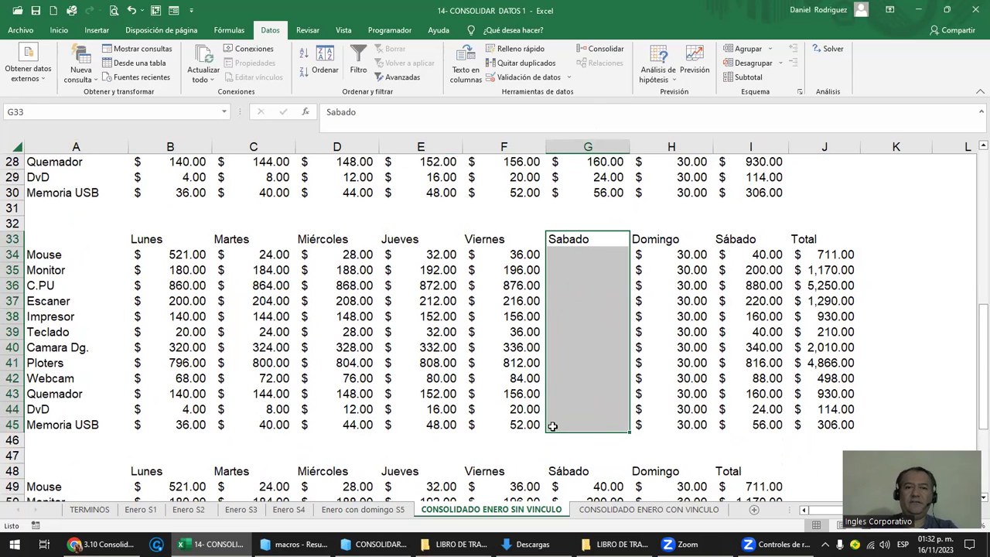
scroll(553, 426, "up", 7)
scroll(552, 427, "up", 2)
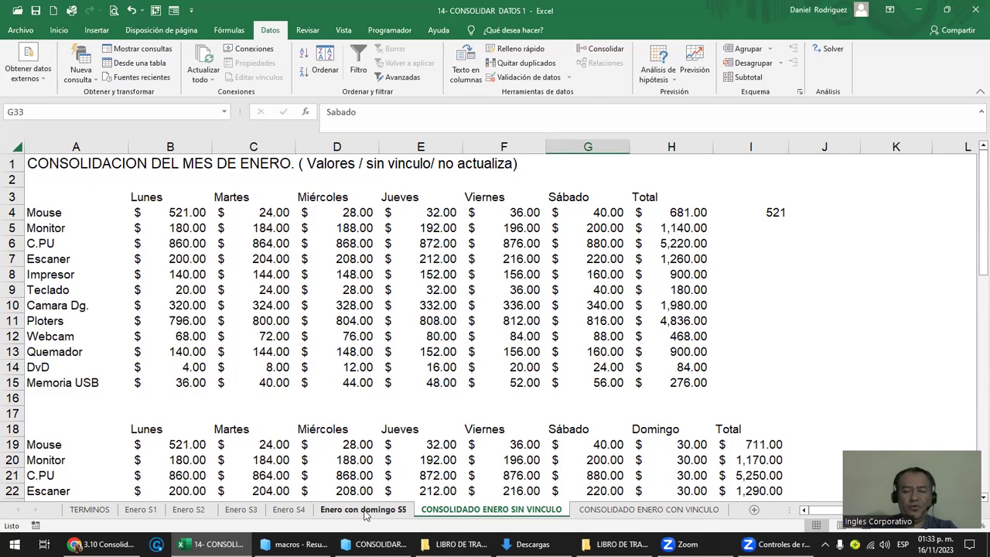
View the Enero S1 first-week sales table from the Productos heading in A3.
left_click(141, 509)
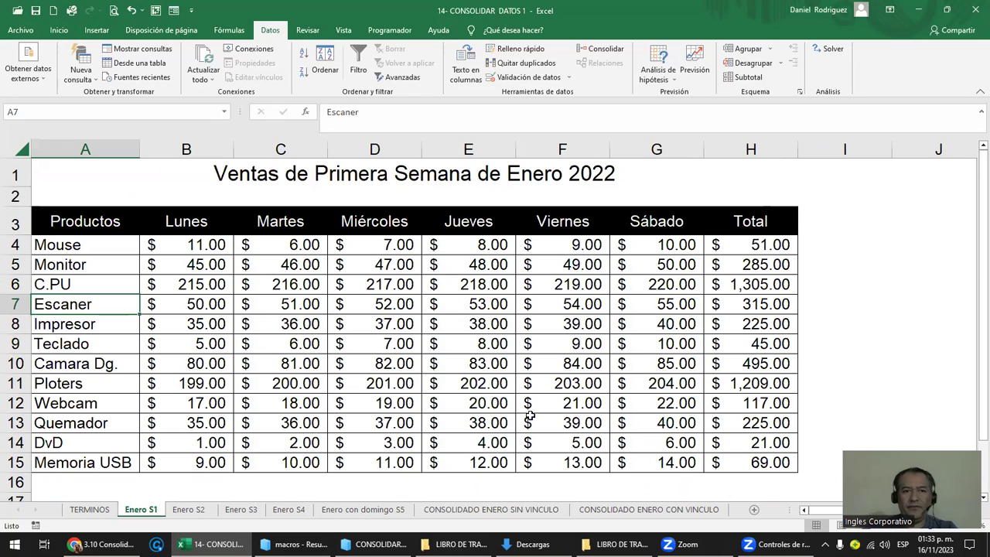
left_click(74, 225)
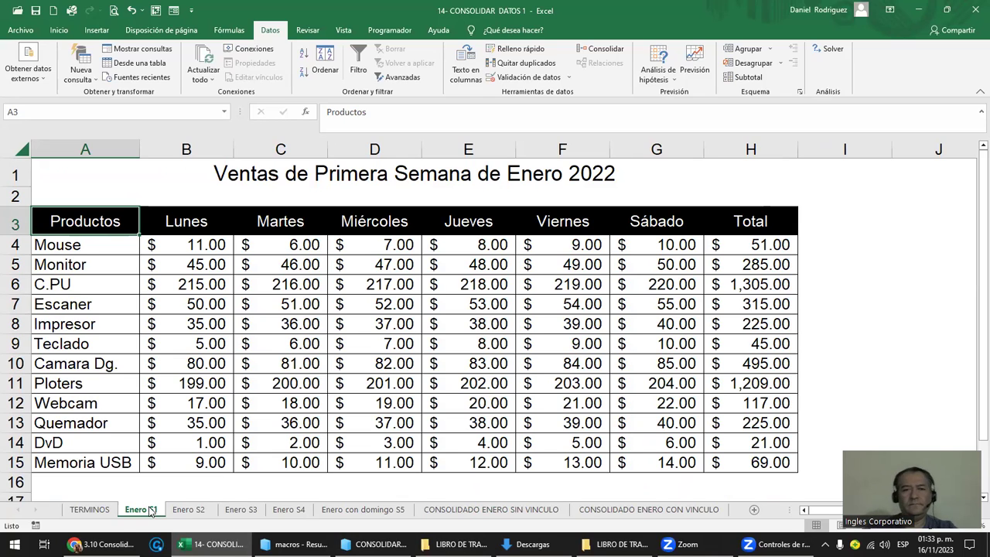
mouse_move(533, 543)
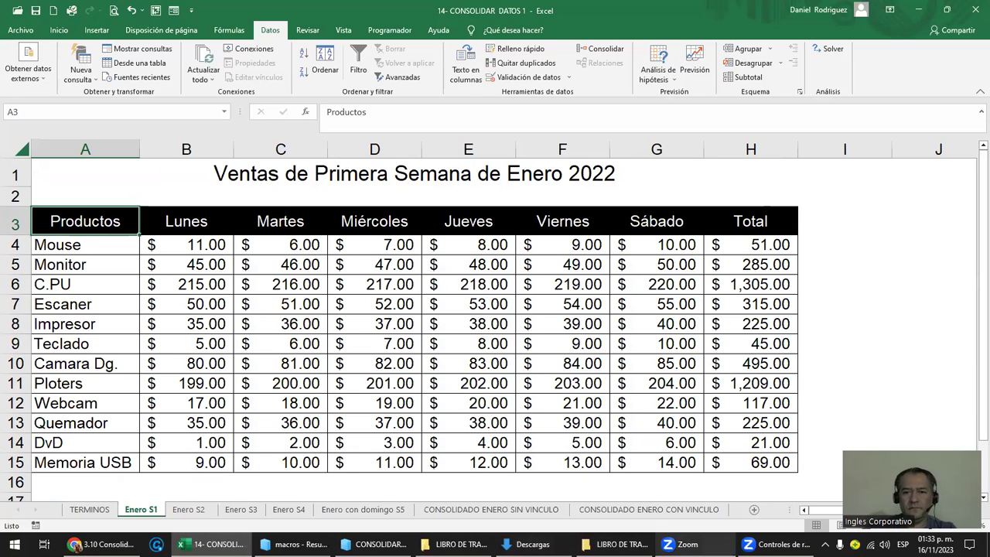
left_click(856, 231)
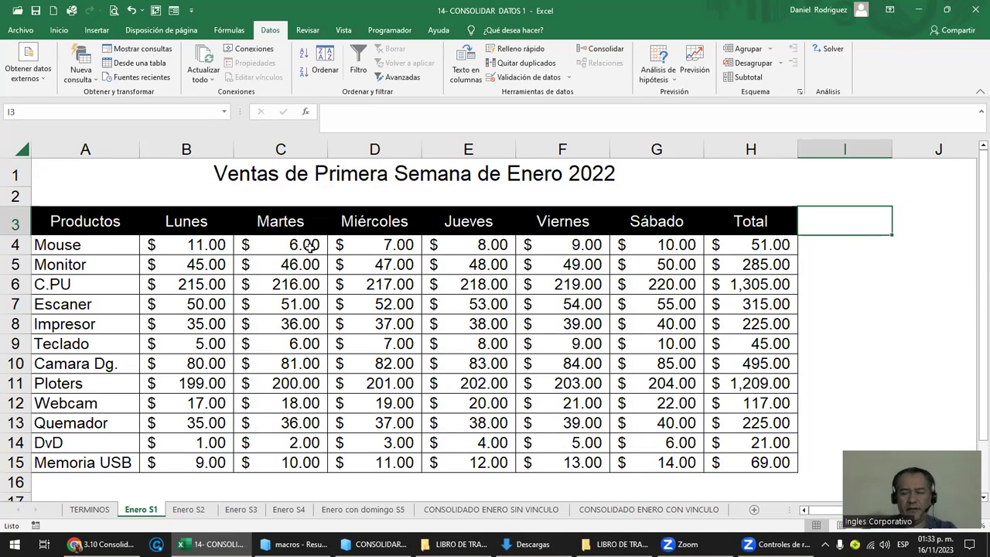
Widen column A on CONSOLIDADO ENERO CON VINCULO and bring up Consolidar.
left_click(663, 511)
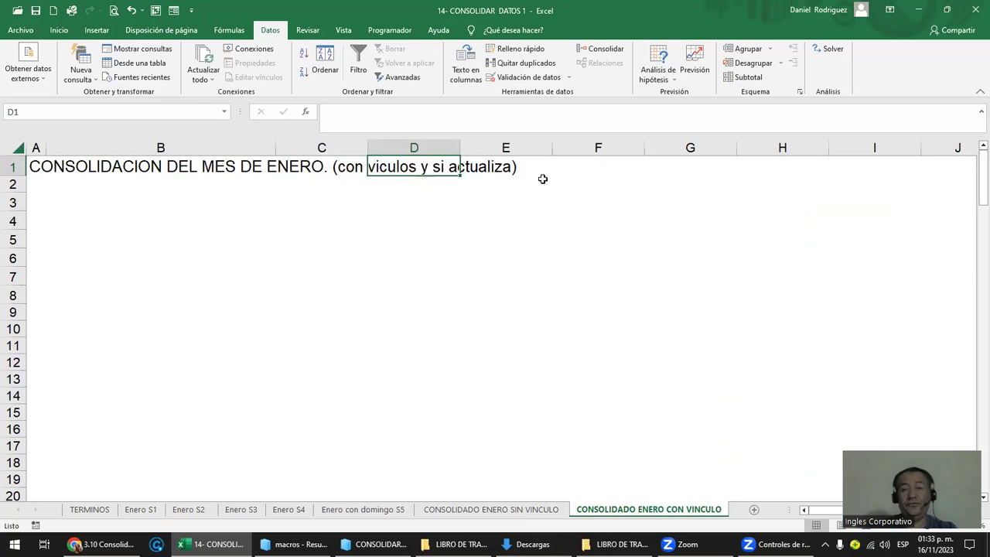
left_click(48, 206)
key("Left")
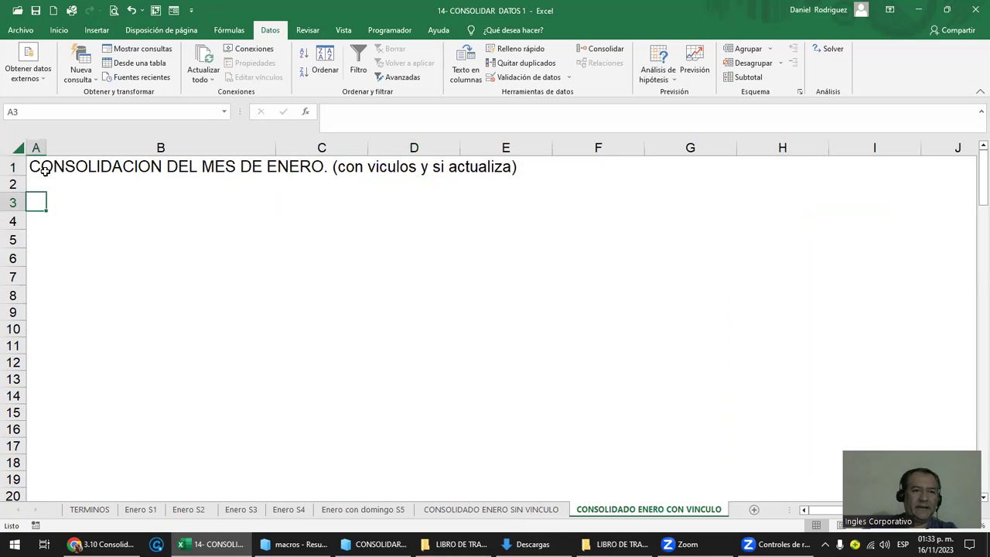
left_click_drag(46, 148, 86, 148)
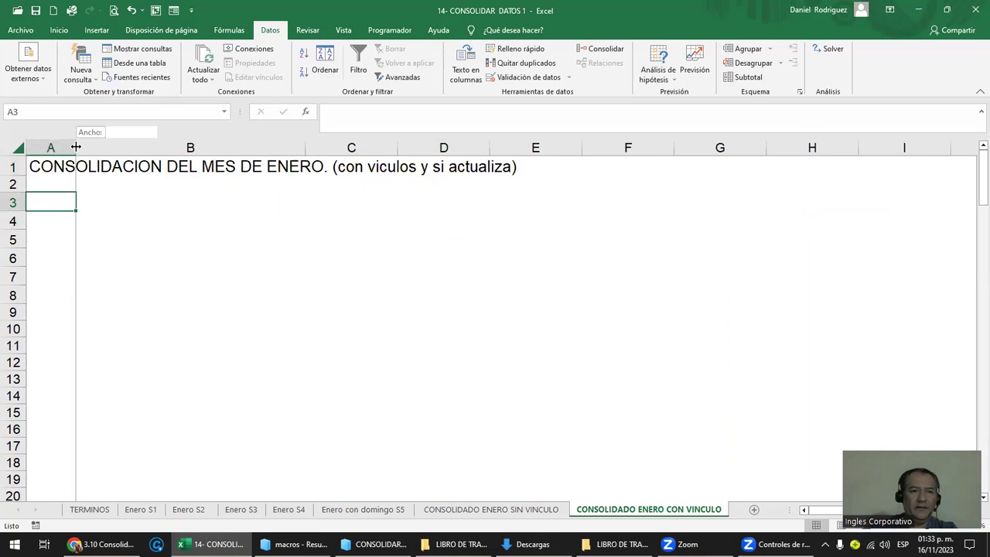
left_click(239, 221)
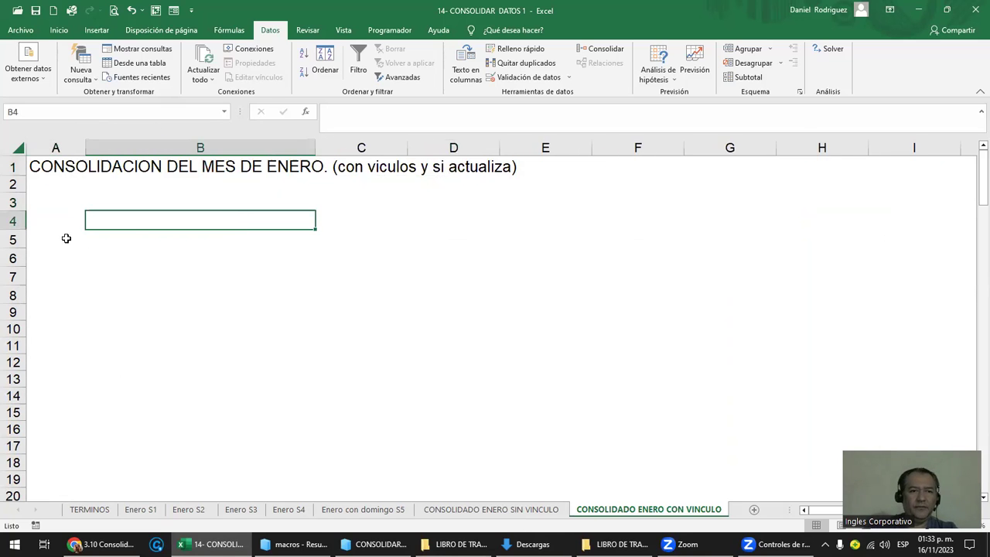
left_click(35, 204)
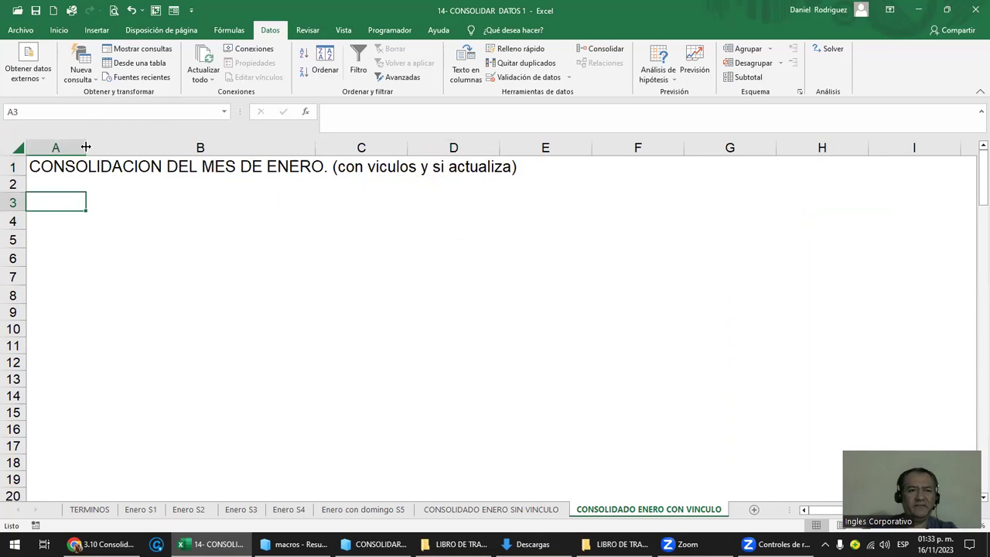
left_click_drag(86, 147, 171, 147)
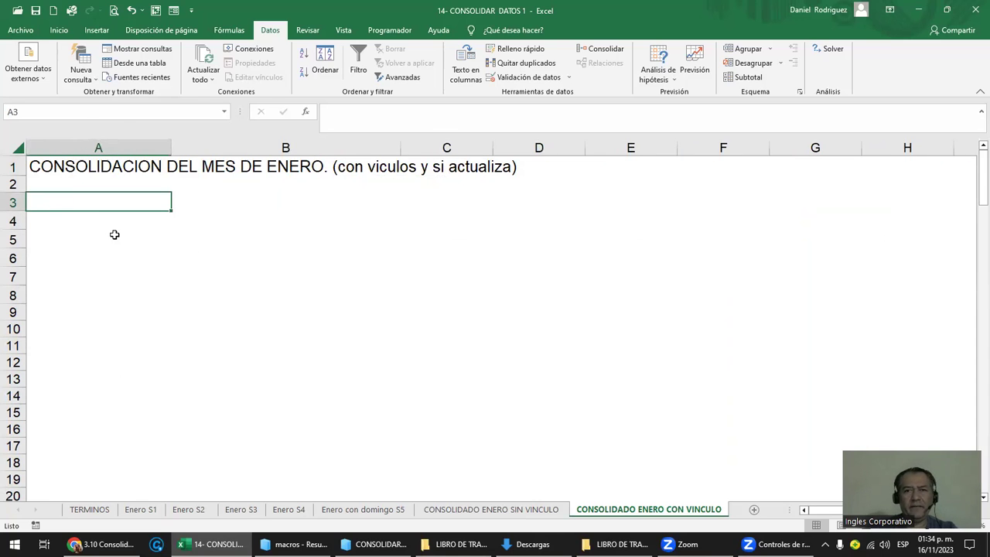
left_click(596, 51)
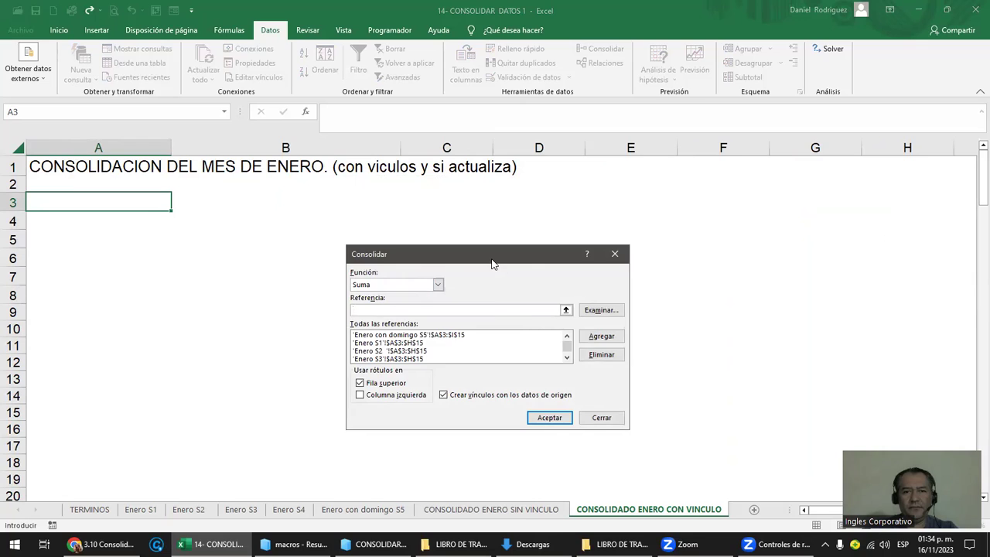
Consolidate by sum without source links, using the left column as row labels.
left_click_drag(491, 259, 535, 205)
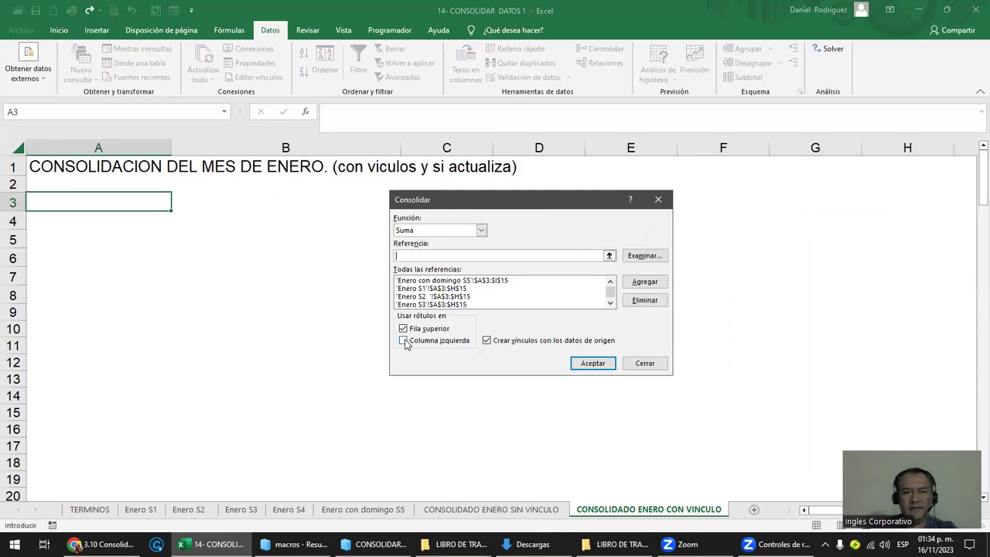
left_click(486, 340)
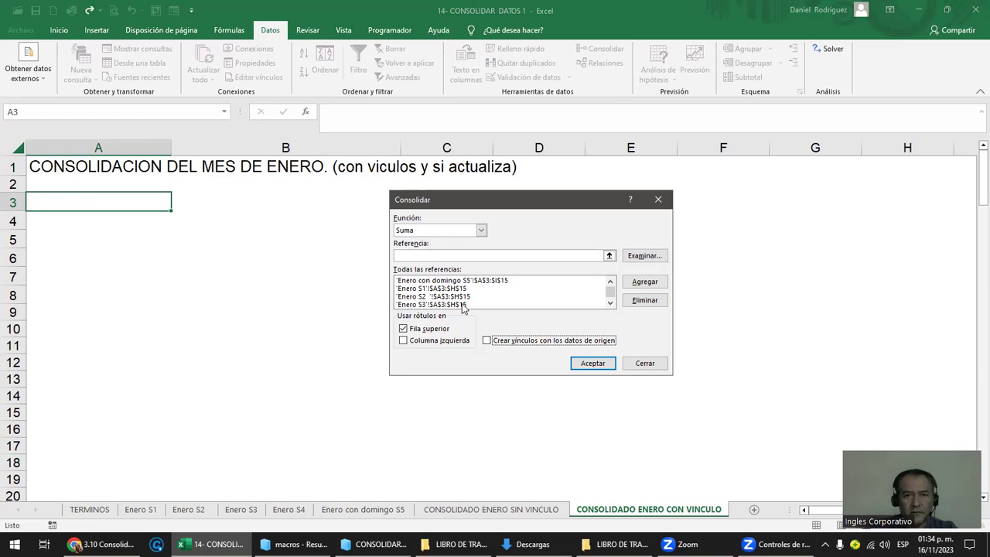
left_click(437, 347)
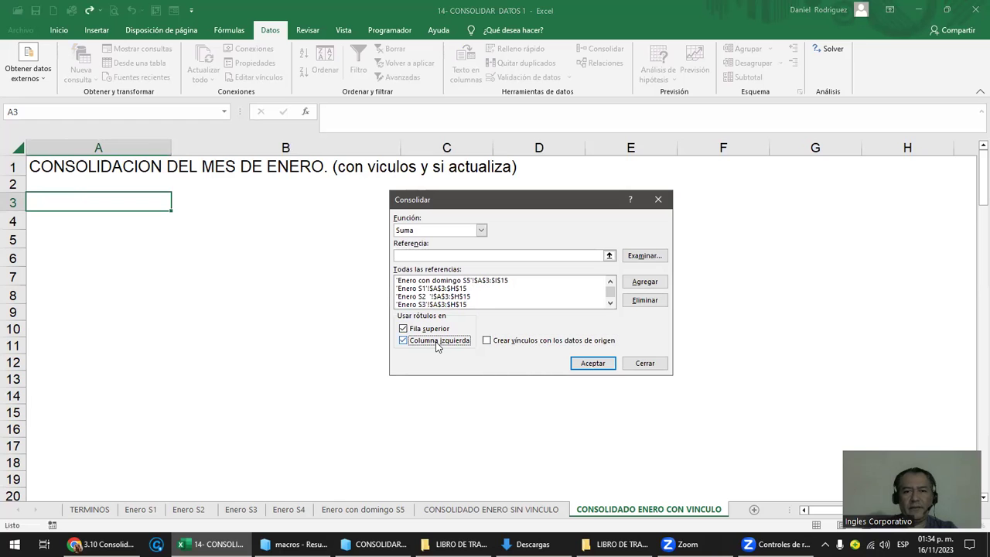
left_click(594, 365)
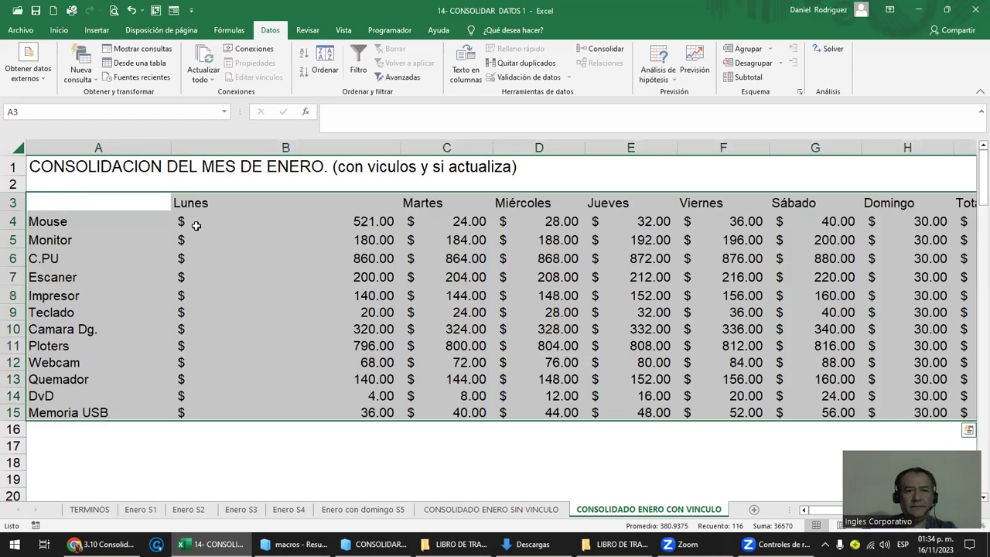
Narrow columns A and B and check the Mouse row totalling 711.00.
left_click(148, 211)
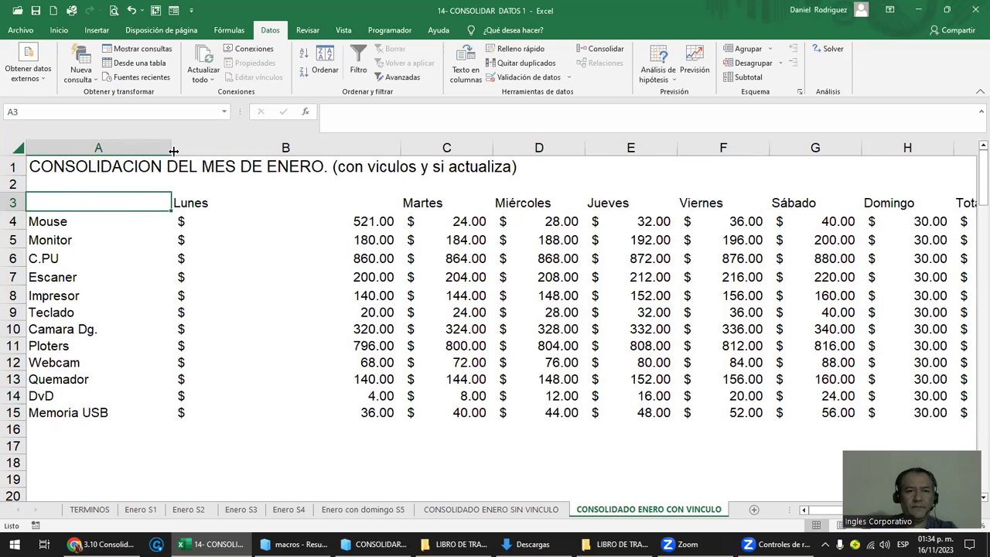
left_click_drag(171, 148, 150, 148)
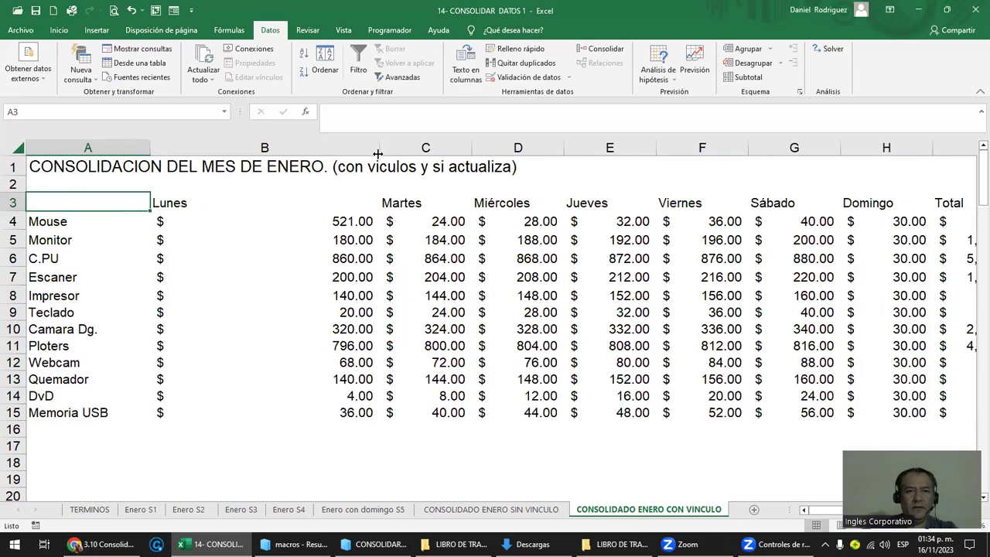
left_click_drag(375, 153, 266, 154)
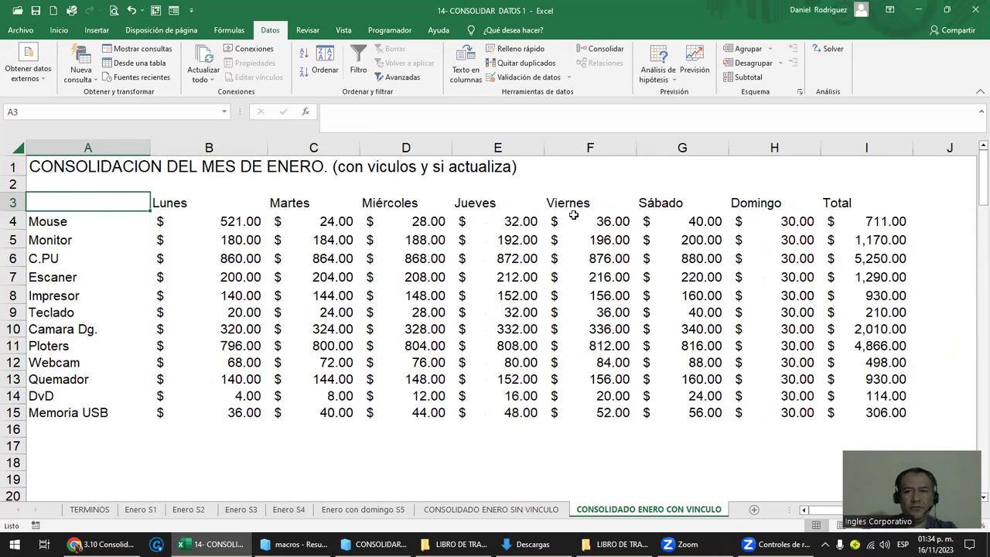
left_click(890, 226)
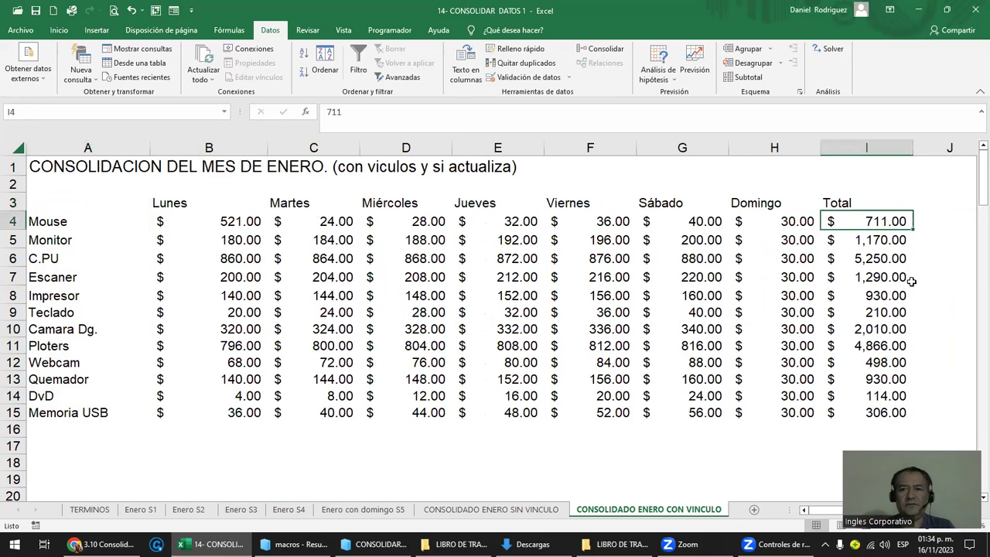
key("Right")
key("Left")
key("Left")
key("Left")
key("Left")
key("Left")
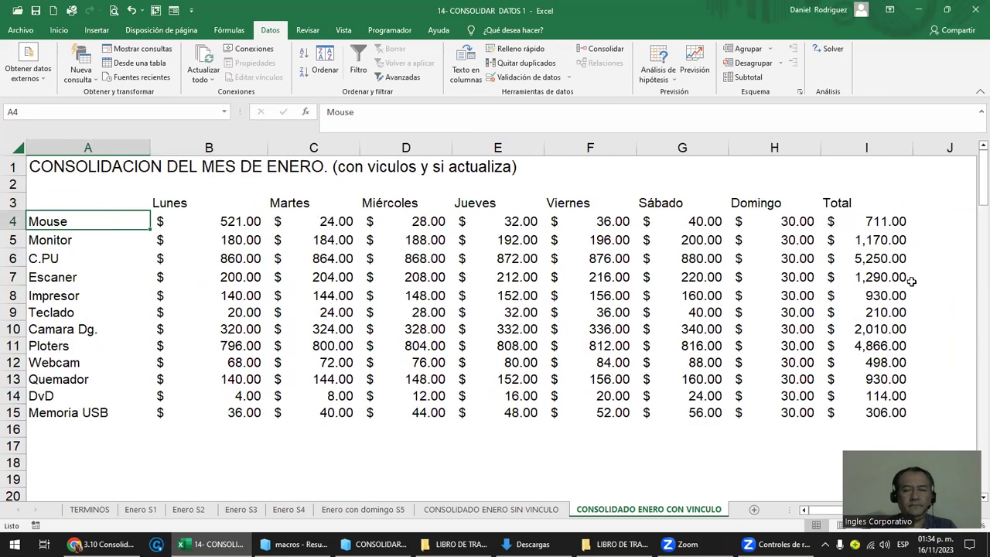
left_click(77, 201)
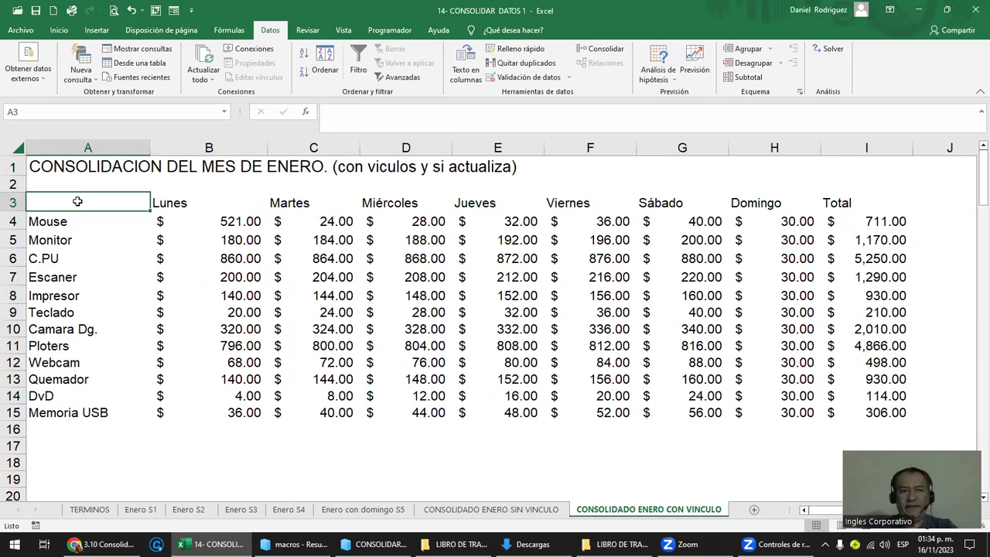
Clear the consolidated table starting at A3 and reopen Consolidar with A3 selected.
key("shift+Right")
key("shift+Right")
key("shift+Right")
key("shift+Right")
key("shift+Right")
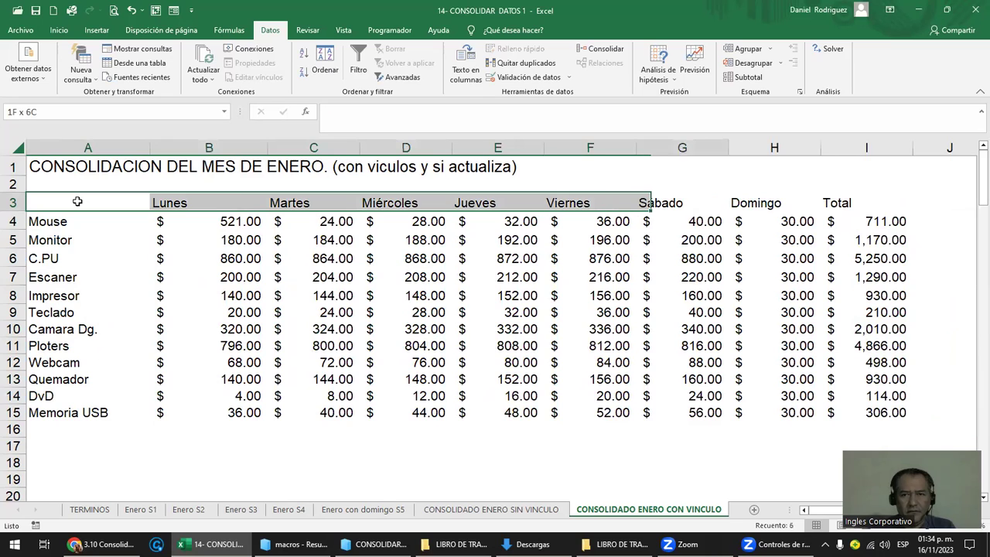
key("shift+Right")
key("shift+Right")
key("shift+Right")
key("shift+Down")
key("shift+Down")
key("shift+Down")
key("shift+Down")
key("shift+Down")
key("shift+Down")
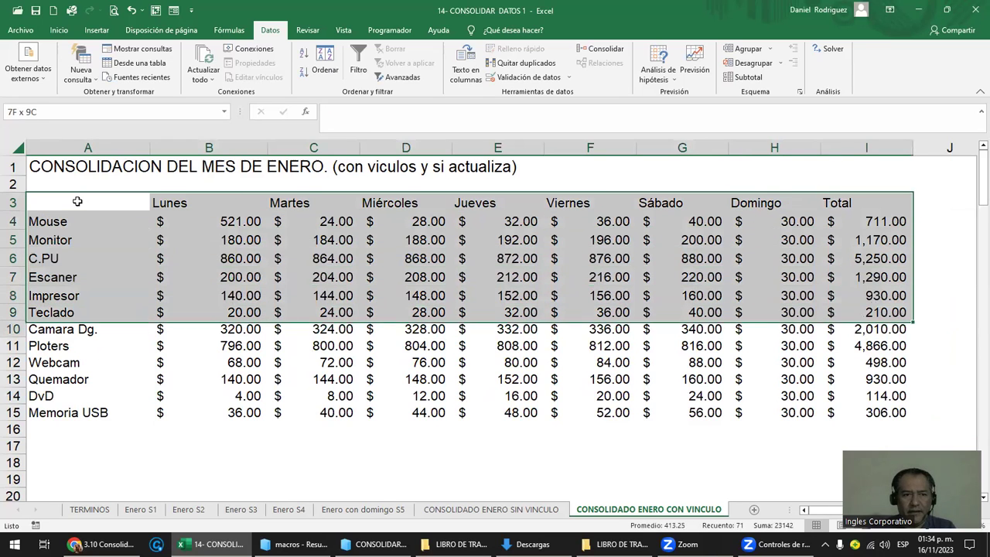
key("shift+Down")
key("shift+Down")
key("shift+Down")
key("shift+Down")
key("shift+Down")
key("shift+Down")
key("shift+Down")
key("Delete")
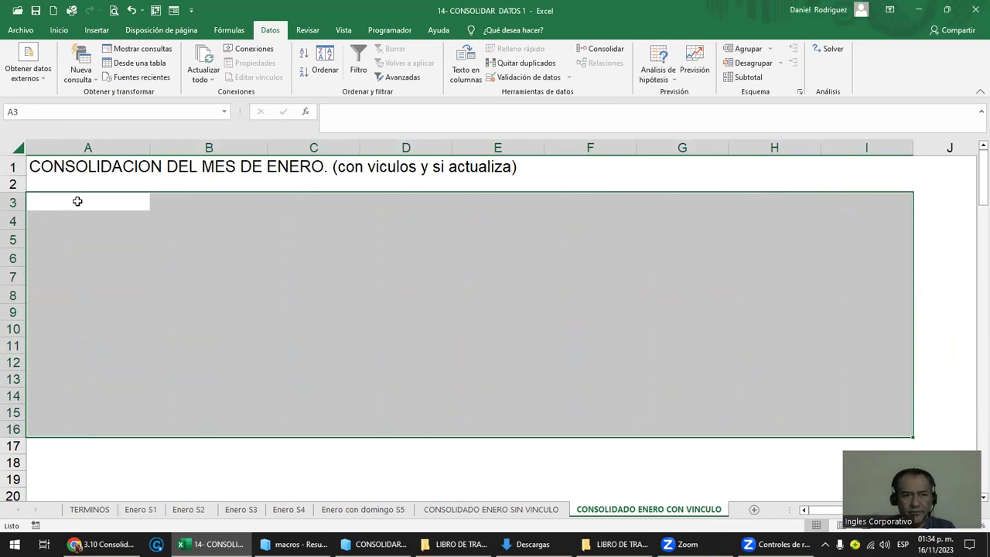
left_click(77, 201)
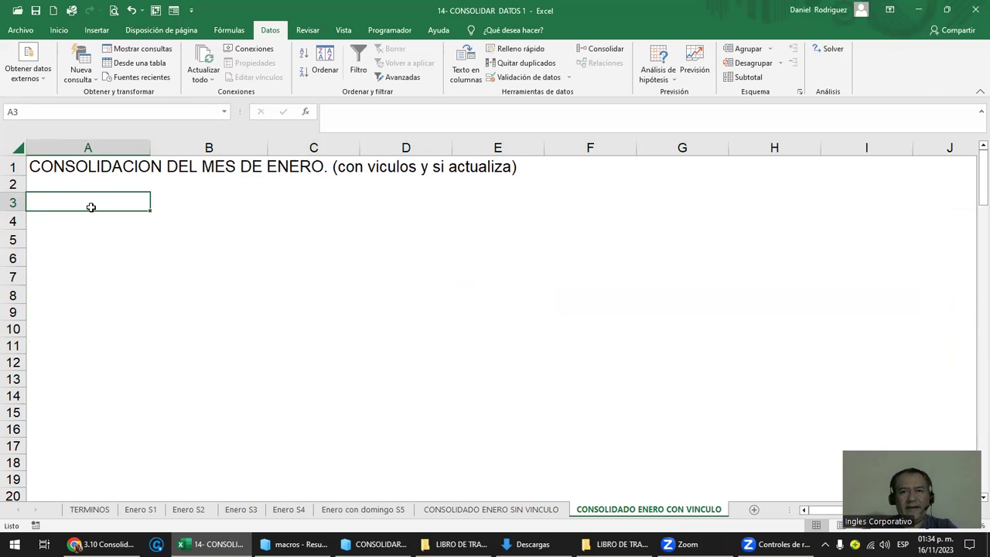
left_click(601, 48)
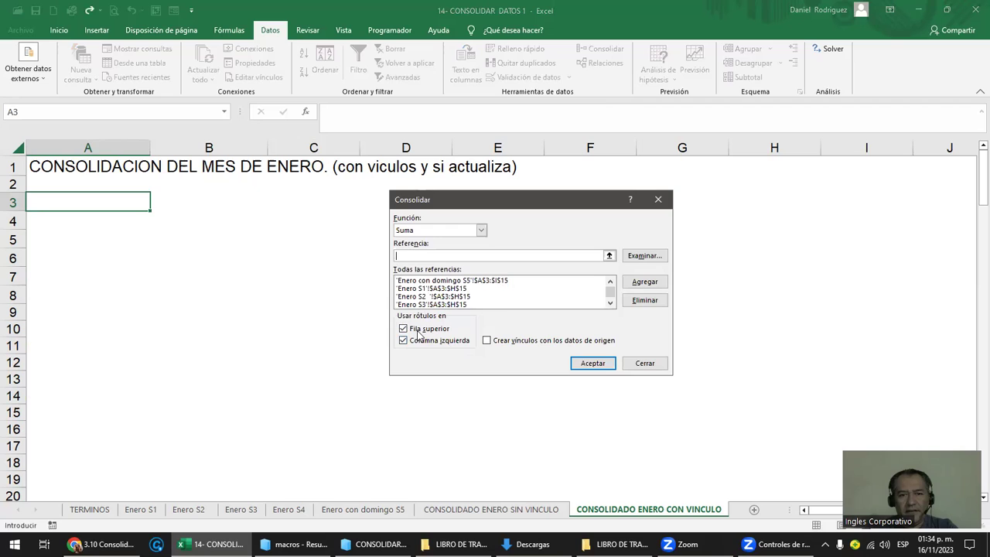
left_click(488, 341)
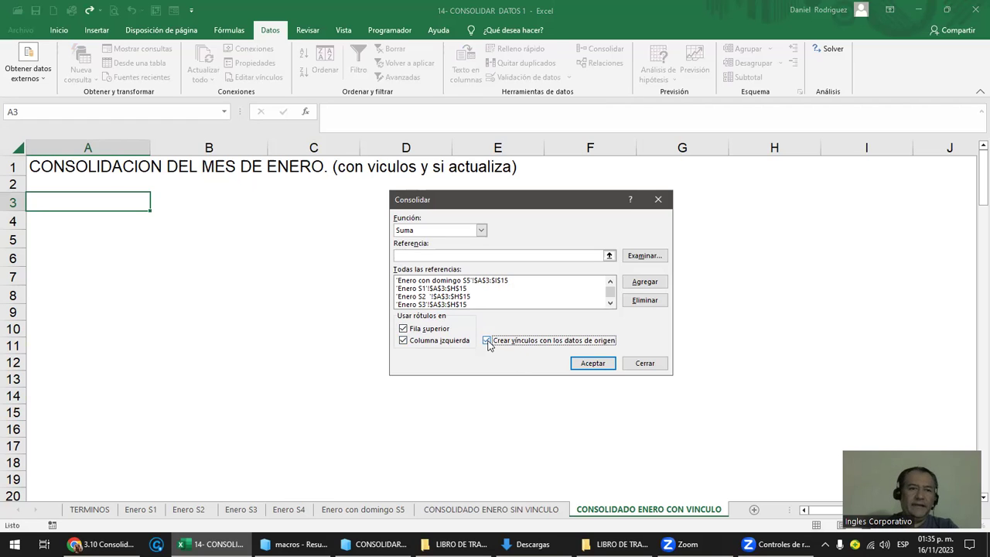
left_click(593, 364)
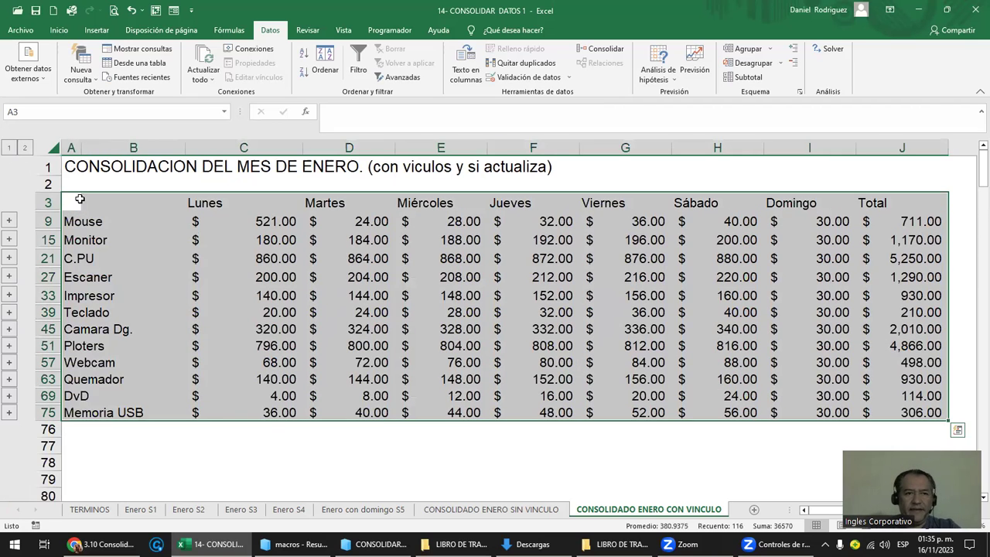
mouse_move(123, 203)
left_mouse_down()
mouse_move(837, 329)
mouse_move(873, 409)
left_mouse_up()
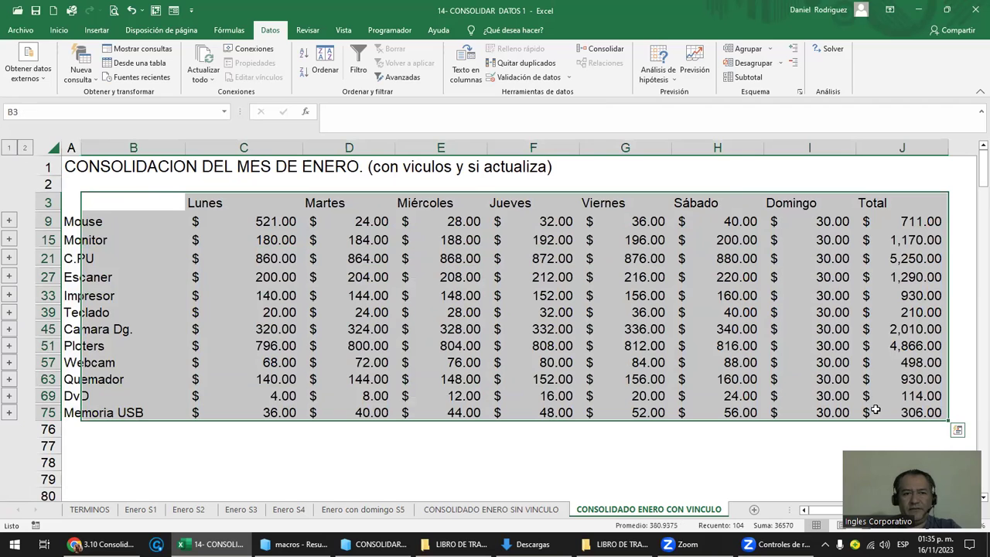
left_click(280, 235)
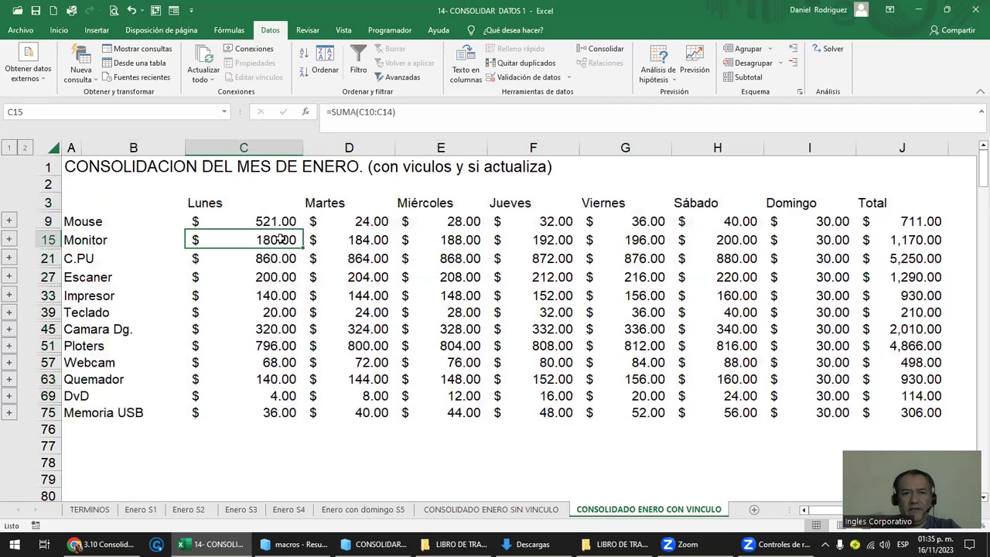
key("Up")
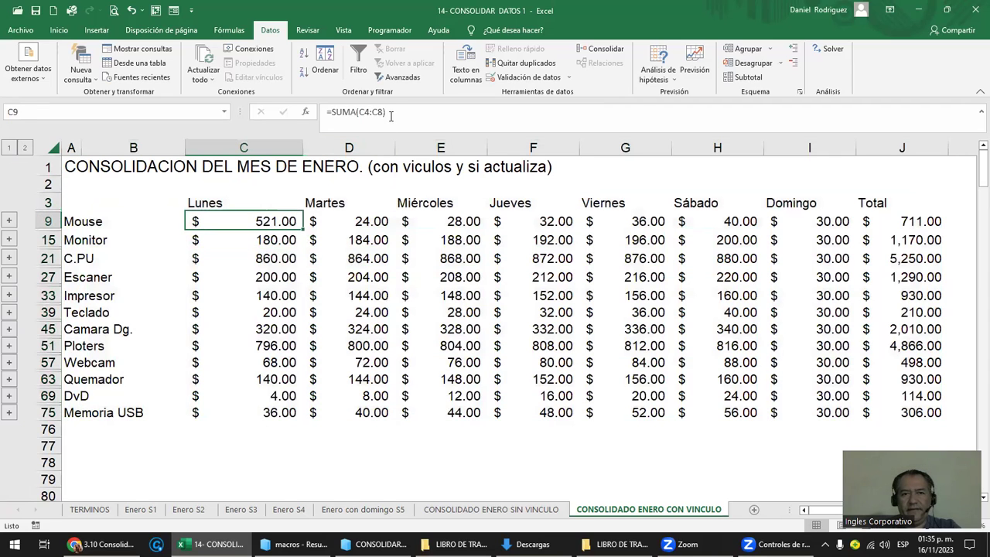
key("F2")
key("Escape")
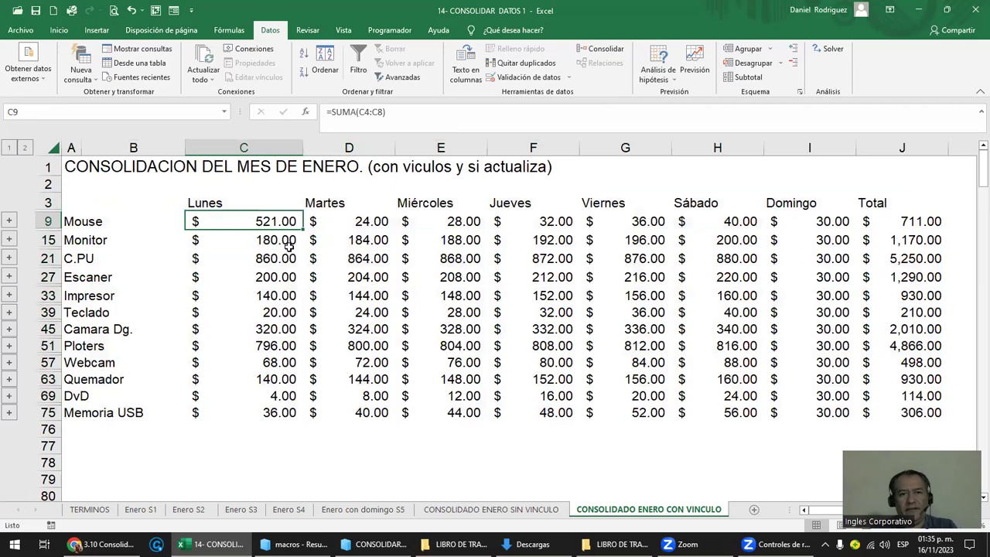
key("F2")
key("Escape")
key("Down")
key("F2")
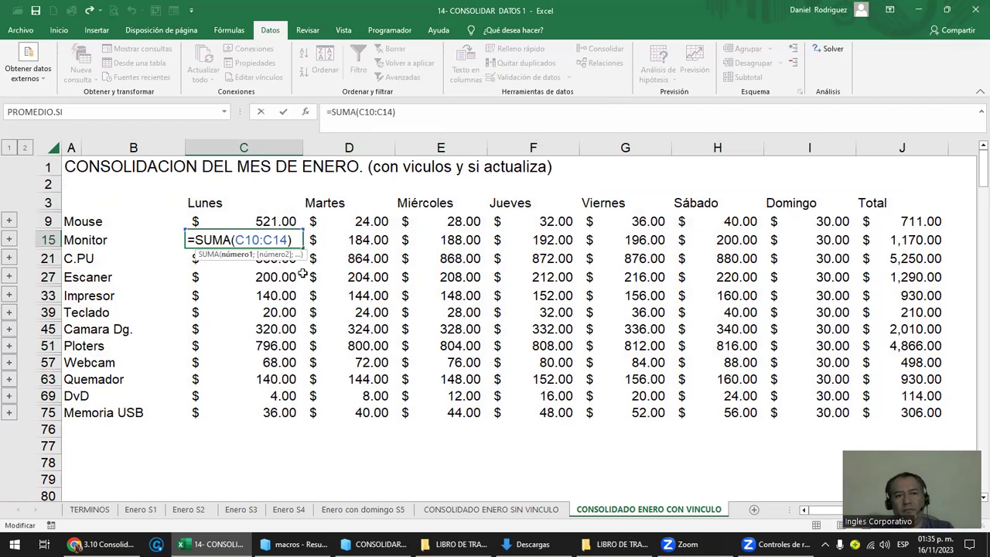
key("Escape")
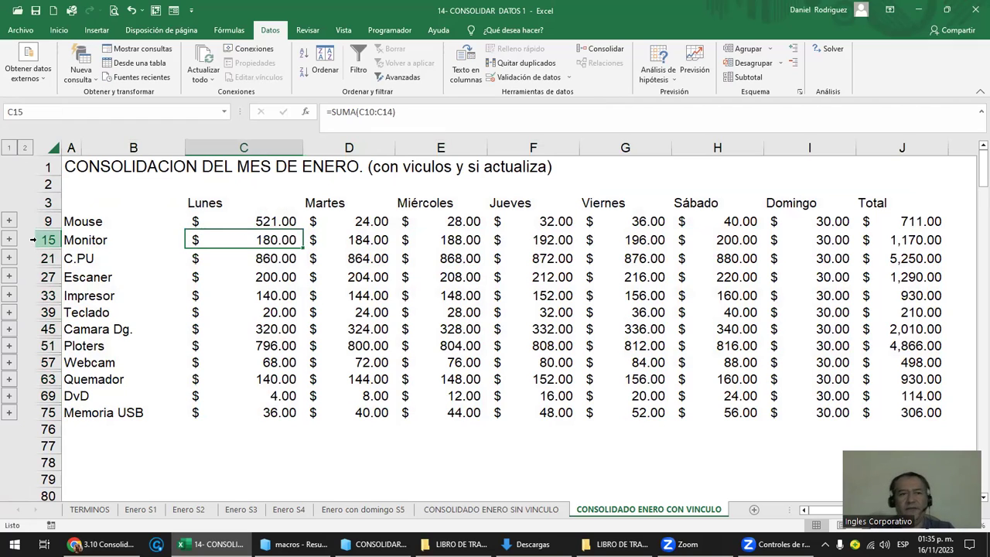
left_click(266, 221)
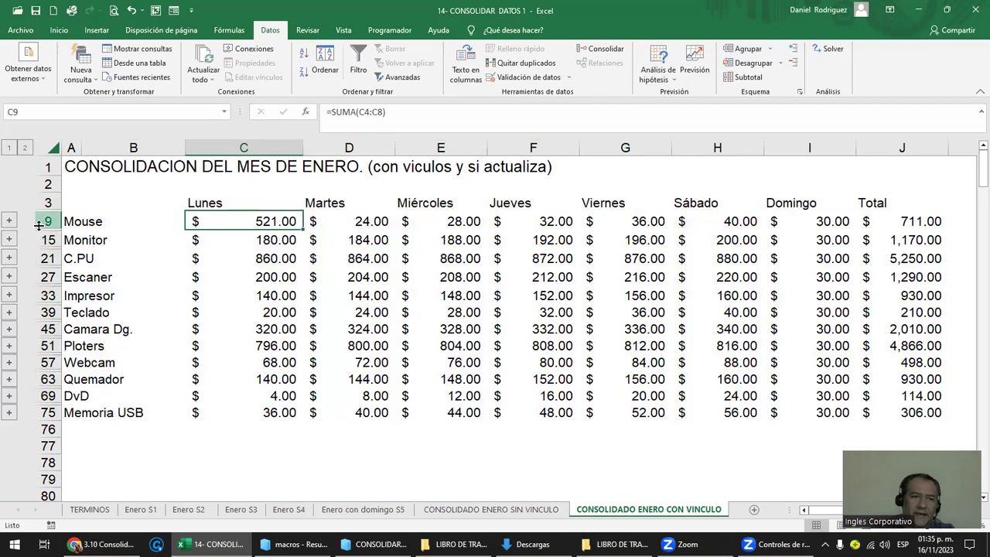
left_click(8, 222)
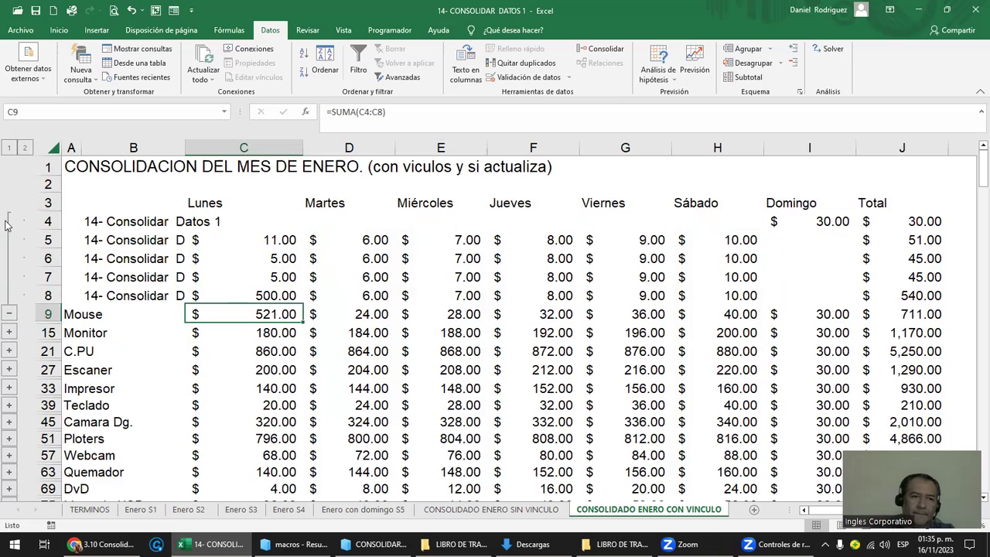
left_click_drag(272, 239, 272, 296)
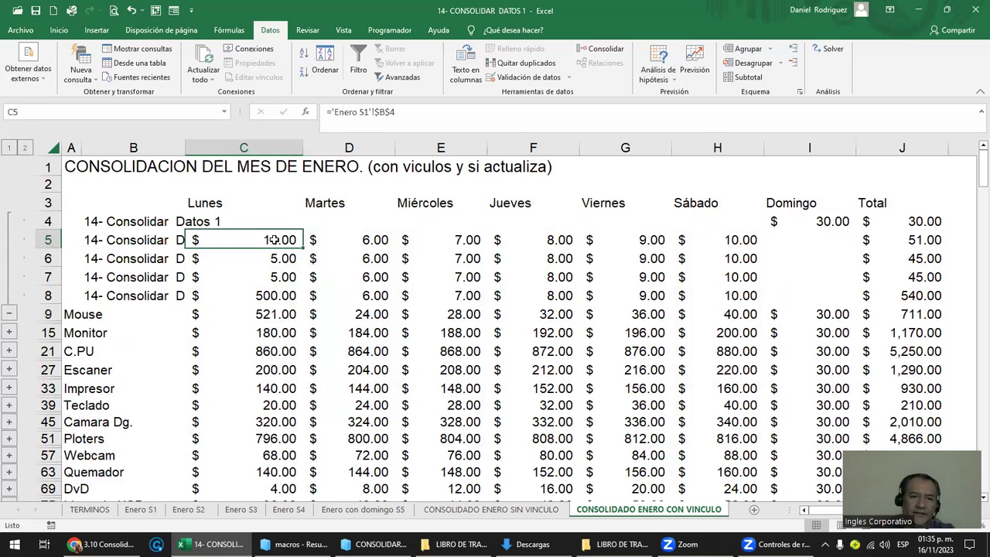
left_click_drag(185, 147, 317, 148)
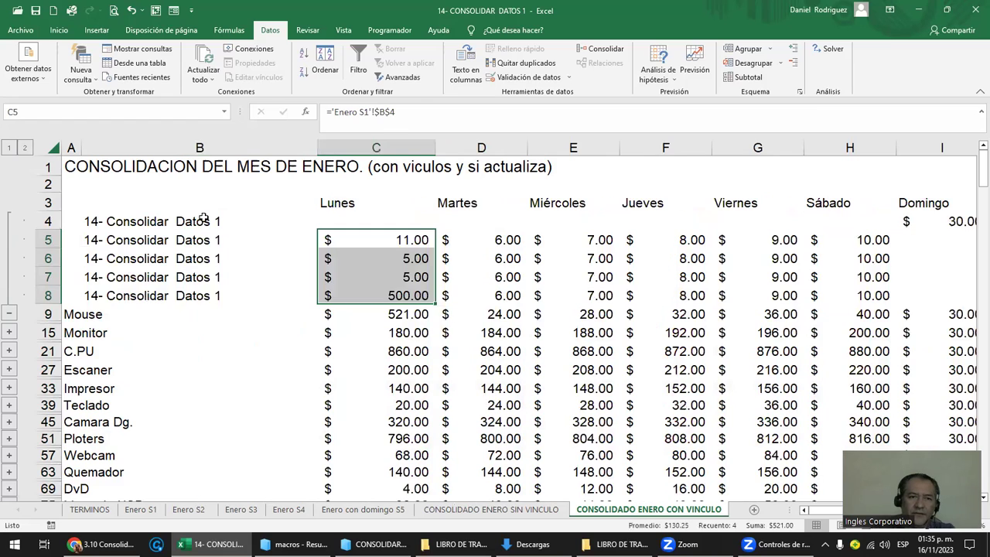
left_click(259, 222)
left_click_drag(393, 235, 399, 294)
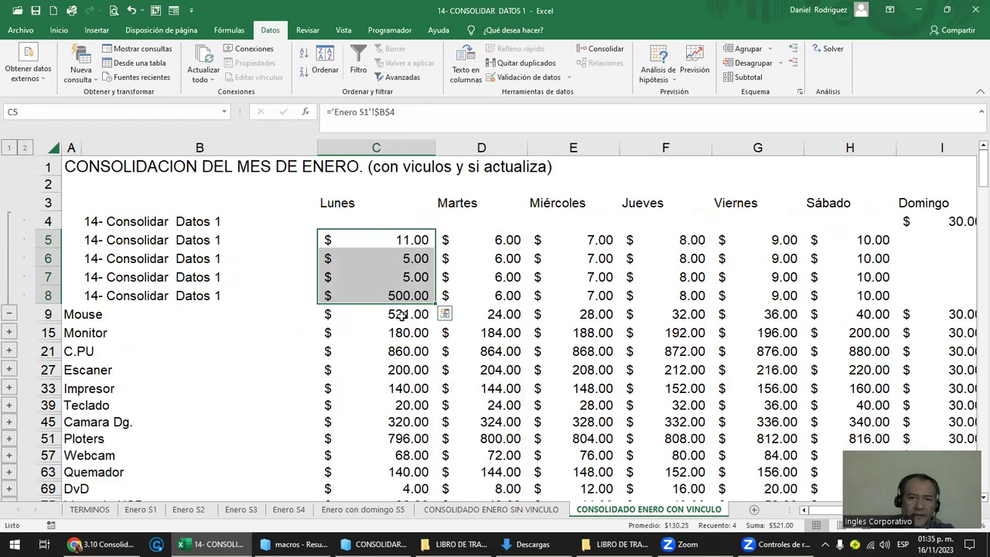
left_click(402, 314)
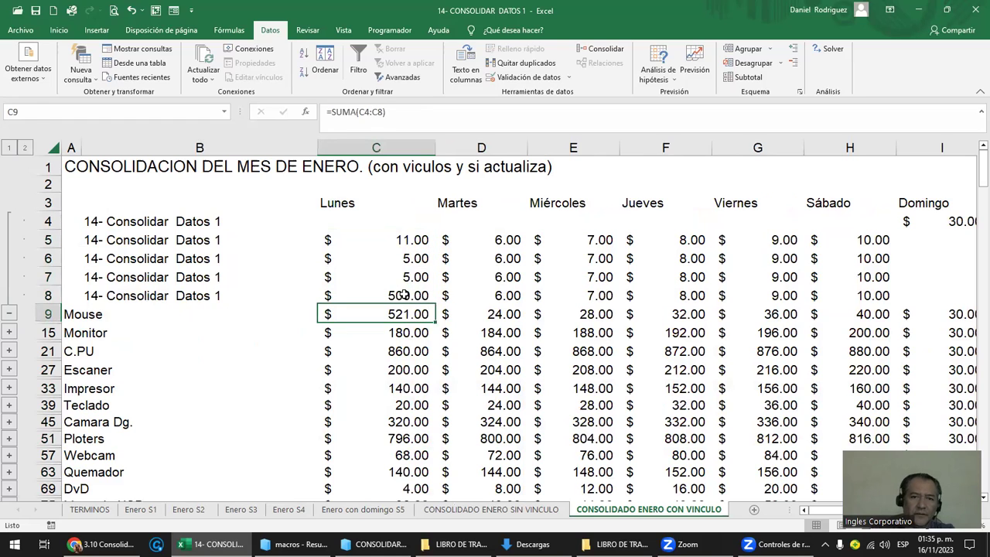
left_click_drag(402, 295, 405, 240)
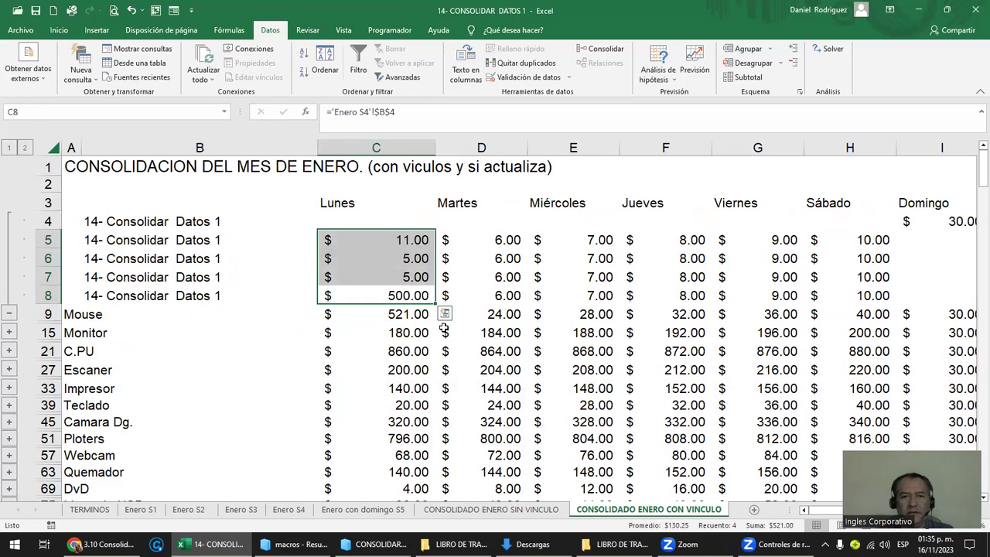
key("shift+Up")
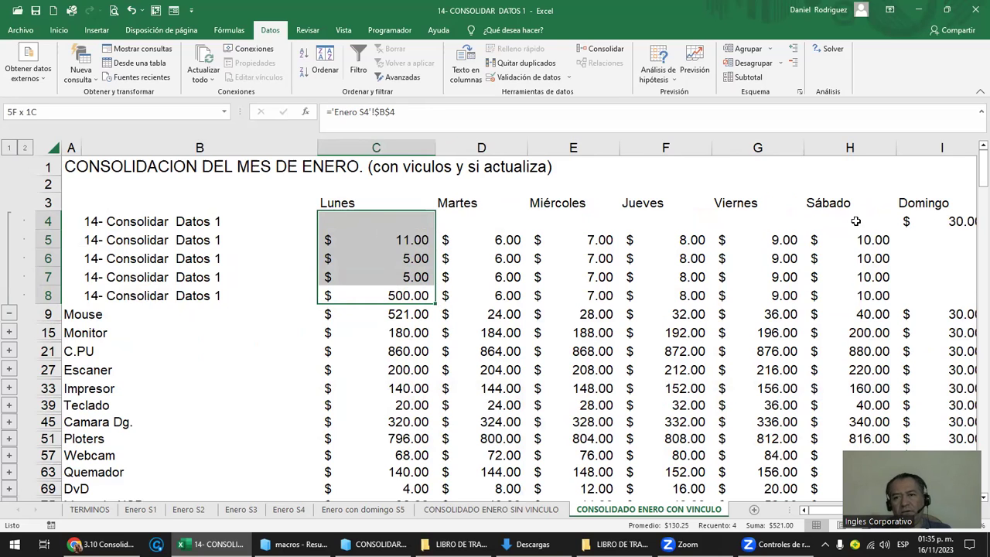
left_click(935, 217)
left_click(925, 243)
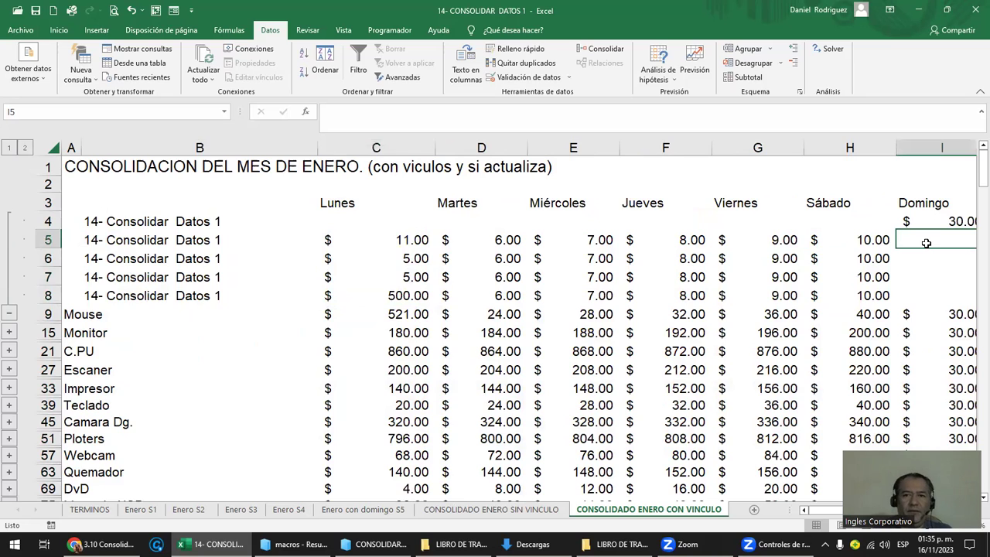
left_click_drag(925, 243, 686, 296)
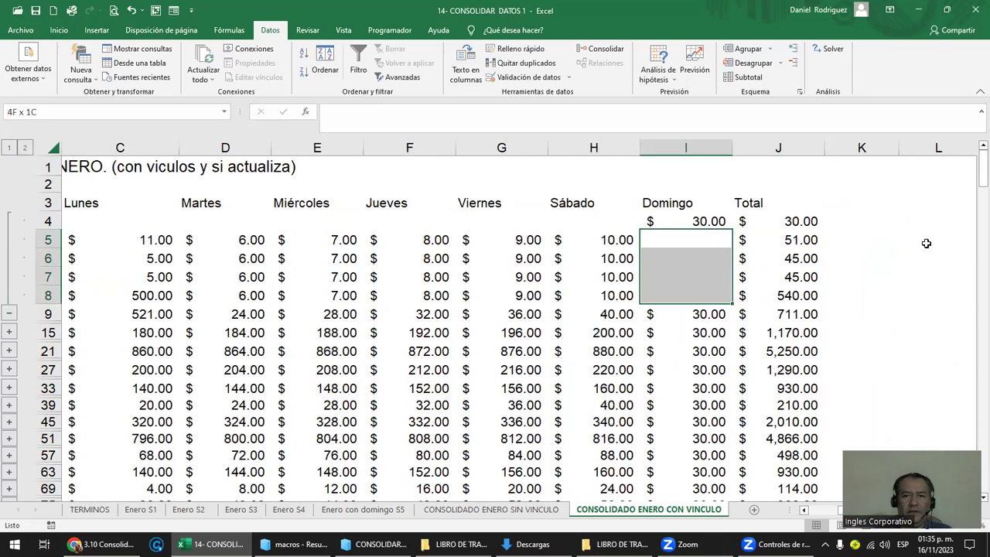
key("Up")
key("Left")
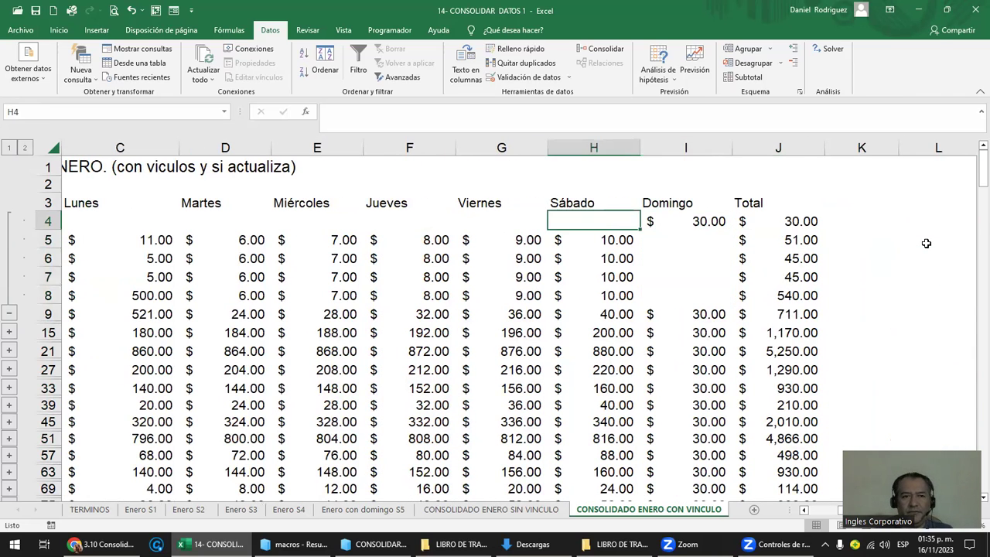
key("Home")
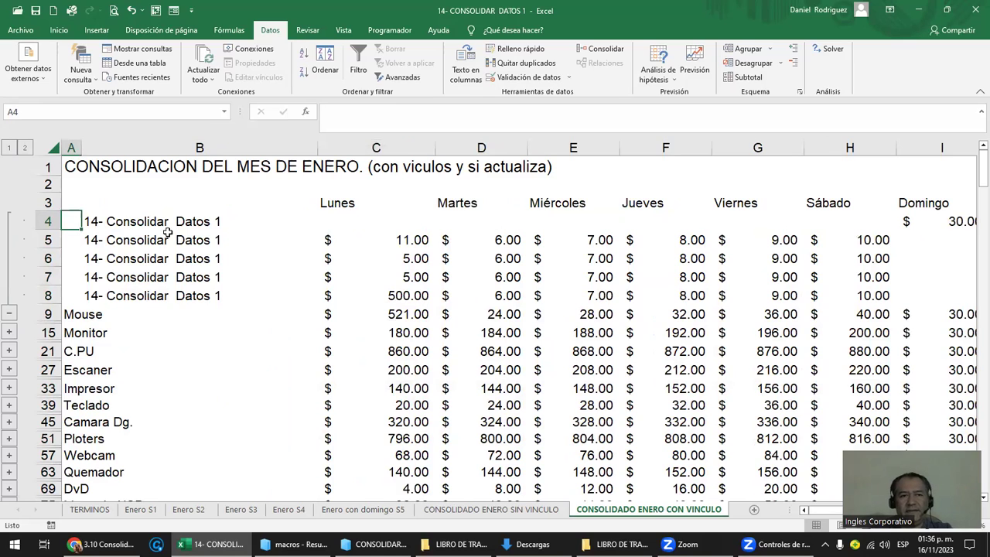
left_click(173, 221)
left_click_drag(172, 221, 191, 295)
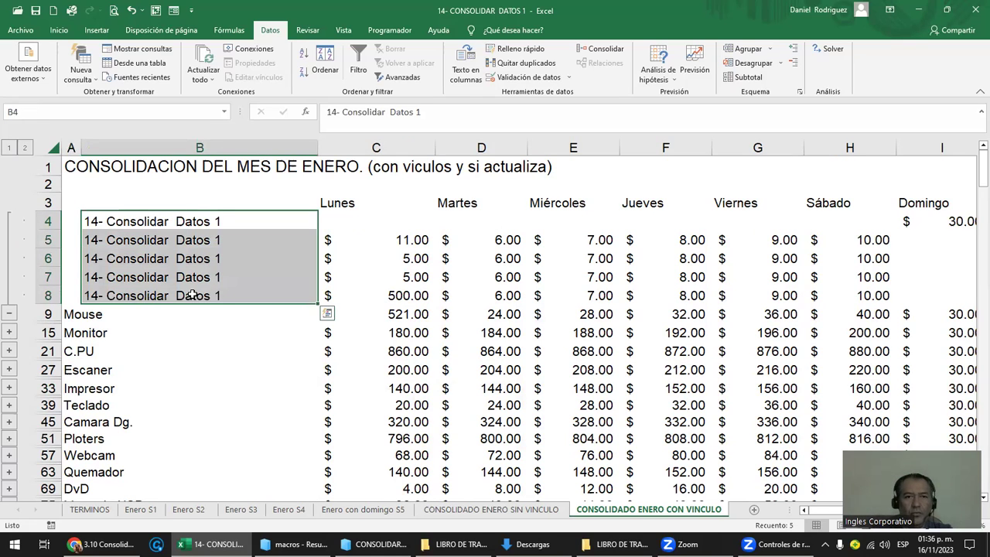
left_click(409, 241)
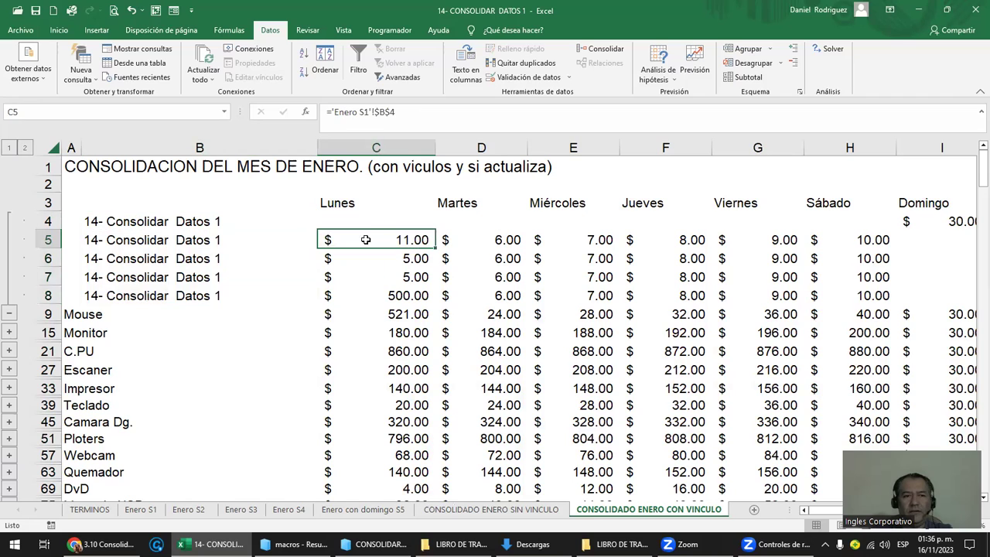
Collapse the Mouse group and expand Monitor to inspect its linked Lunes detail values.
left_click(9, 315)
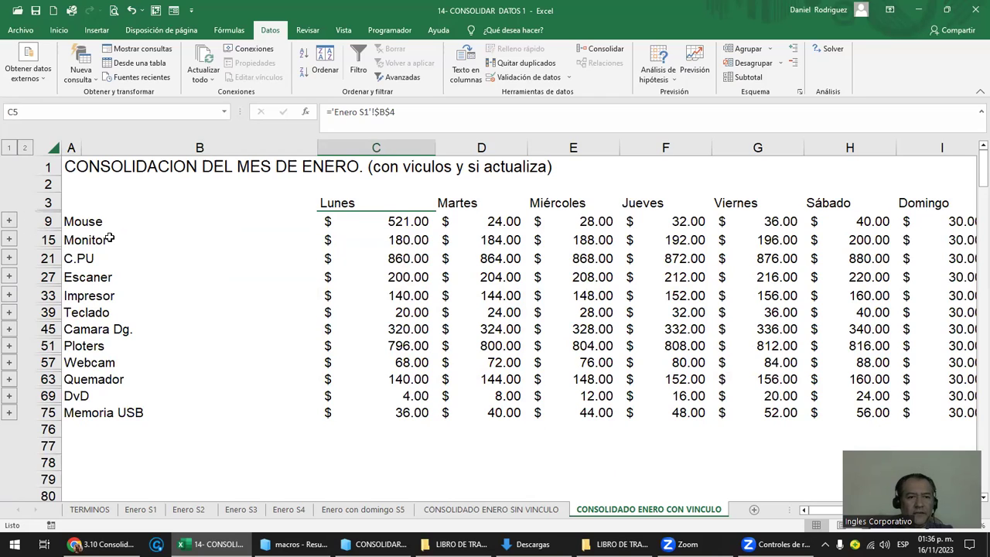
left_click(395, 242)
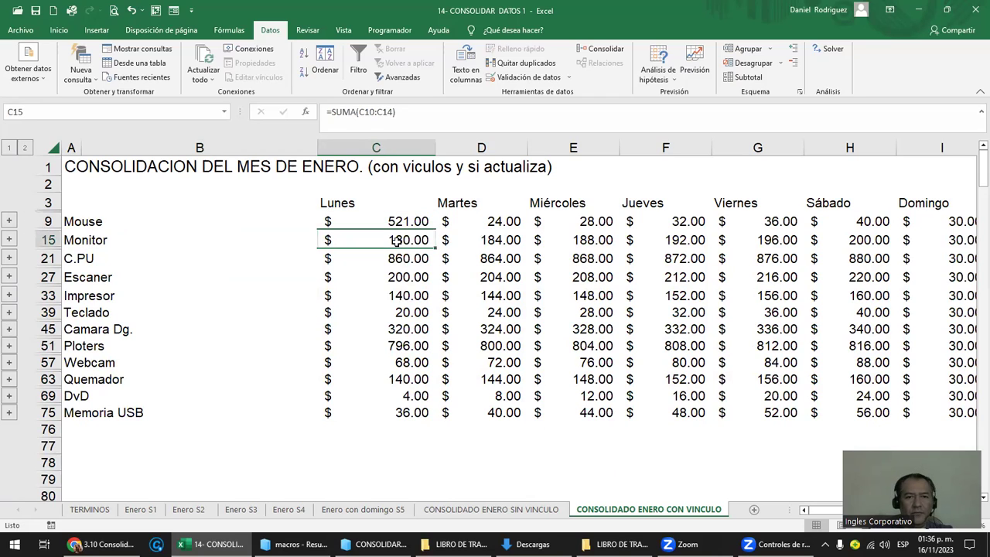
left_click(9, 240)
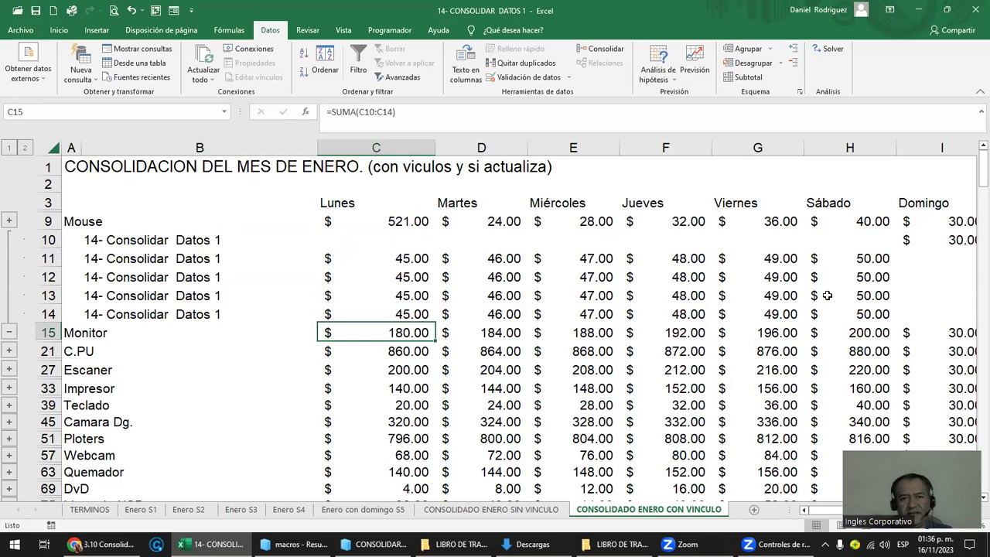
key("Up")
key("shift+Up")
key("shift+Up")
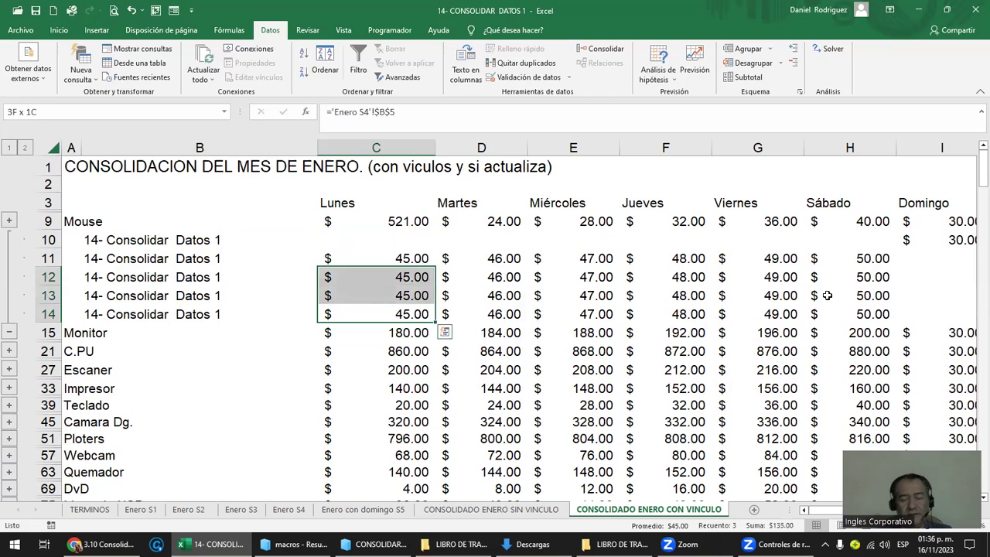
key("shift+Up")
key("shift+Up")
key("shift+Up")
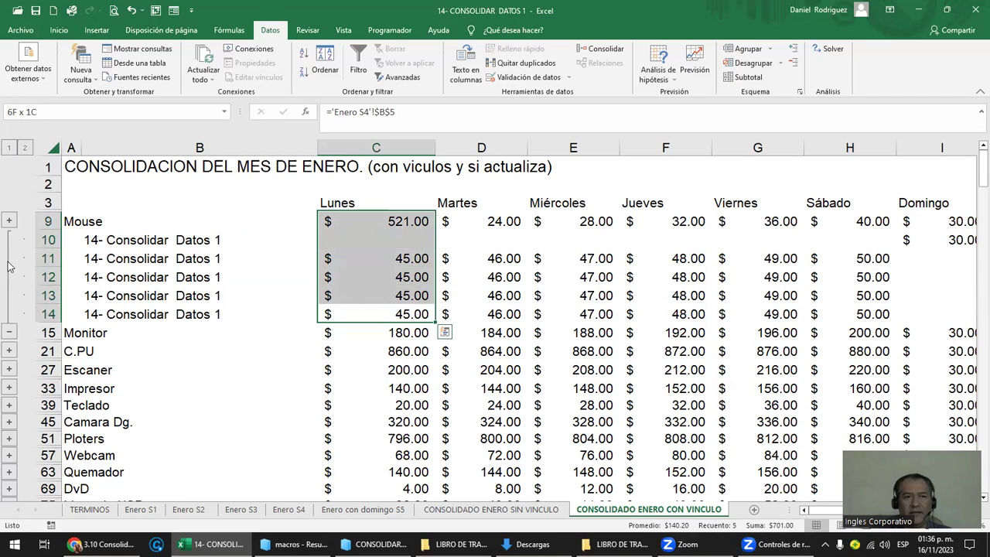
left_click(9, 333)
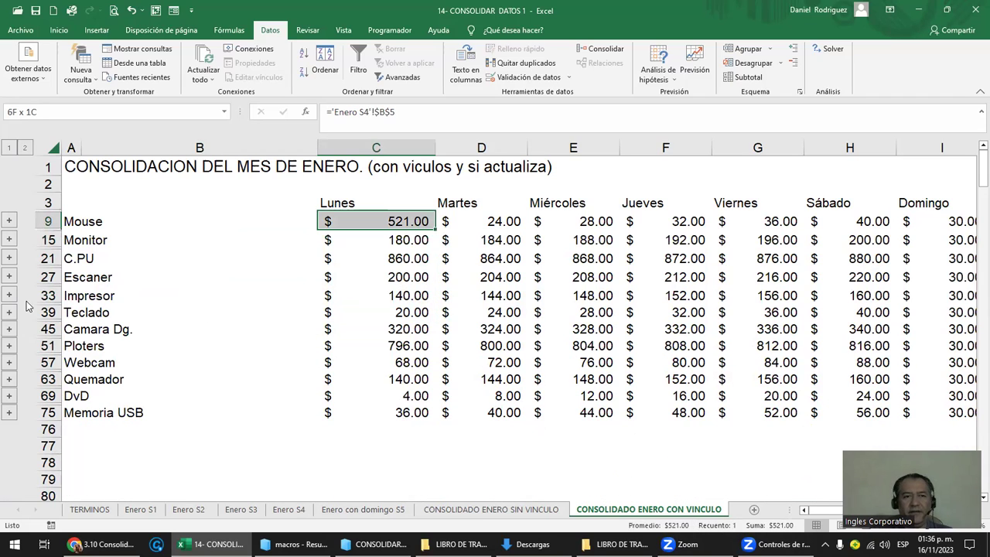
left_click(392, 221)
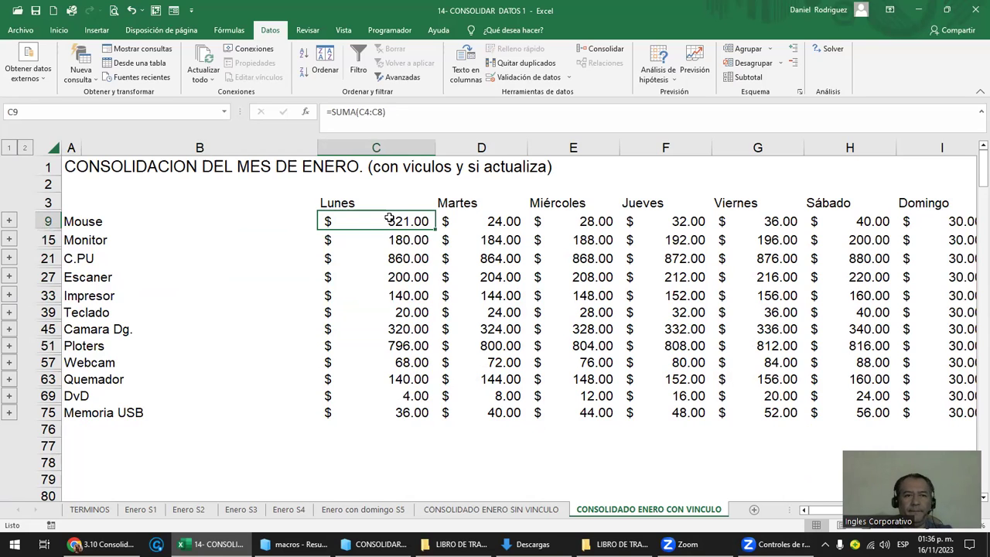
Switch to outline level 2, then 1, then 2 again to show all details, then browse the source labels.
left_click(25, 149)
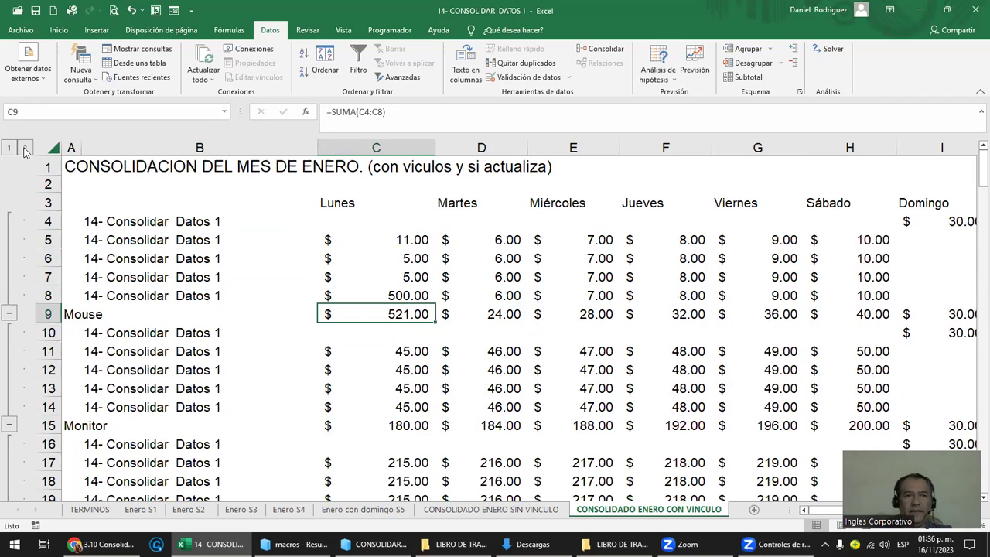
left_click(10, 149)
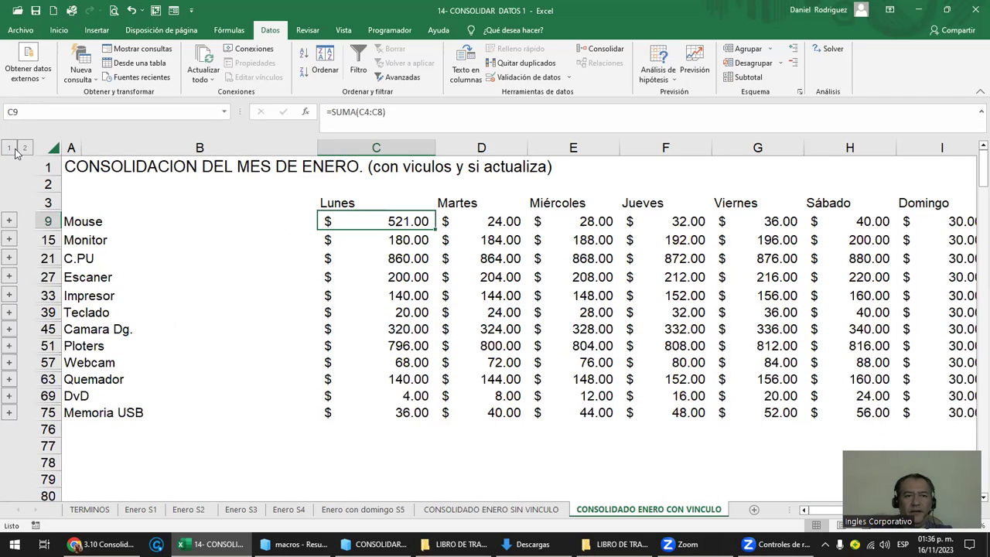
left_click(28, 151)
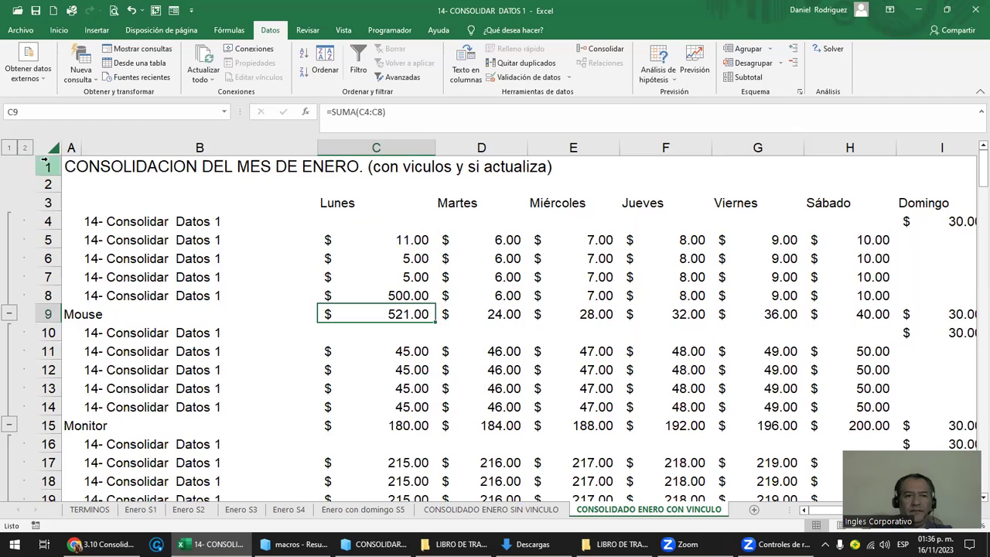
left_click(191, 221)
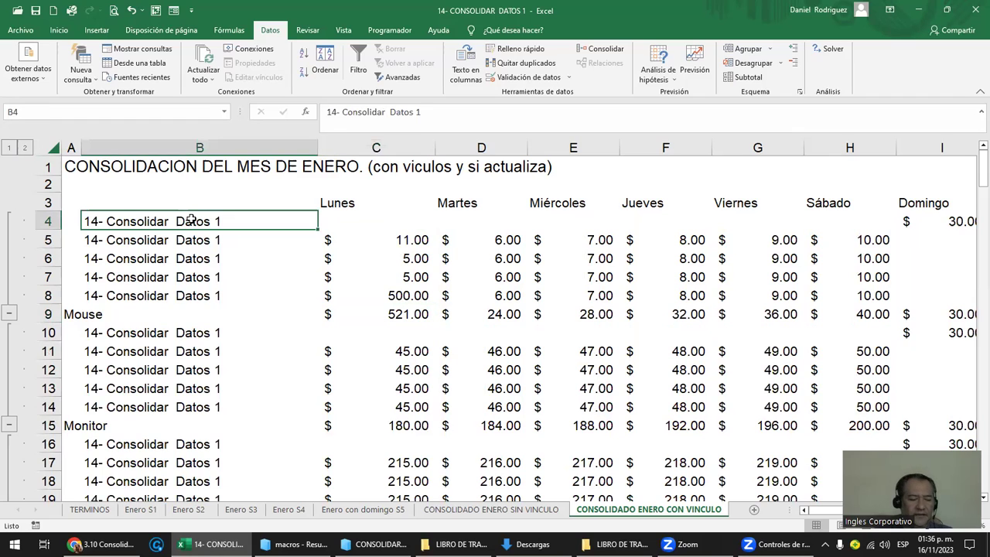
key("shift+Down")
key("shift+Down")
key("shift+Down")
key("shift+Down")
key("Down")
key("Down")
key("Down")
key("Down")
key("Down")
key("Left")
key("Right")
key("Right")
key("Right")
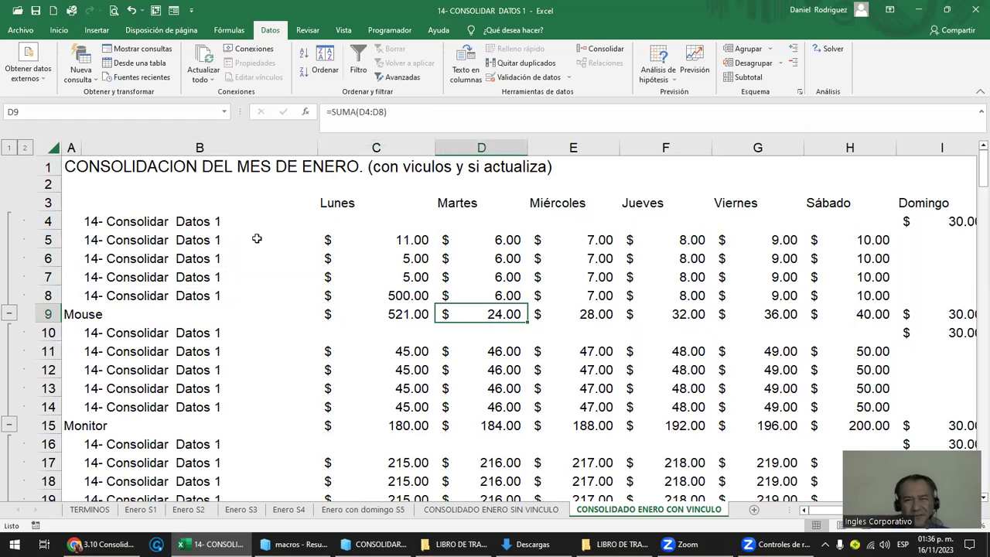
left_click(271, 276)
scroll(280, 272, "down", 2)
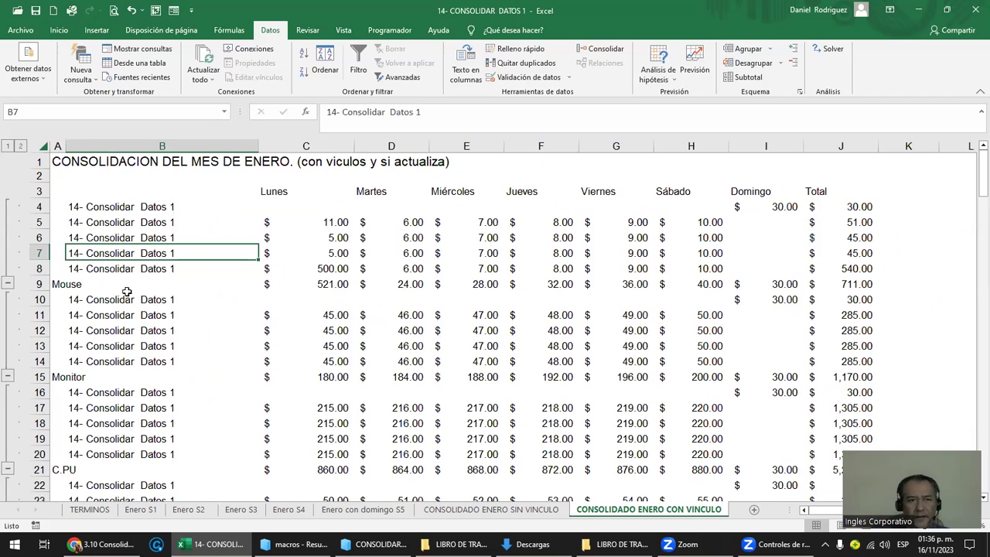
left_click(37, 284)
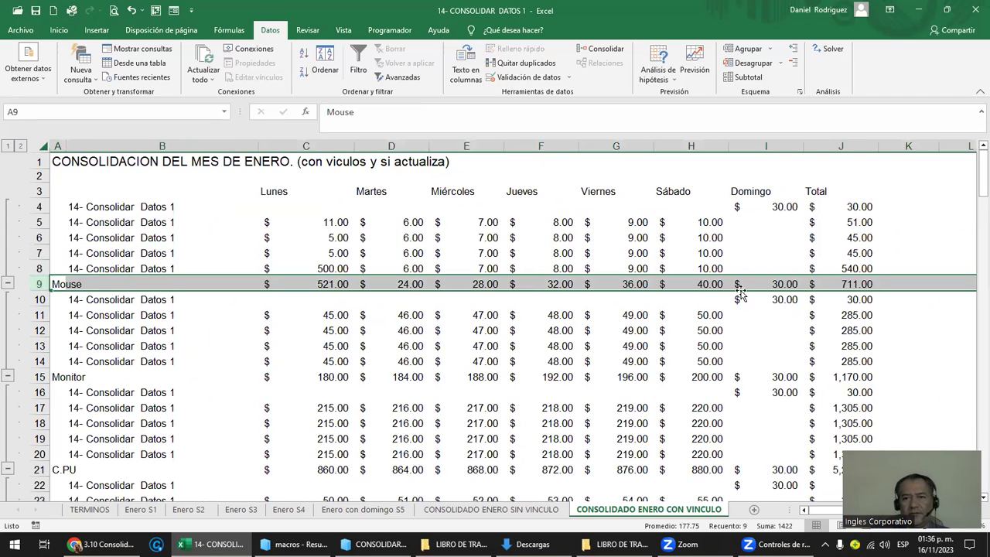
left_click(857, 284)
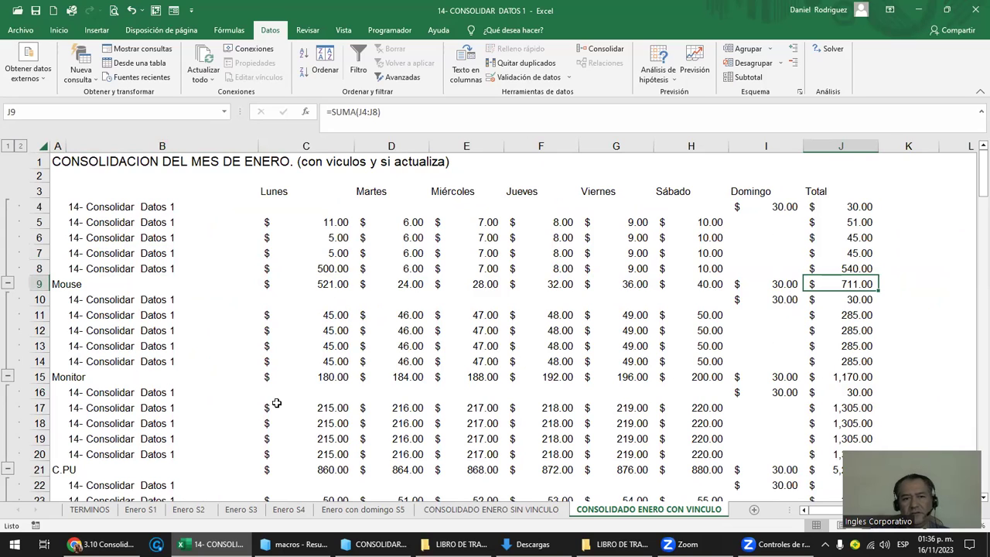
left_click(44, 377)
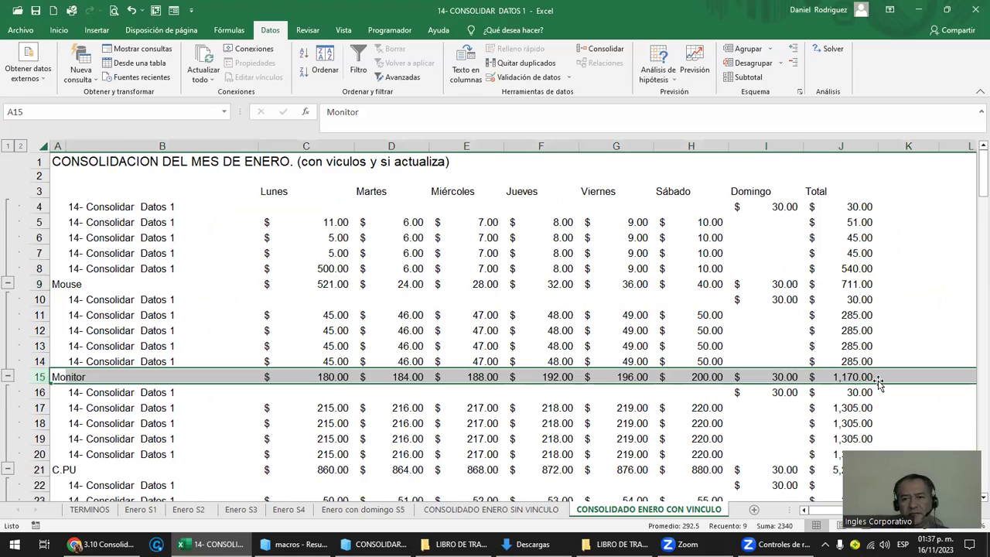
scroll(291, 269, "down", 3)
scroll(291, 269, "down", 2)
scroll(291, 270, "down", 2)
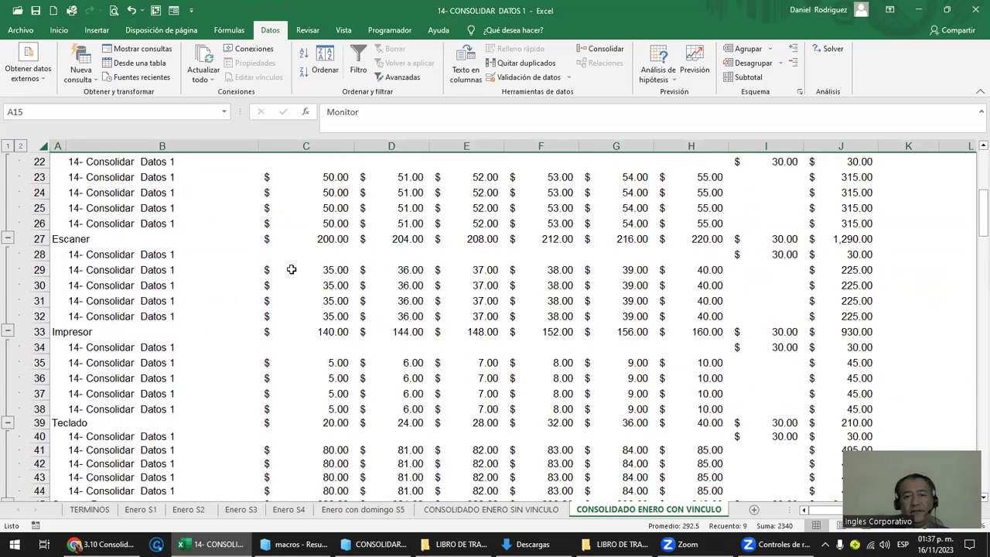
scroll(290, 269, "down", 2)
scroll(290, 269, "down", 1)
scroll(291, 269, "up", 6)
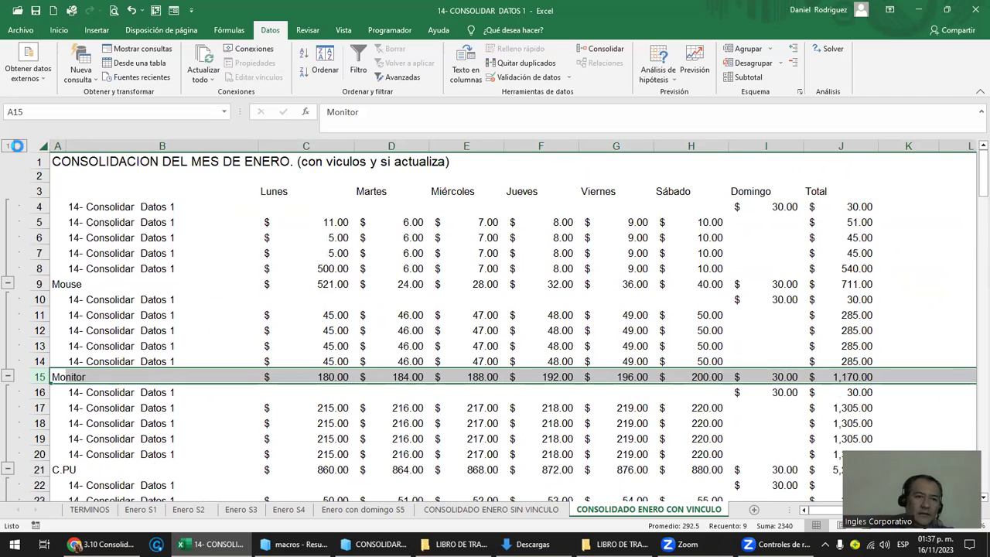
left_click(6, 146)
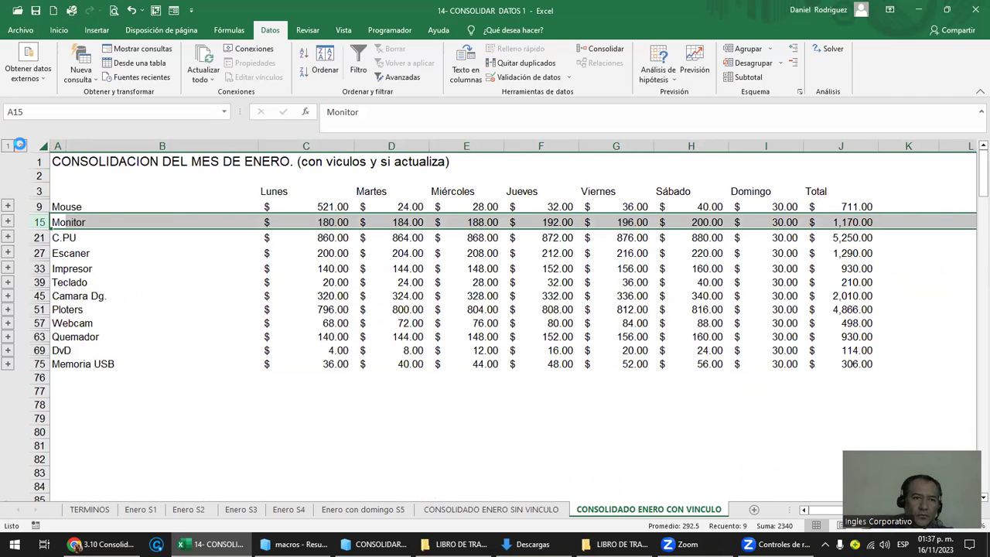
left_click(20, 146)
left_click(7, 146)
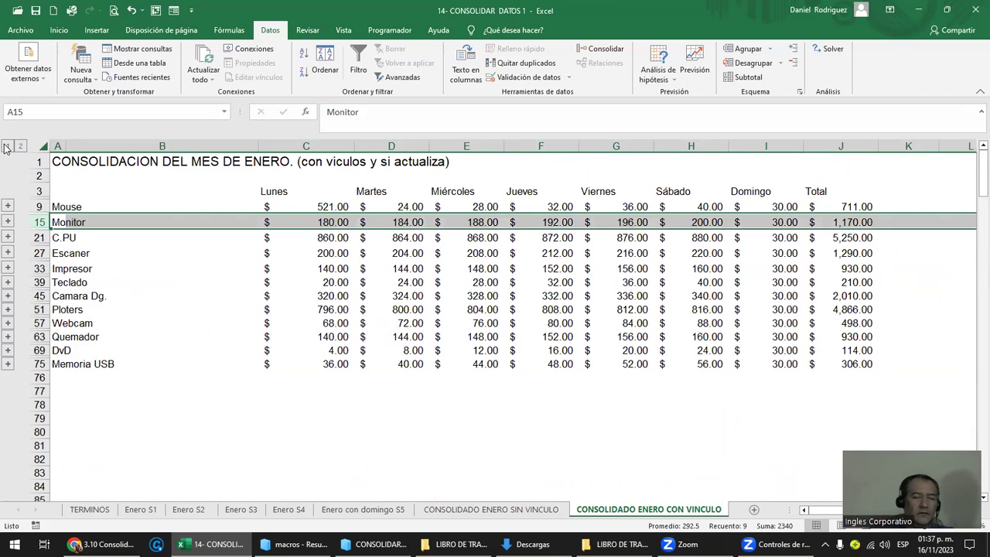
left_click(77, 208)
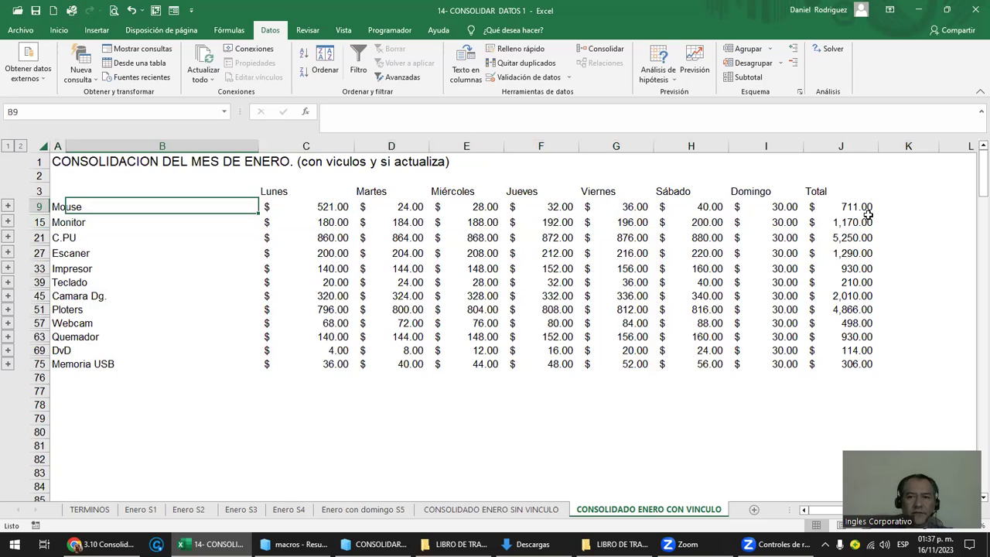
left_click(863, 213)
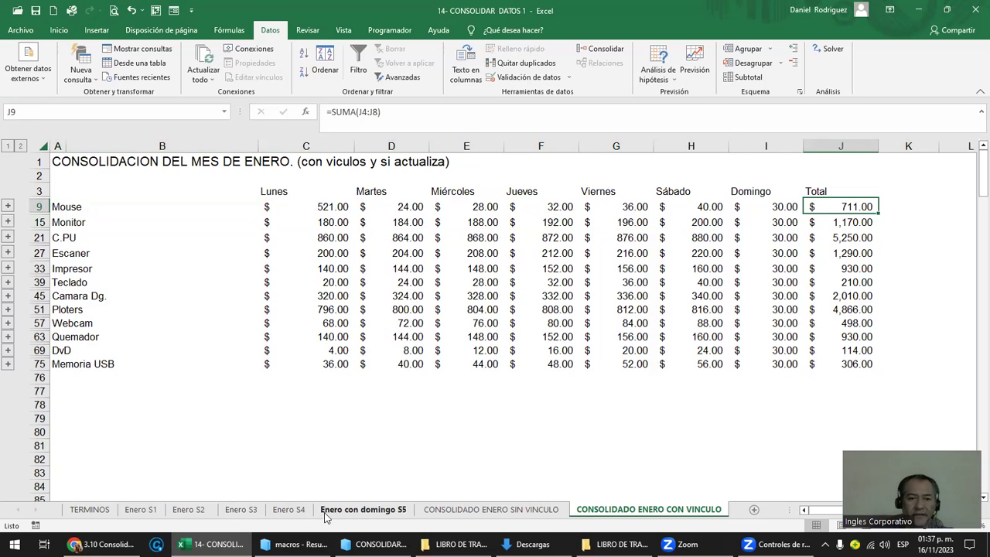
left_click(147, 510)
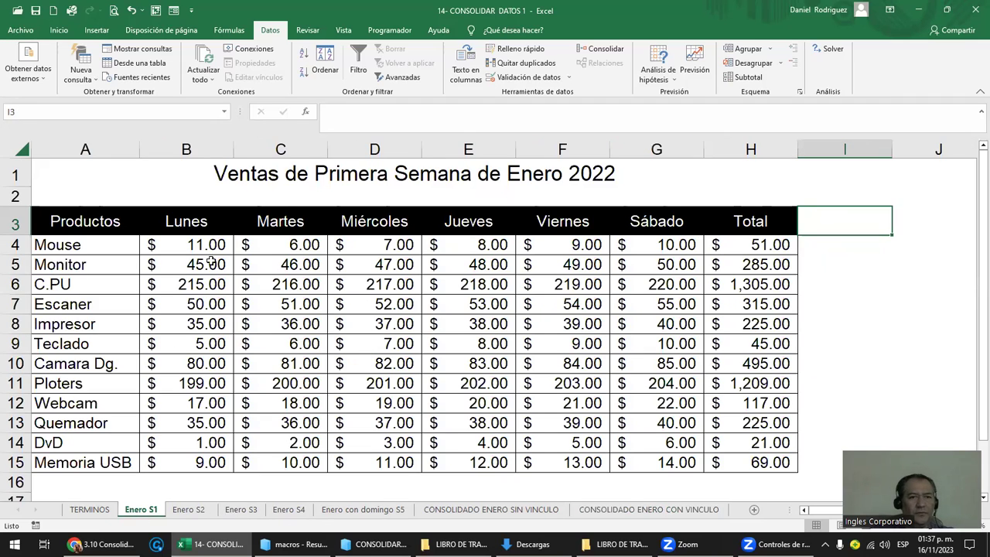
left_click(196, 241)
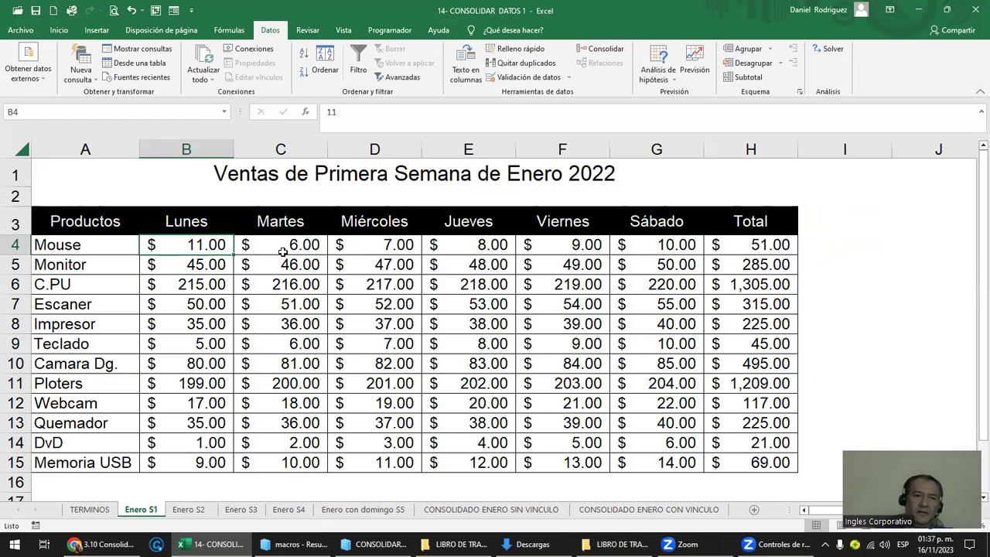
type("100")
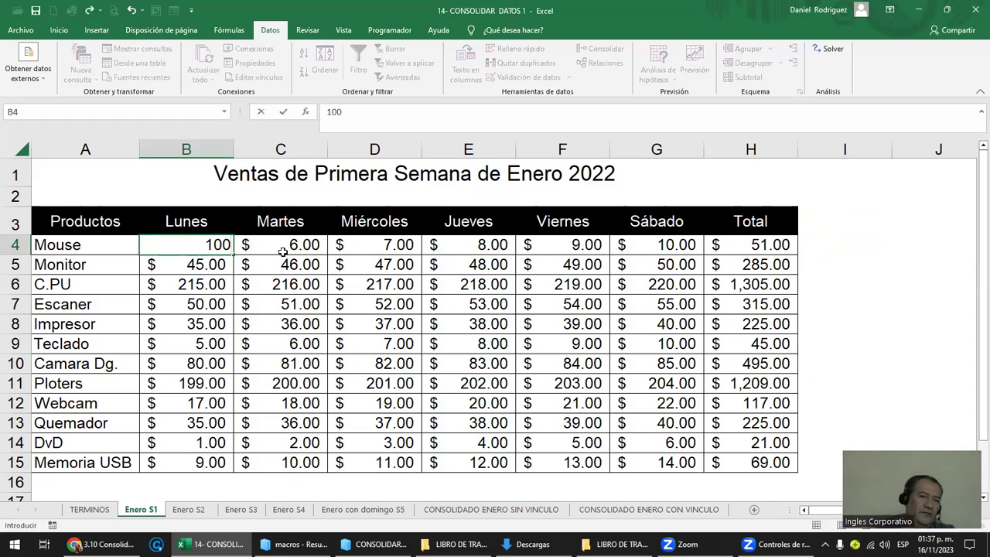
key("Return")
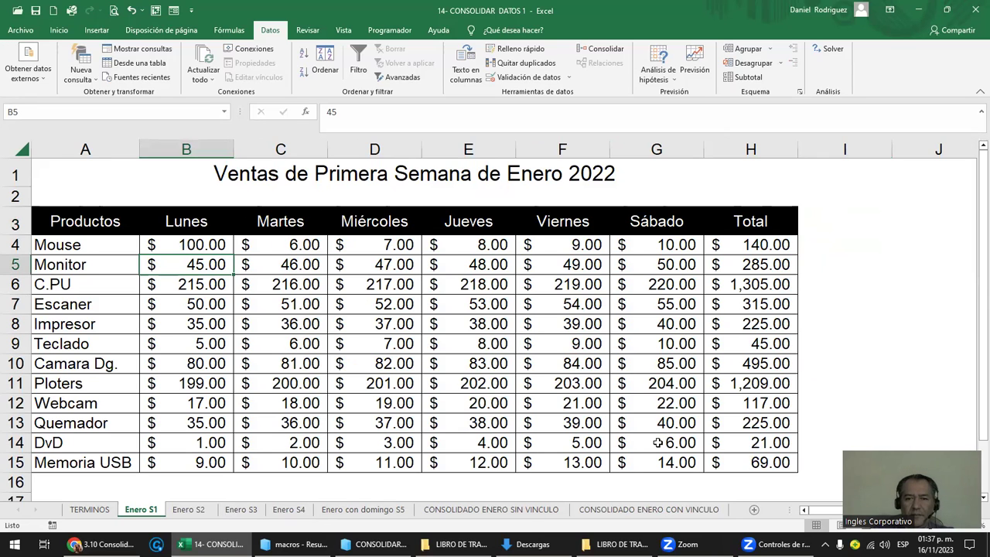
left_click(525, 512)
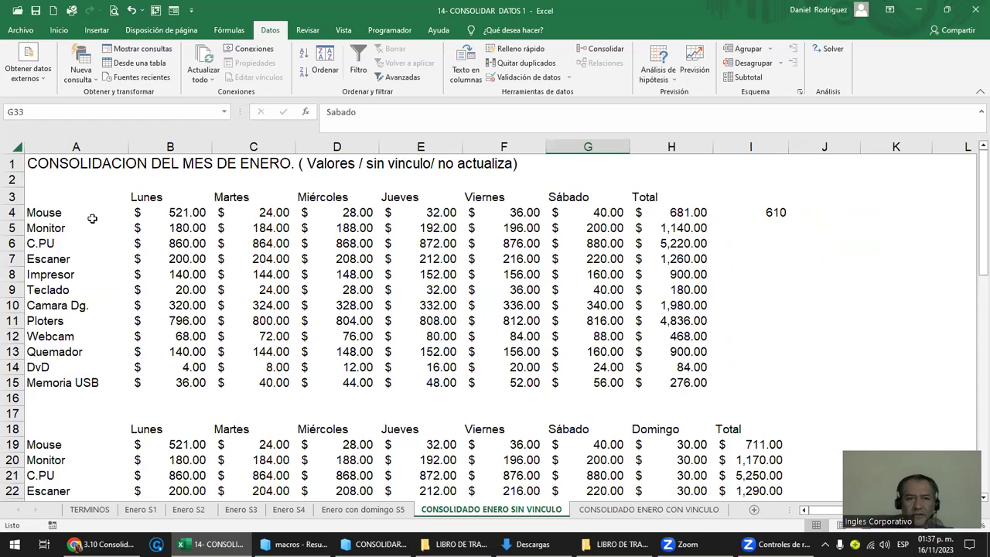
left_click(47, 213)
left_click(168, 216)
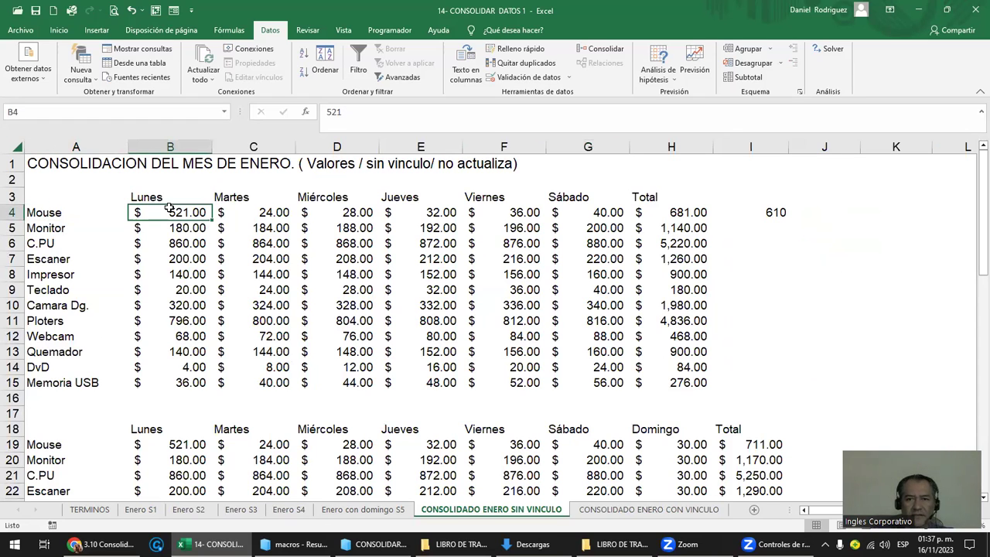
left_click(660, 512)
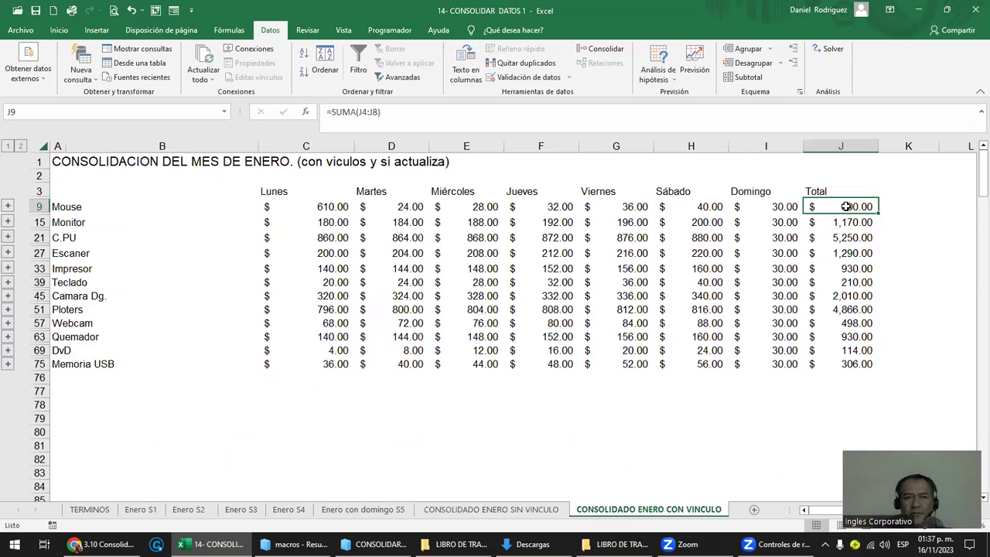
left_click(35, 207)
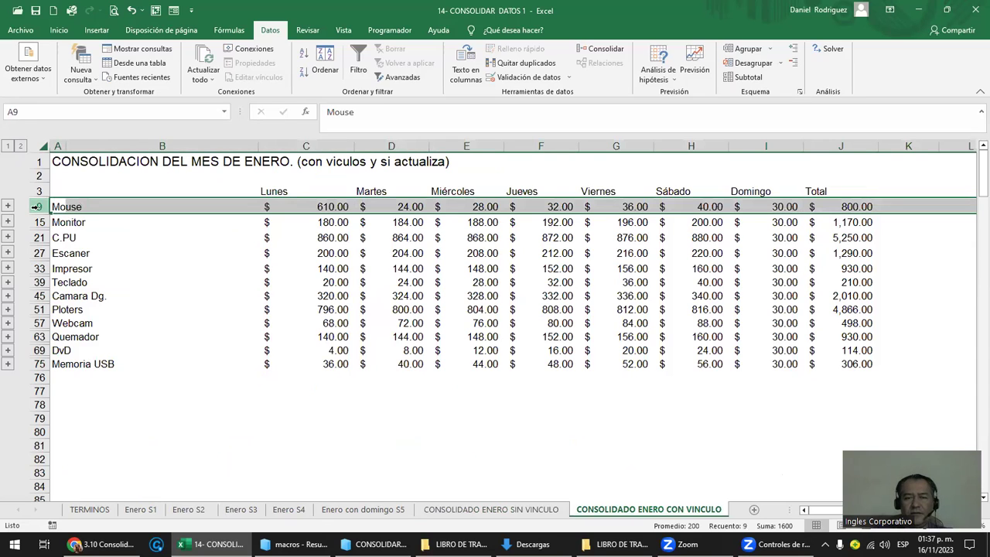
left_click(140, 509)
left_click(205, 245)
type("11")
key("Return")
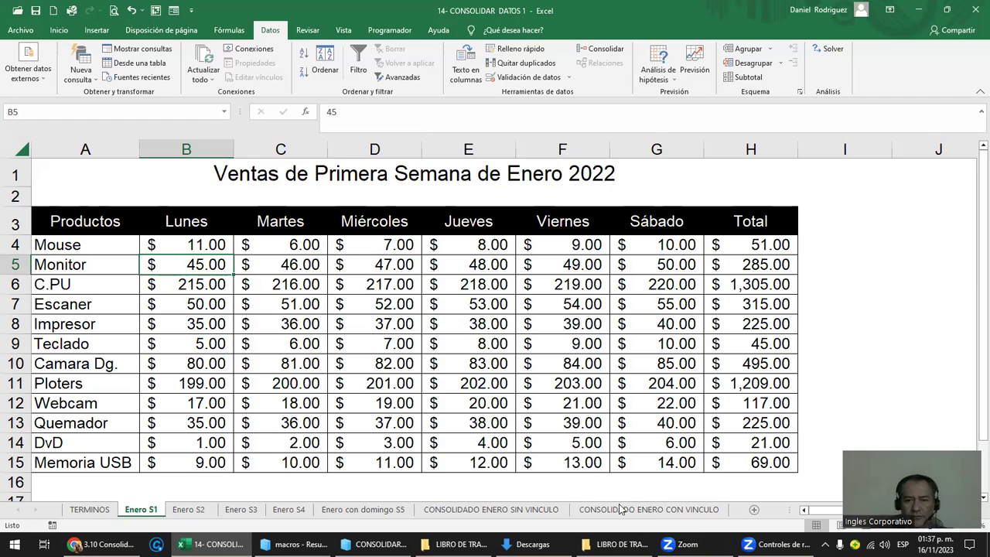
left_click(678, 510)
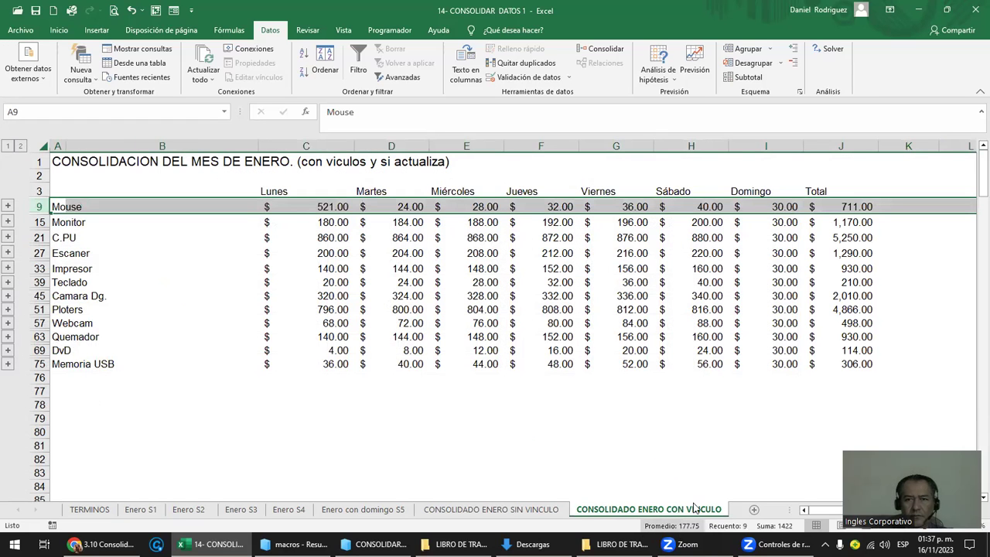
left_click(858, 208)
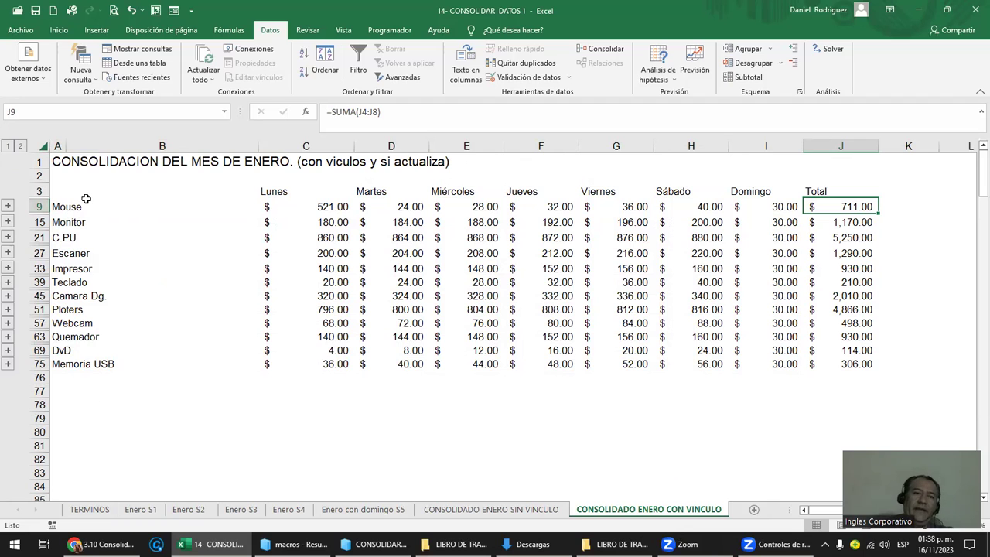
left_click_drag(78, 204, 816, 363)
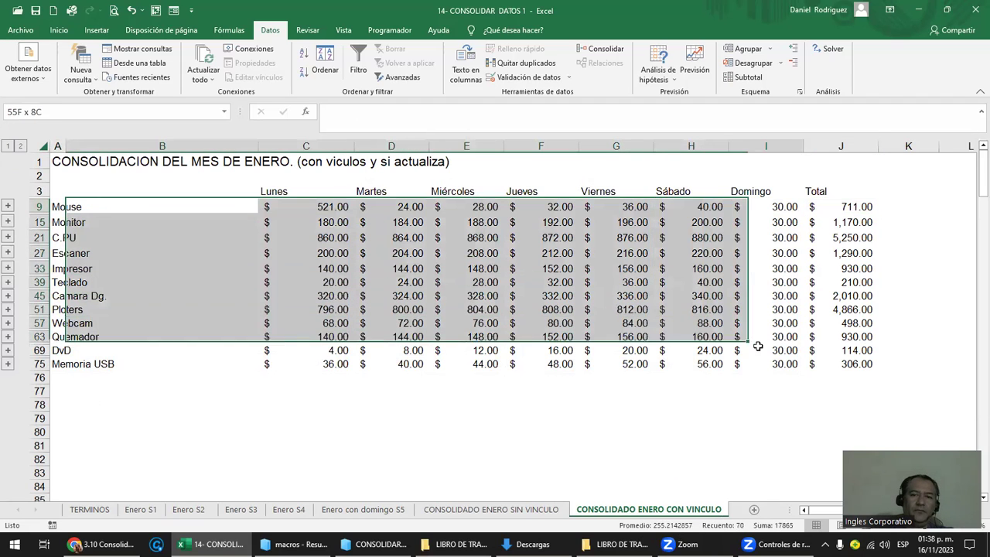
left_click(290, 420)
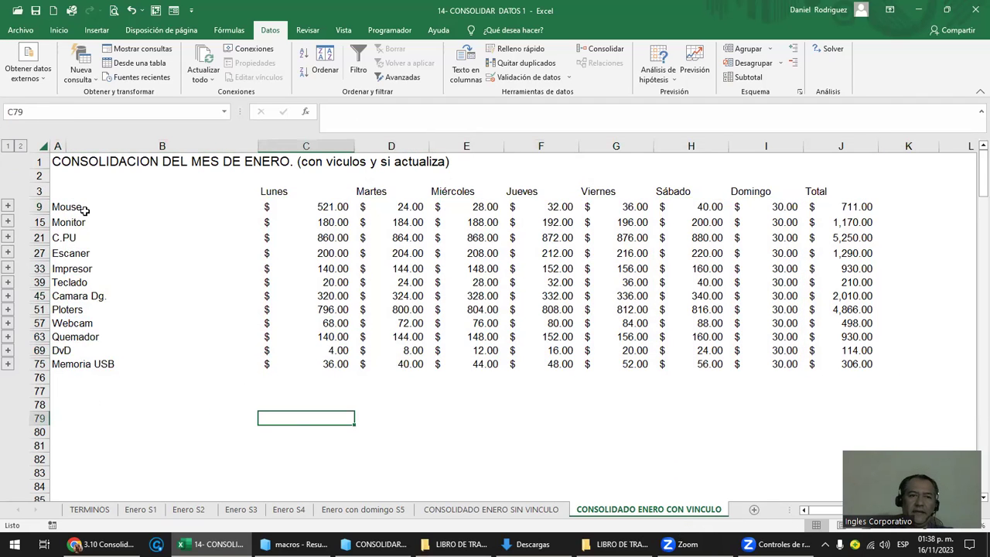
left_click(58, 191)
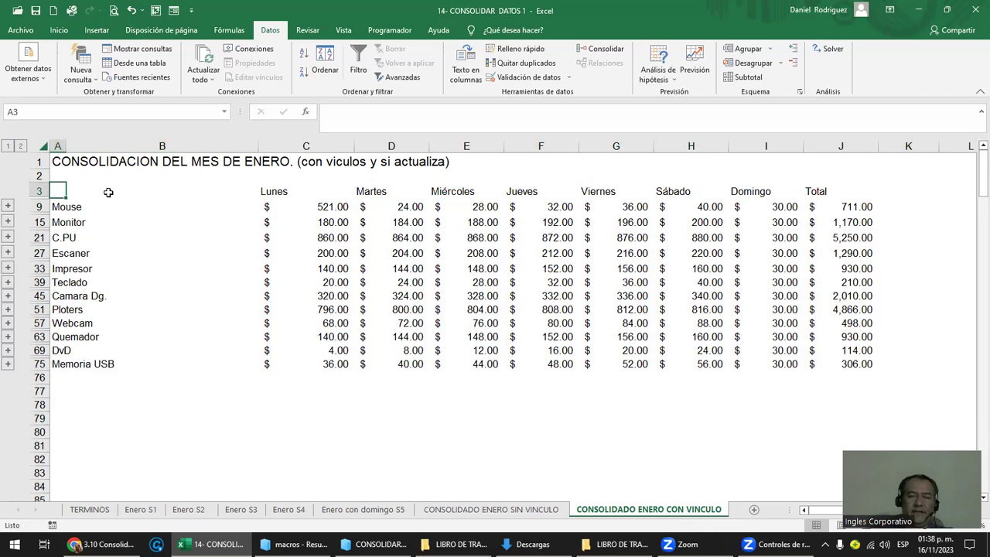
left_click(510, 514)
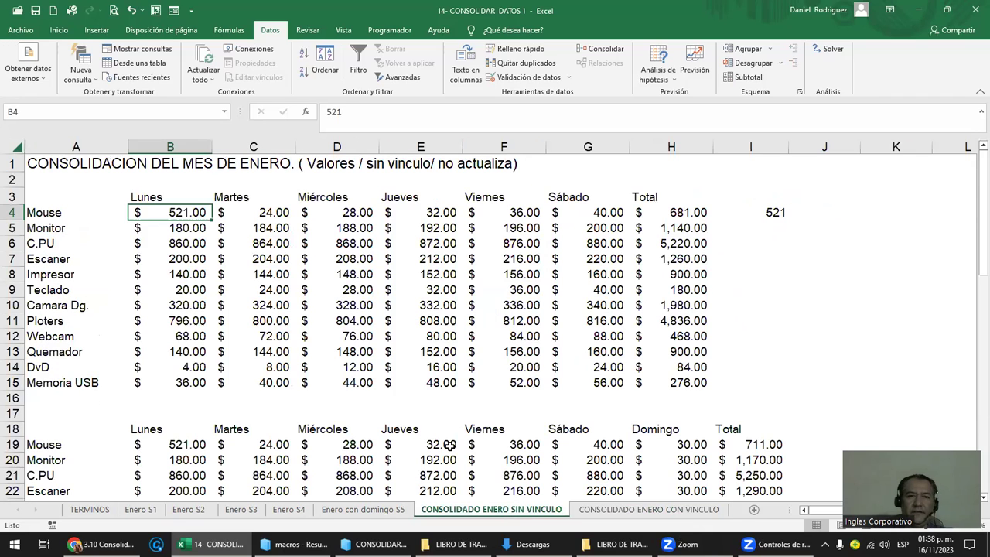
left_click_drag(47, 198, 735, 395)
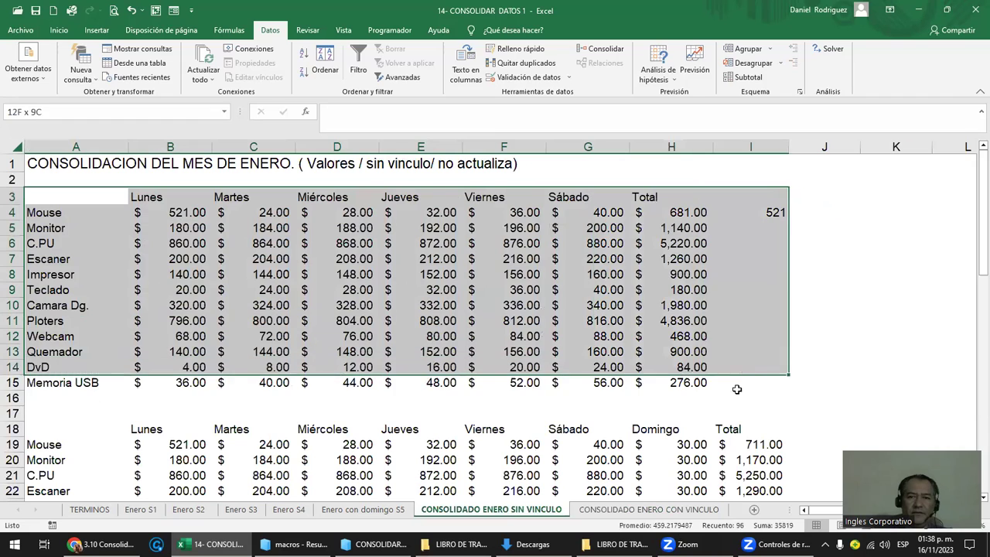
left_click(693, 387)
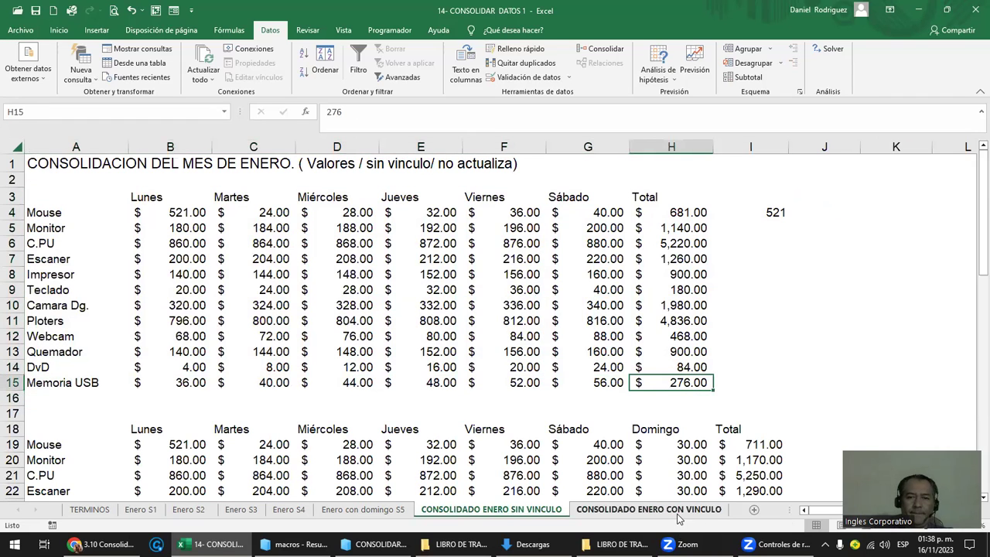
left_click(648, 509)
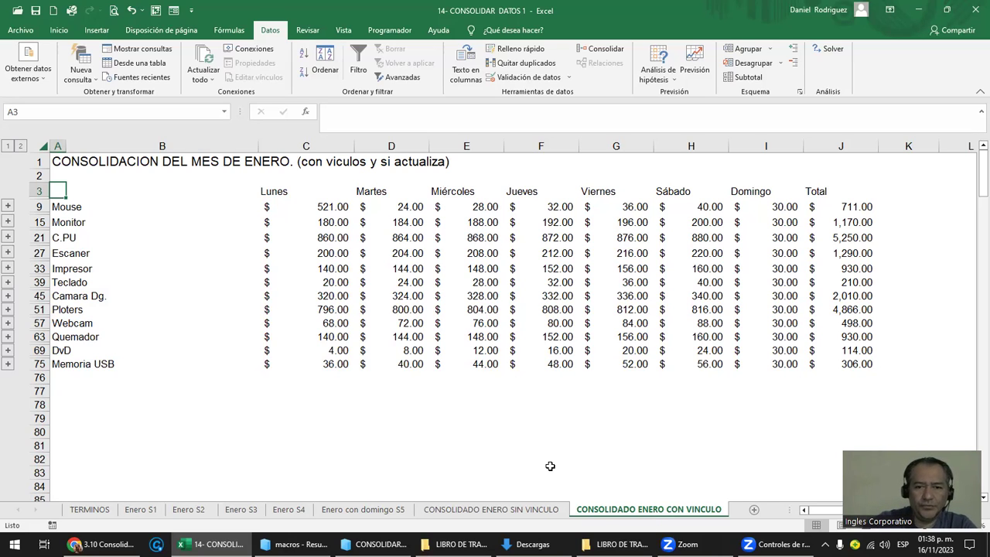
Open the CONSOLIDADO ENERO SIN VINCULO sheet and select the Mouse label in row 4.
left_click(504, 512)
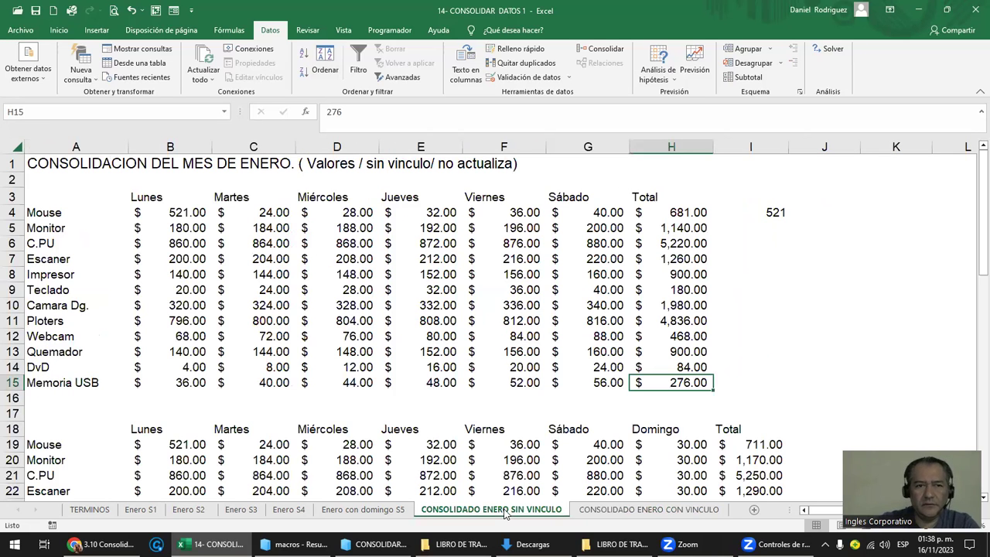
left_click(486, 212)
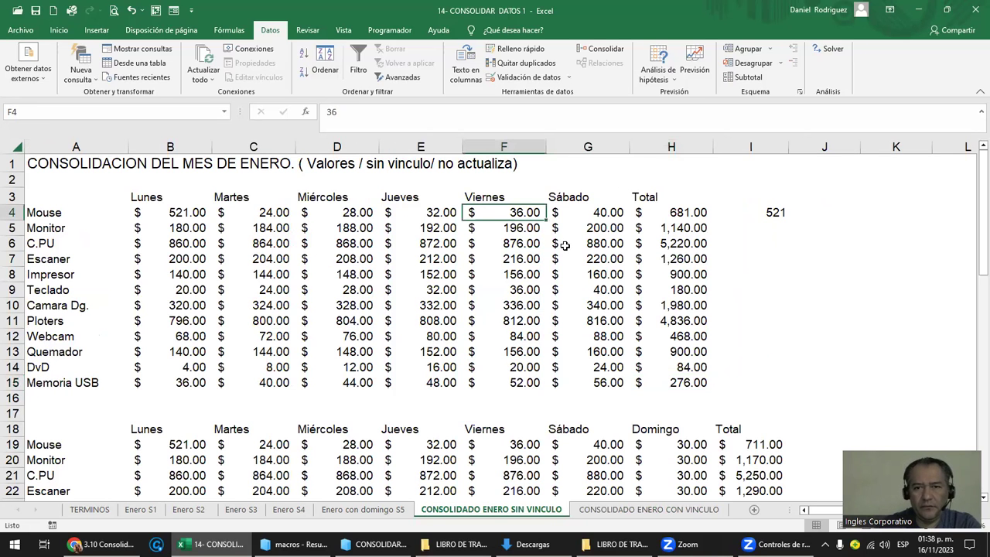
key("Left")
key("Left")
key("Left")
key("Left")
key("Left")
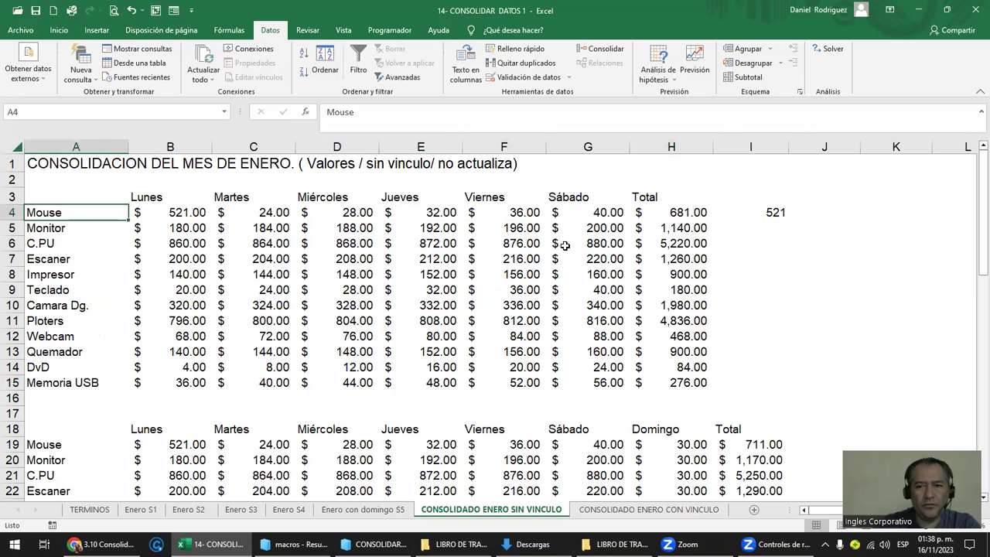
scroll(596, 241, "down", 1)
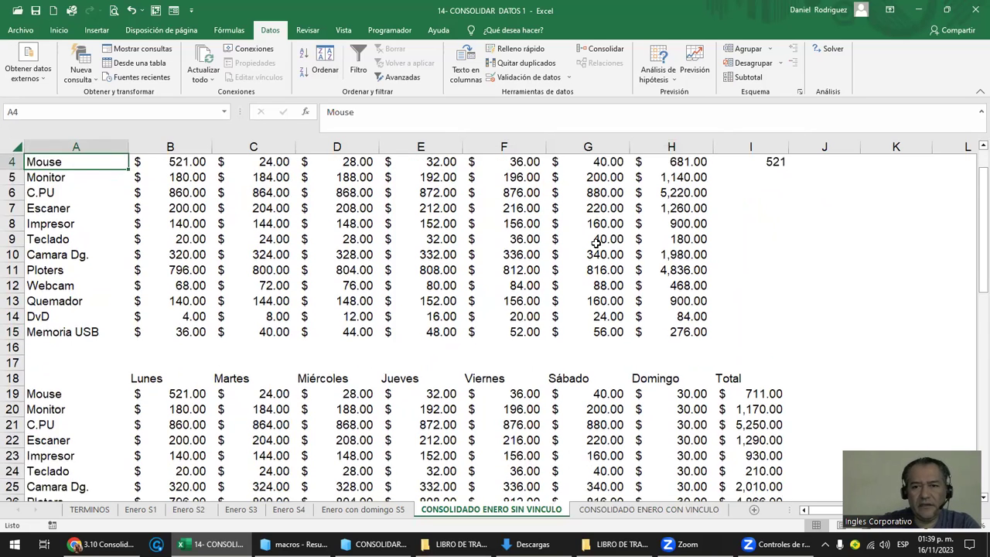
scroll(590, 243, "down", 3)
Highlight the row-18 January table, then the first January table A3:I15.
mouse_move(36, 241)
left_mouse_down()
mouse_move(706, 300)
mouse_move(780, 423)
left_mouse_up()
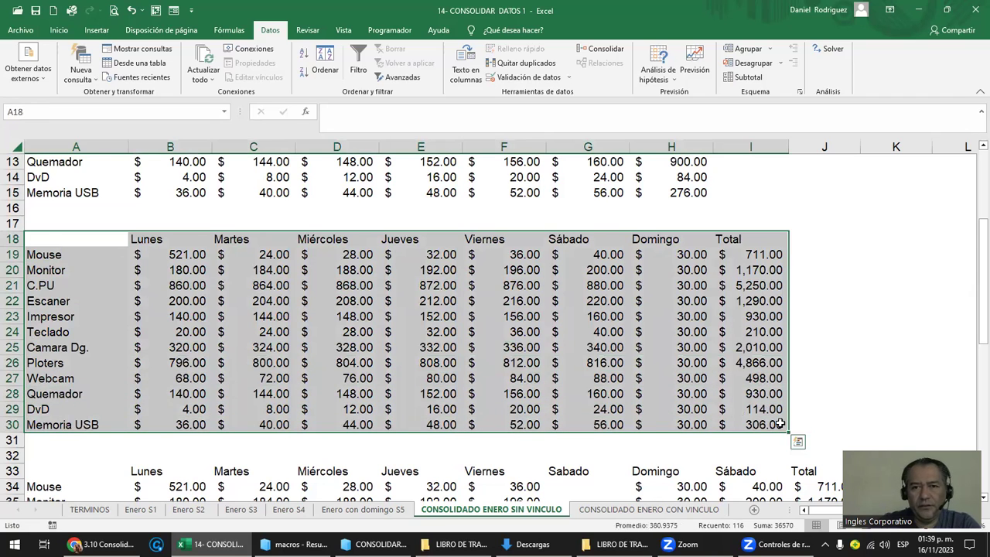
scroll(780, 424, "up", 4)
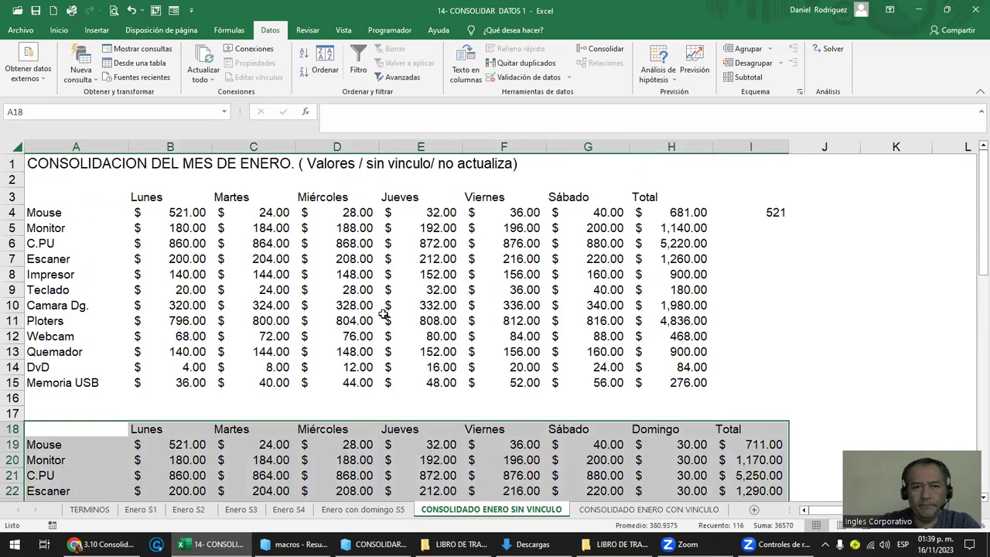
left_click(64, 196)
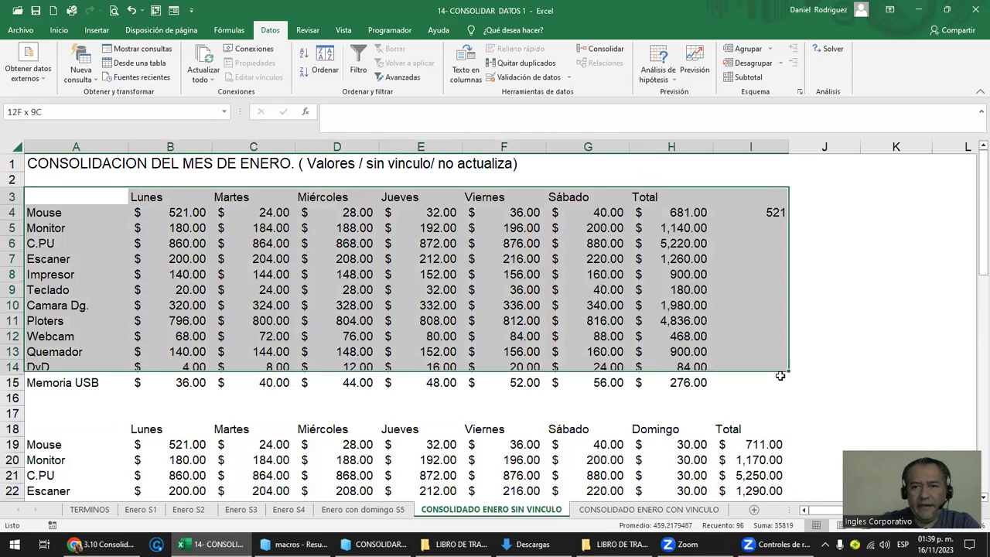
left_click_drag(174, 202, 778, 384)
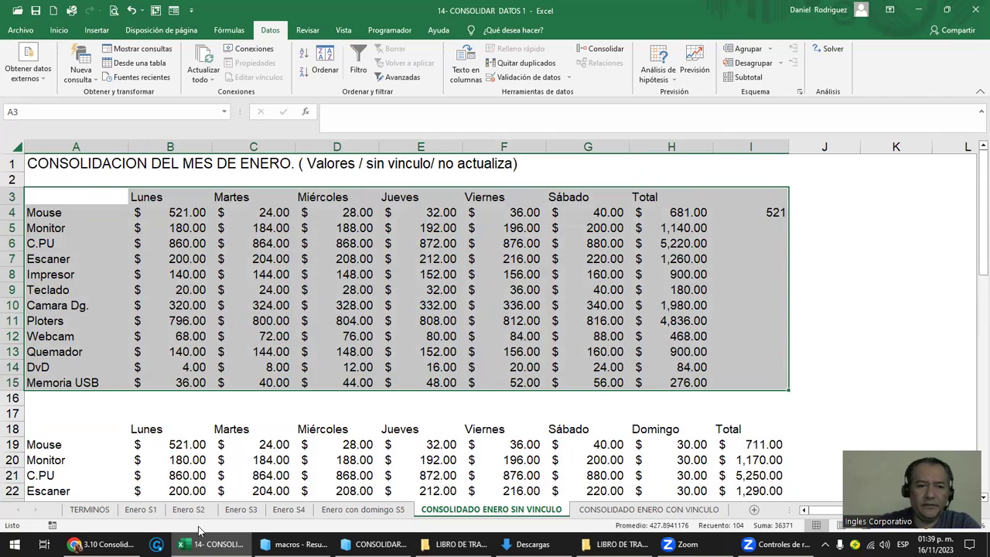
left_click(101, 544)
Look over the WhatsApp chat and the Consolidar Datos course page, then return to Excel.
left_click(199, 10)
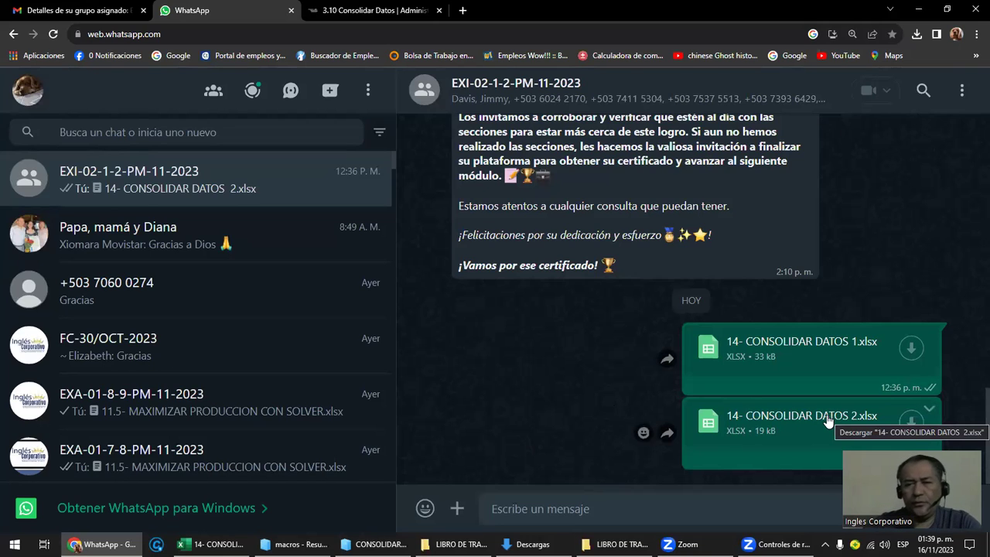
left_click(371, 10)
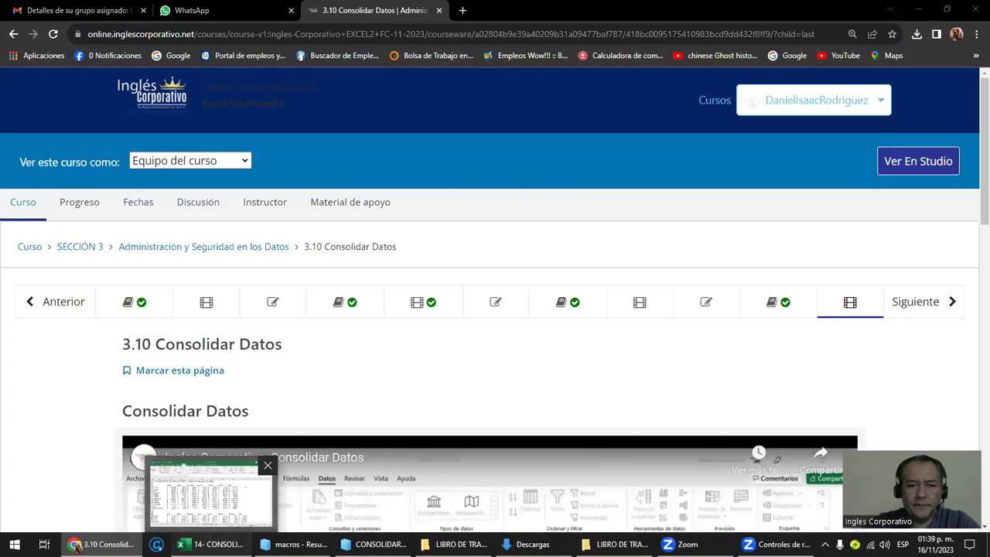
left_click(213, 544)
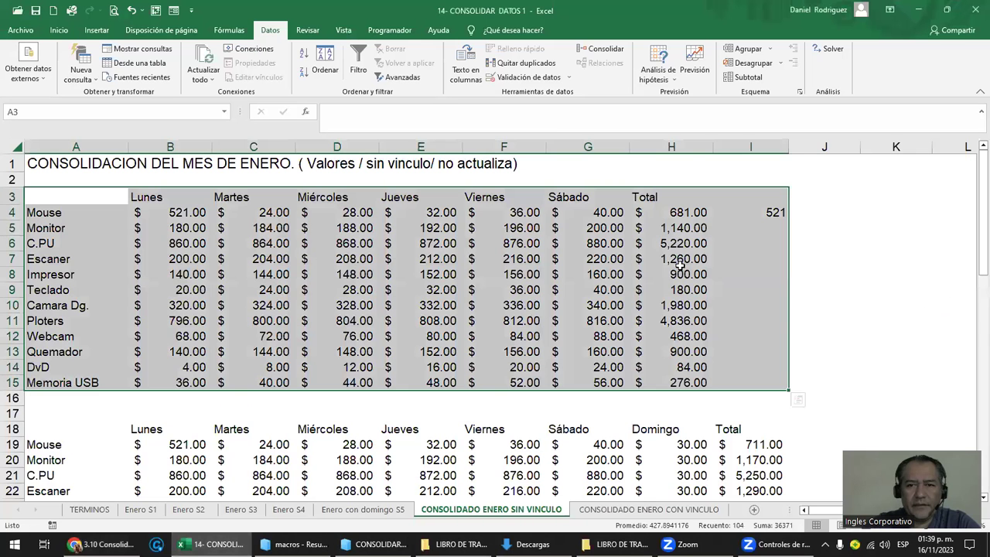
Fill the January table A3:I15 with yellow.
left_click(579, 177)
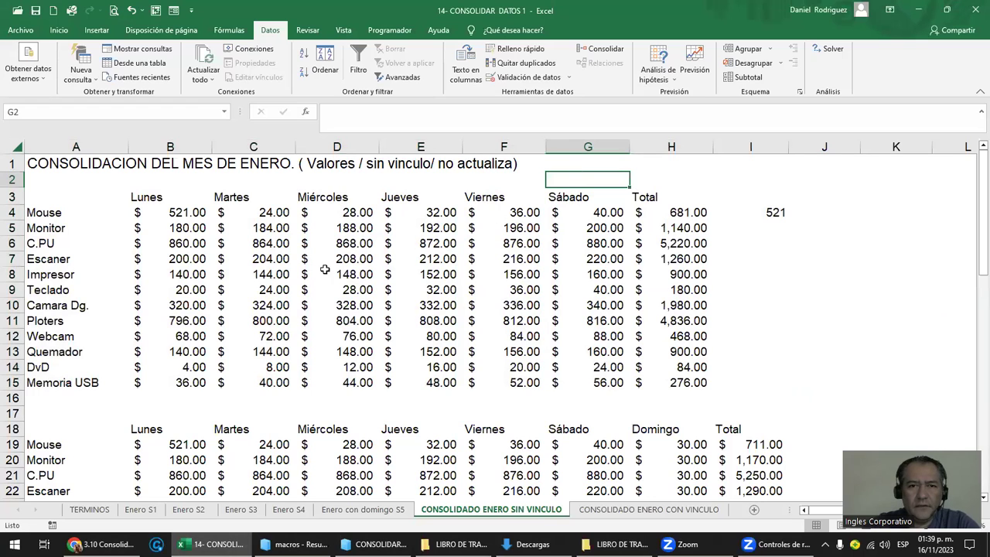
left_click_drag(44, 203, 720, 384)
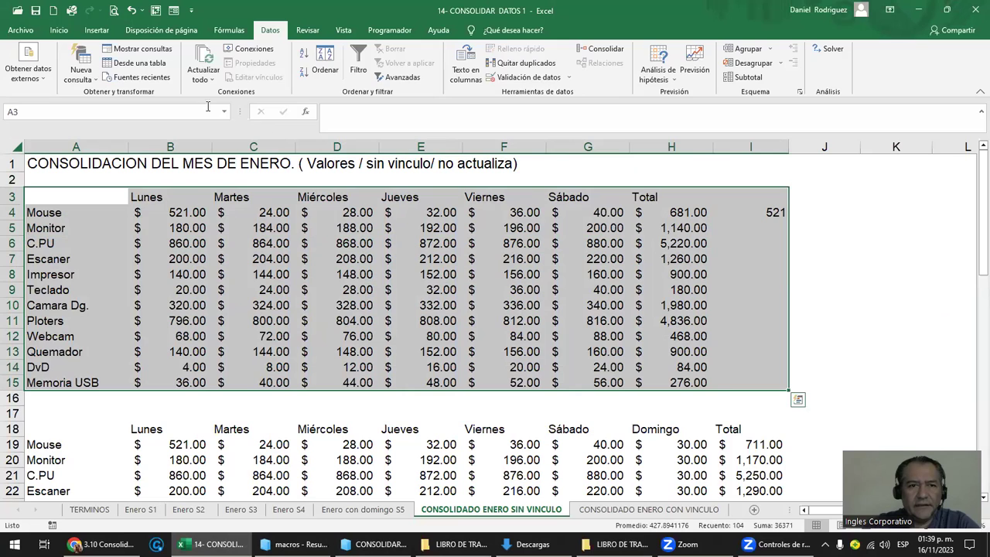
left_click(62, 31)
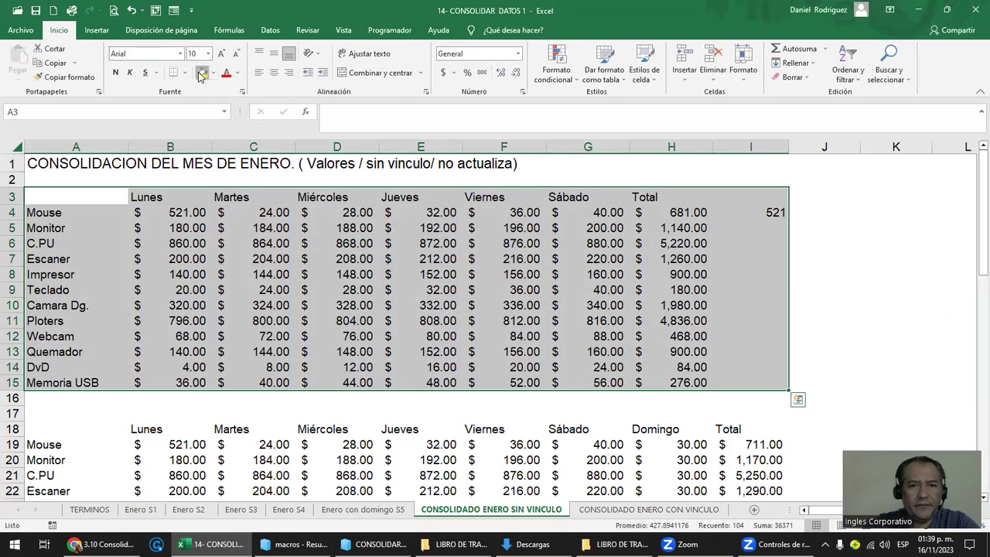
left_click(202, 72)
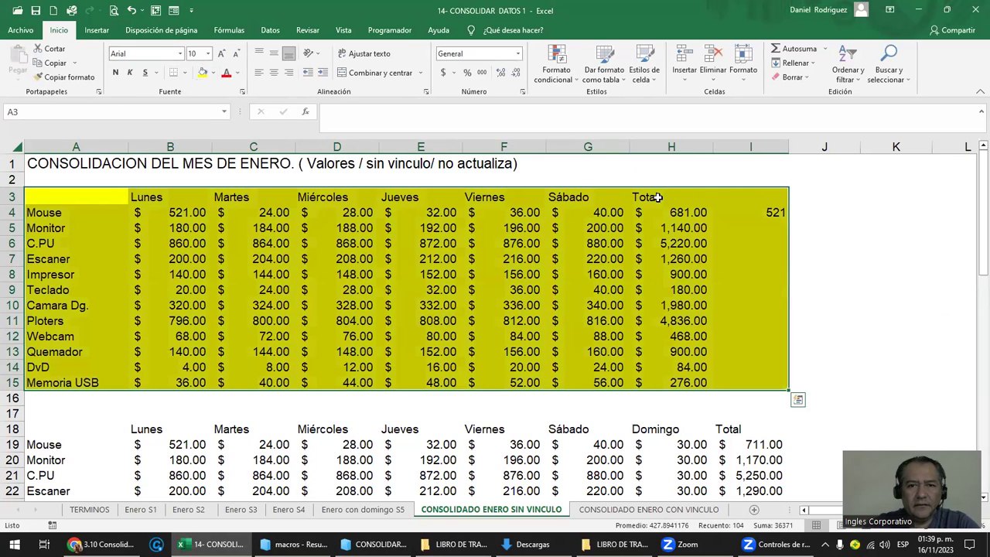
Enter 'PRACTICA.' in H1, fill it yellow and enlarge its font size twice.
left_click(668, 164)
type("pract")
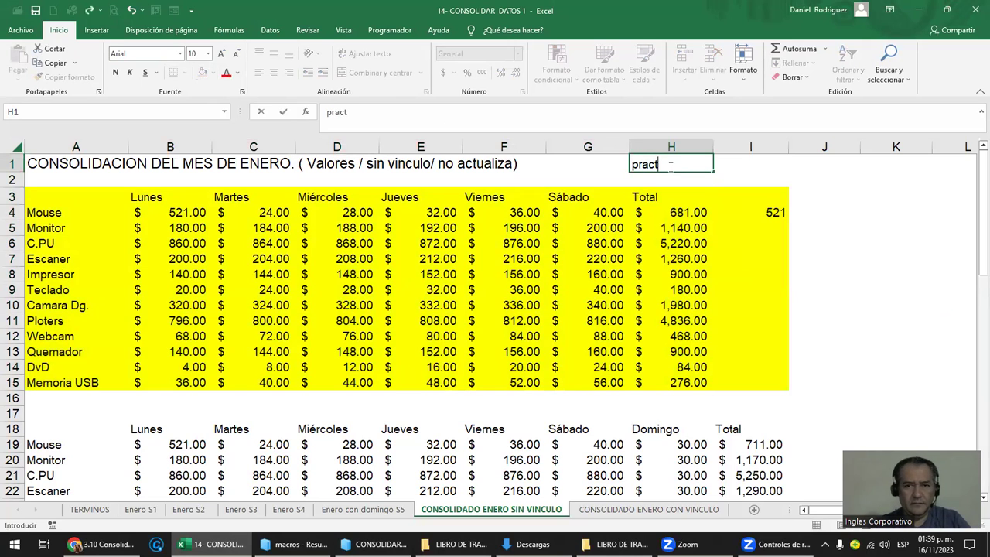
key("BackSpace")
key("BackSpace")
key("BackSpace")
key("BackSpace")
type("PRACTICA.")
key("Return")
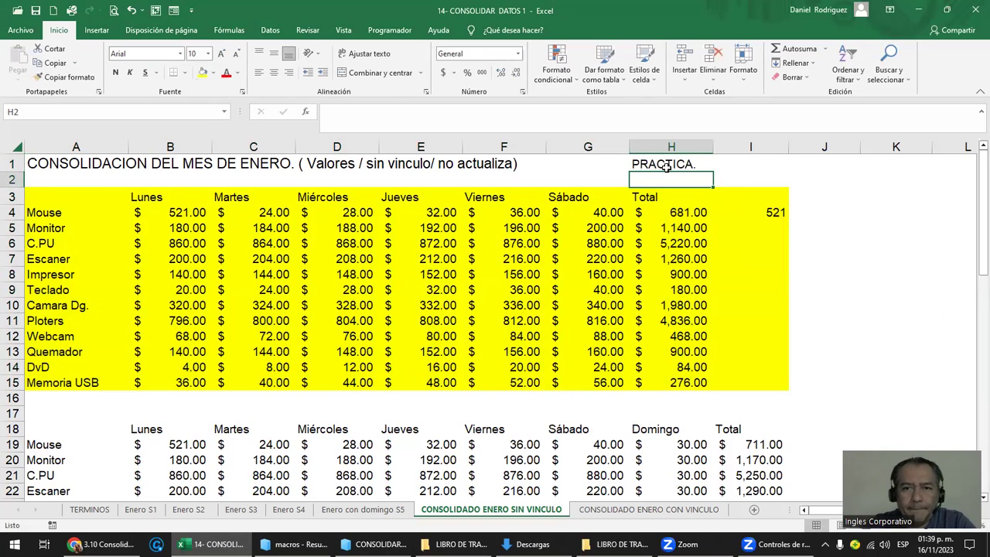
left_click(666, 166)
left_click(205, 74)
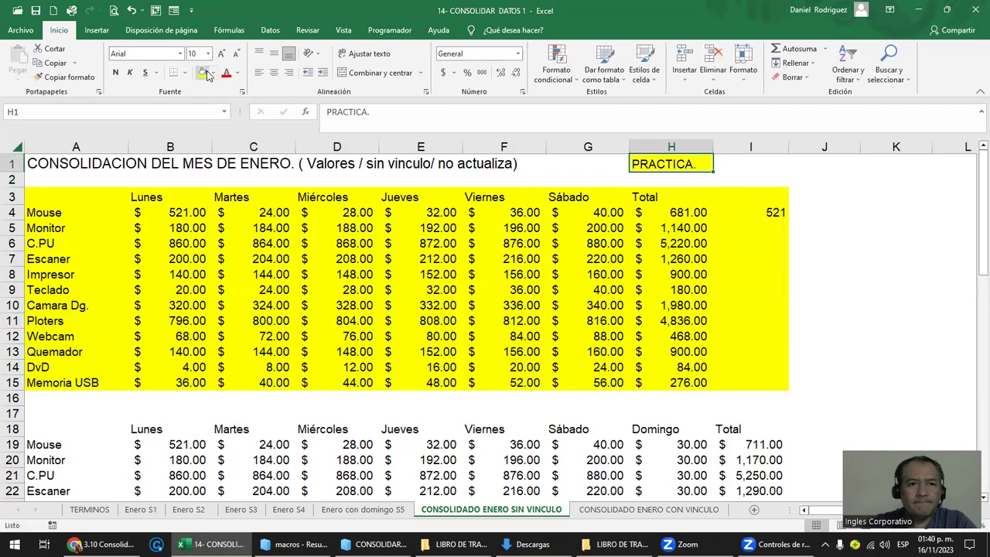
left_click(224, 55)
left_click(223, 54)
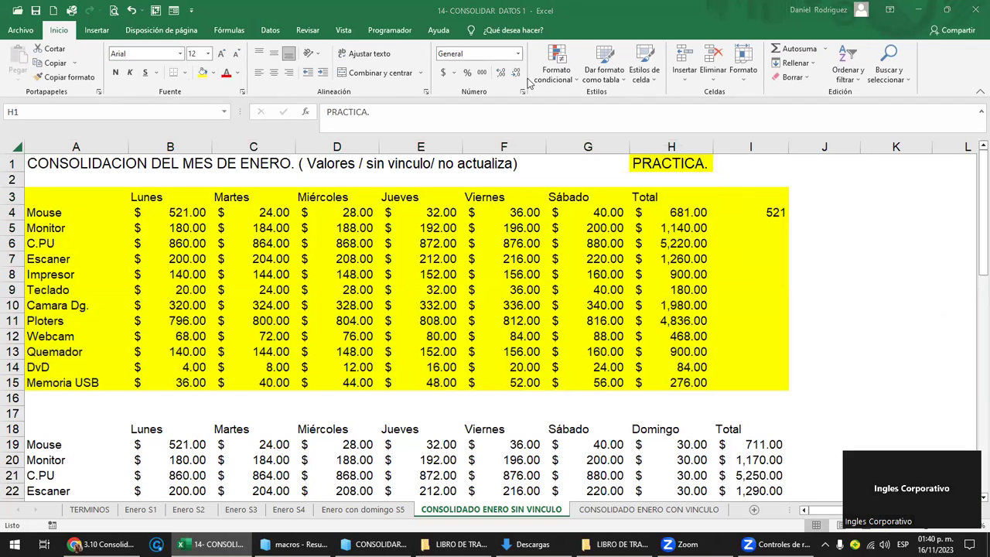
Extend the H1 heading to 'PRACTICA CONSOLIDAR VALOLES' and fill H1:K1 yellow.
left_click(671, 160)
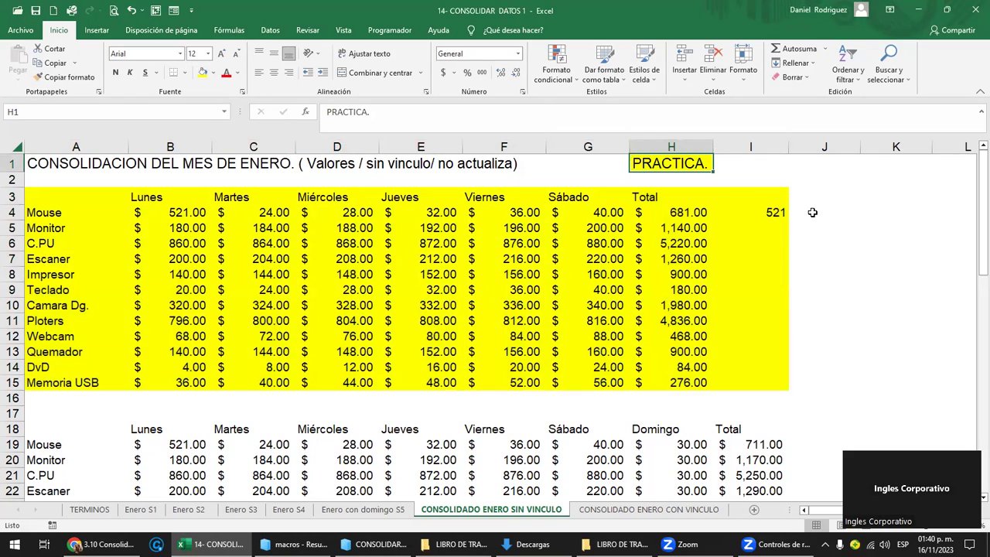
key("F2")
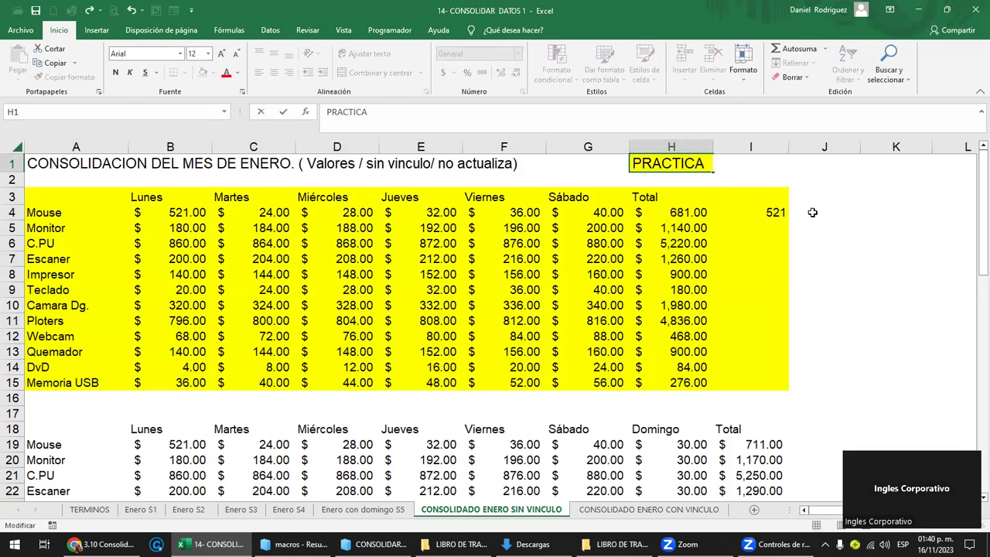
type("CONSOLIDAR ")
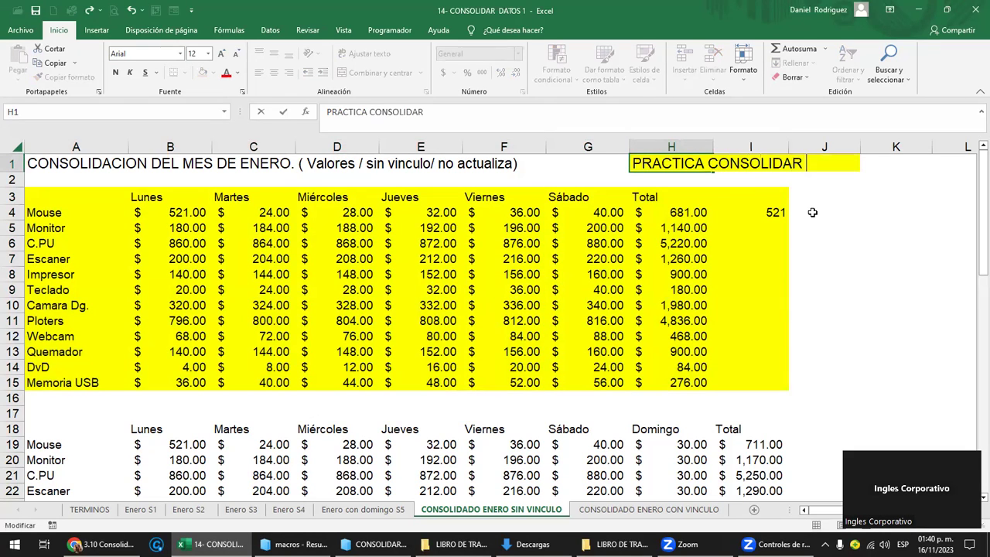
type("VALOLES")
key("ctrl+Return")
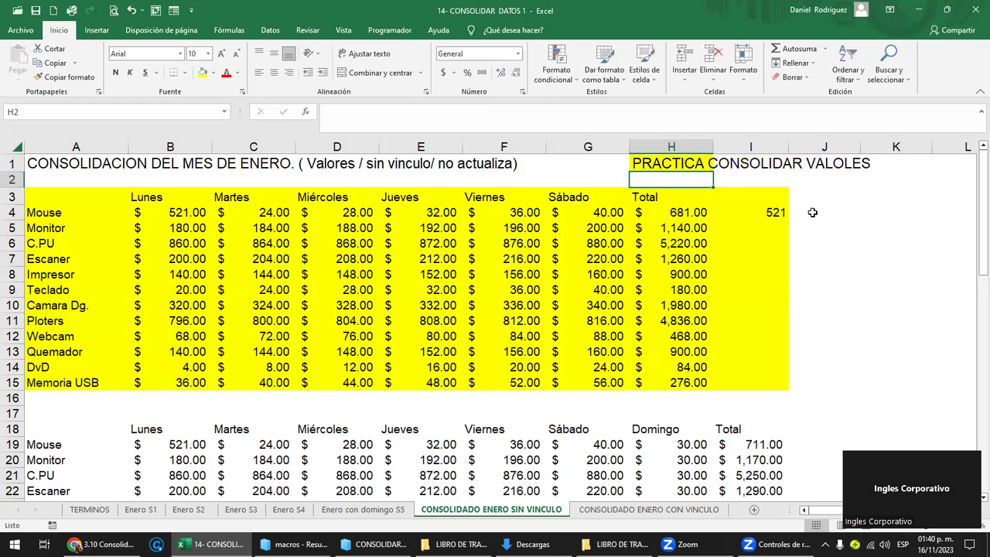
key("shift+Right")
key("shift+Right")
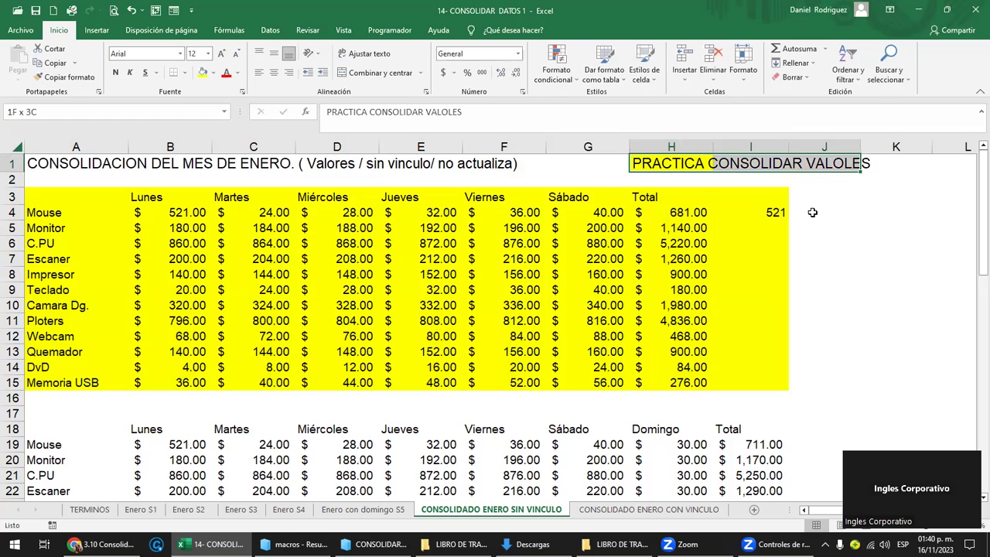
key("shift+Right")
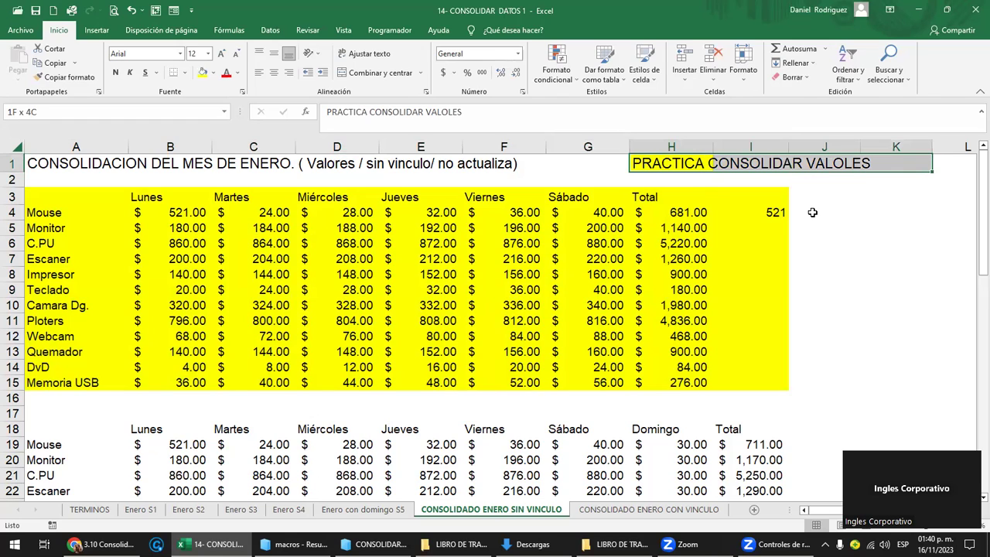
left_click(202, 72)
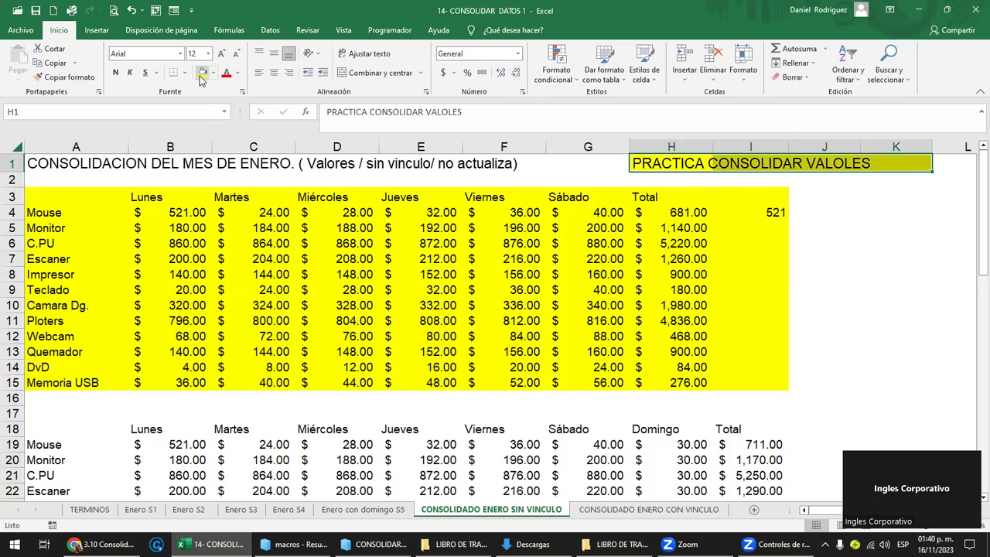
left_click(802, 208)
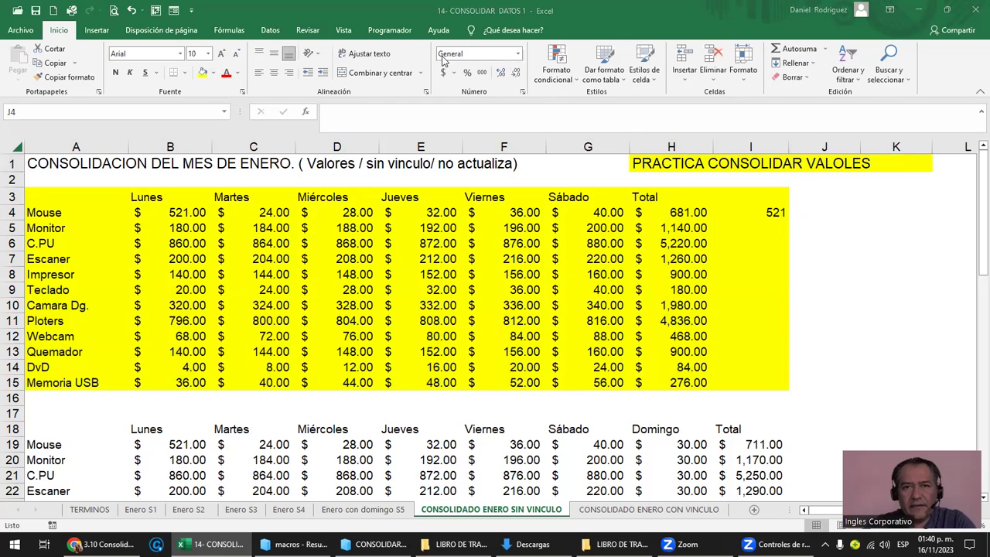
left_click(268, 30)
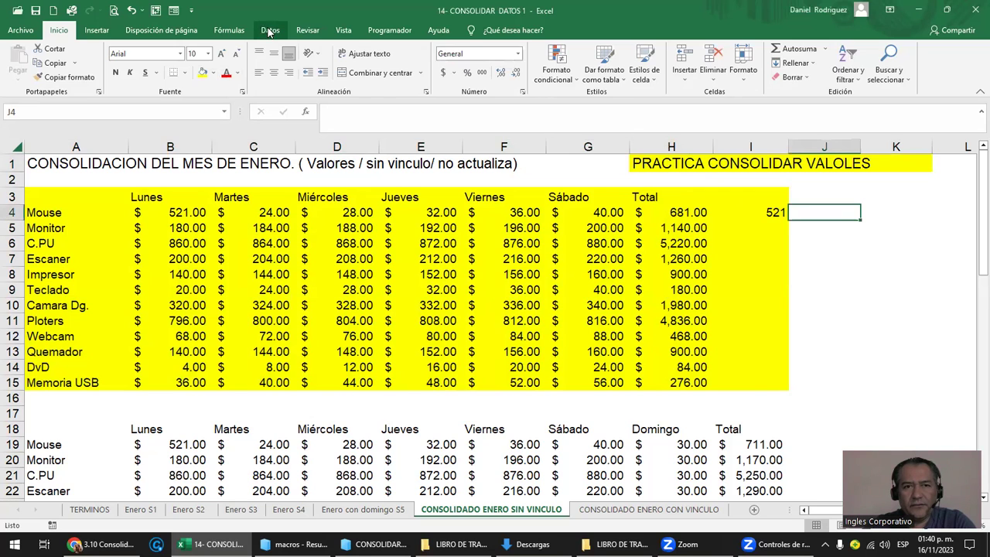
left_click(268, 31)
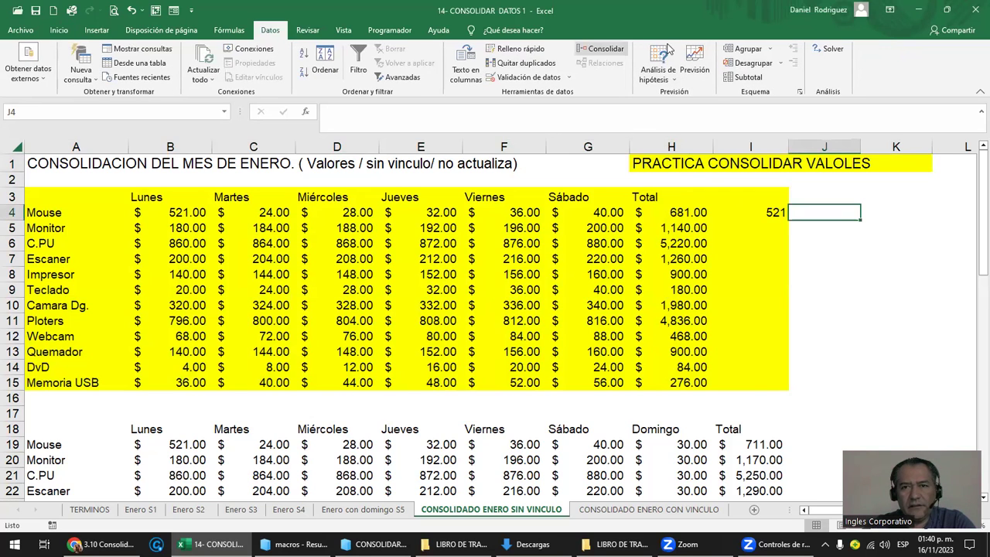
left_click(600, 49)
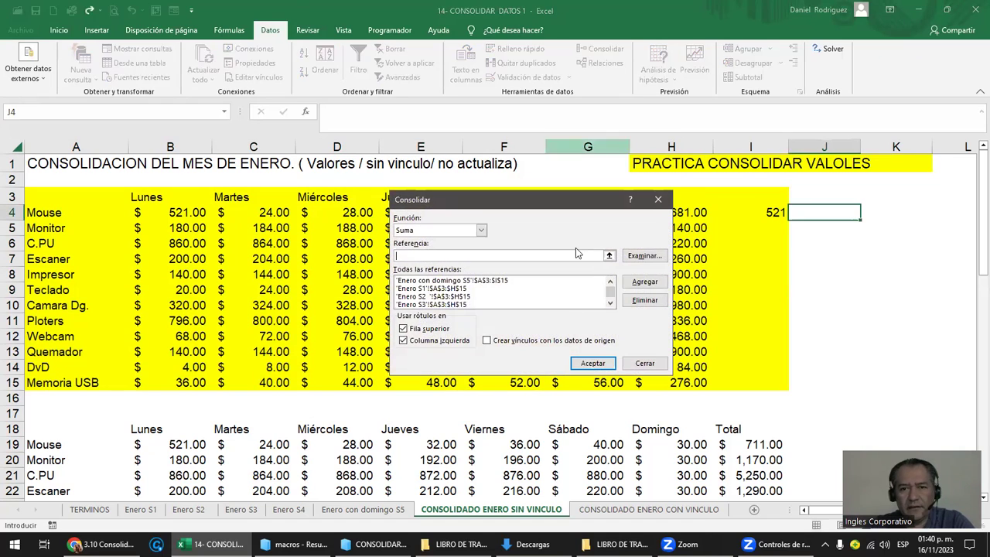
left_click(472, 280)
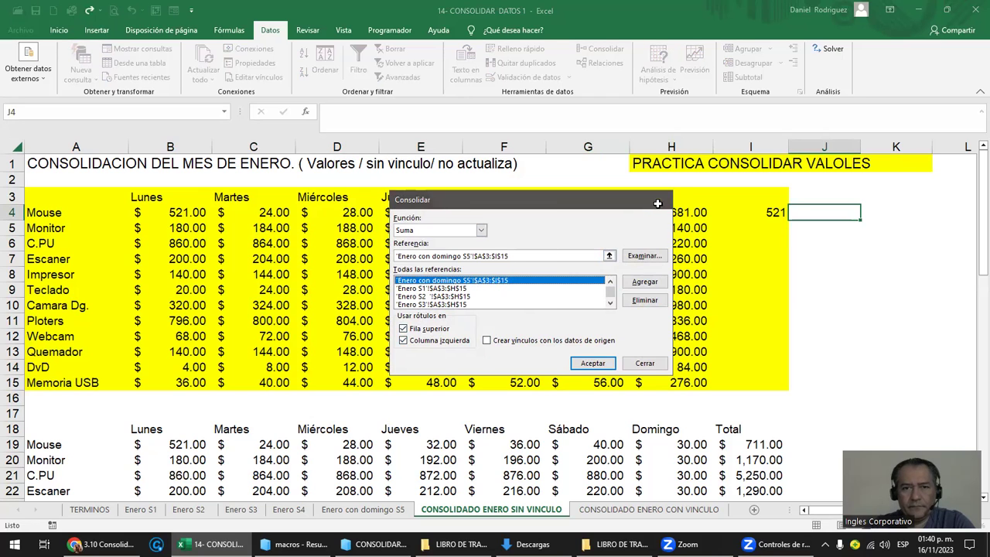
left_click(658, 201)
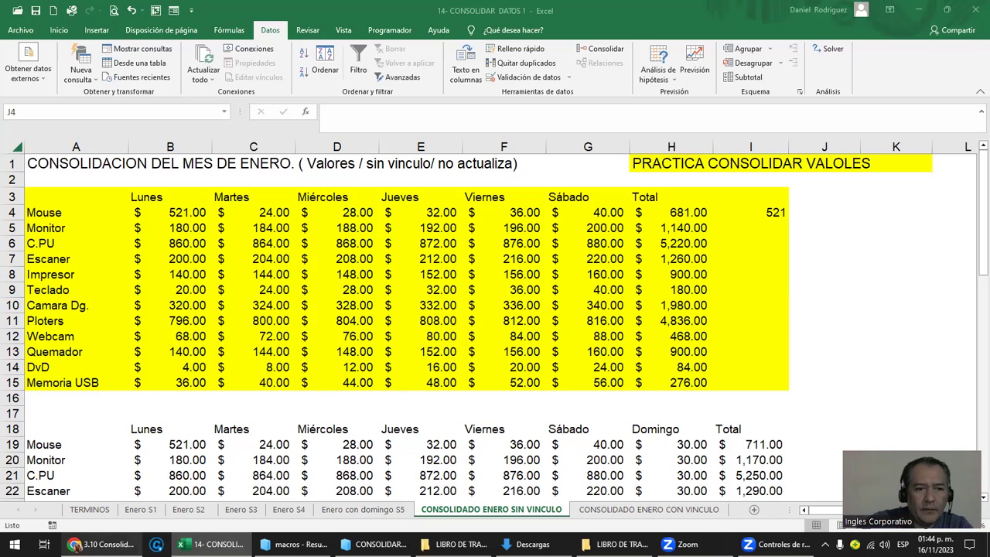
left_click(99, 544)
Browse the WhatsApp Web chats, then Alt+Tab back to the consolidation workbook.
left_click(195, 11)
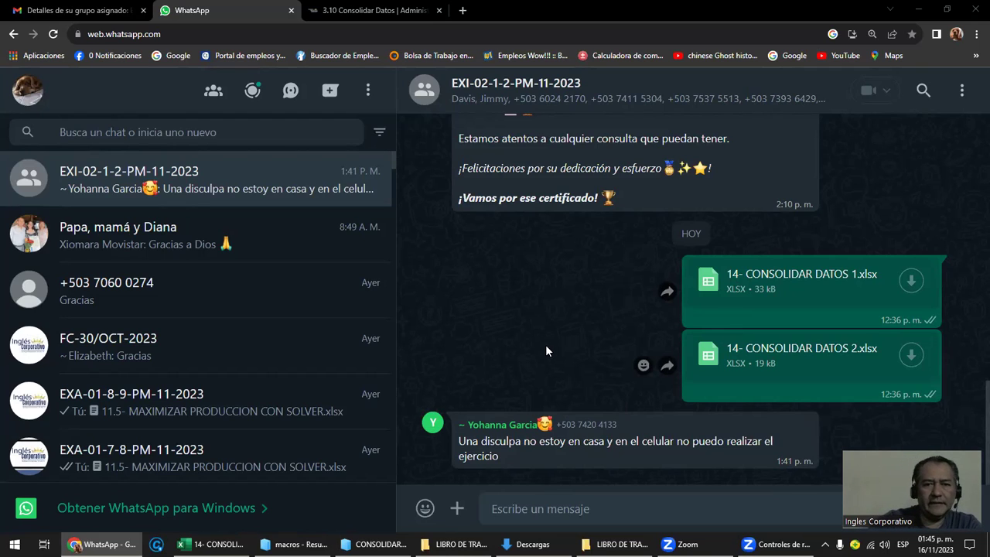
scroll(545, 358, "up", 1)
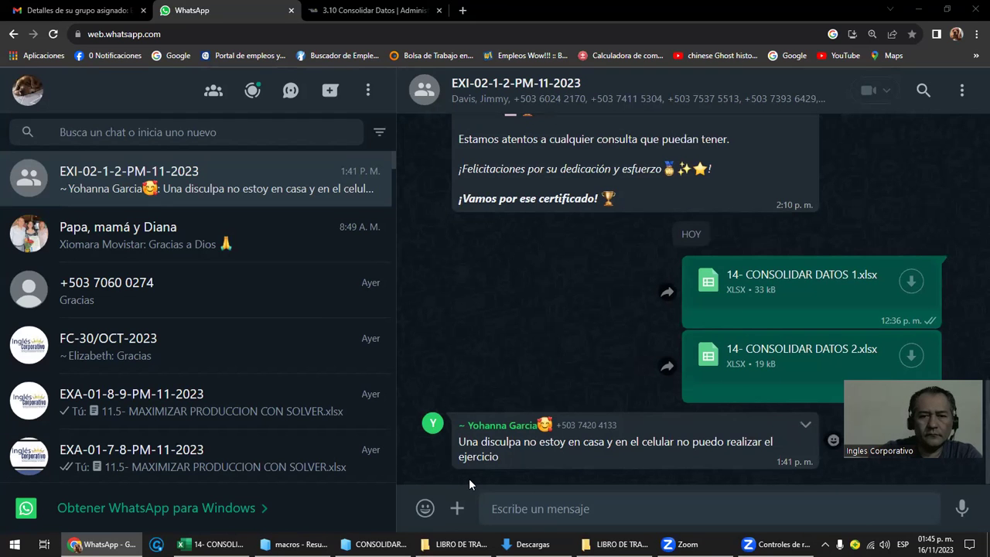
key("alt+Tab")
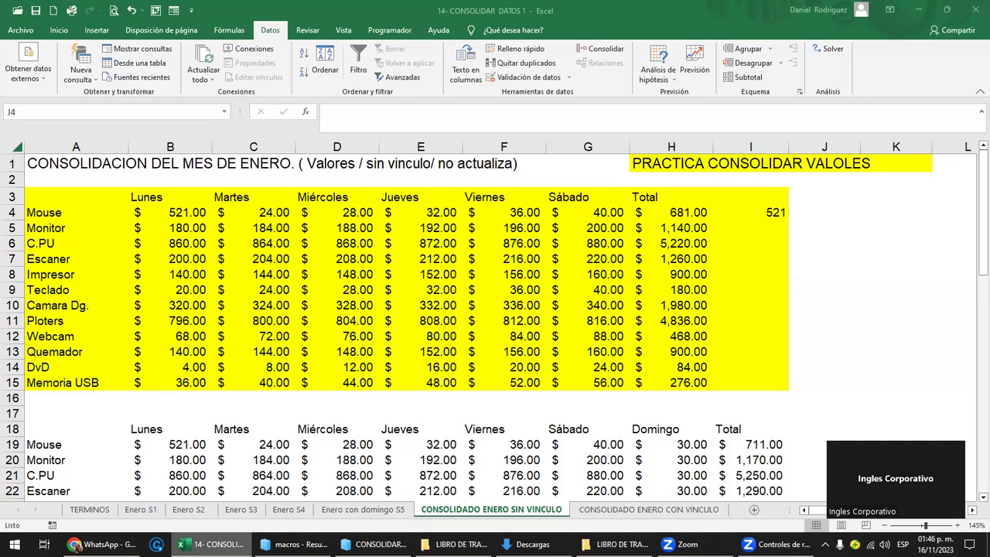
Check the WhatsApp group chat, then Alt+Tab back to the workbook.
mouse_move(212, 544)
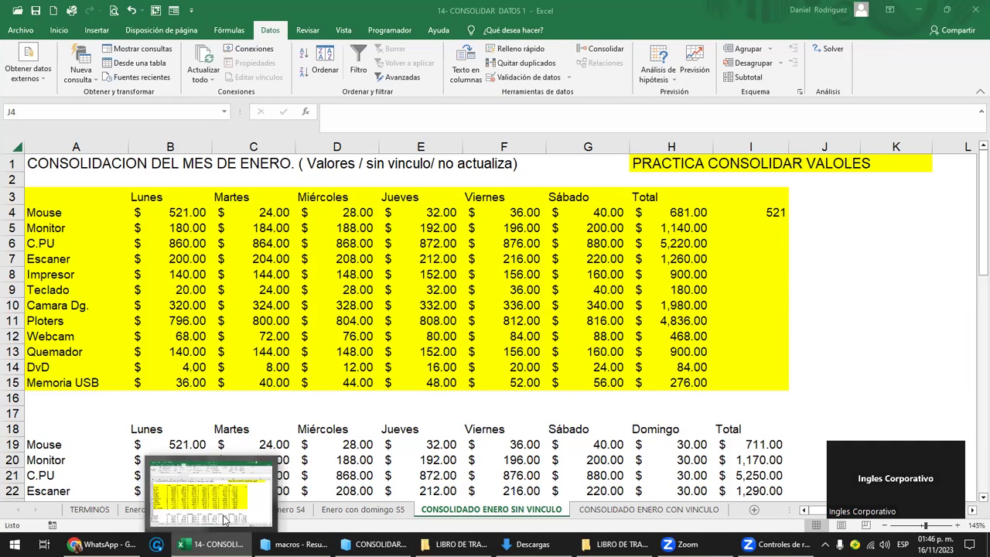
left_click(225, 520)
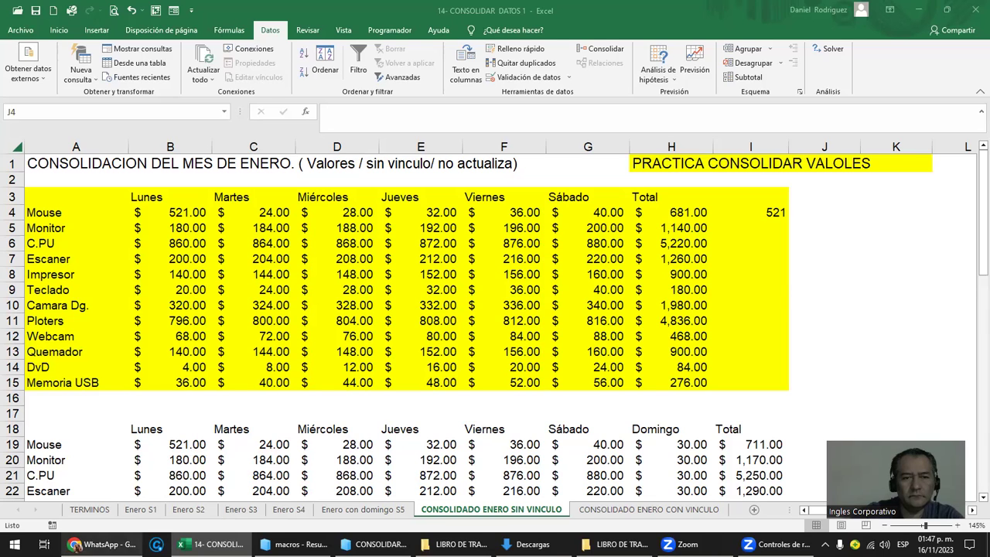
left_click(105, 544)
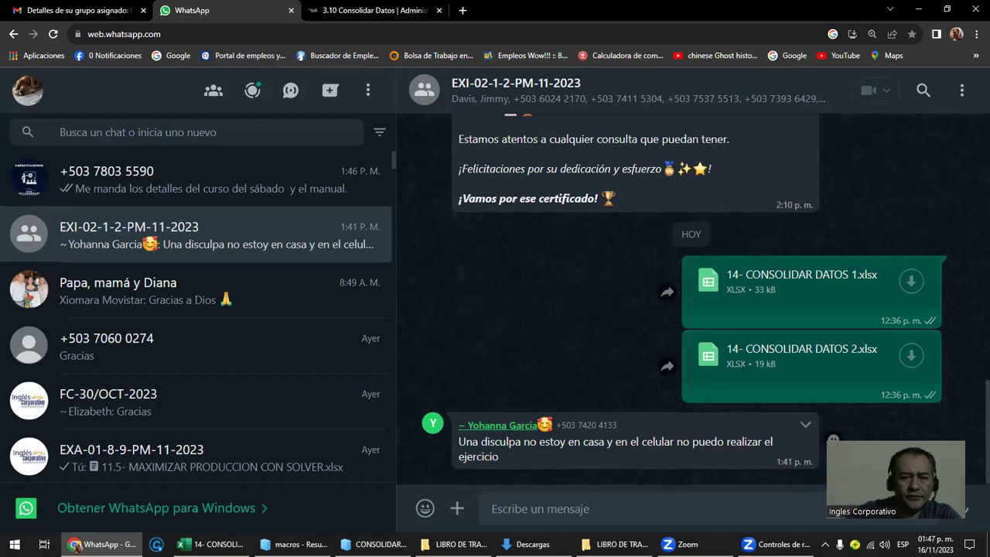
key("alt+Tab")
From cell D4, view the Consolidar settings, dismiss them, and close 14- CONSOLIDAR DATOS 1.
left_click(363, 212)
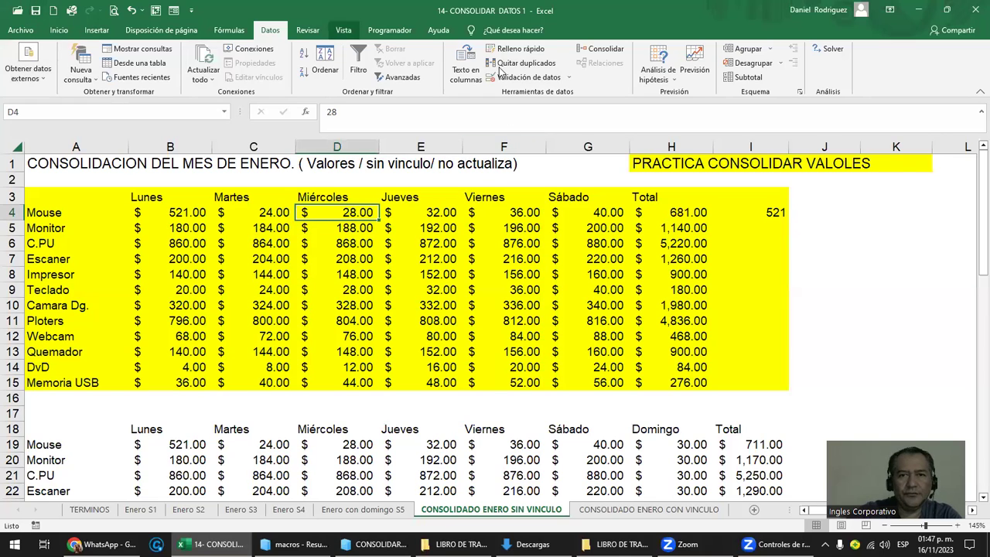
left_click(607, 51)
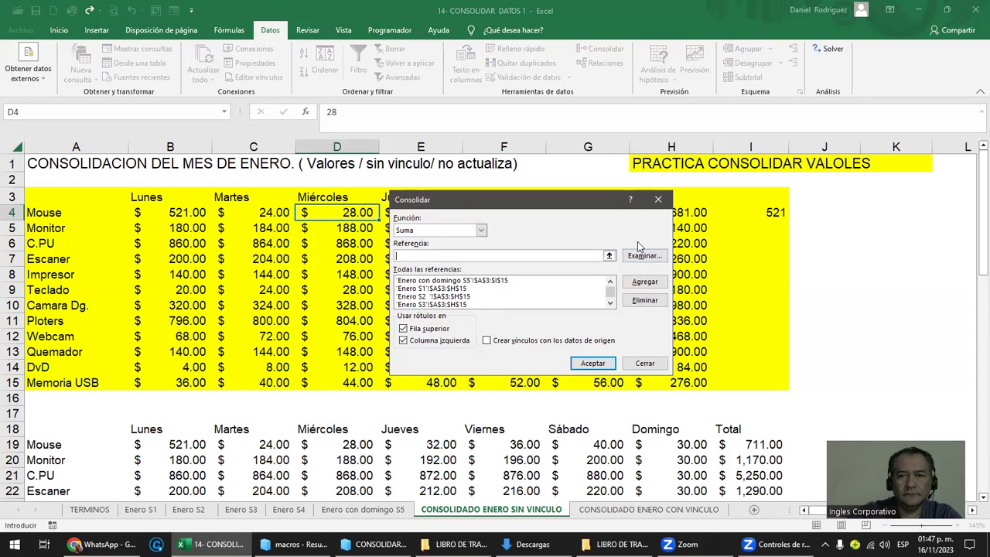
left_click(662, 203)
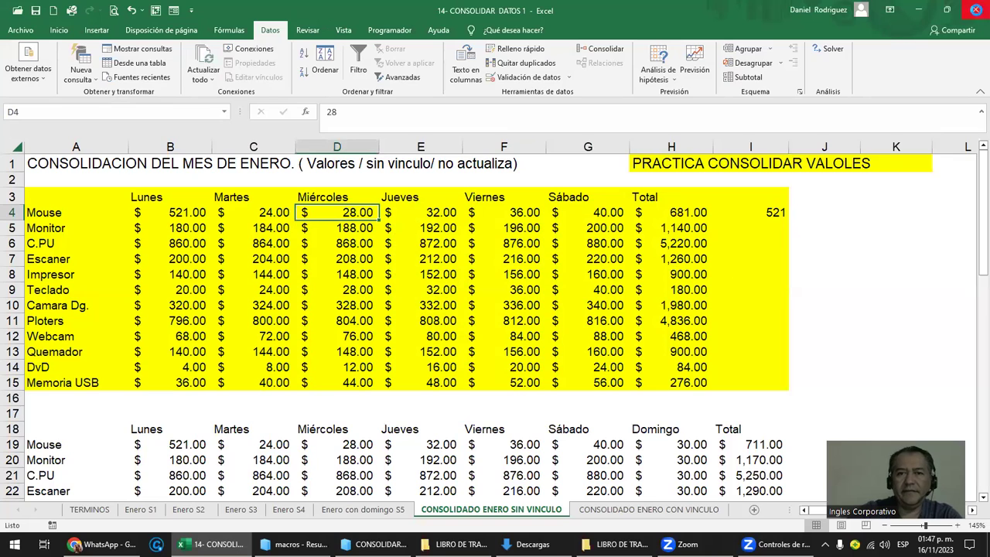
left_click(976, 9)
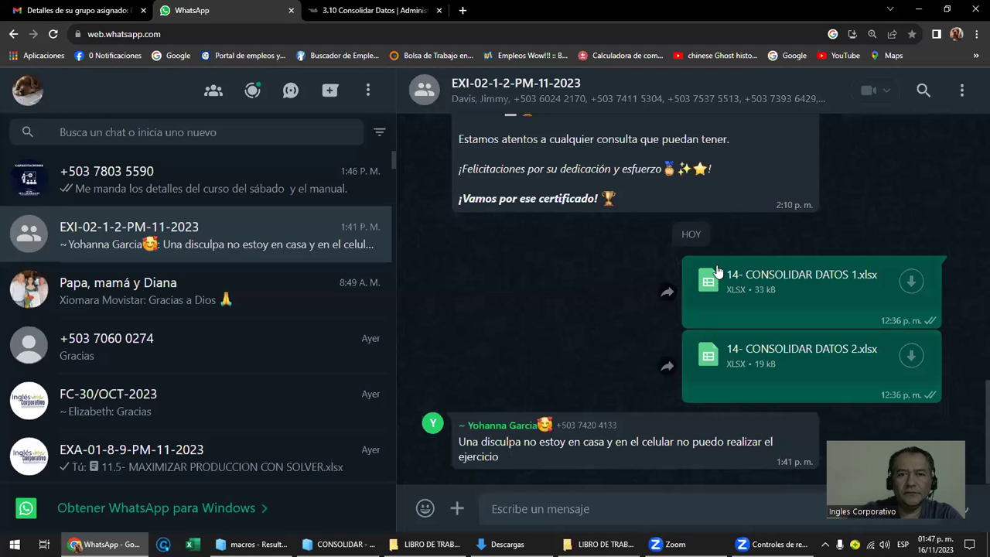
Minimize Chrome and open 14- CONSOLIDAR DATOS 2 from the LIBRO DE TRABAJO EXCEL INTERMEDIO folder.
left_click(920, 10)
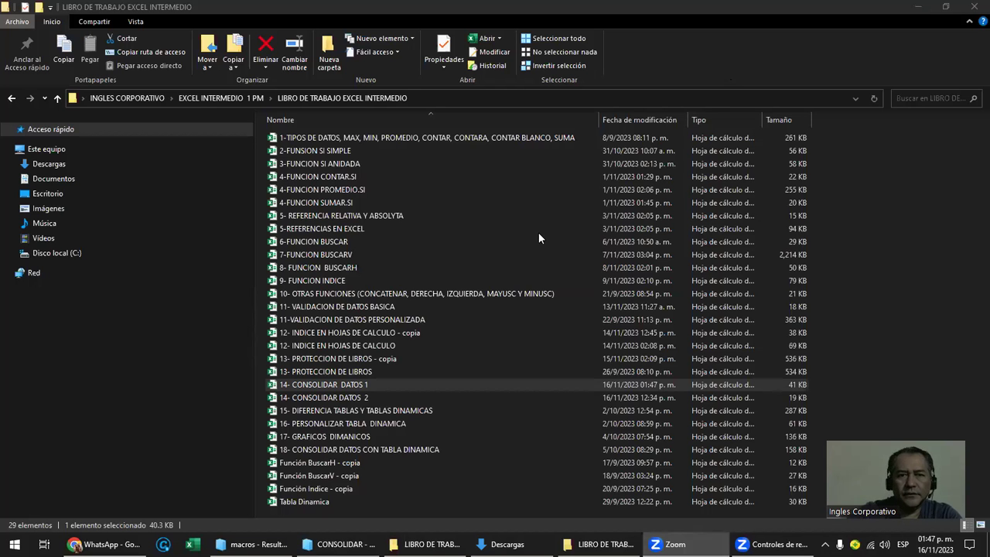
left_click(339, 399)
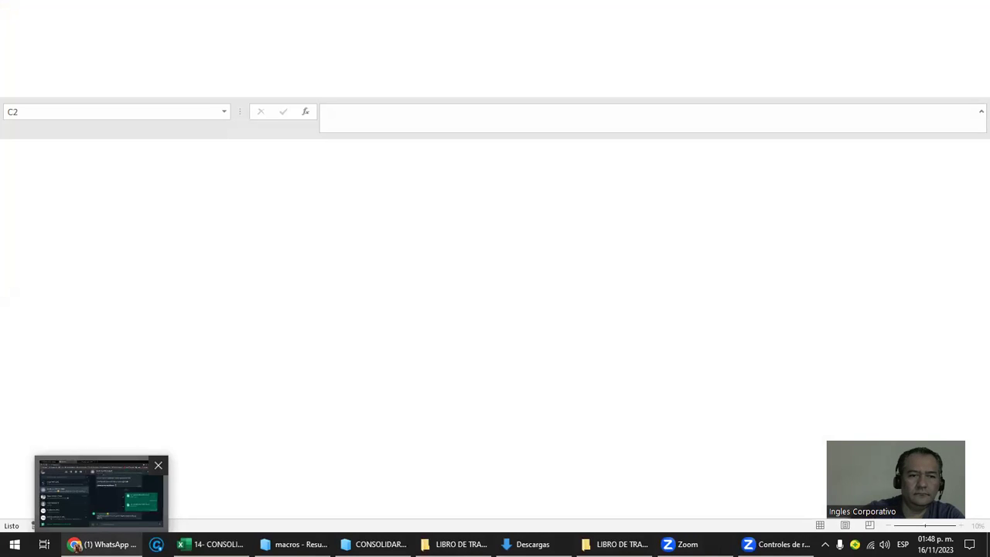
View the shared January consolidation photo in WhatsApp, then return to 14- CONSOLIDAR DATOS 2.
left_click(100, 544)
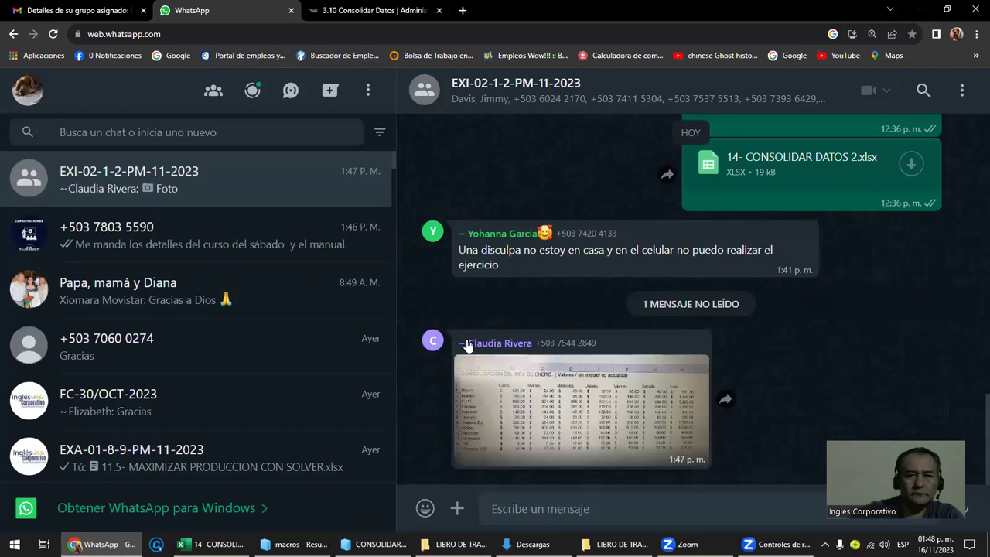
left_click(569, 408)
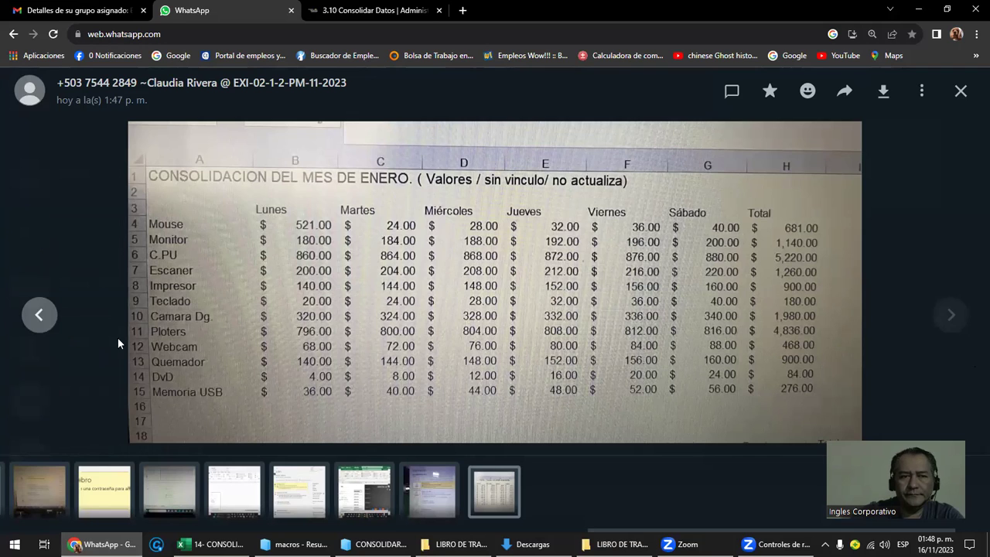
left_click(41, 311)
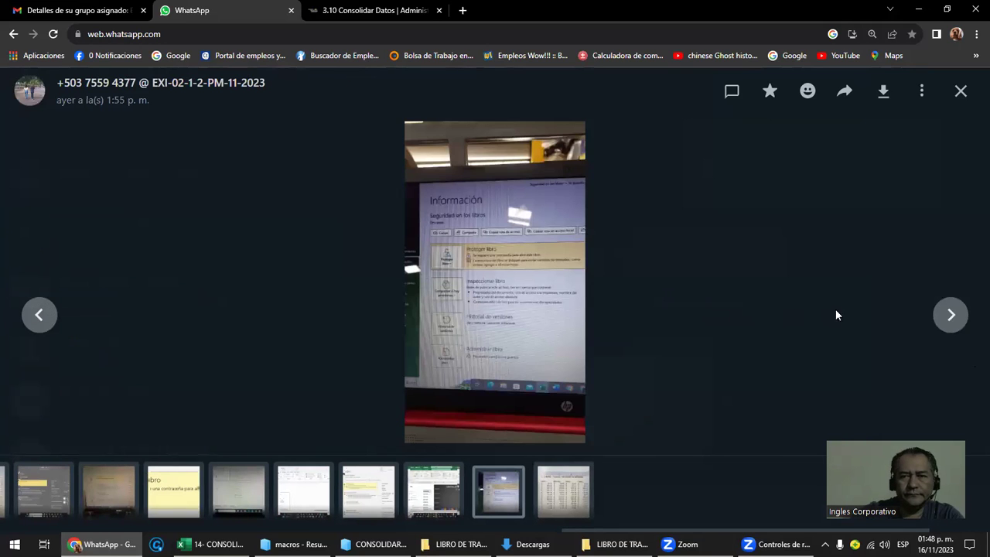
left_click(953, 321)
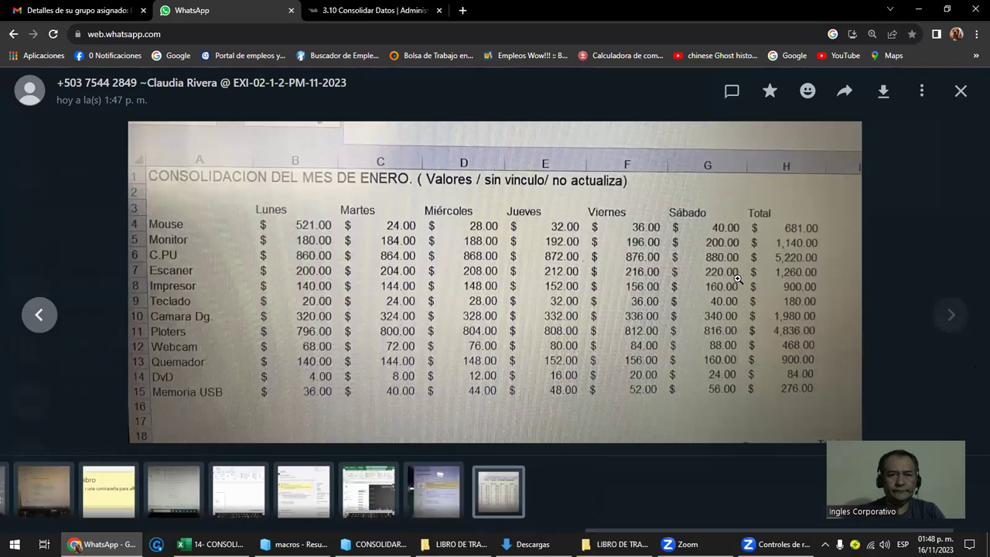
key("Escape")
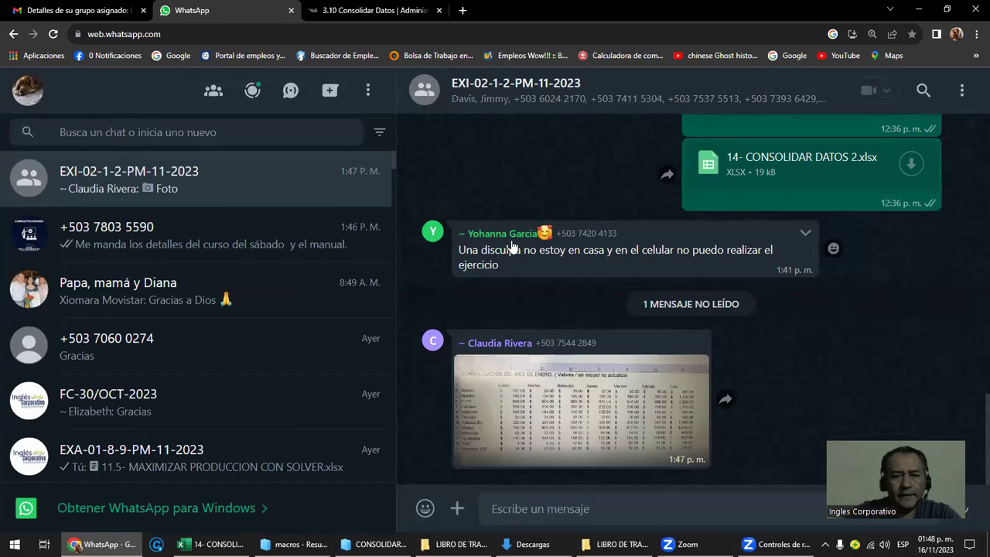
left_click(213, 544)
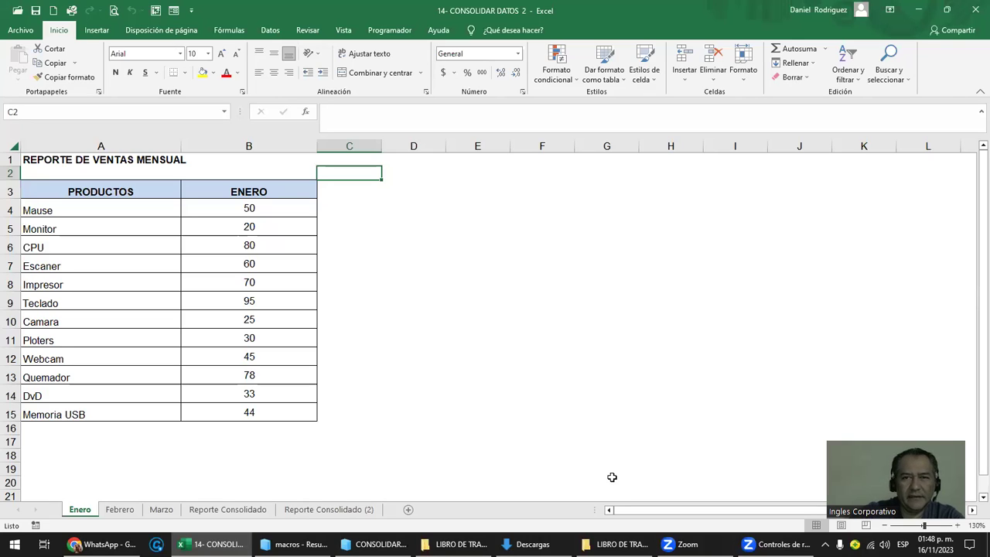
Check Mause on Enero, then select the Febrero table A3:B15 and quantities B4:B15.
left_click(103, 212)
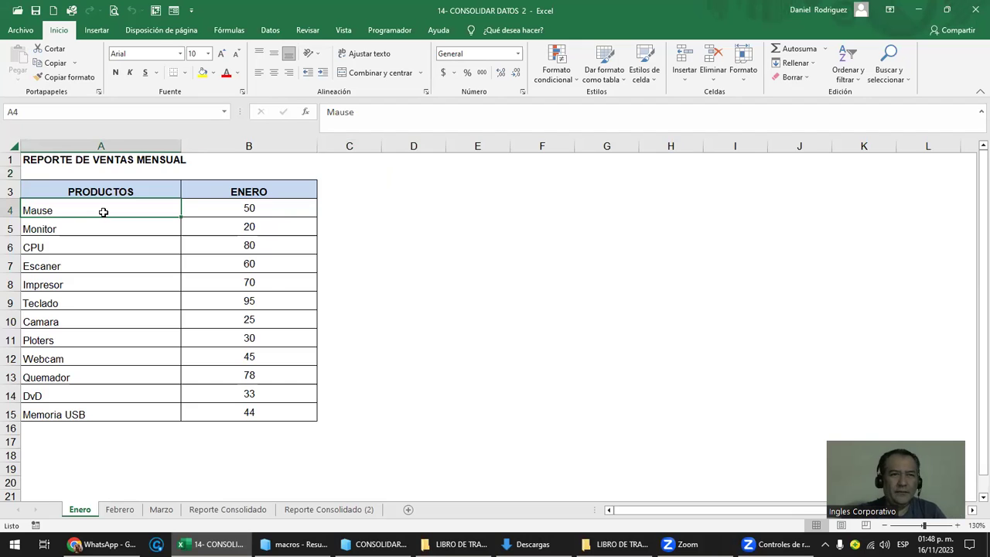
scroll(103, 212, "up", 1)
scroll(116, 217, "up", 2)
scroll(120, 216, "down", 1)
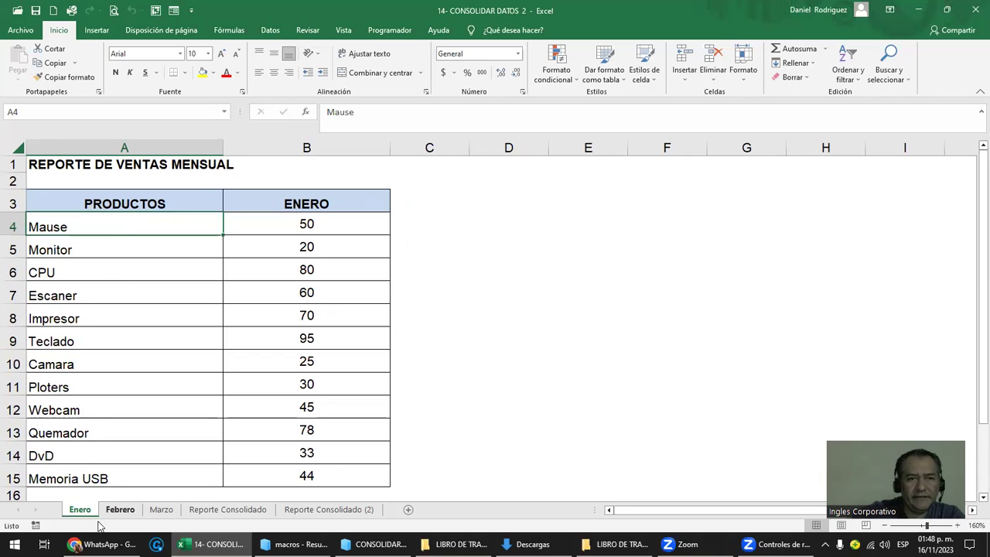
left_click(122, 512)
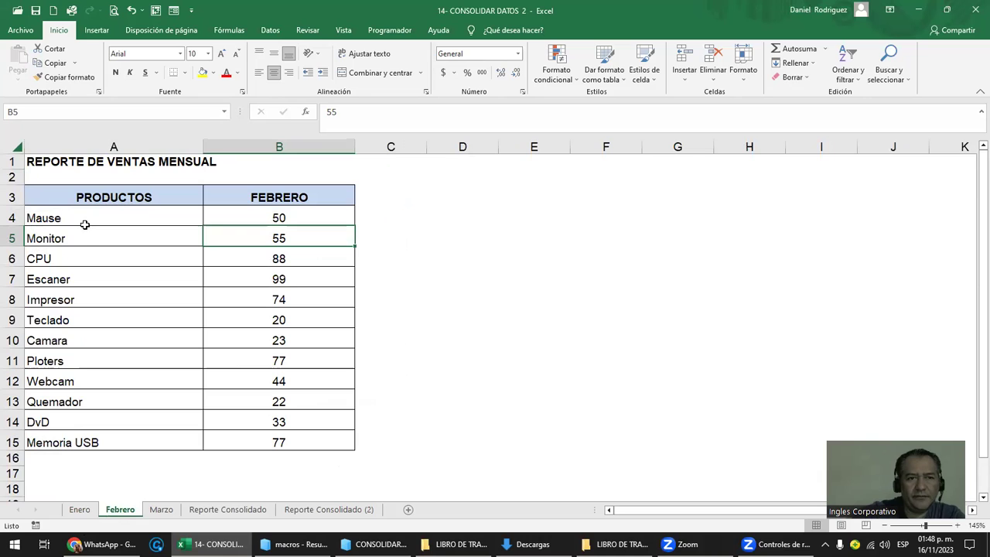
left_click(93, 193)
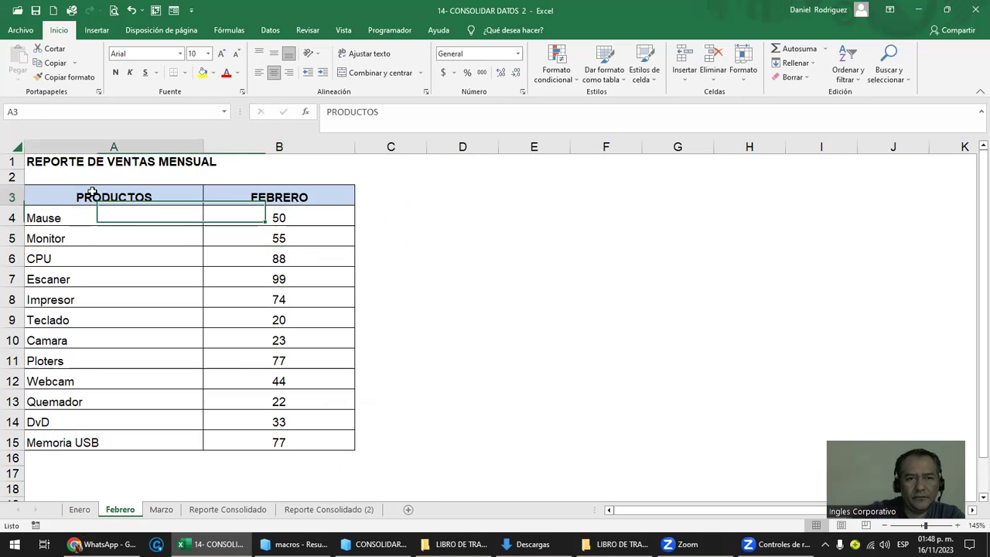
left_click_drag(92, 193, 278, 440)
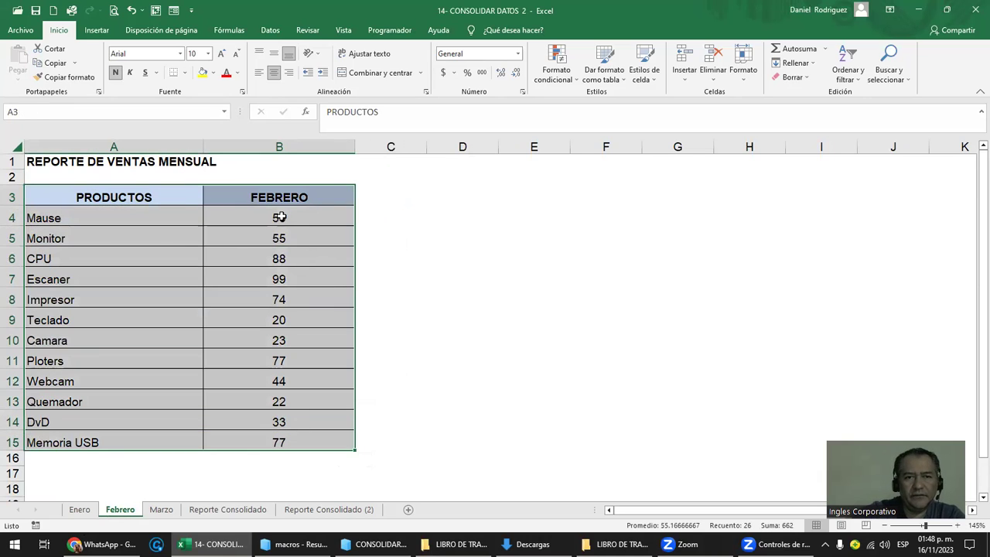
left_click_drag(280, 217, 318, 440)
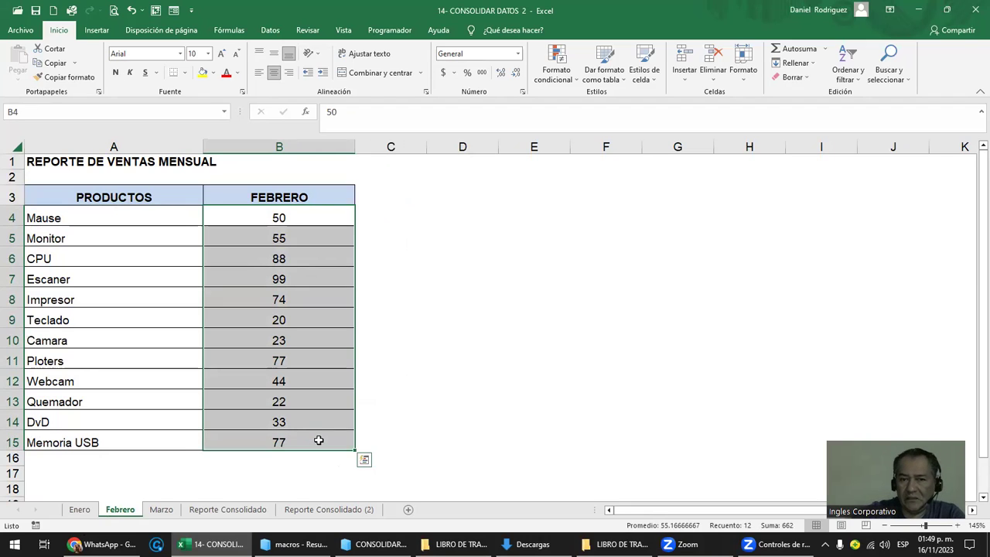
Compare the Enero and Febrero sheets again, ending on the Marzo sheet.
left_click(79, 510)
scroll(84, 283, "down", 1)
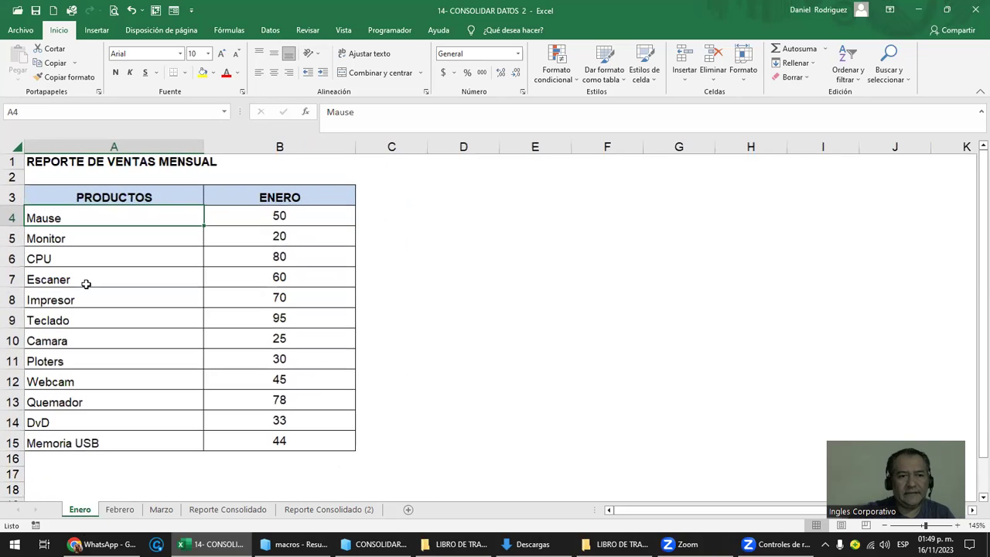
left_click(52, 258)
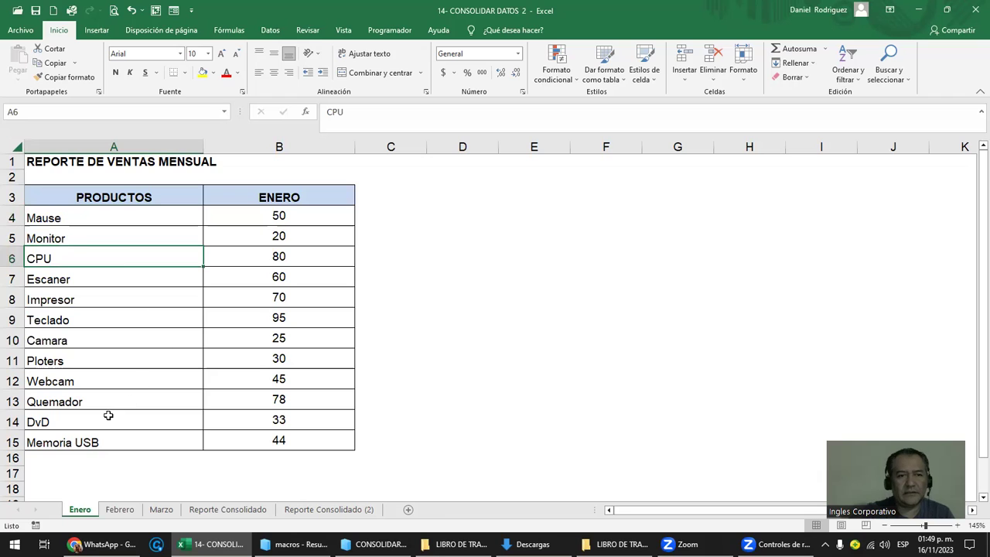
left_click(120, 510)
left_click(259, 473)
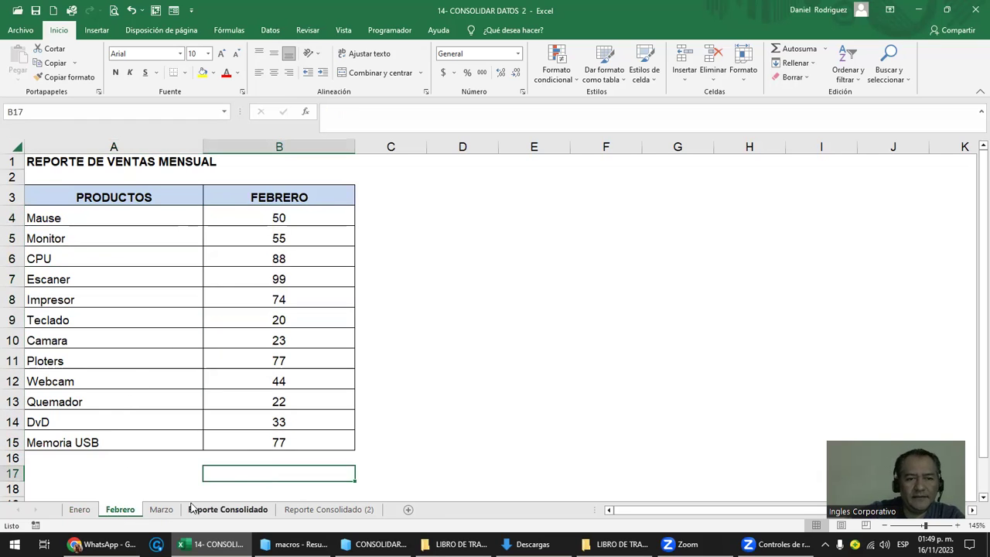
left_click(164, 510)
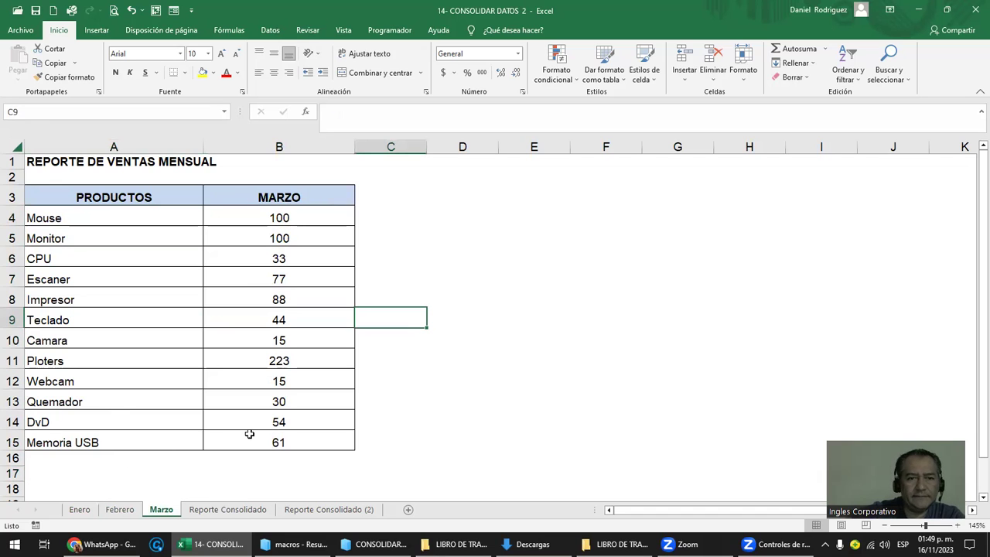
Select the consolidated report table A3:E16 on Reporte Consolidado.
left_click(240, 511)
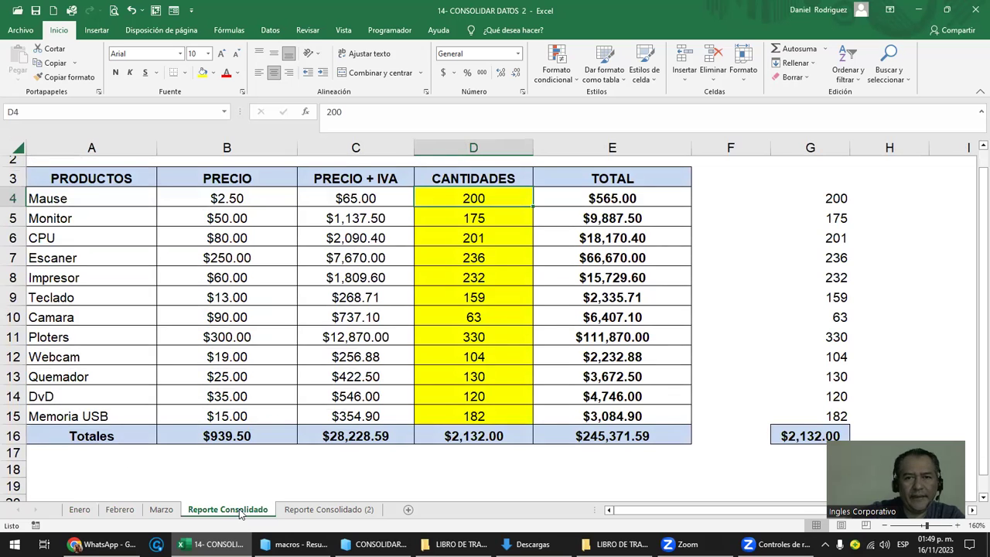
scroll(240, 514, "up", 1)
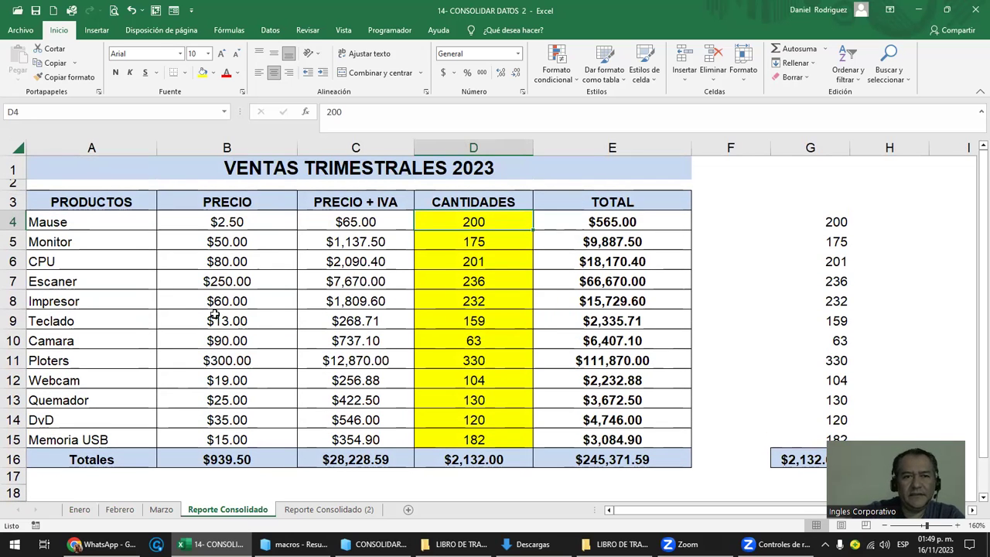
left_click(69, 222)
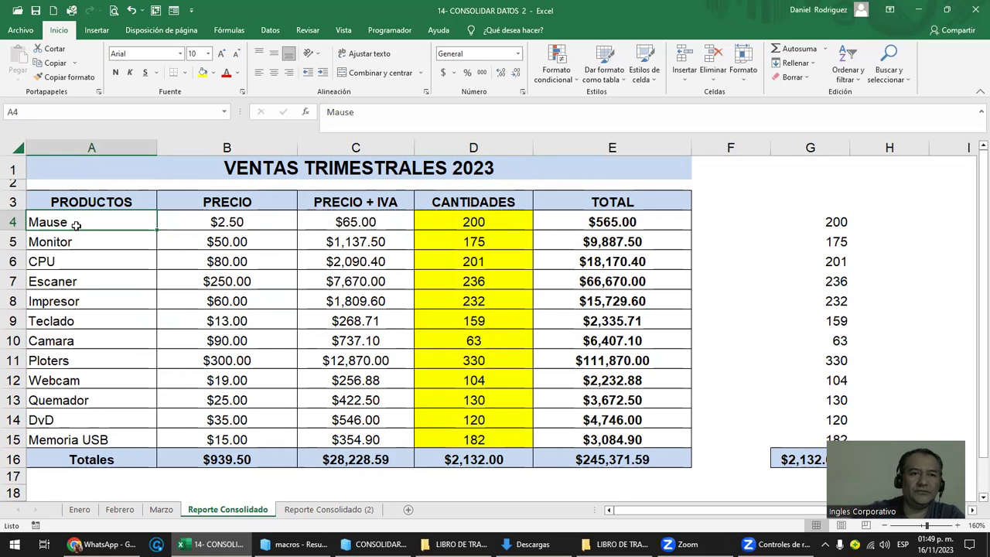
left_click_drag(116, 201, 615, 458)
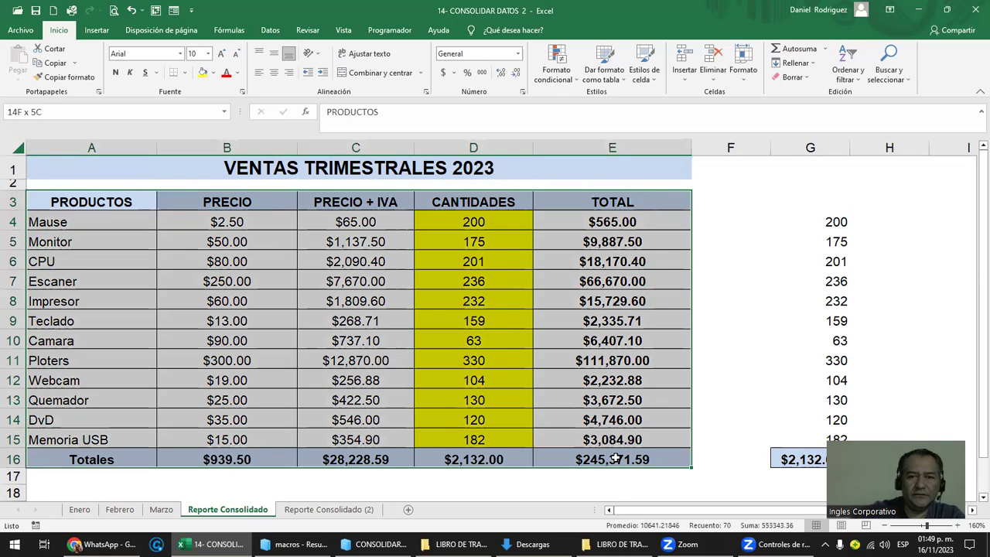
Select the Marzo data range A3:B16 for comparison.
left_click(160, 508)
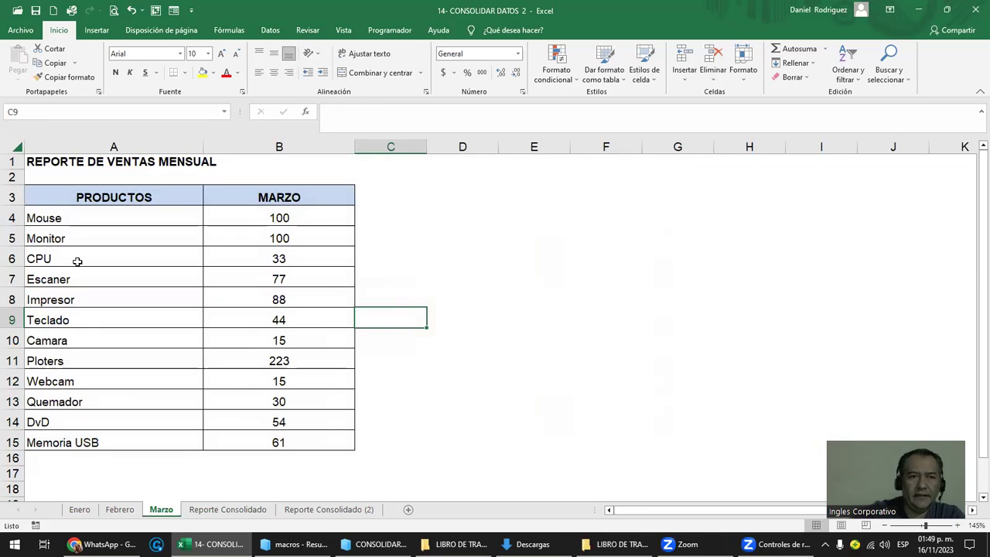
left_click_drag(75, 196, 280, 440)
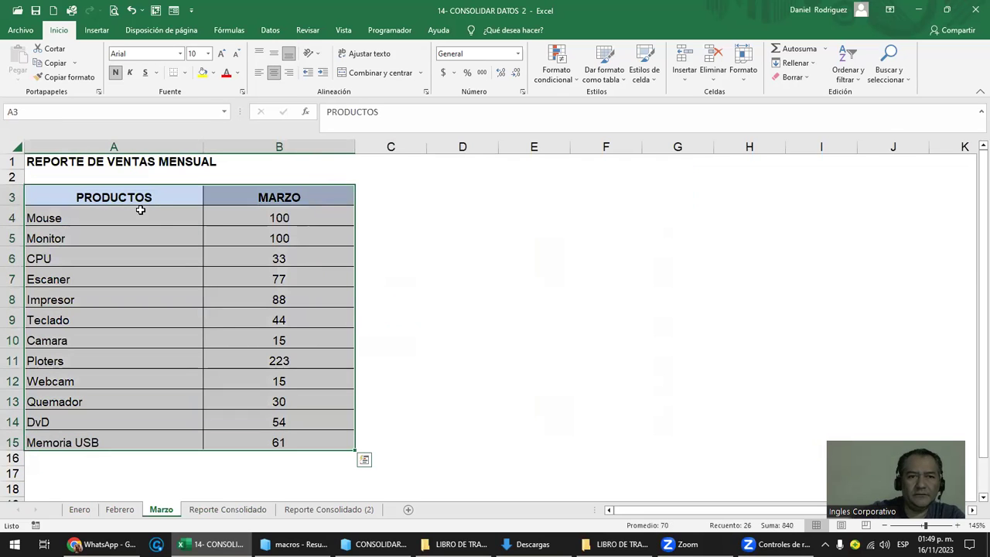
left_click(111, 196)
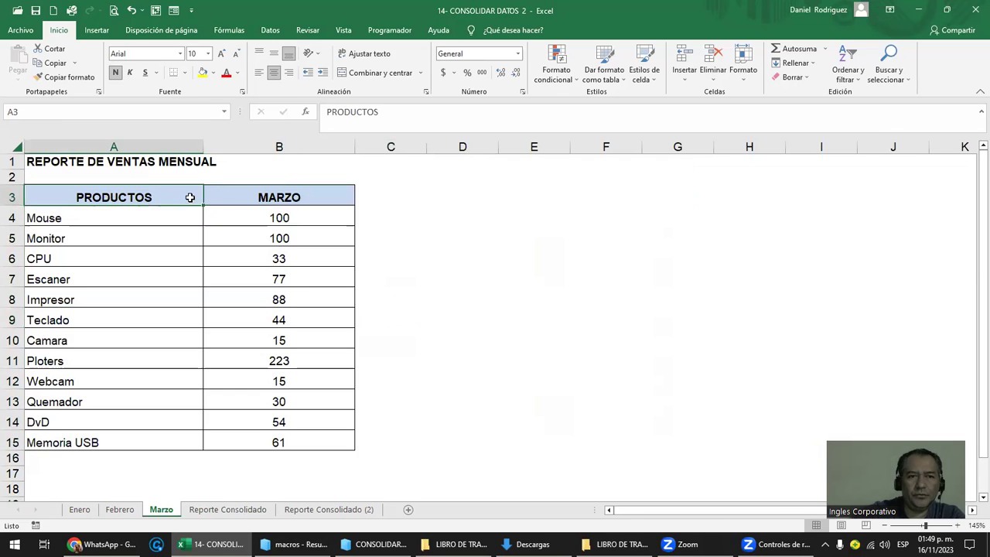
left_click(264, 196)
left_click(132, 509)
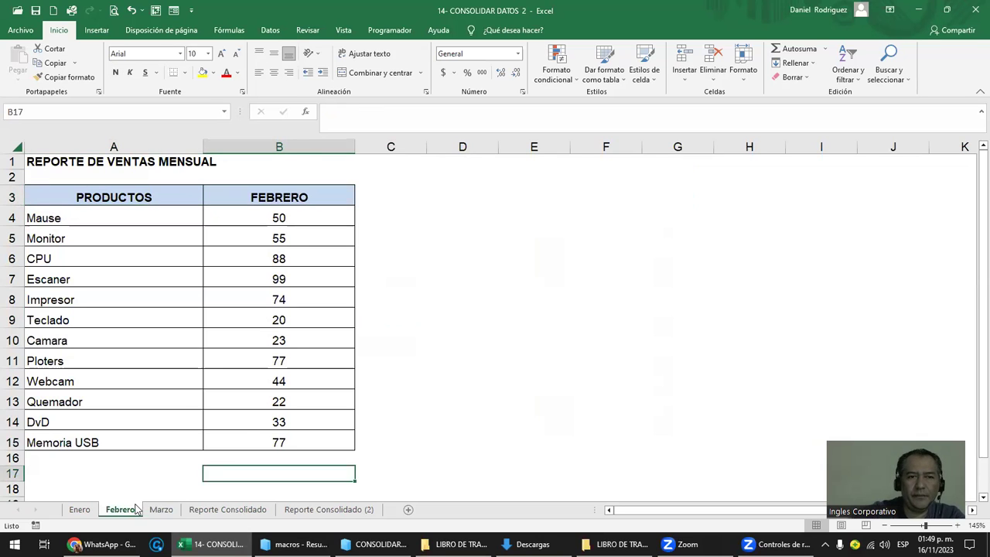
left_click(160, 510)
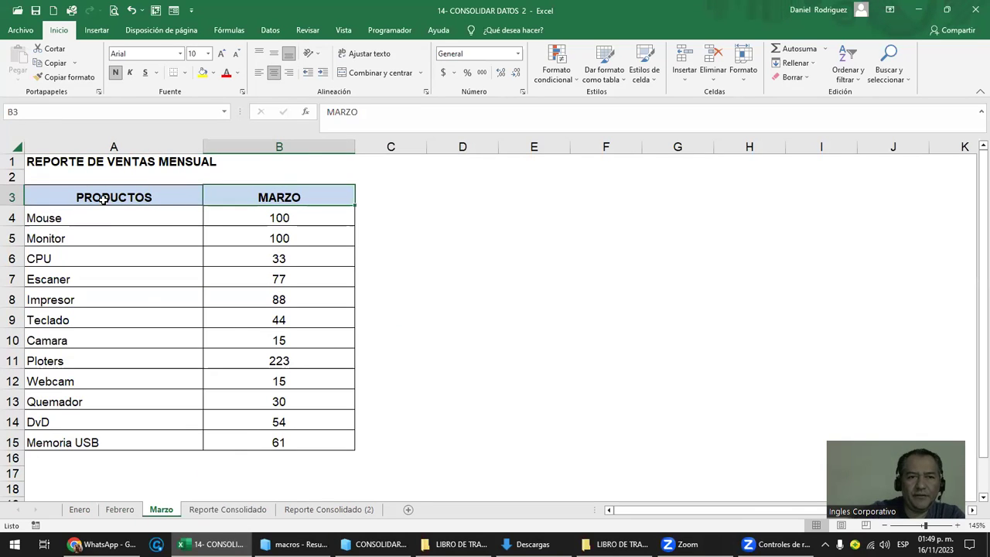
left_click_drag(103, 199, 301, 455)
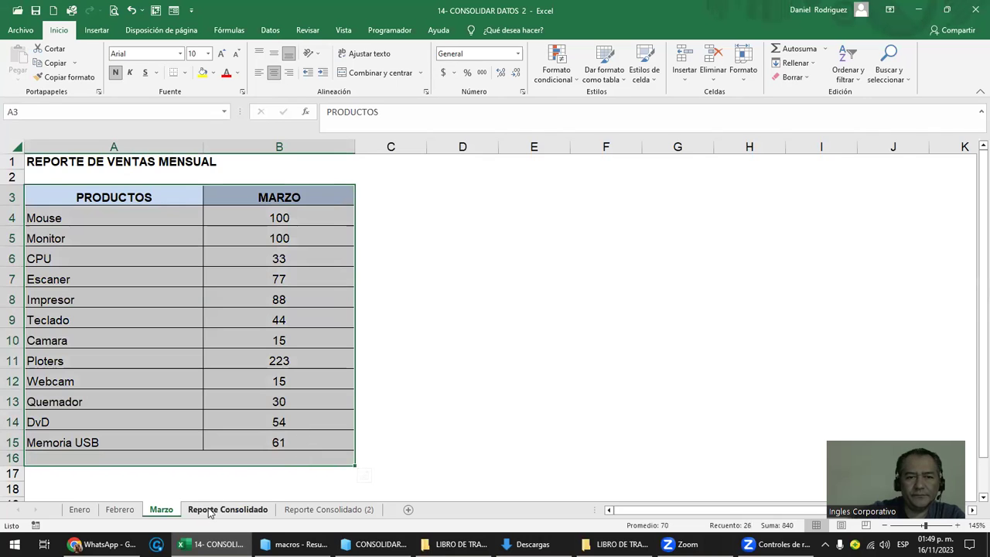
On Reporte Consolidado, select the product names, PRECIO and PRECIO + IVA columns, and Mause's cells.
left_click(209, 511)
left_click(122, 200)
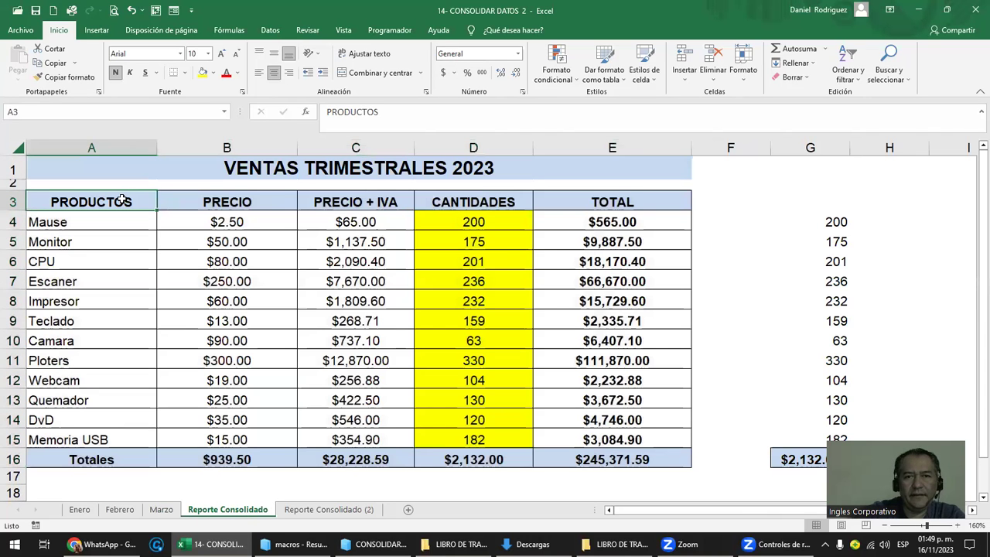
left_click_drag(103, 199, 92, 439)
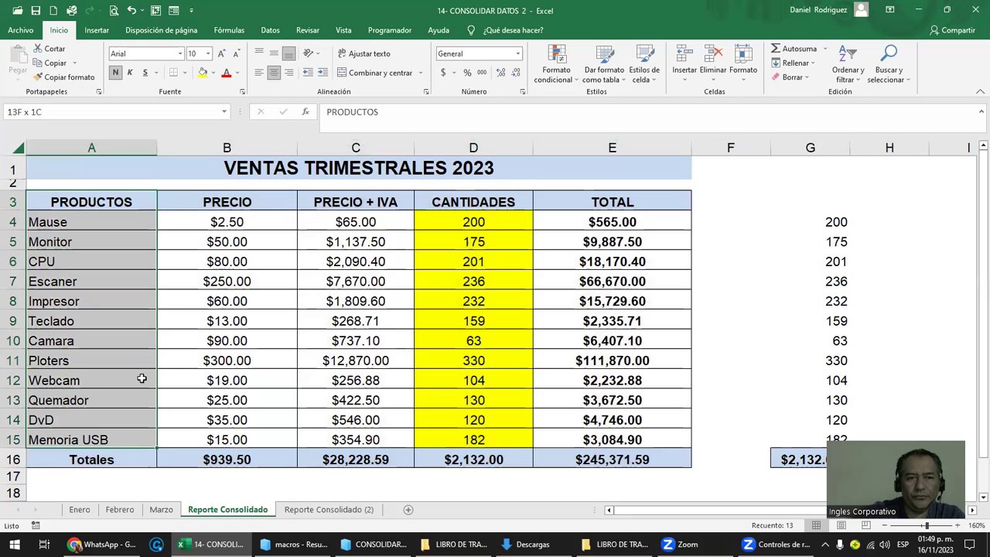
left_click(224, 148)
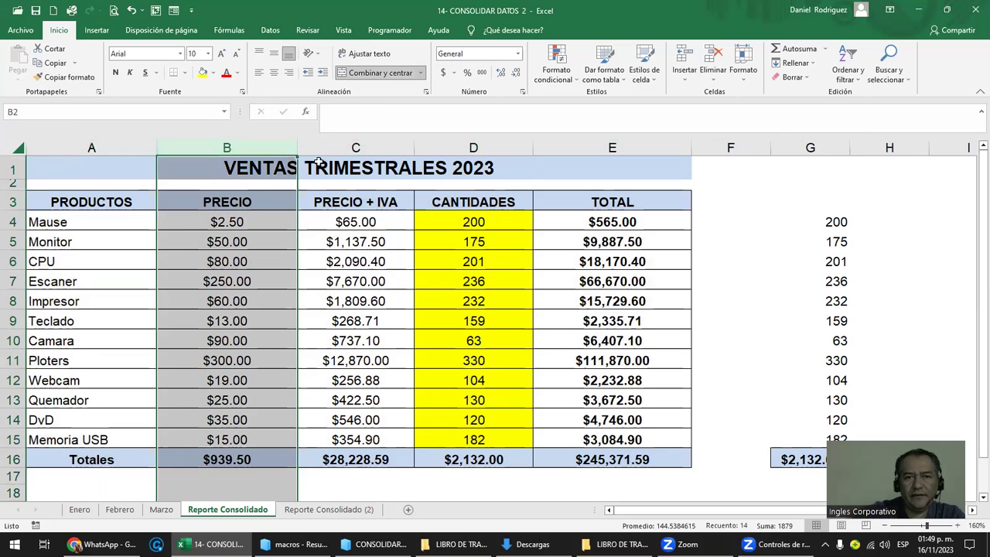
left_click(350, 147)
left_click(226, 222)
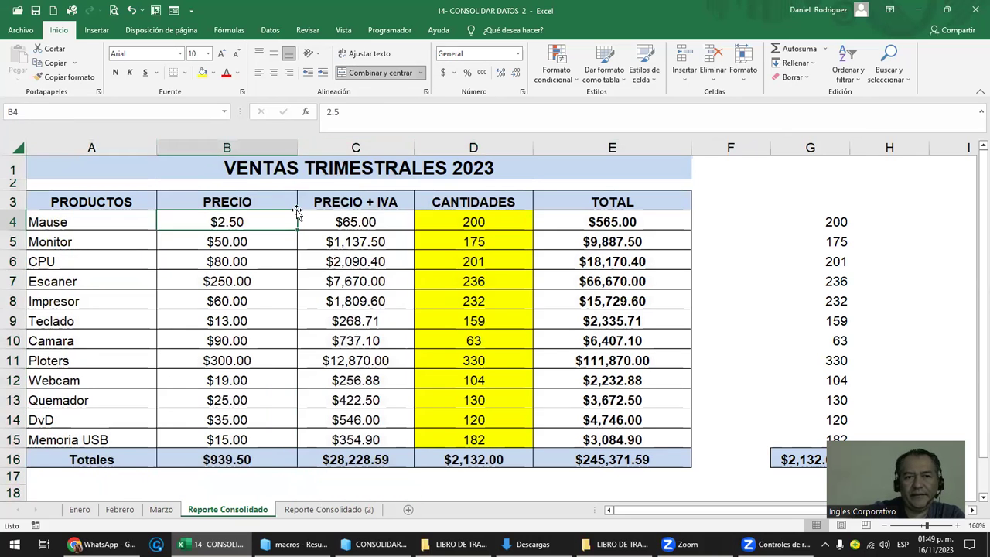
left_click(474, 220)
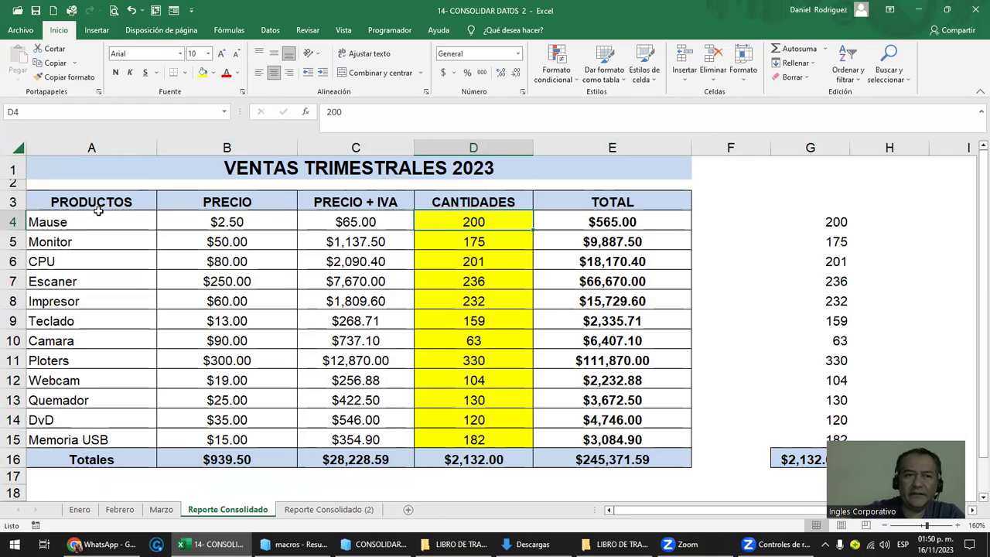
left_click(68, 222)
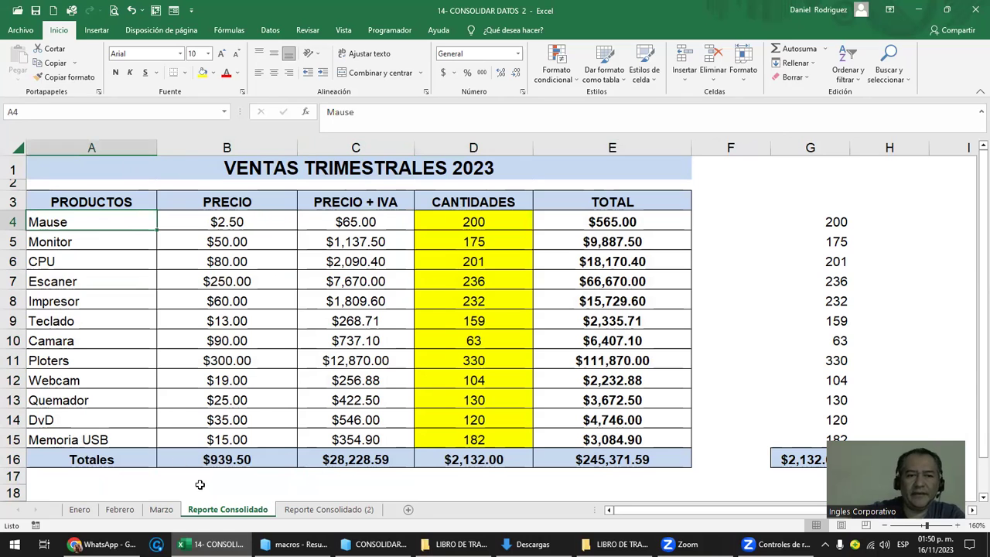
Compare product names between Marzo and Reporte Consolidado, glancing at Reporte Consolidado (2).
left_click(162, 511)
left_click(68, 221)
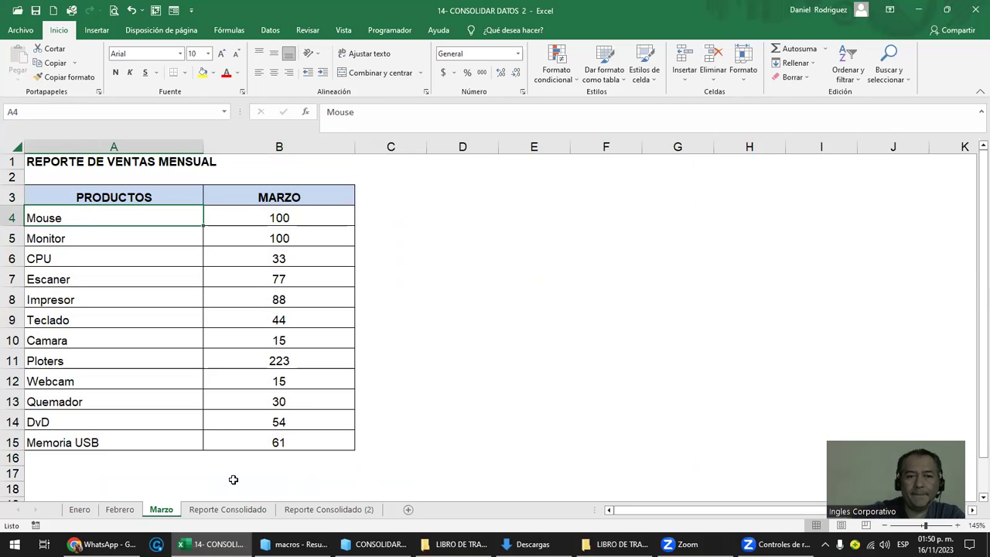
left_click(232, 510)
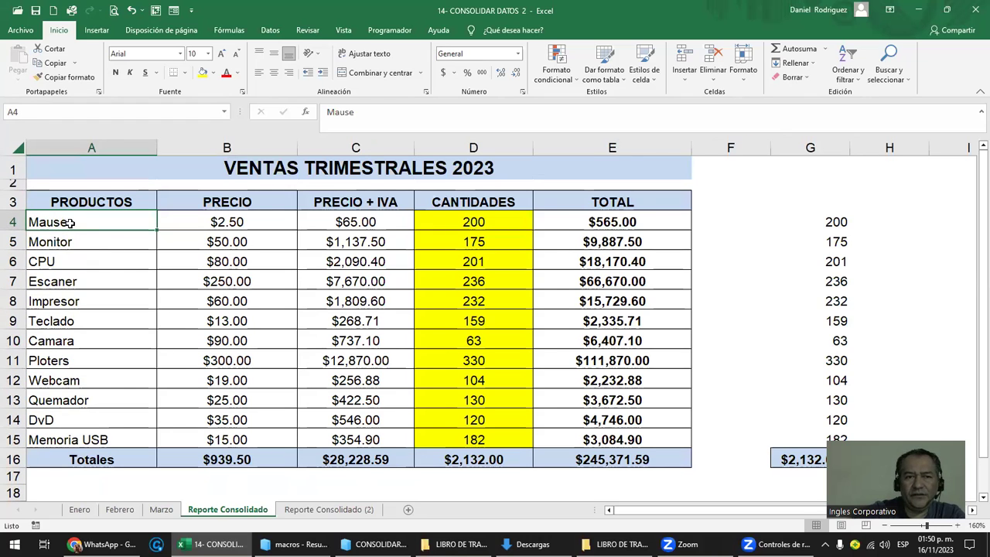
left_click_drag(70, 223, 100, 439)
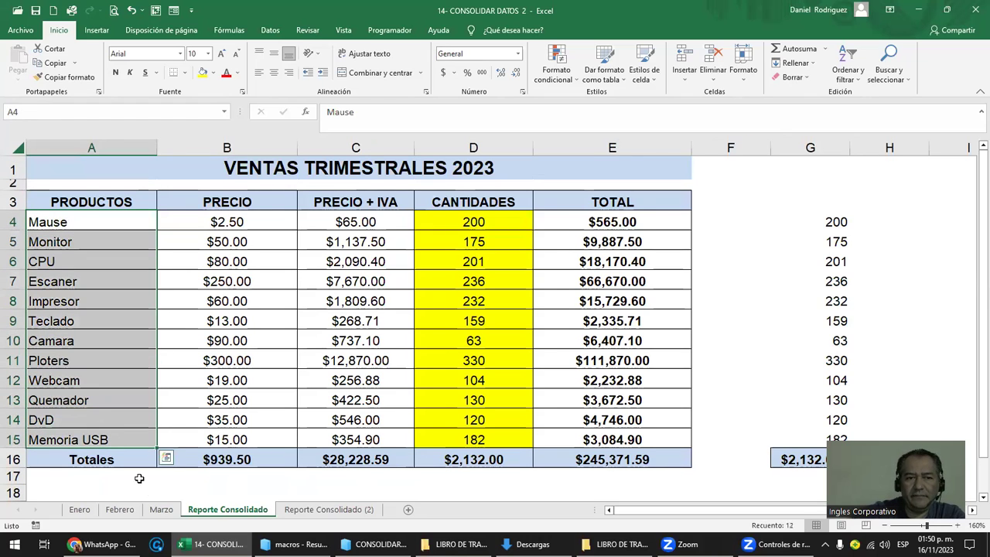
left_click(162, 512)
left_click_drag(103, 225, 155, 441)
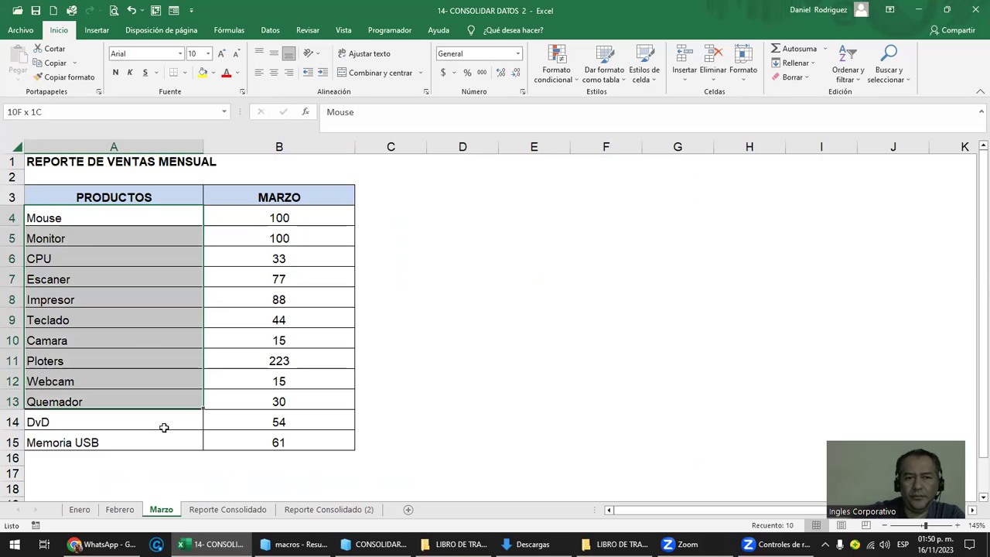
left_click(228, 510)
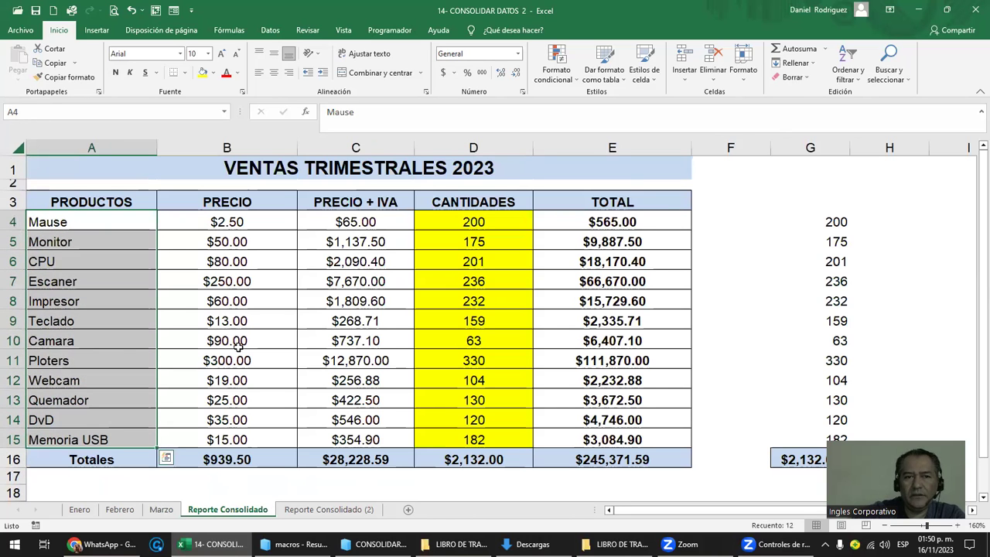
left_click(106, 220)
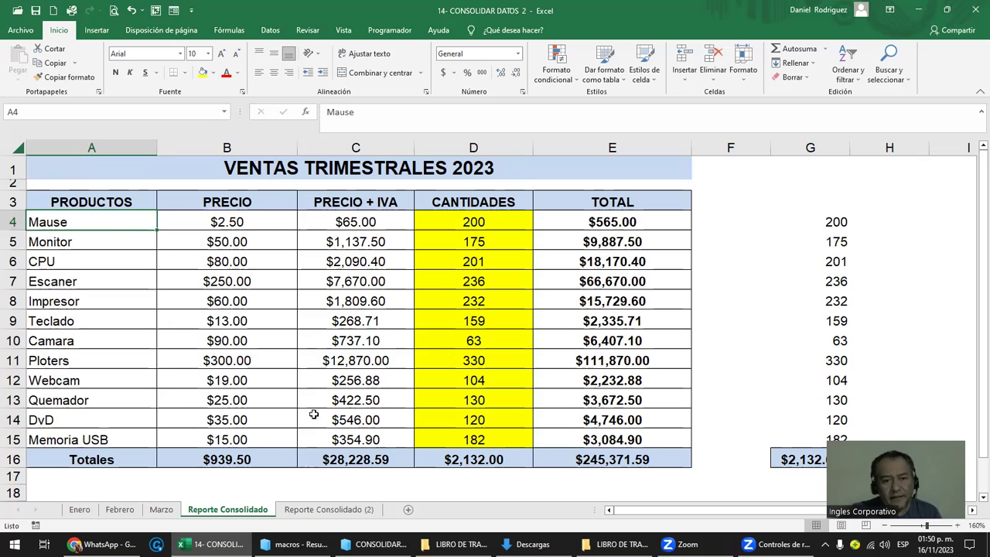
left_click(329, 510)
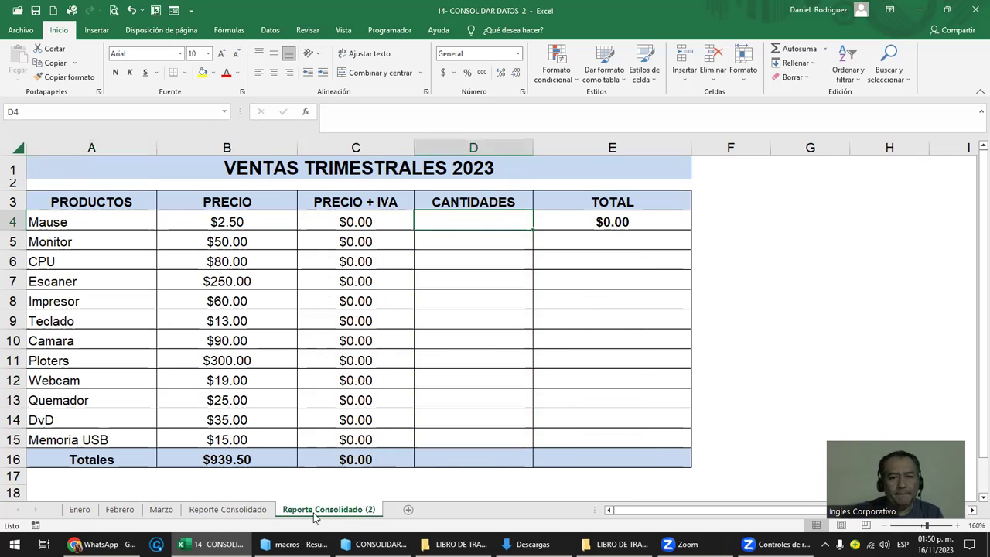
left_click(240, 511)
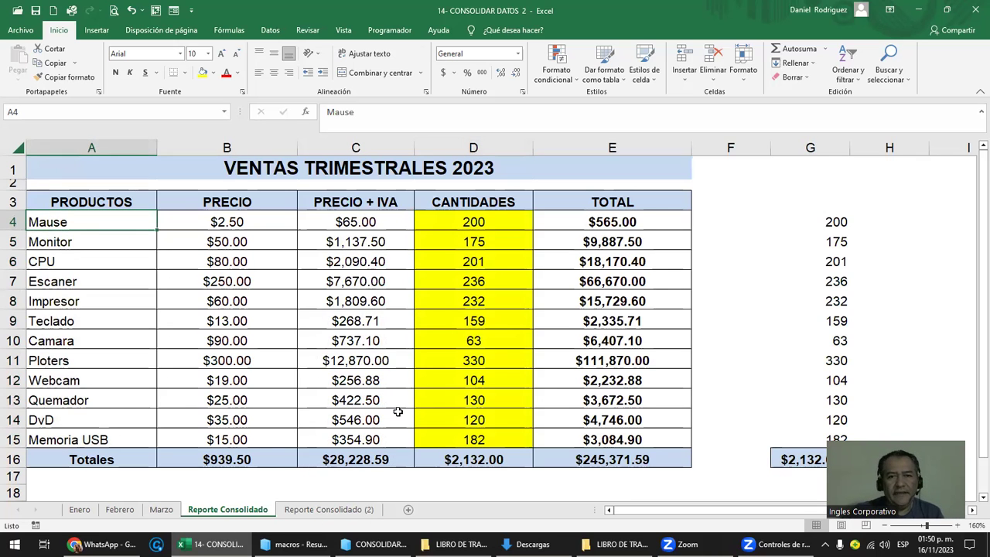
Inspect the PRECIO + IVA formula in C4, quantity in D4 and TOTAL formula in E4.
left_click(493, 224)
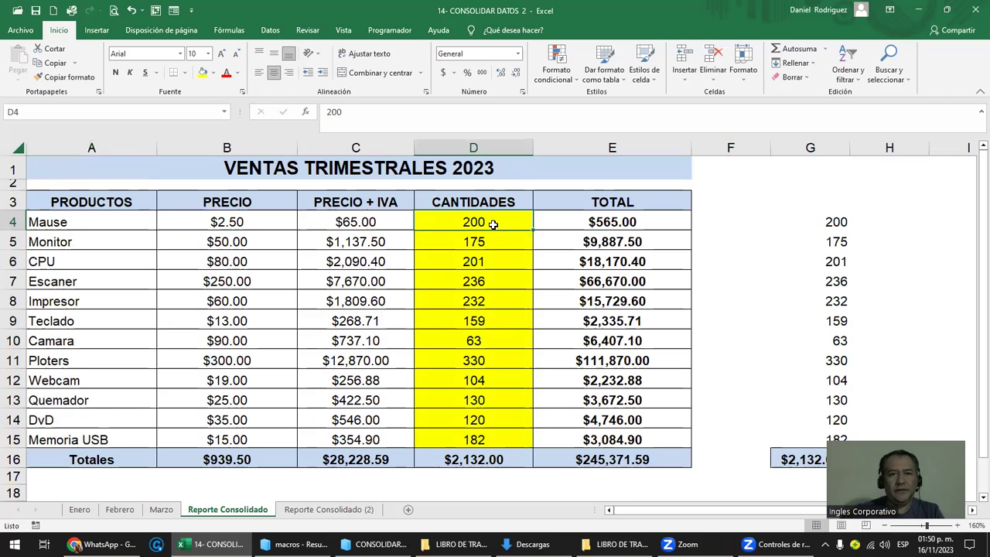
left_click(267, 222)
double_click(356, 222)
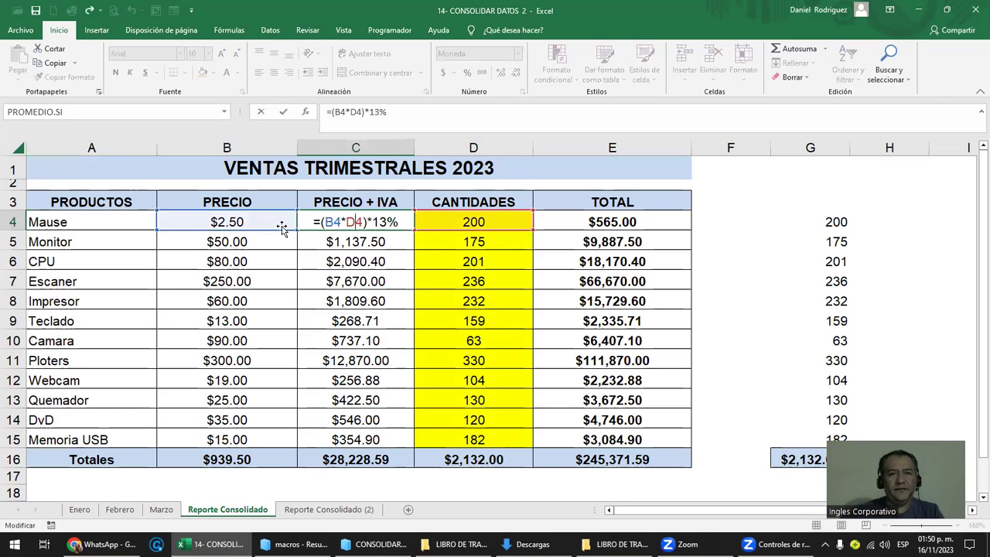
key("Return")
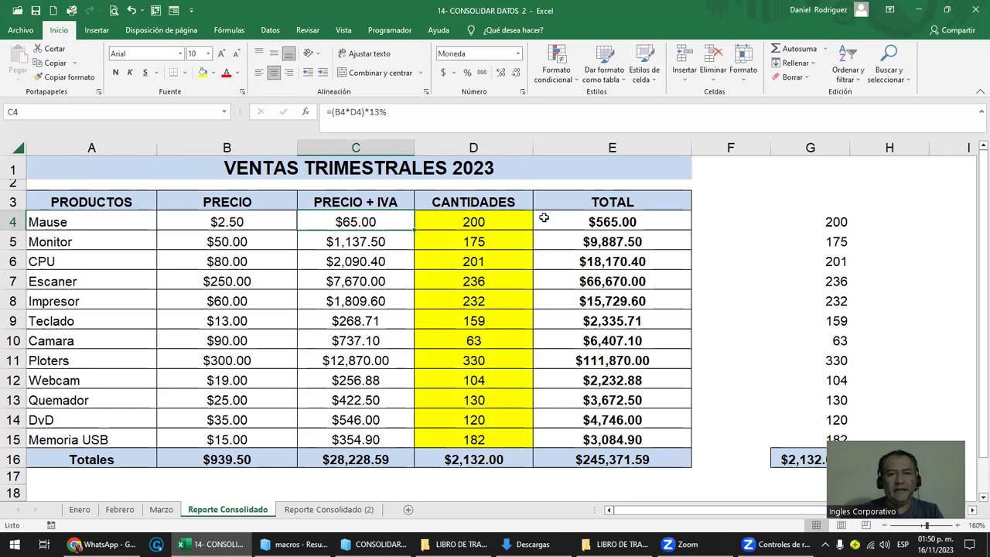
double_click(495, 222)
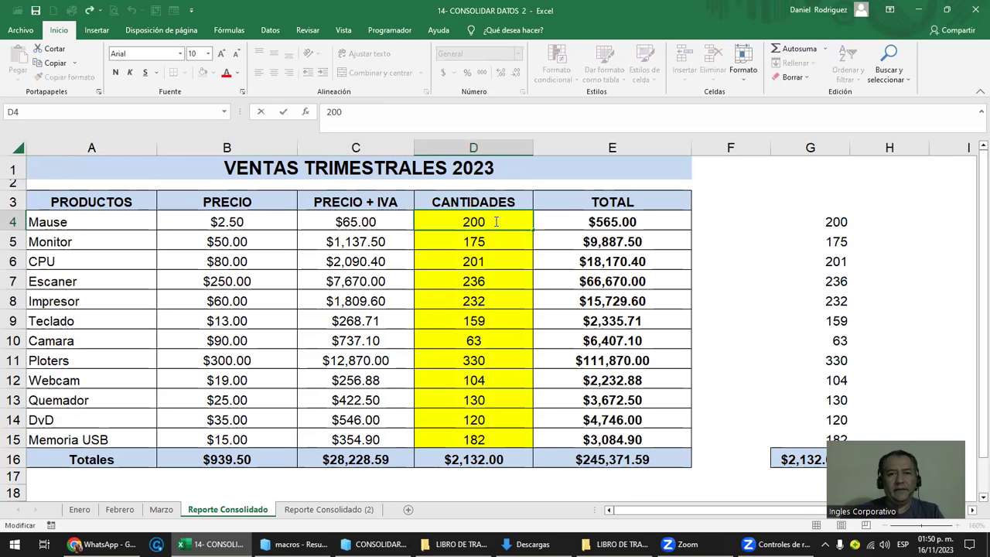
key("Escape")
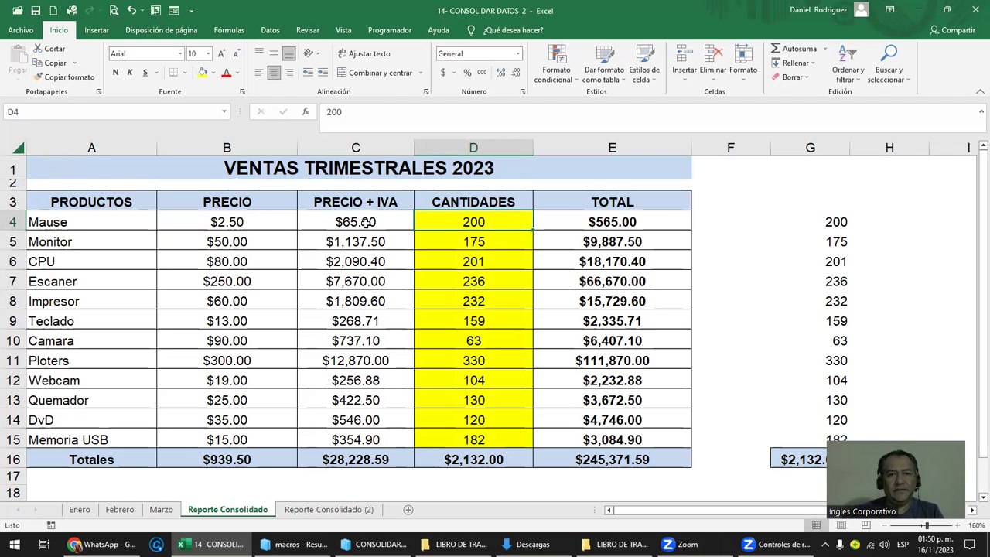
double_click(634, 222)
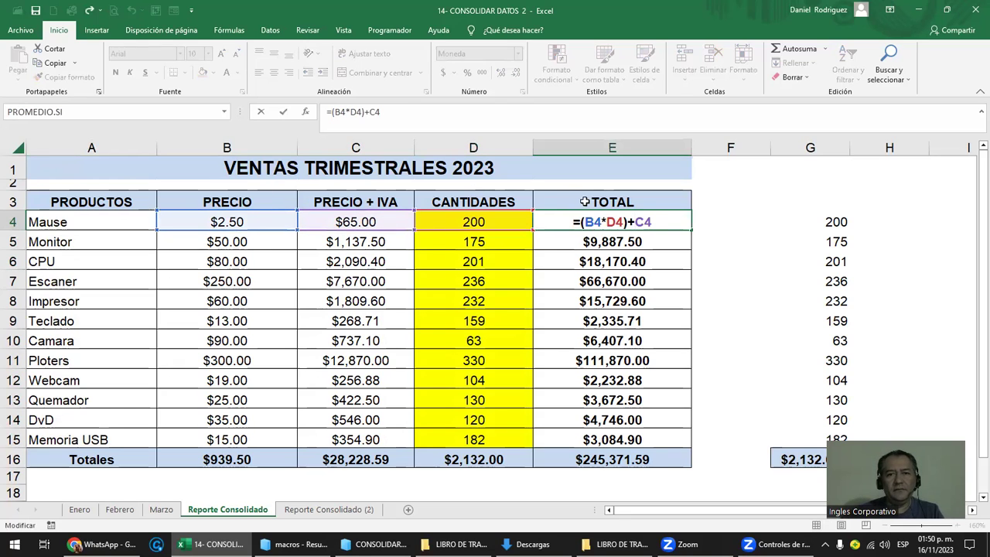
key("Return")
Check the B4:C4 sum and E4 references, then select CANTIDADES D4:D15.
left_click(301, 222)
left_click_drag(300, 222, 249, 219)
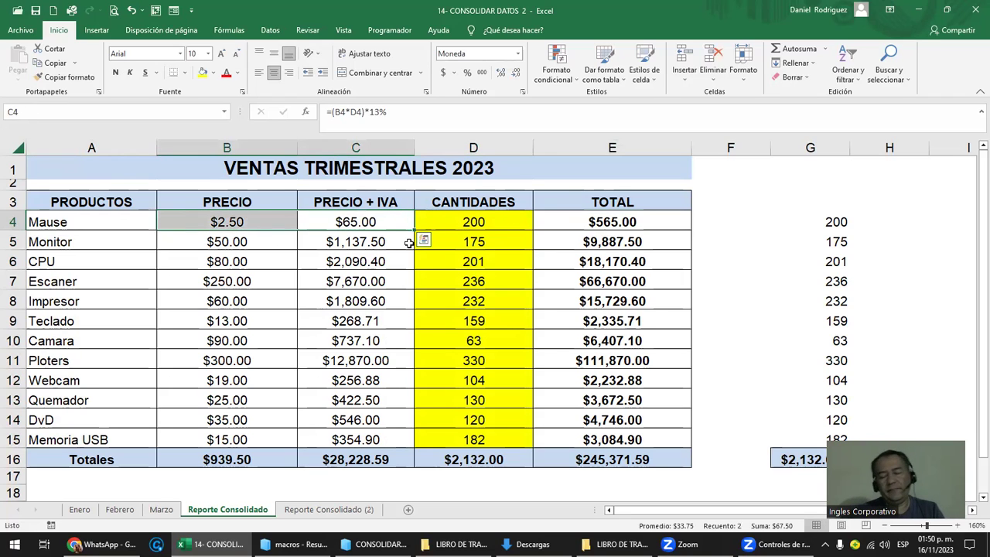
left_click(470, 224)
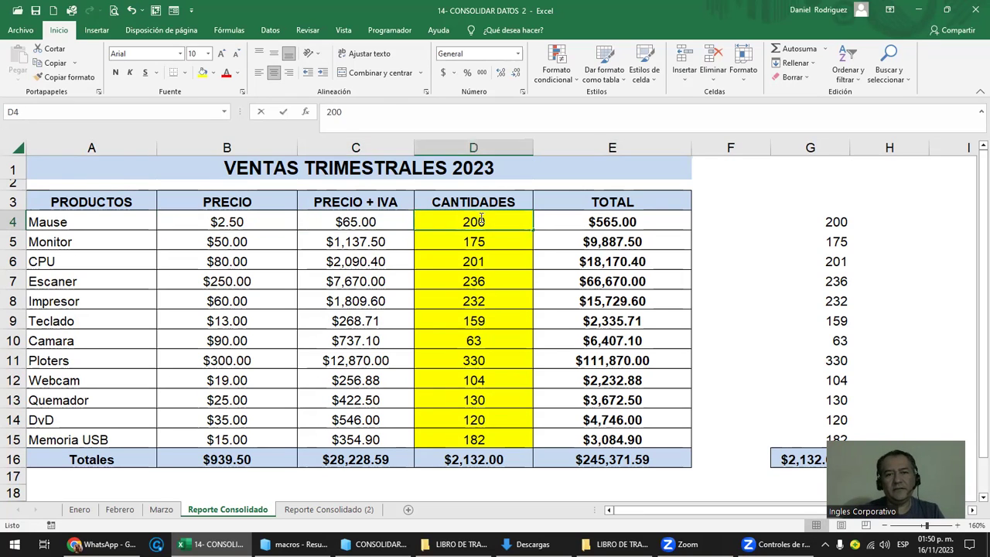
left_click(636, 222)
double_click(635, 221)
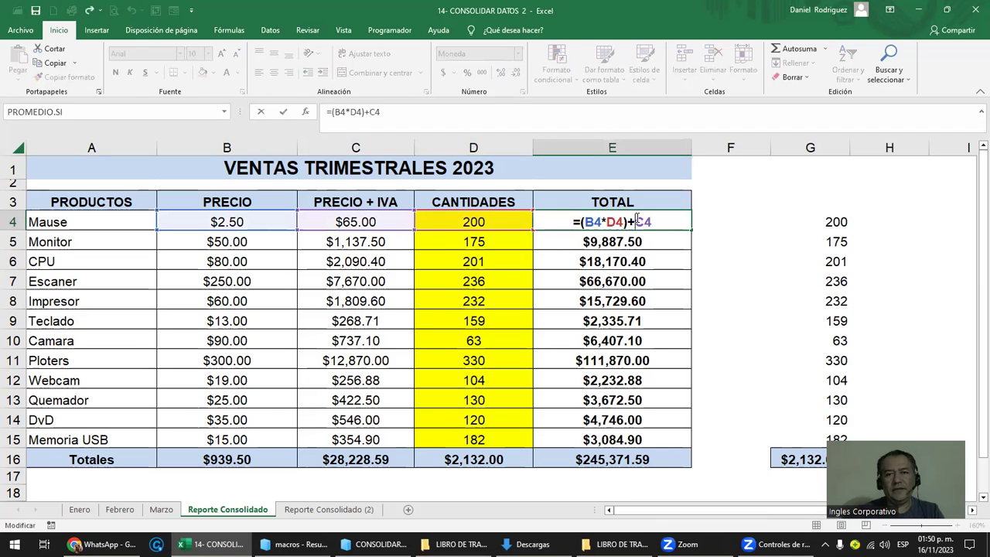
key("Escape")
left_click_drag(471, 222, 477, 438)
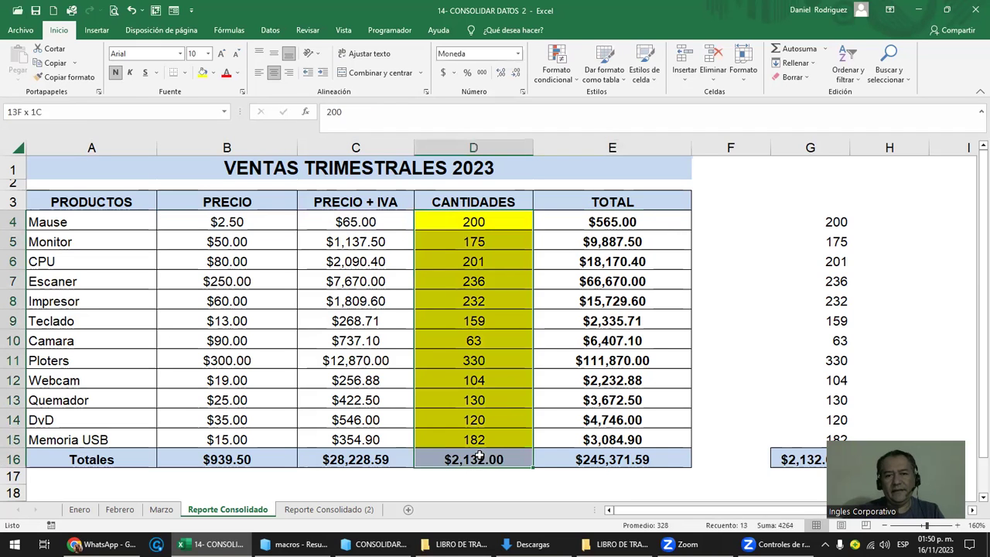
Clear the CANTIDADES values D4:D15 and inspect G4's cross-sheet sum formula without changing it.
key("Delete")
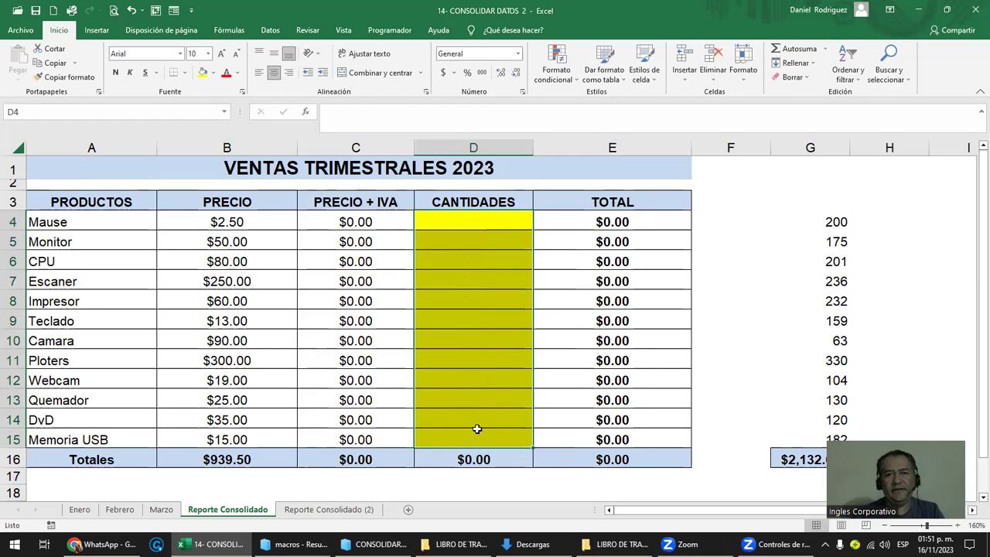
left_click(454, 218)
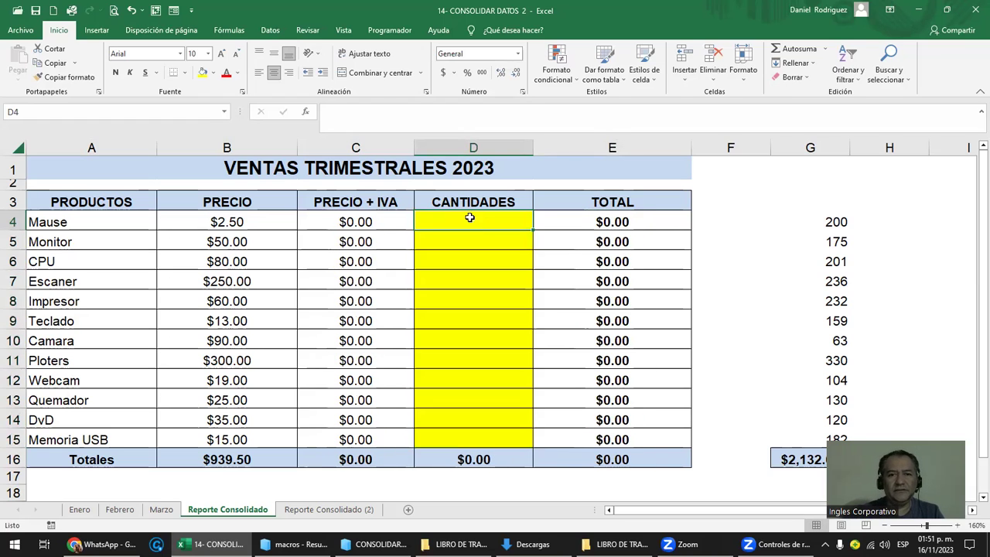
left_click(843, 219)
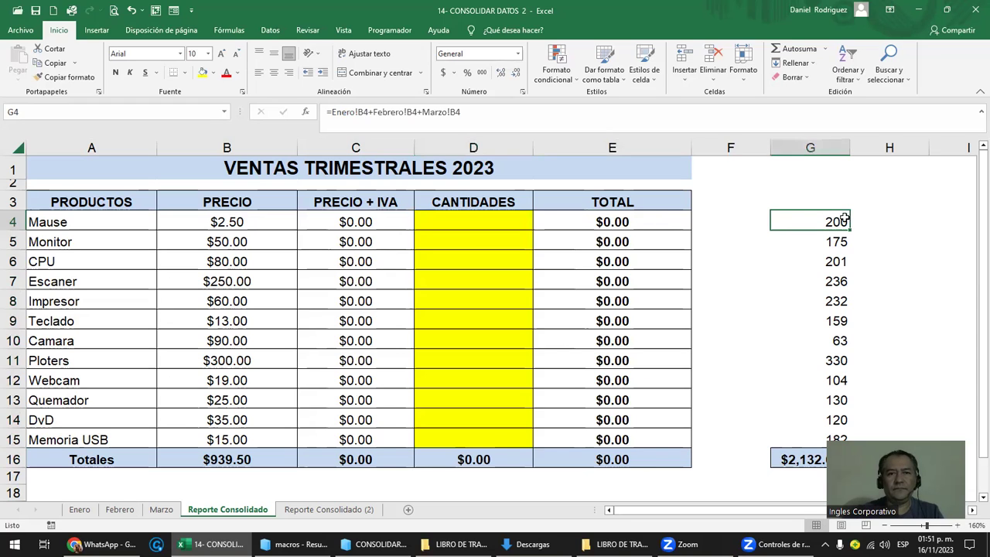
double_click(839, 221)
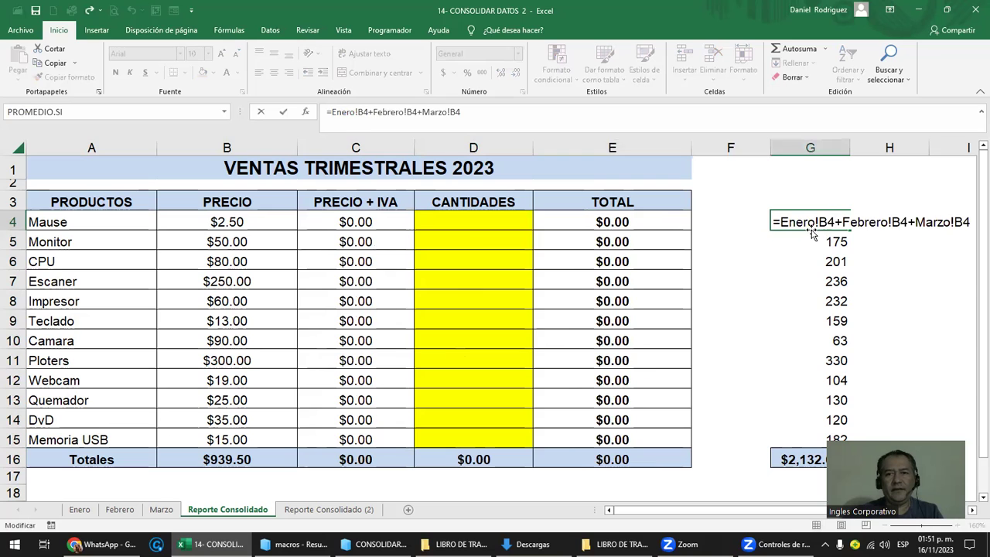
key("Escape")
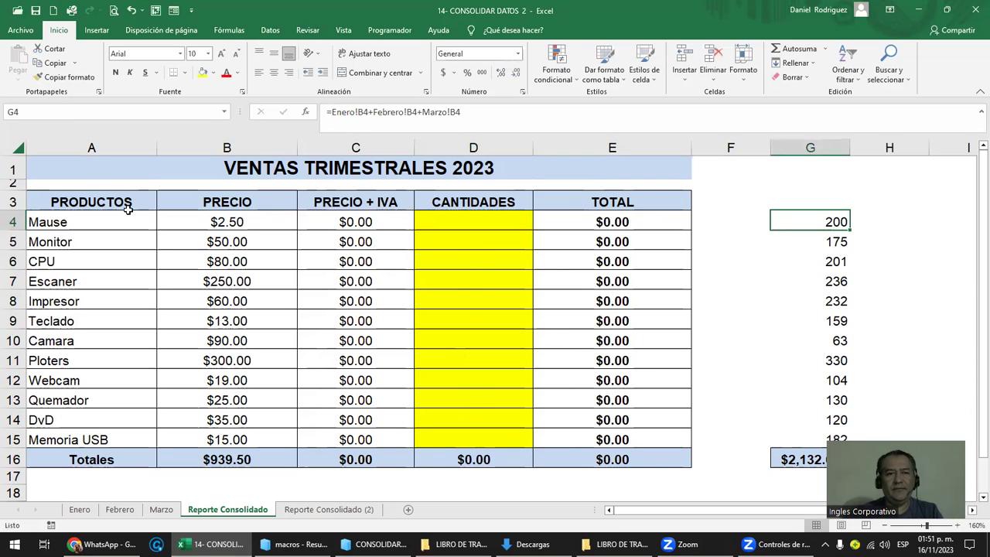
Recheck the G4 formula, then select the first CANTIDADES cell, D4.
left_click(31, 222)
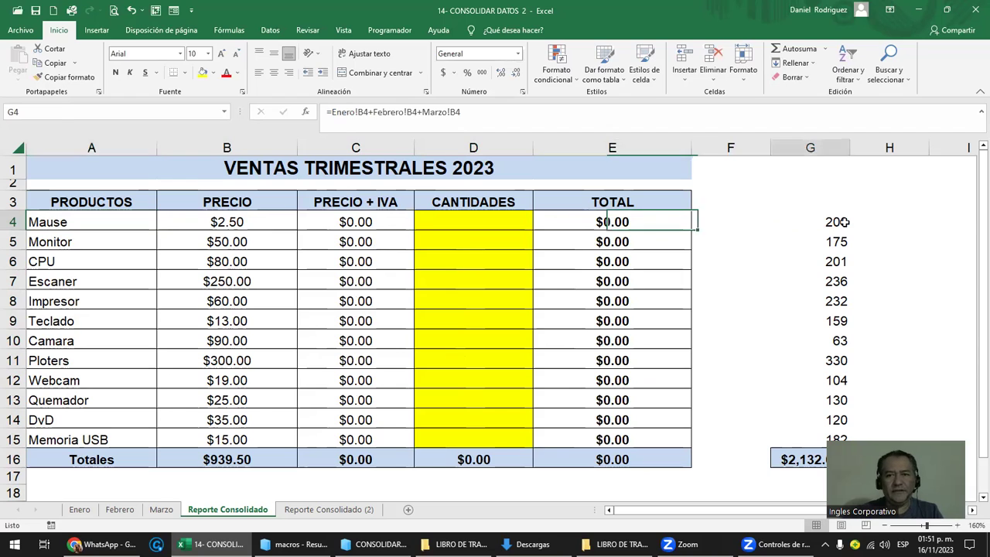
double_click(803, 224)
left_click(479, 219)
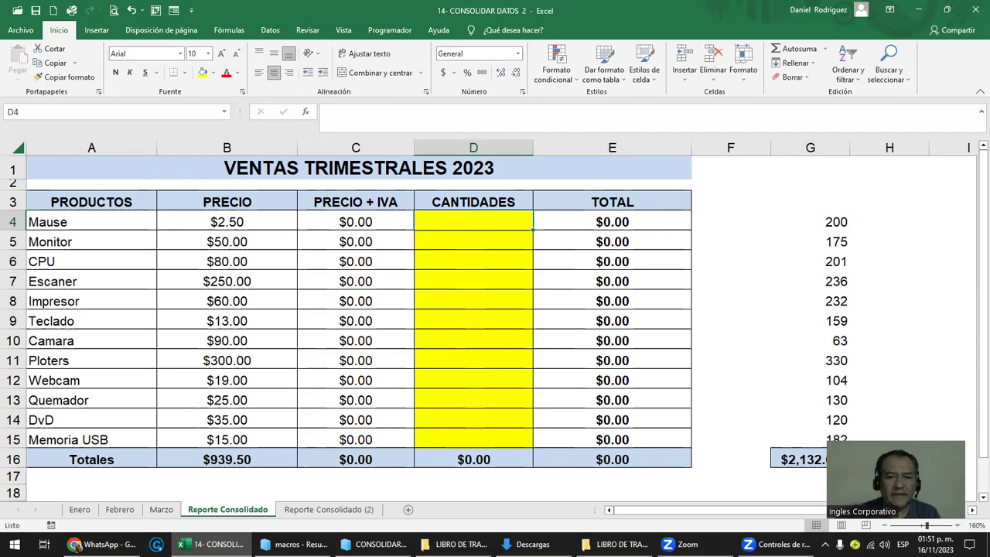
left_click(478, 218)
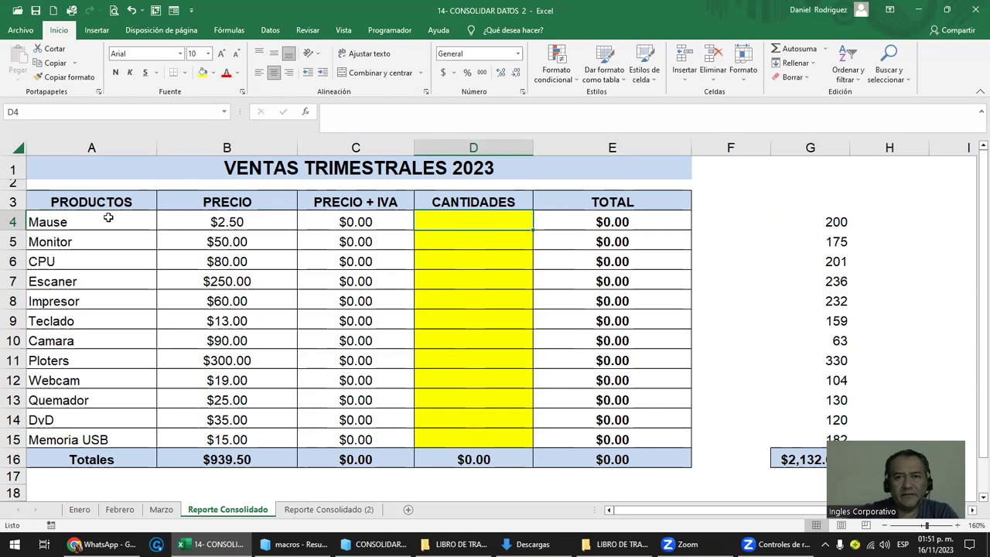
Open the Consolidar settings from the Datos tab.
left_click(283, 34)
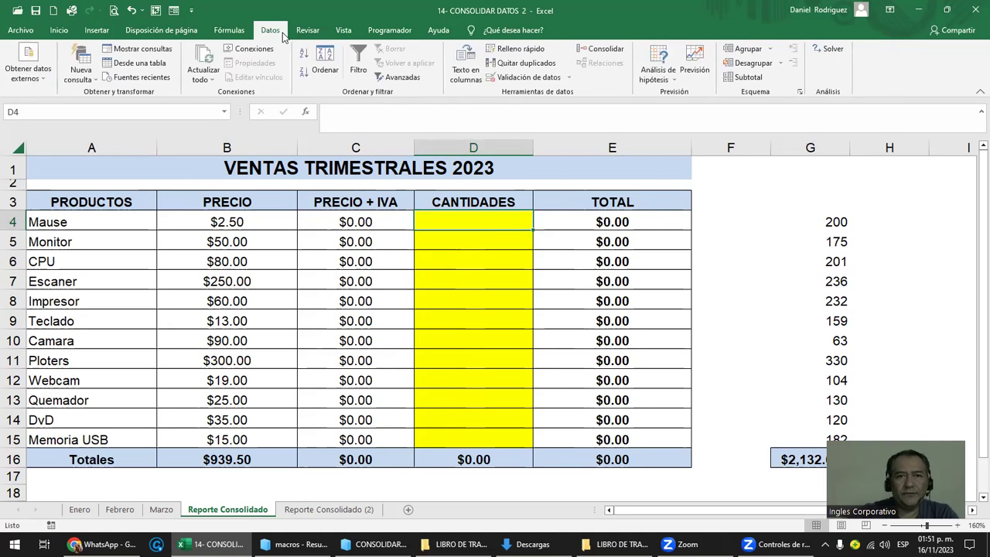
left_click(599, 51)
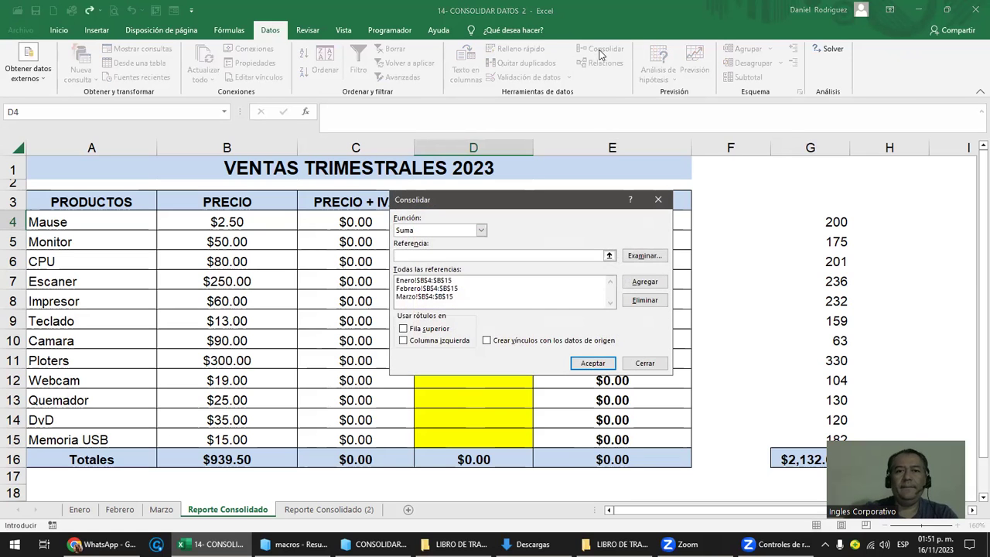
key("Escape")
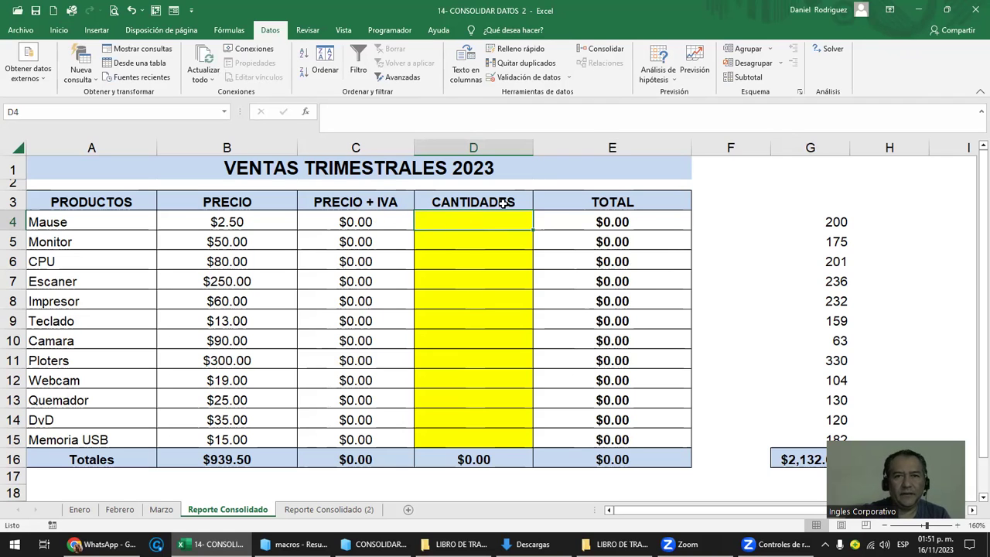
left_click(597, 50)
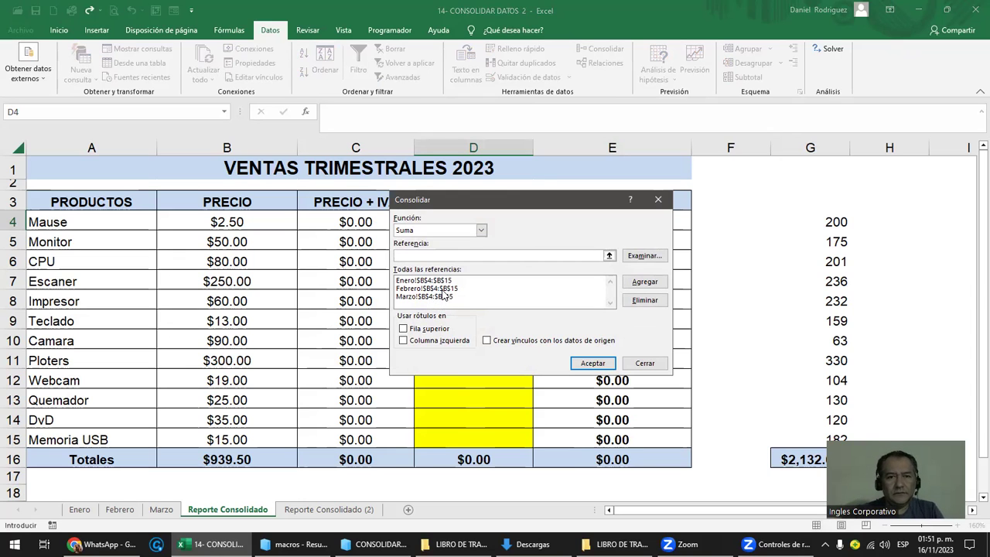
Delete the stored Enero, Febrero and Marzo references and place focus in Referencia.
left_click(449, 288)
left_click(443, 281)
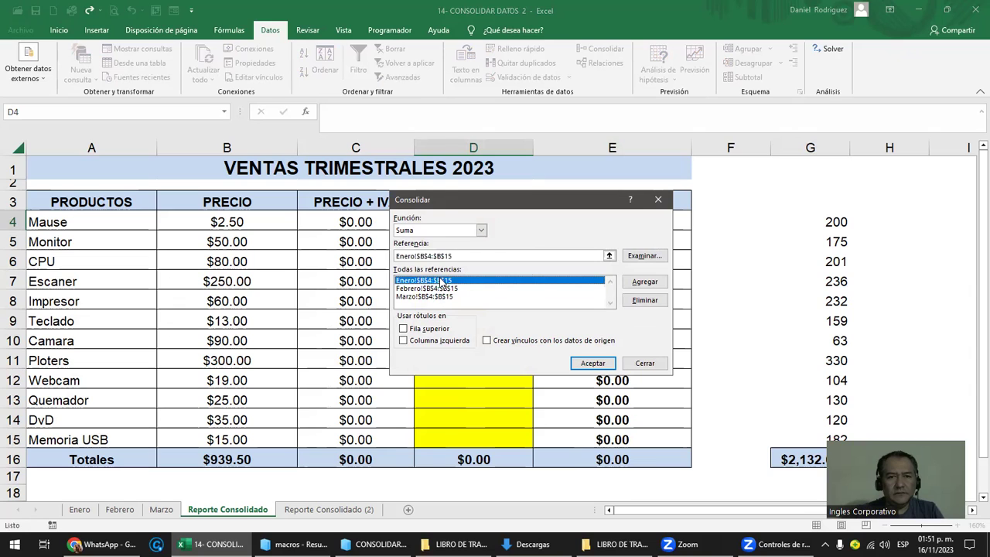
left_click(638, 302)
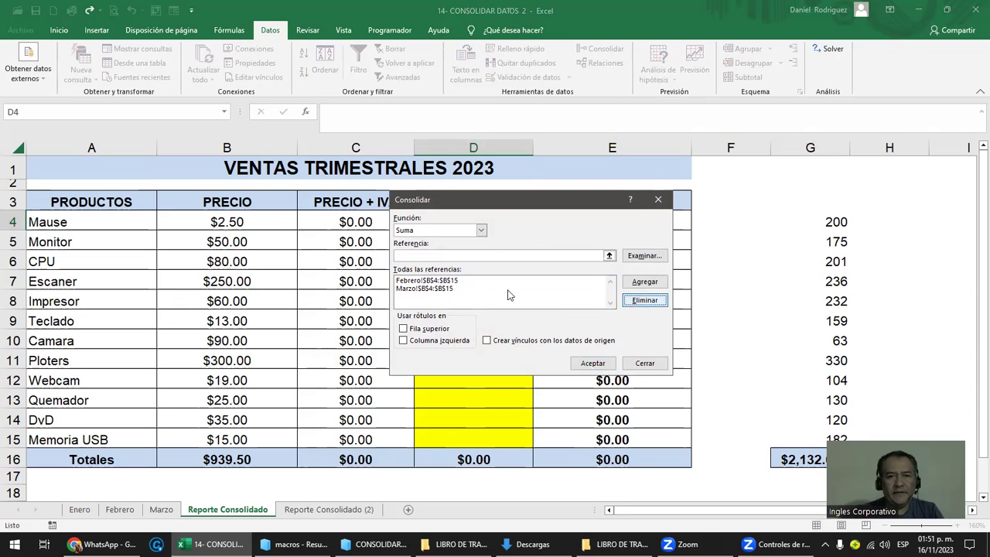
left_click(462, 282)
left_click(647, 300)
left_click(462, 282)
left_click(645, 300)
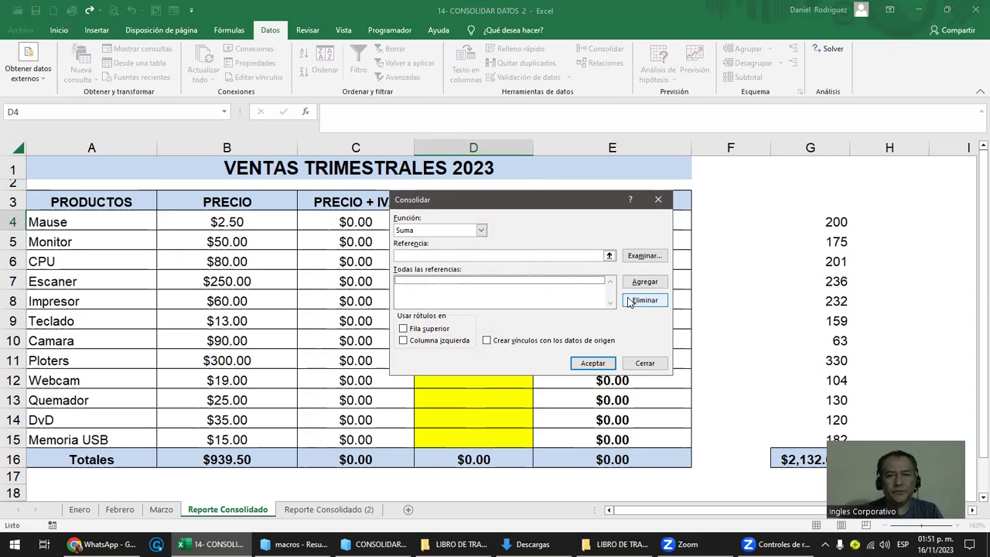
left_click(451, 255)
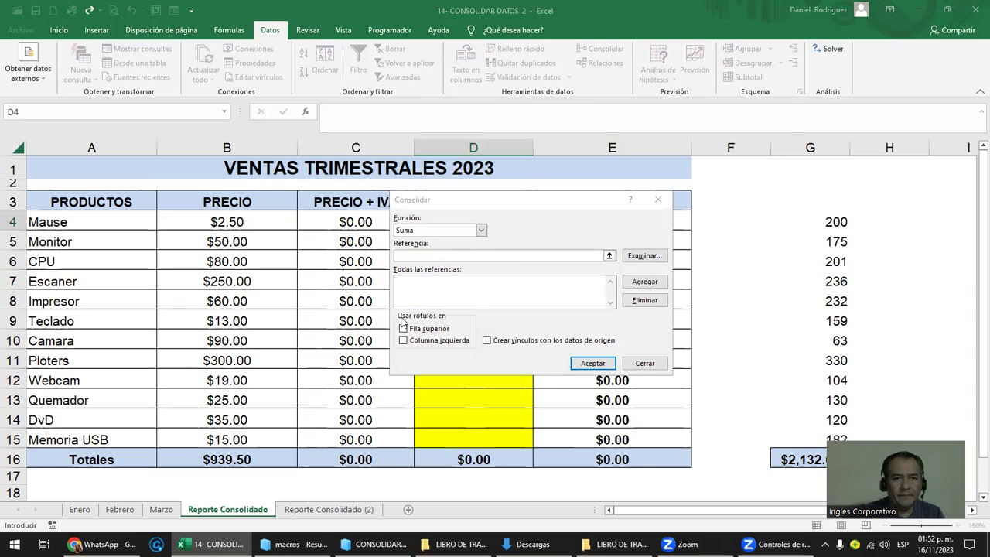
left_click(416, 253)
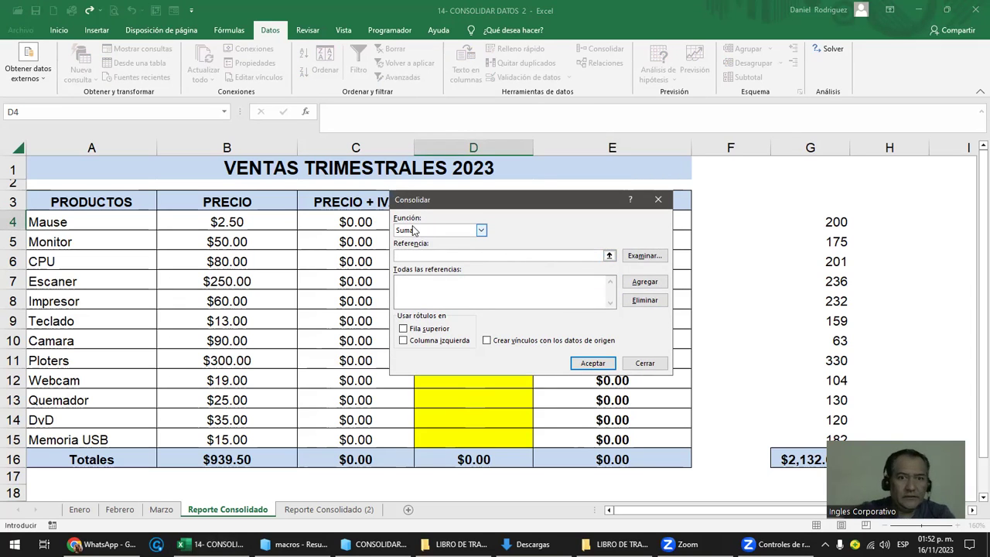
Sum Enero!$B$4, Febrero!$B$4 and Marzo!$B$4 into D4, giving Mause a quantity of 200.
left_click(82, 511)
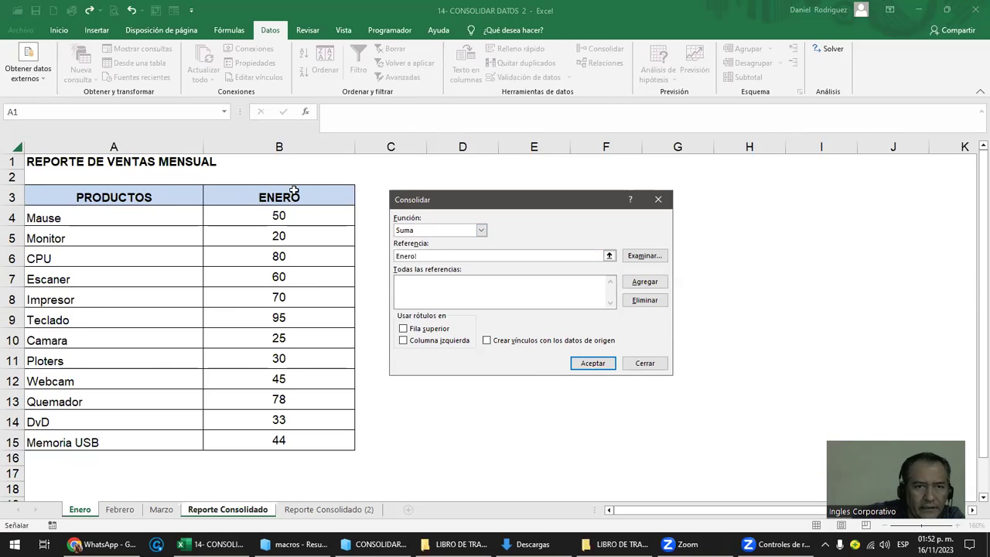
left_click(271, 215)
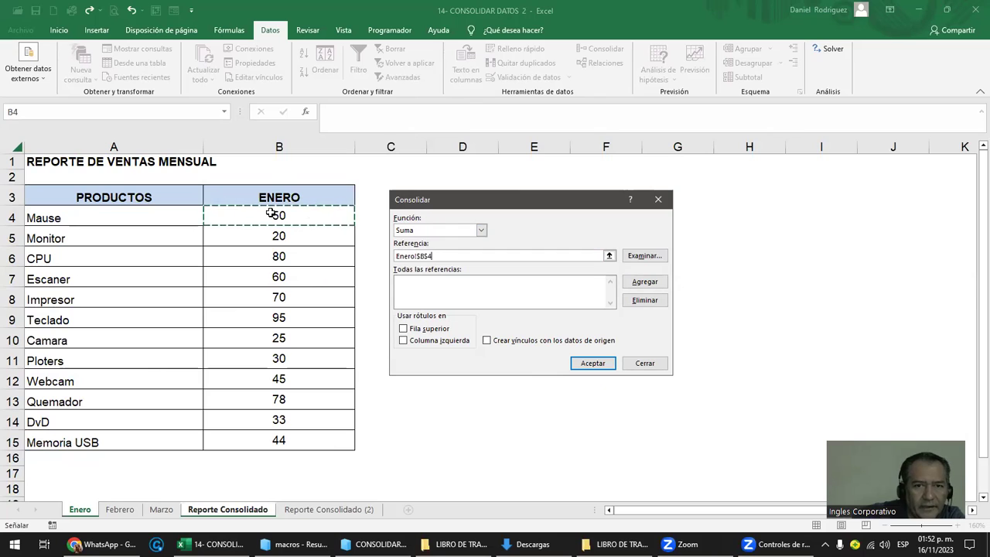
left_click(646, 283)
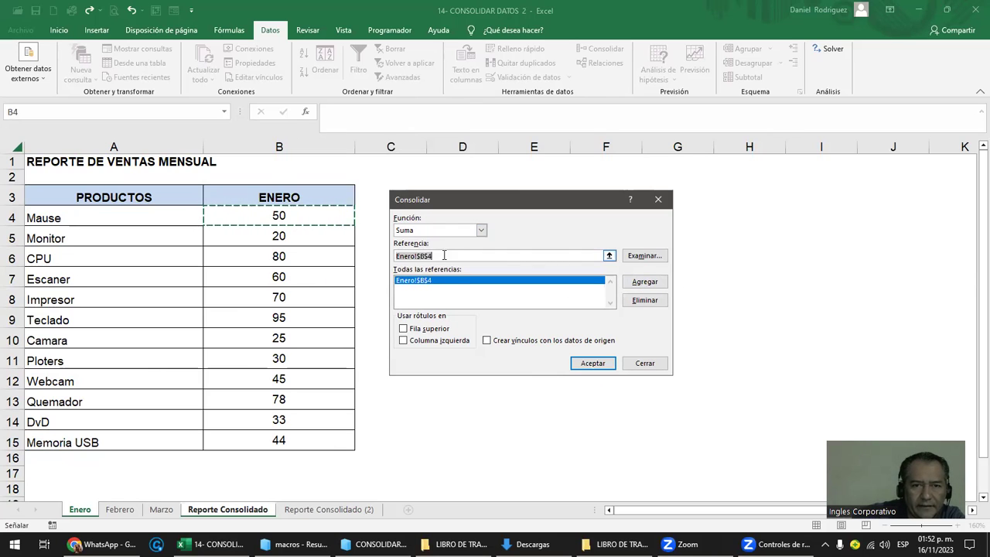
left_click(124, 511)
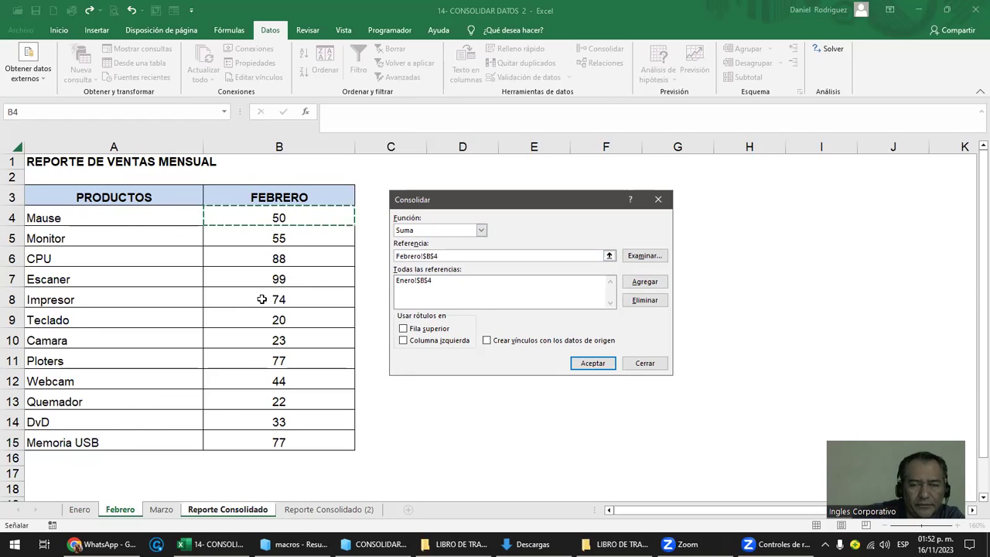
left_click(655, 284)
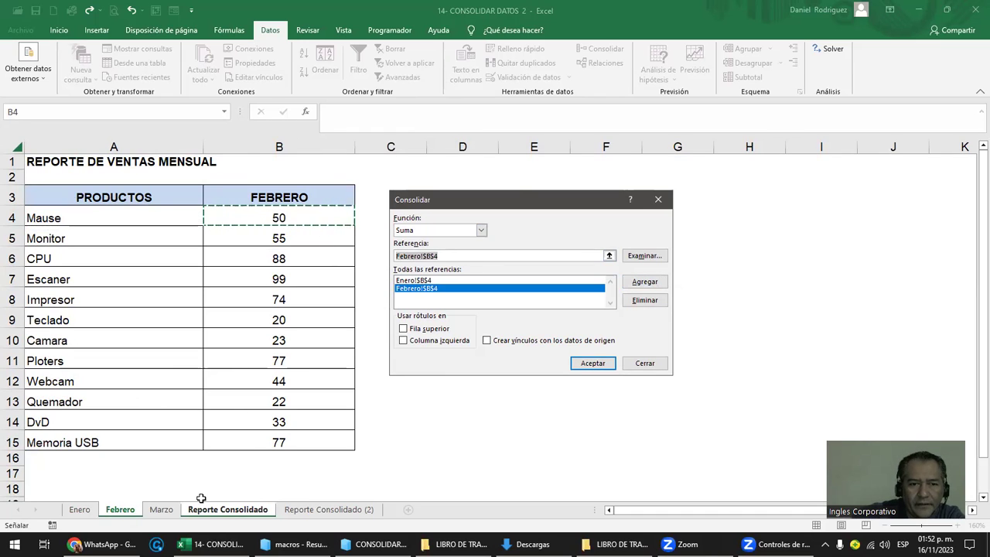
left_click(162, 511)
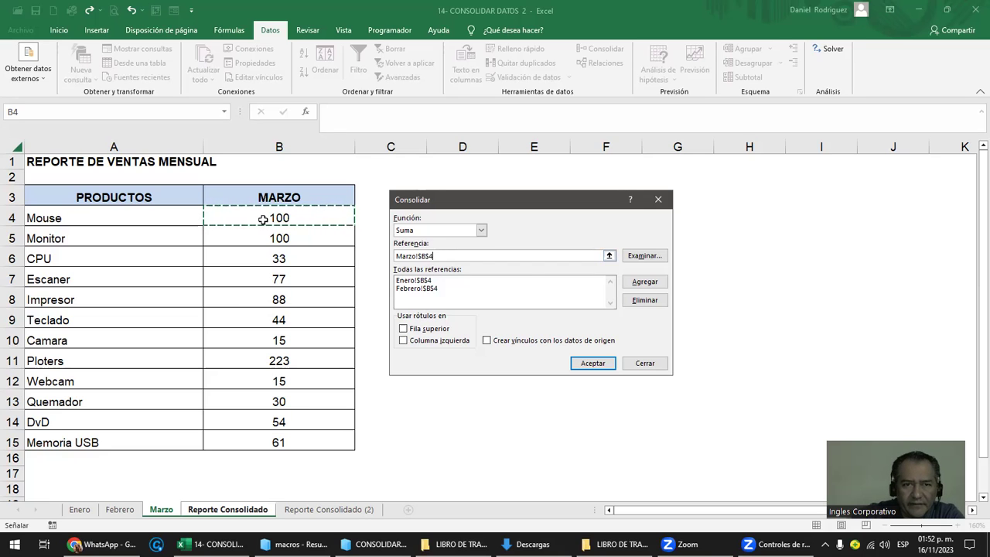
left_click(648, 284)
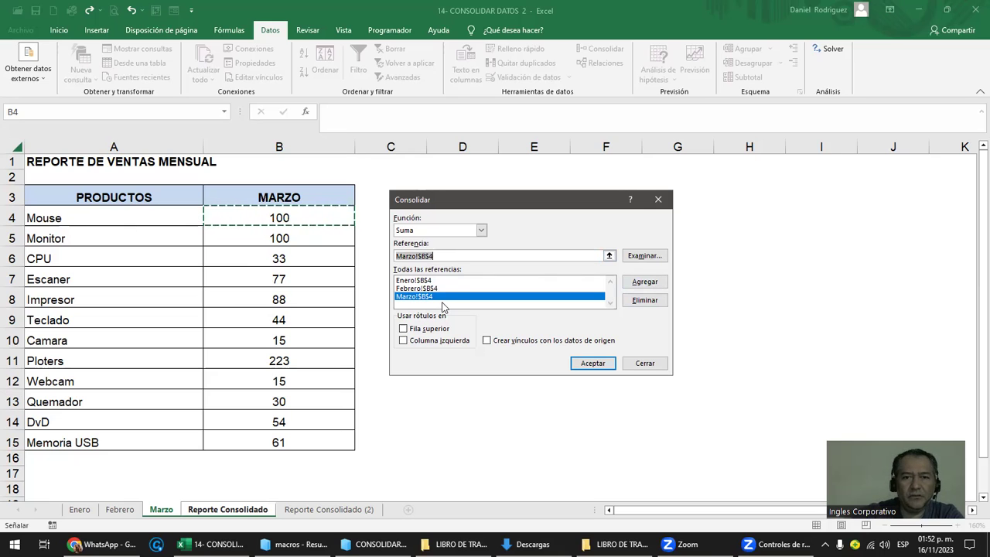
left_click(576, 363)
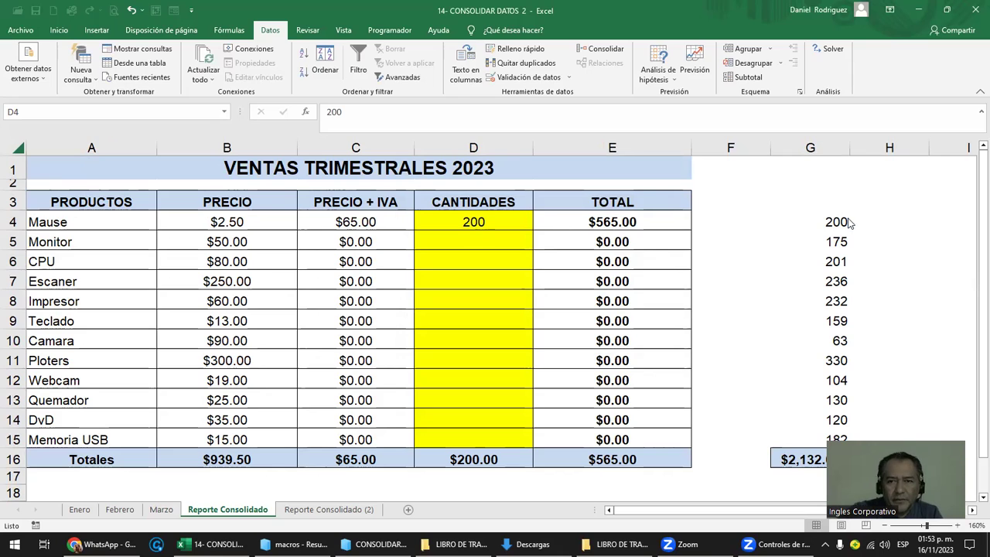
Reopen Consolidar for D5 and move the dialog aside so column D shows.
left_click(478, 244)
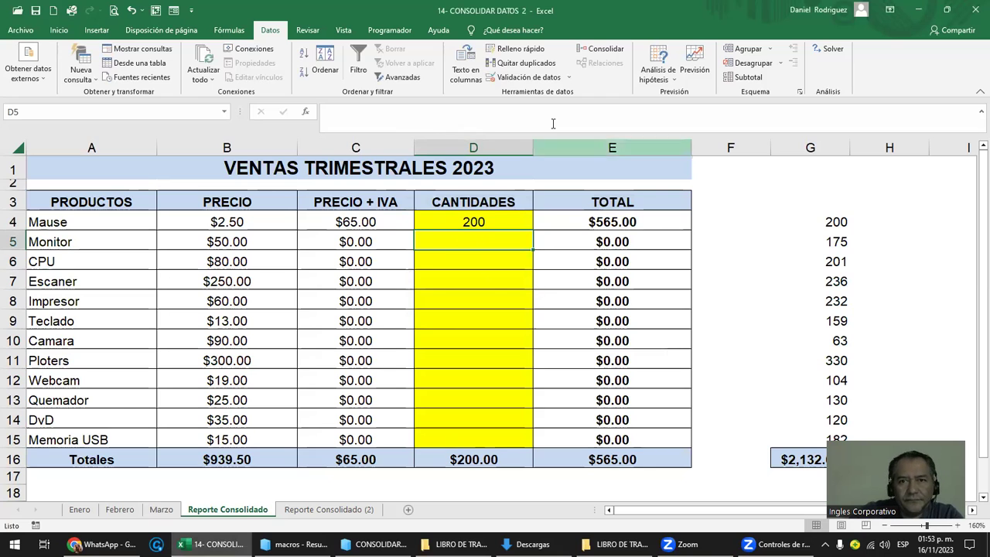
left_click(604, 50)
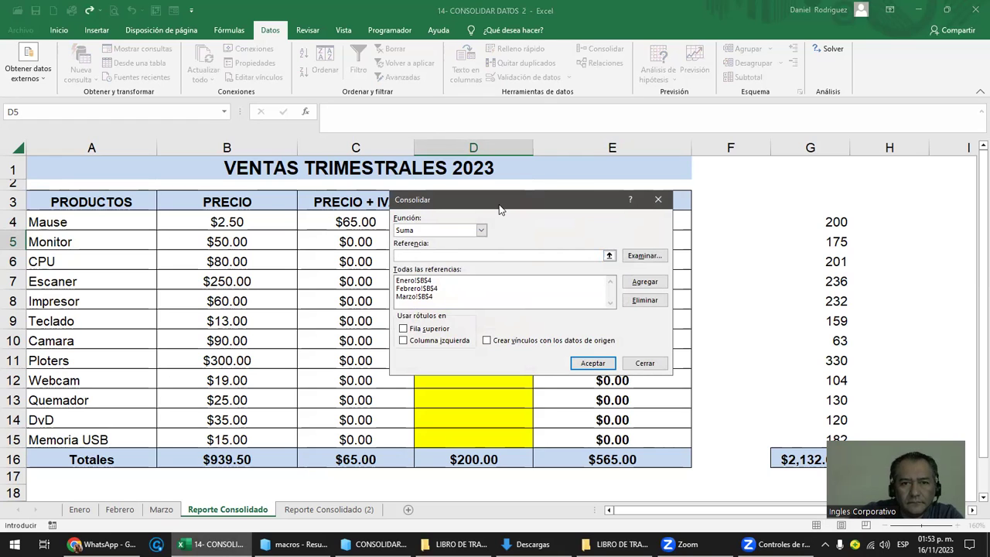
left_click_drag(499, 209, 628, 200)
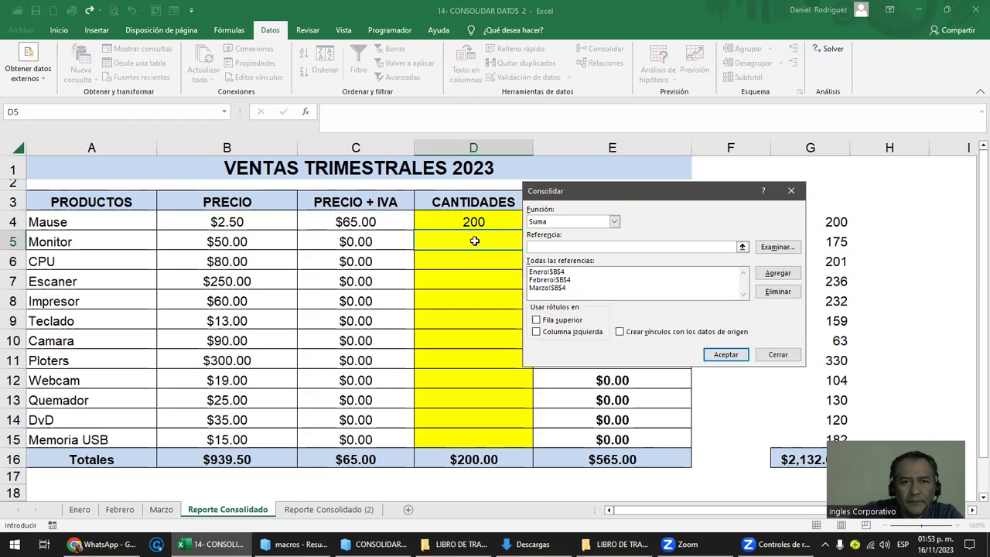
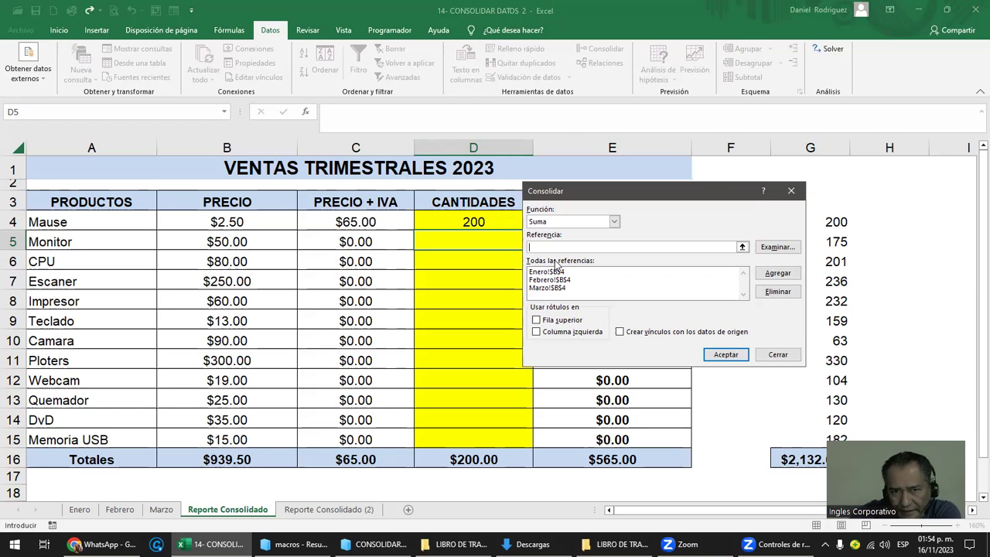
Consolidate Enero!$B$5, Febrero!$B$5 and Marzo!$B$5 with Suma into D5, giving 375.
left_click(75, 514)
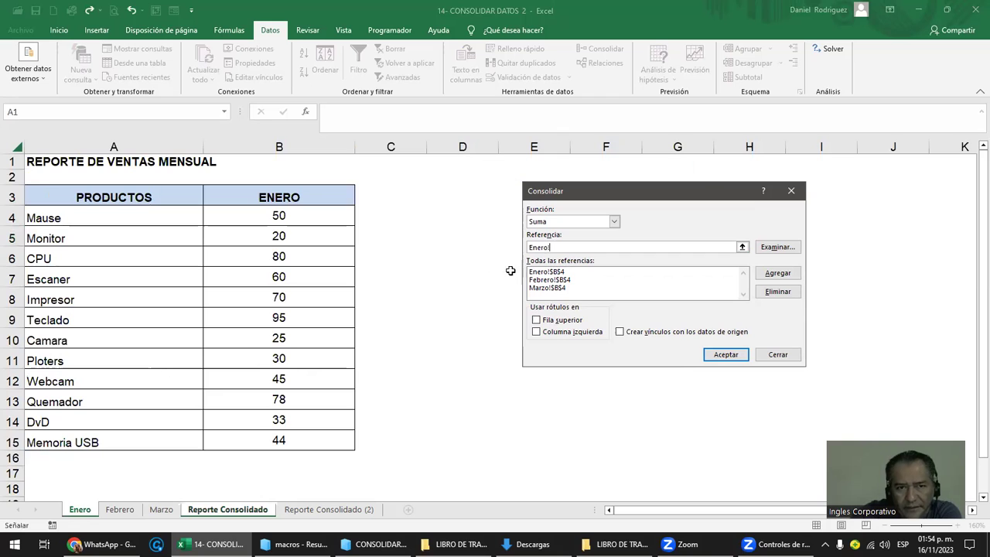
left_click(288, 236)
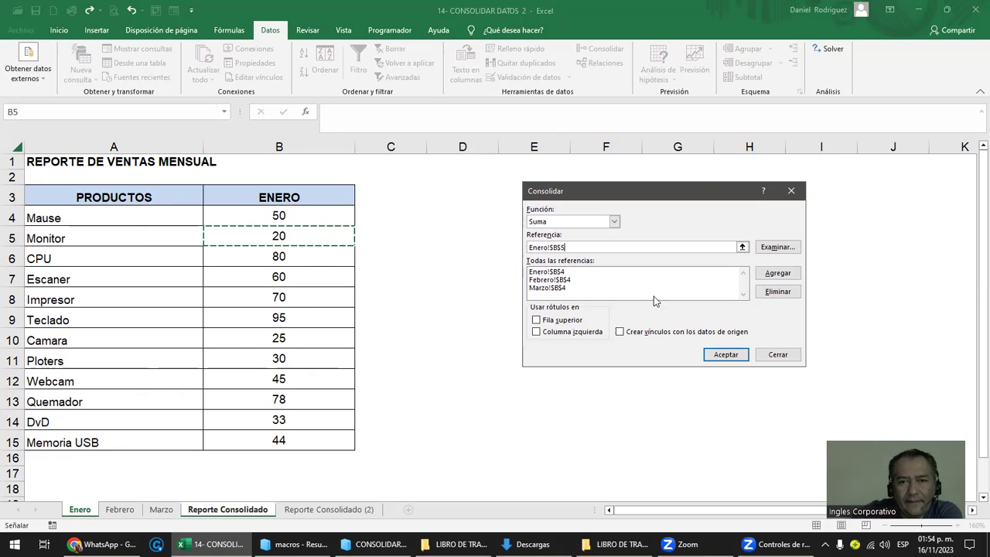
left_click(789, 277)
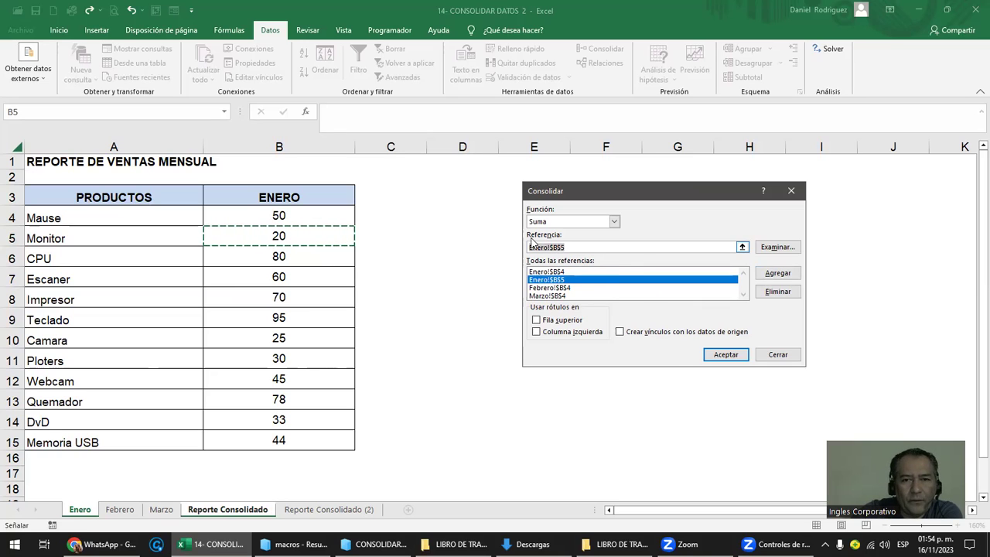
left_click(120, 510)
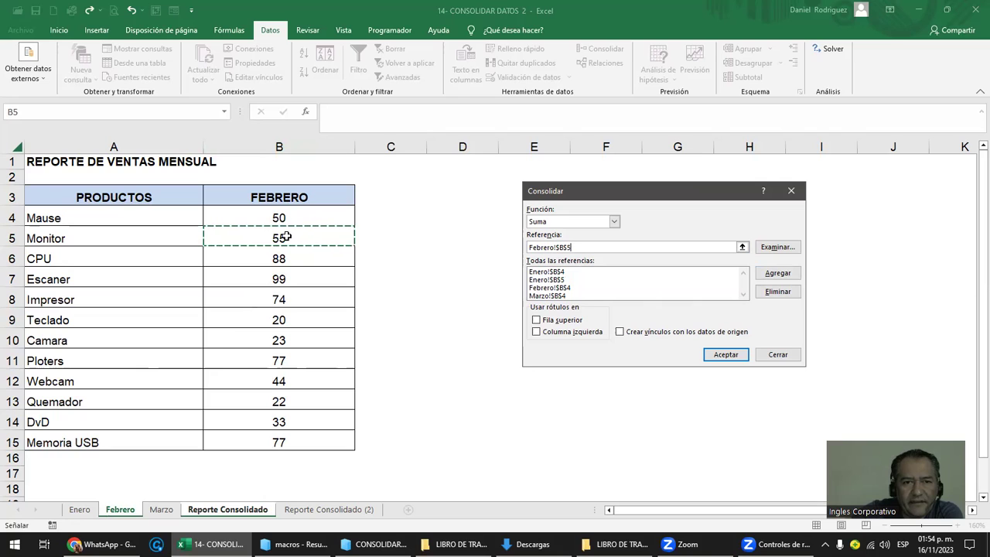
left_click(778, 274)
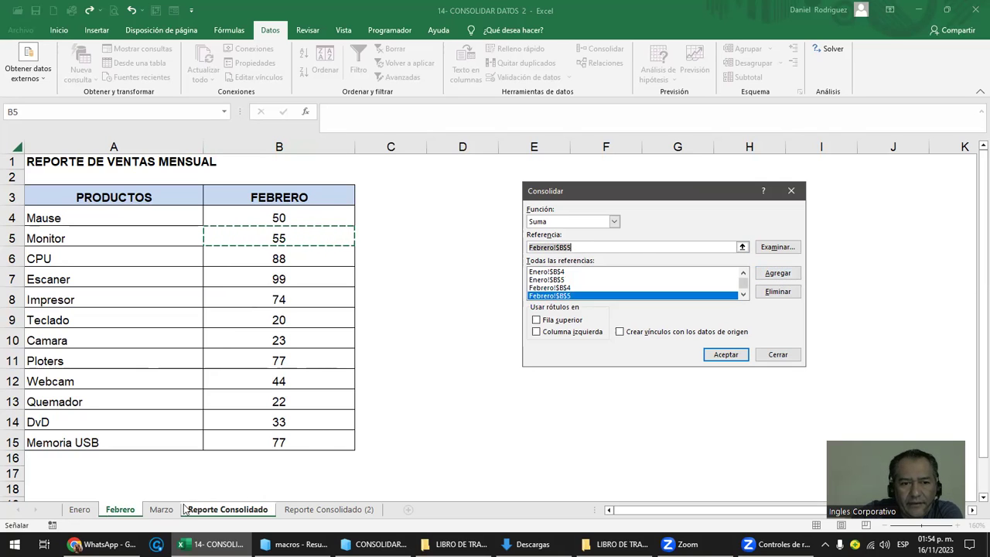
left_click(160, 511)
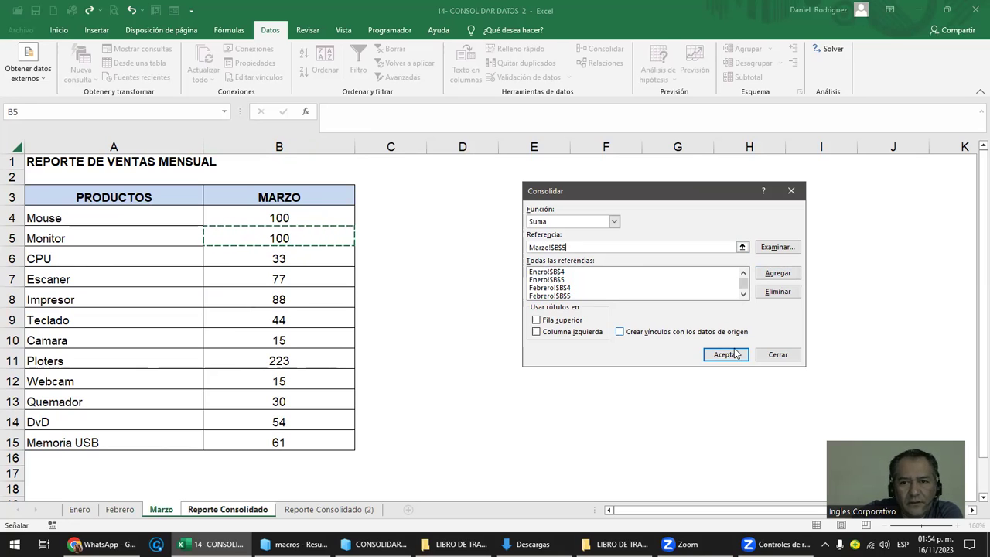
left_click(775, 277)
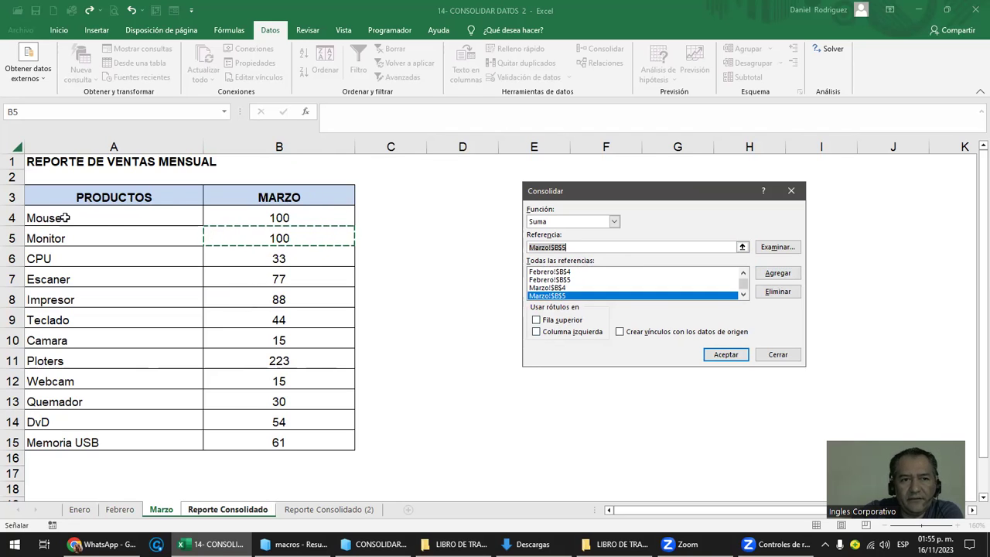
left_click(727, 355)
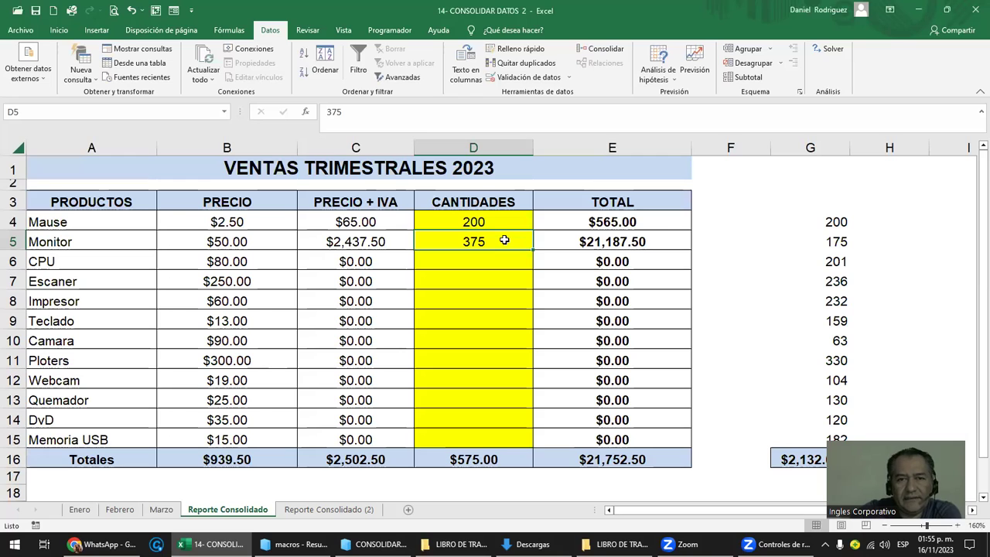
double_click(467, 241)
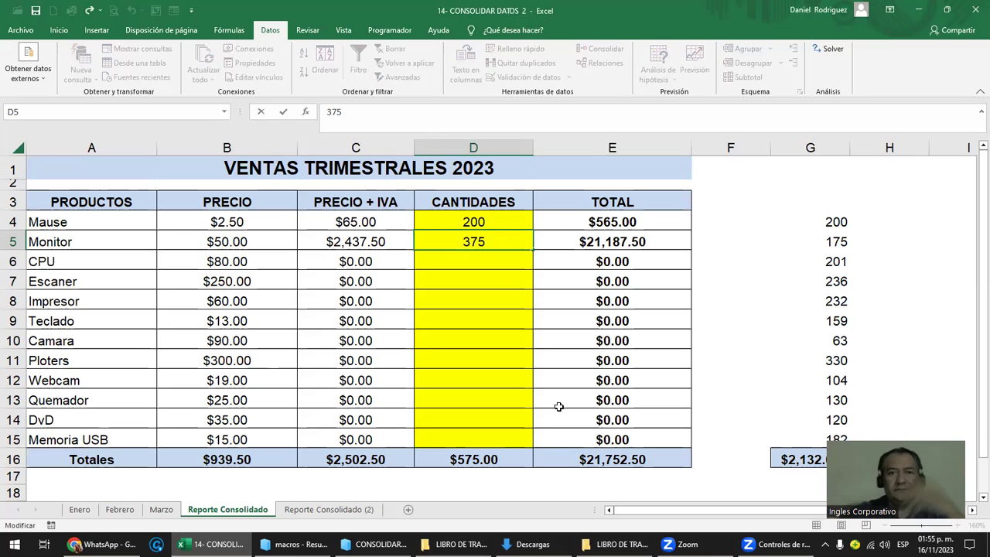
left_click(473, 208)
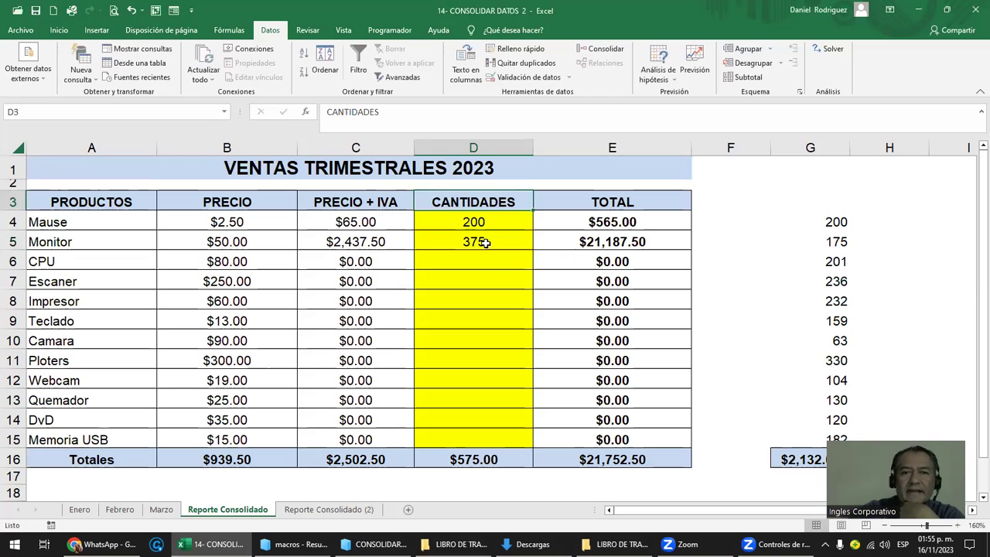
left_click(475, 237)
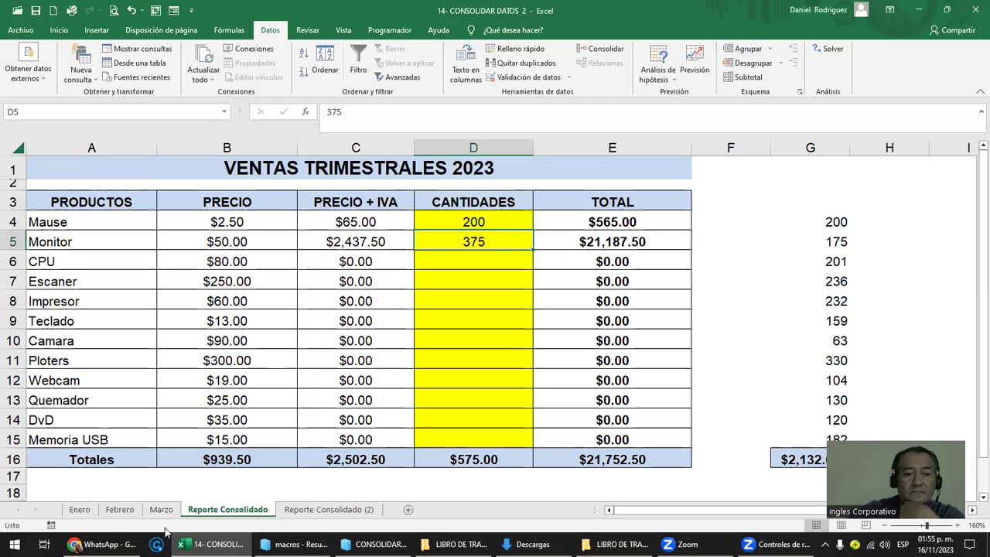
left_click(79, 510)
left_click(284, 233)
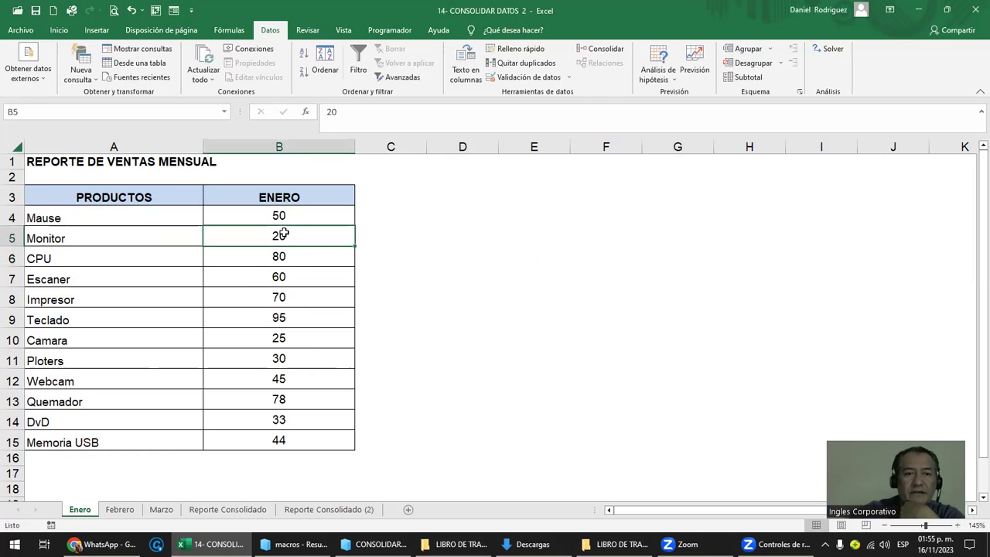
left_click(113, 512)
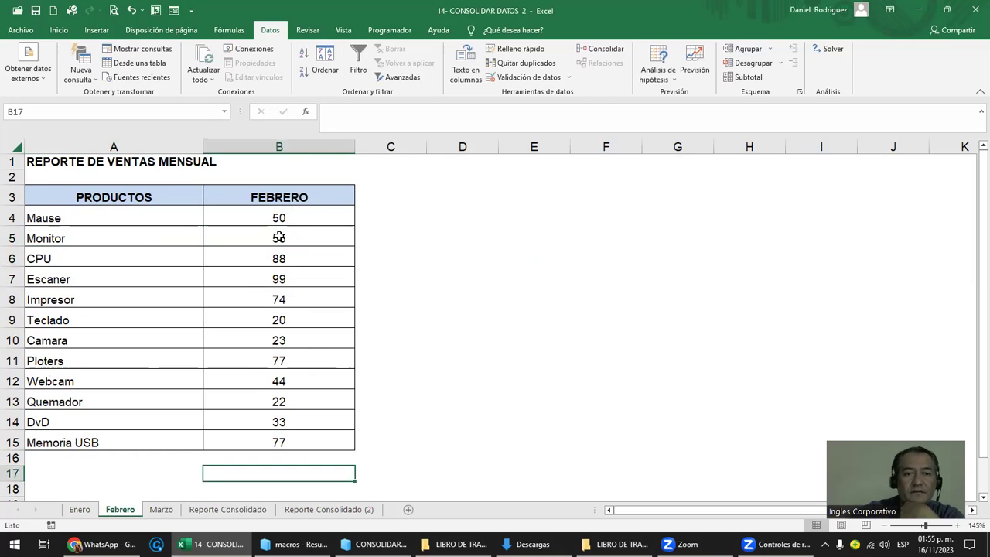
left_click(161, 510)
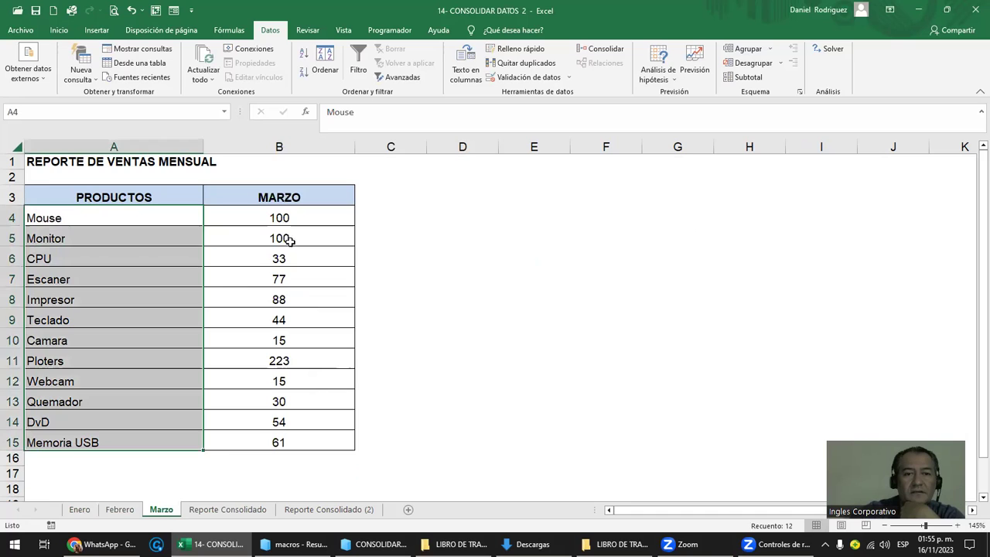
left_click(286, 237)
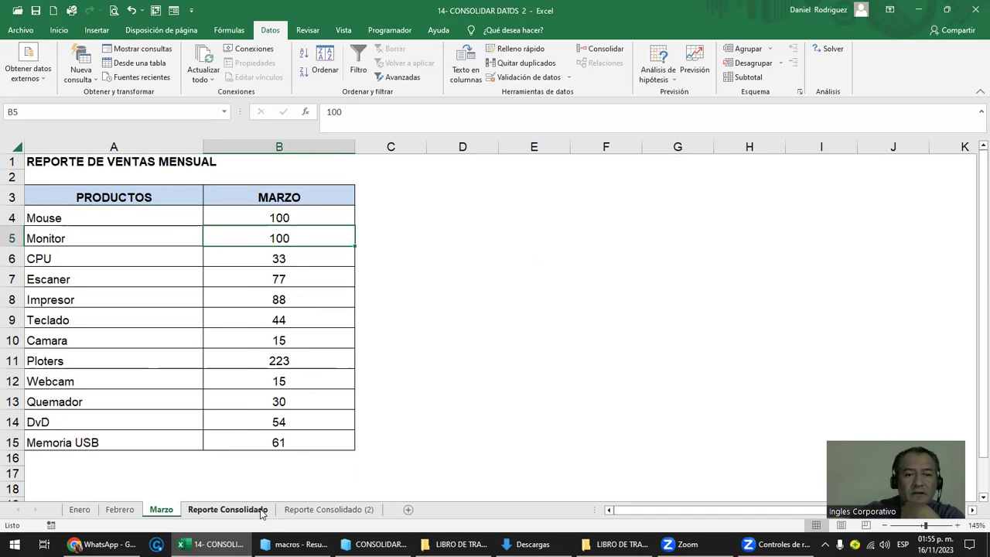
left_click(255, 514)
double_click(493, 241)
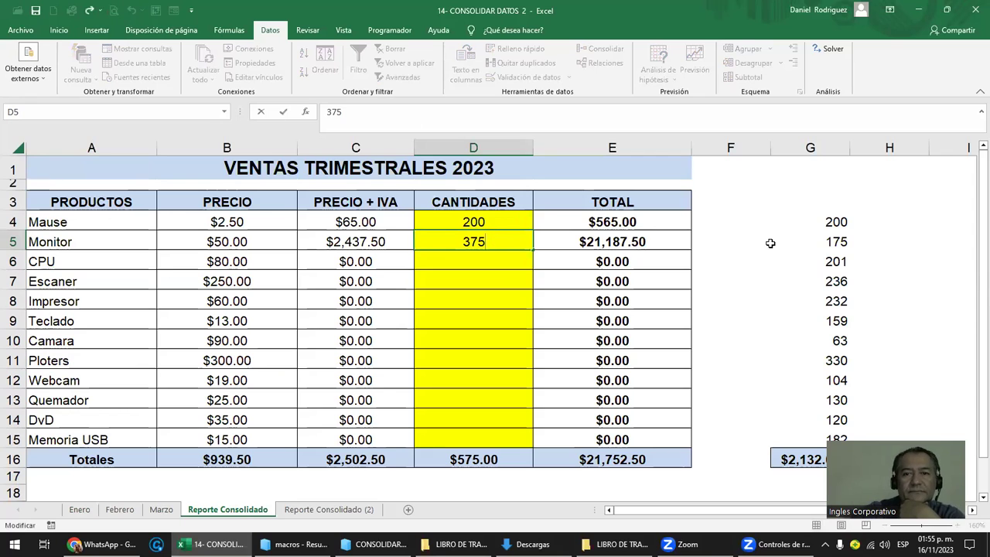
left_click_drag(766, 243, 788, 242)
For D5, delete the Enero!$B$5 and Enero!$B$4 references from the consolidation list.
left_click(448, 243)
left_click(614, 51)
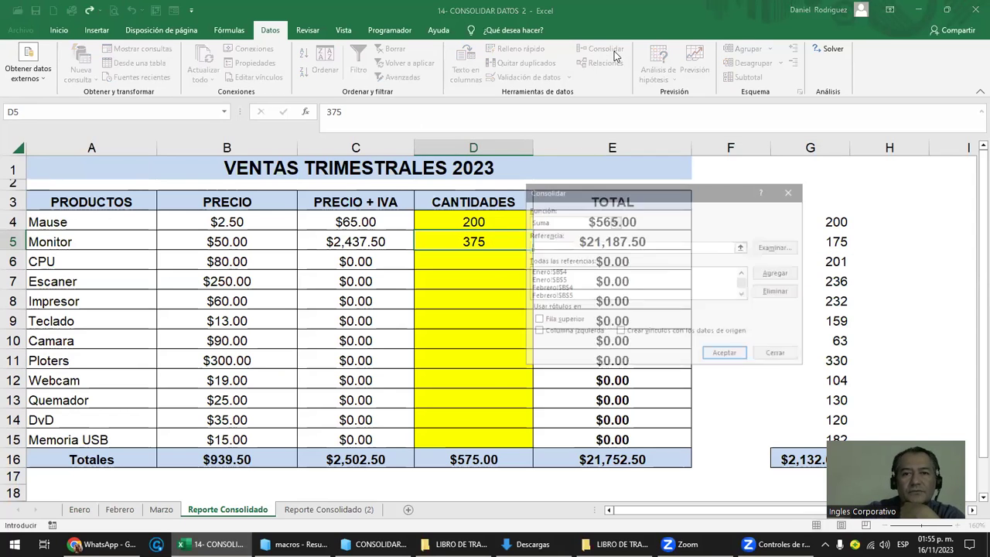
left_click(546, 272)
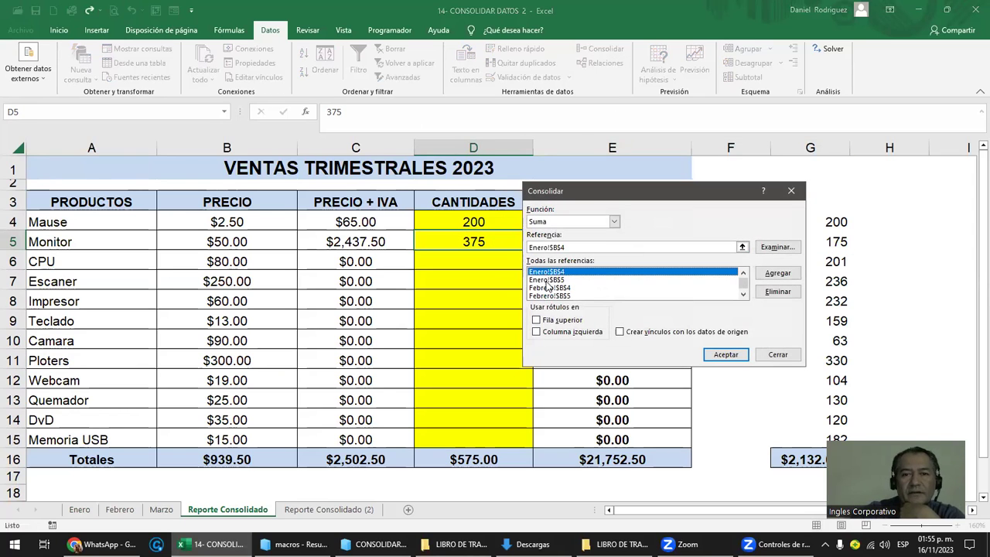
left_click(548, 280)
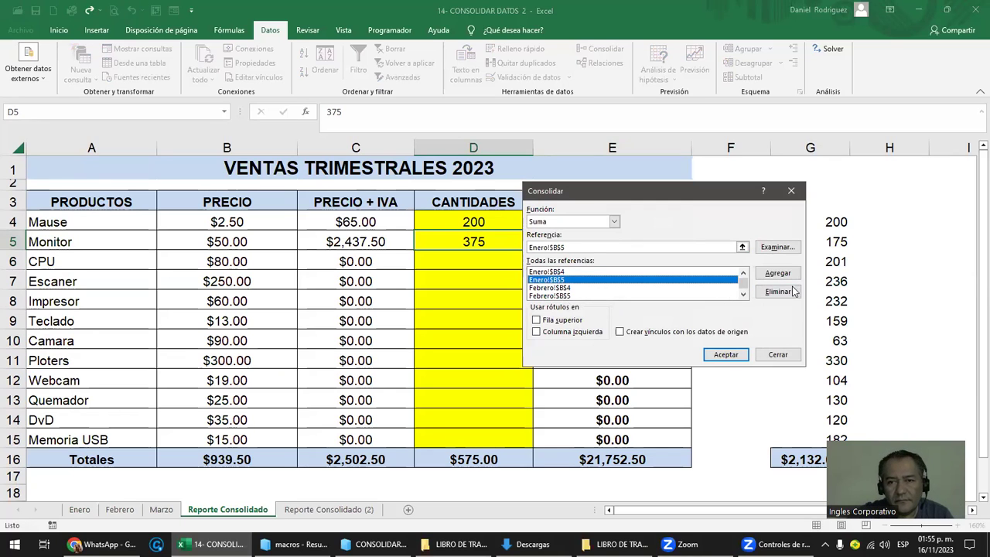
left_click(777, 291)
left_click(554, 273)
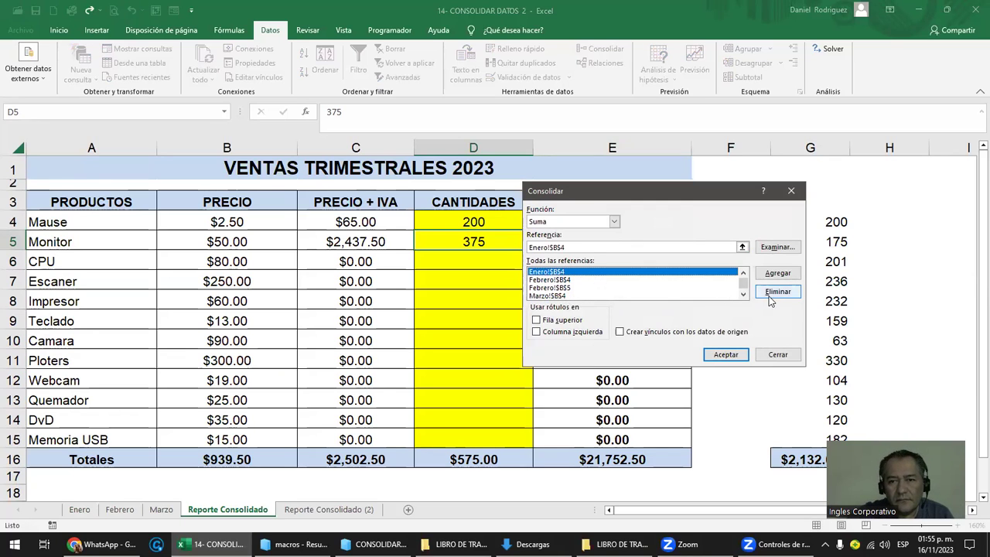
left_click(778, 291)
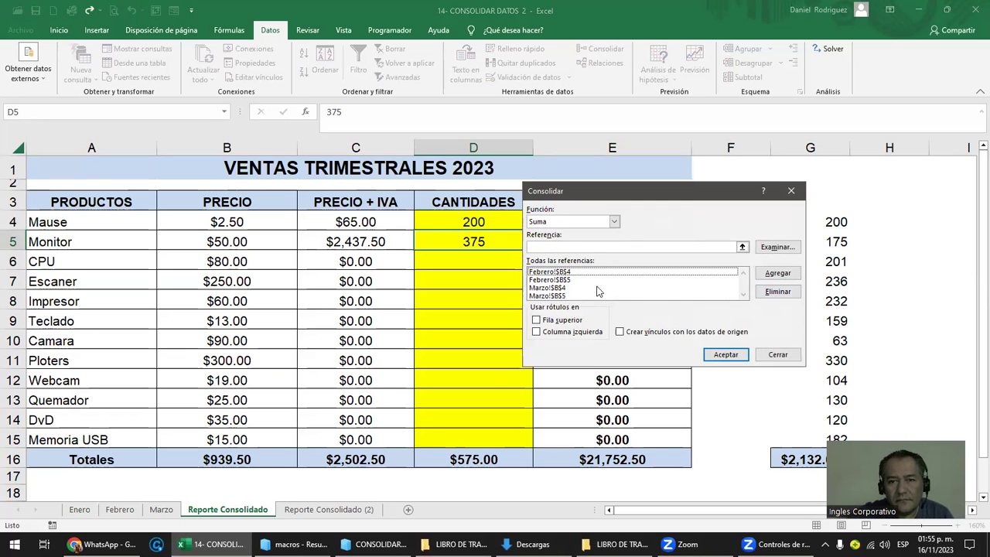
Delete the Febrero and Marzo B4 and B5 references, leaving the list empty, and close Consolidar.
left_click(557, 273)
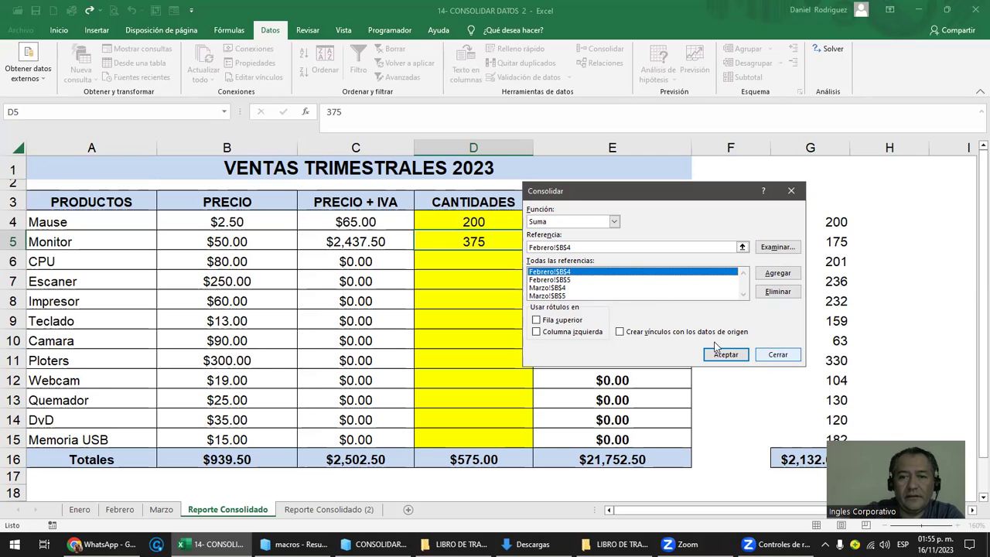
left_click(777, 291)
left_click(777, 292)
left_click(568, 272)
left_click(777, 292)
left_click(571, 273)
left_click(777, 291)
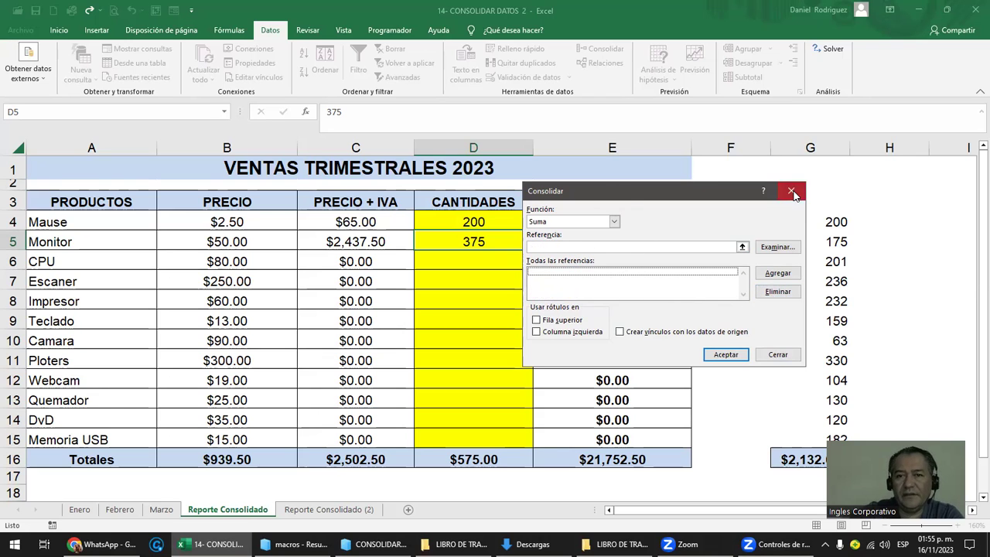
left_click(791, 190)
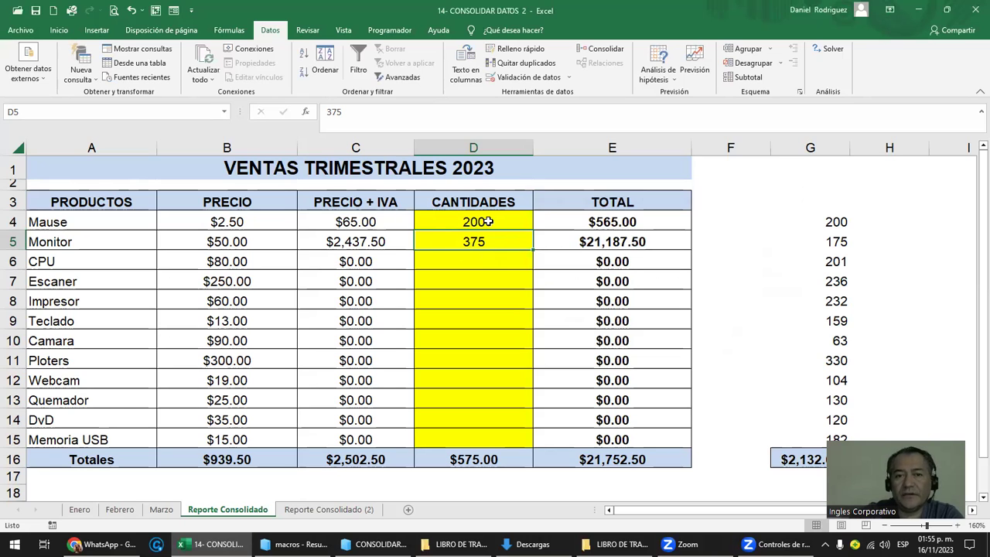
Check D4's consolidation settings, confirming the reference list is empty, without applying.
left_click(475, 219)
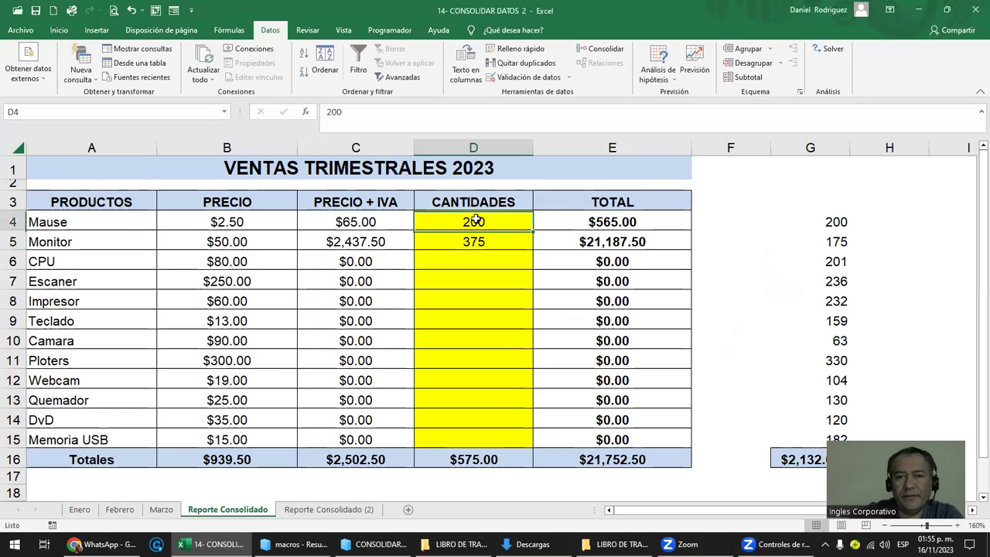
left_click(601, 48)
left_click(573, 288)
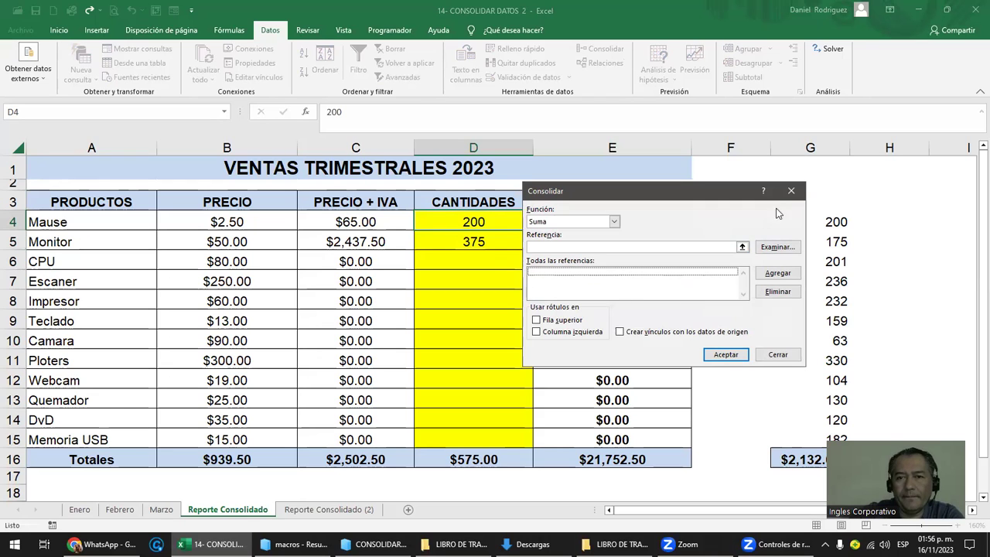
left_click(792, 191)
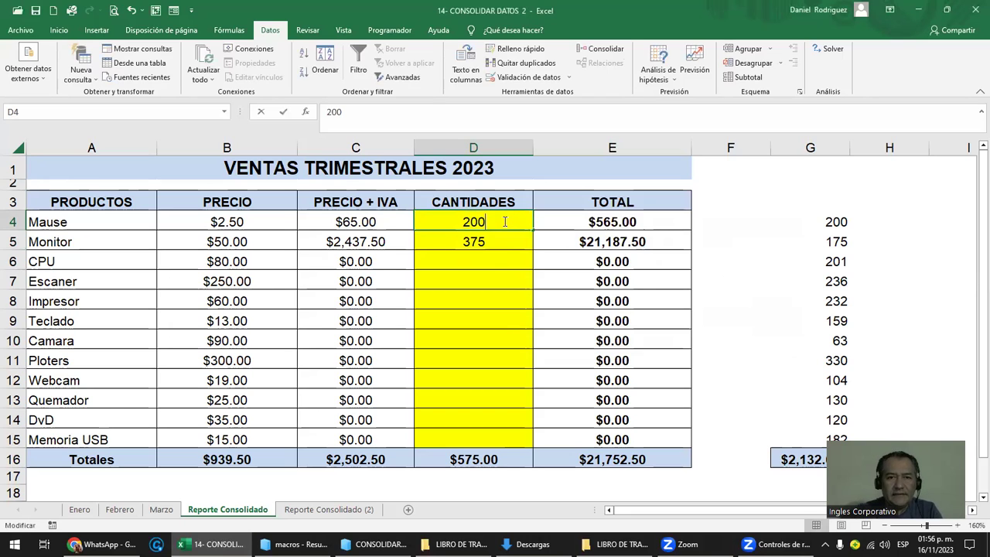
double_click(503, 222)
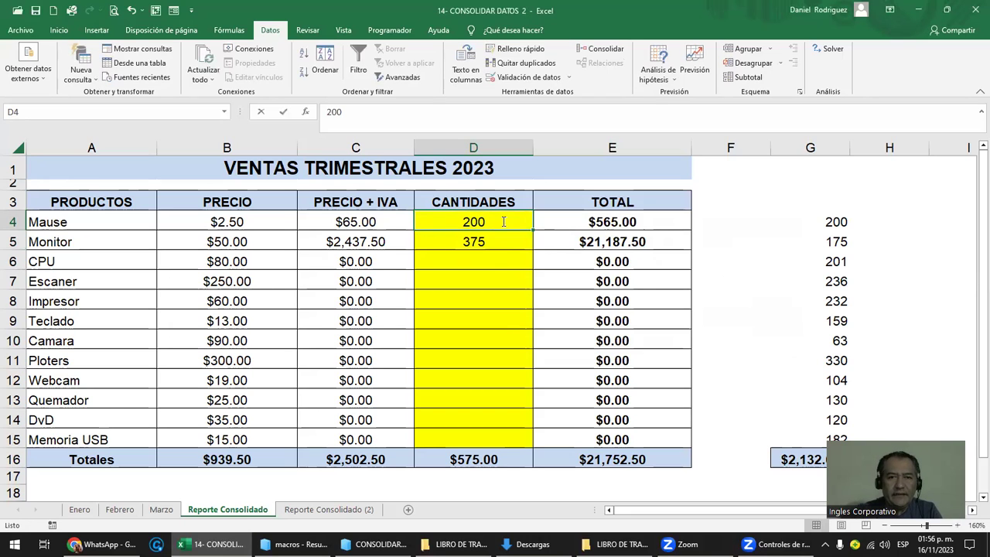
left_click(602, 49)
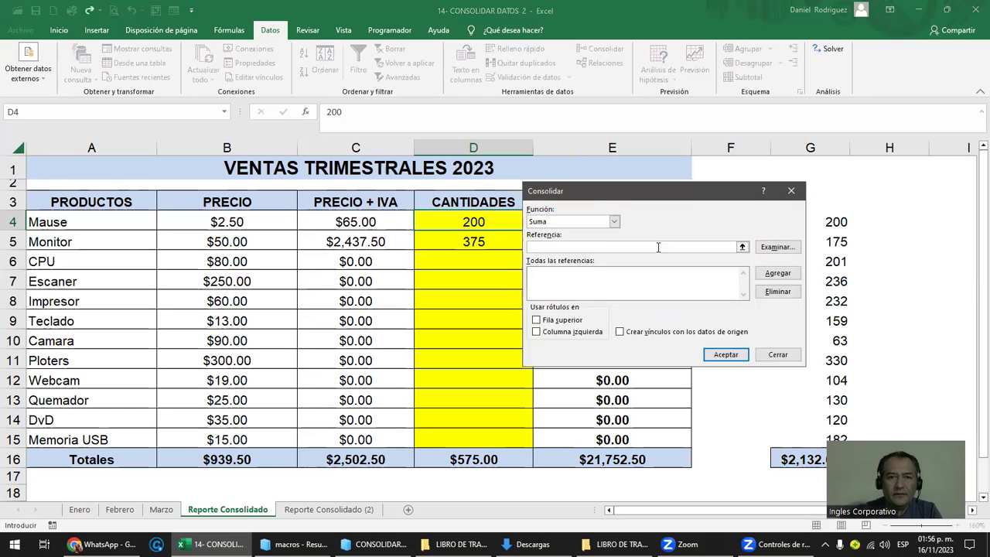
key("Escape")
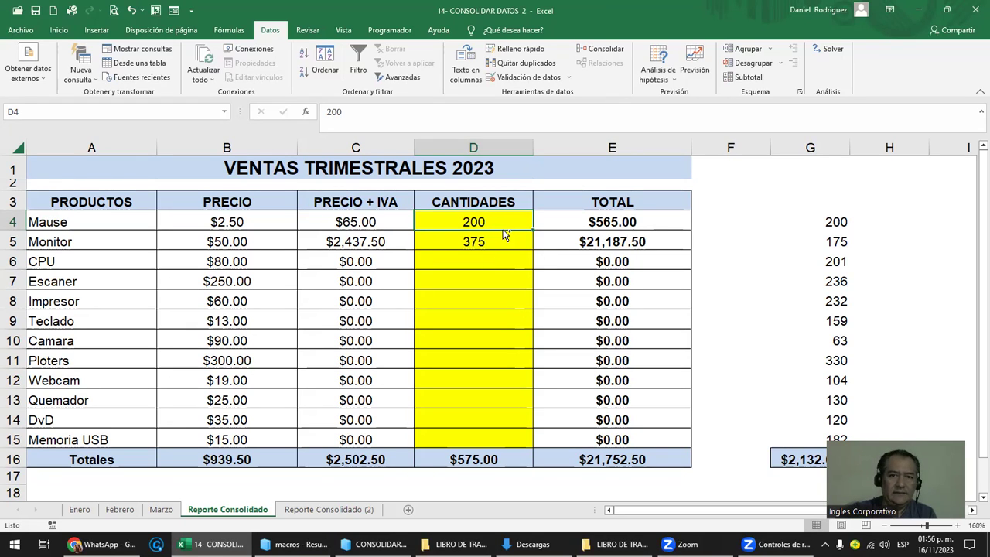
Delete the 375 from D5 and the 200 from D4.
left_click(502, 240)
key("Delete")
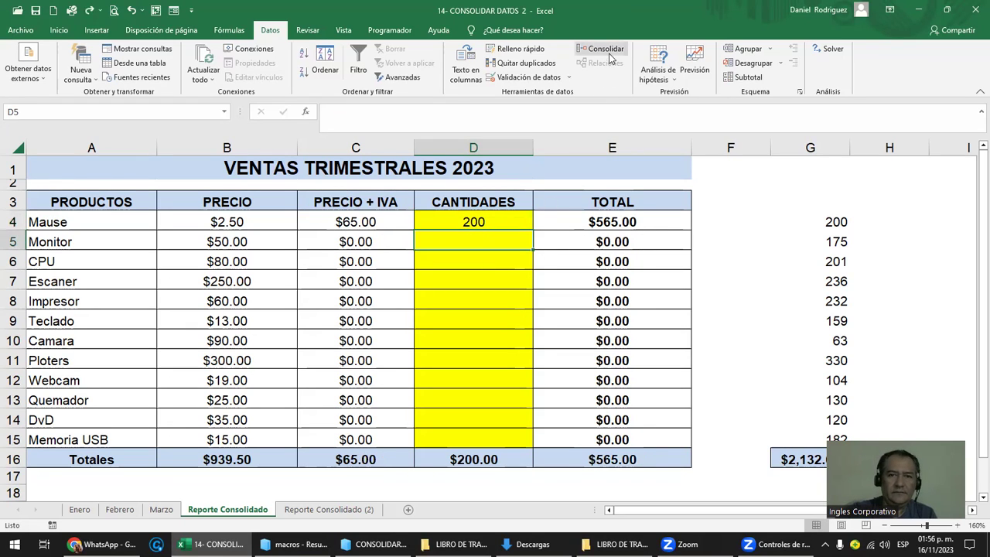
left_click(606, 49)
key("Escape")
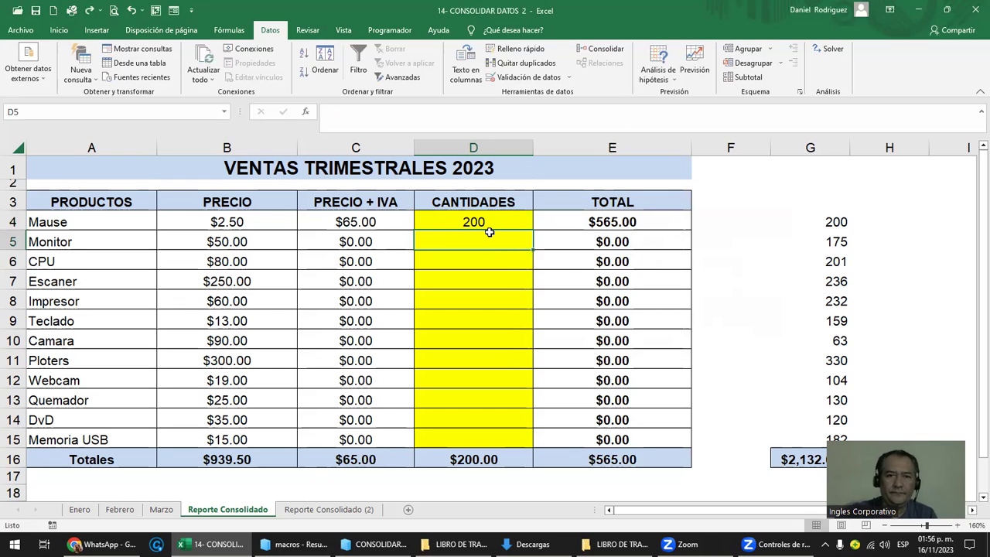
left_click(495, 223)
key("Delete")
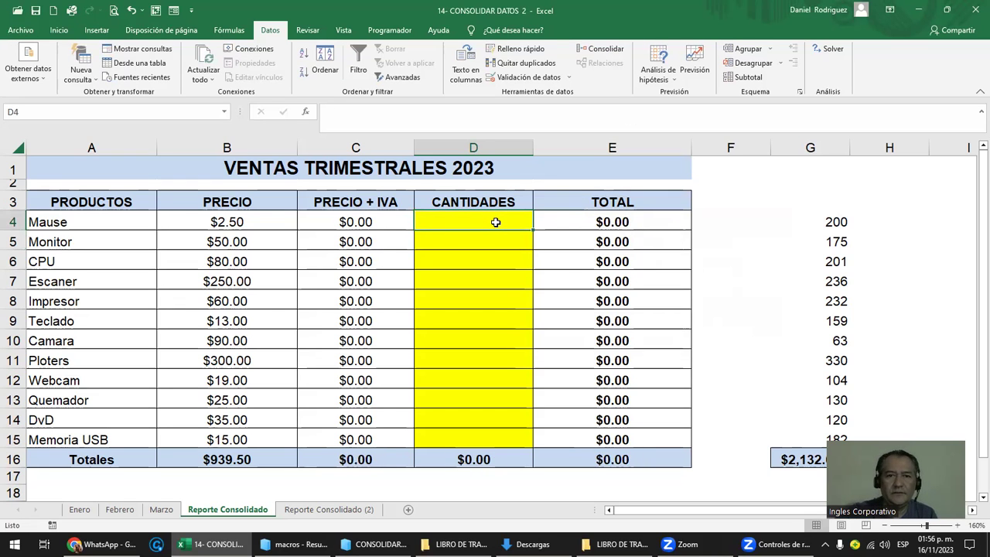
left_click(605, 50)
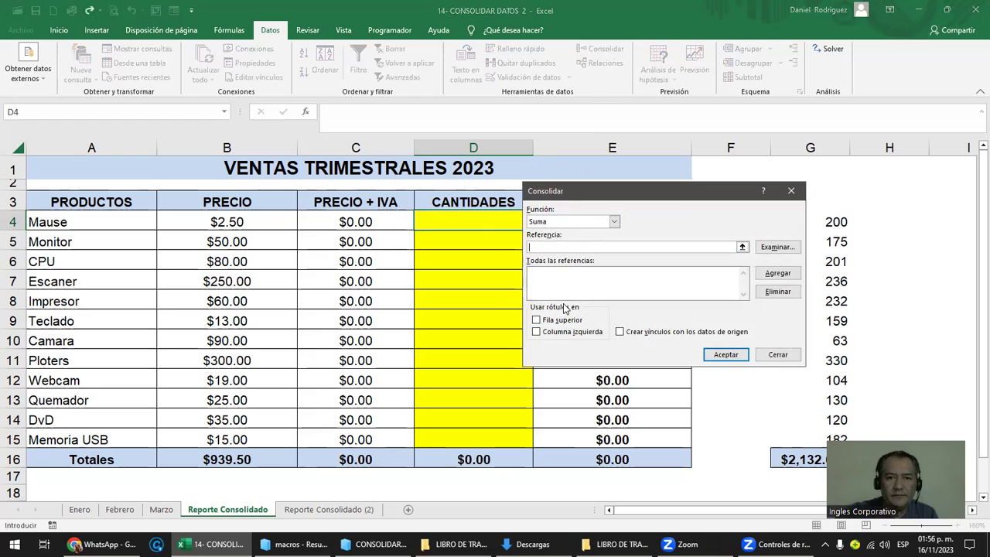
Consolidate B4 from Enero, Febrero and Marzo with Suma into D4, giving Mause 200.
left_click(80, 511)
left_click(287, 222)
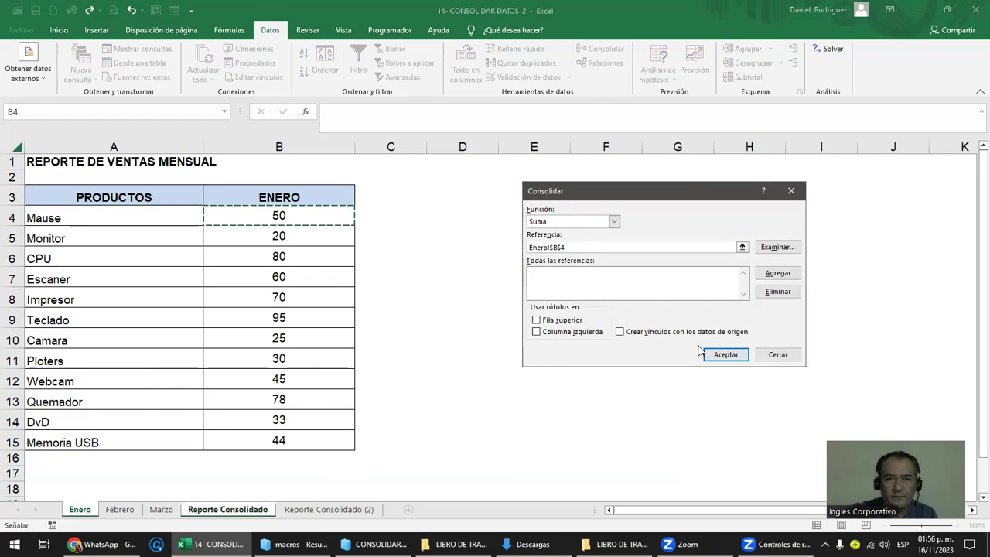
left_click(777, 273)
left_click(120, 510)
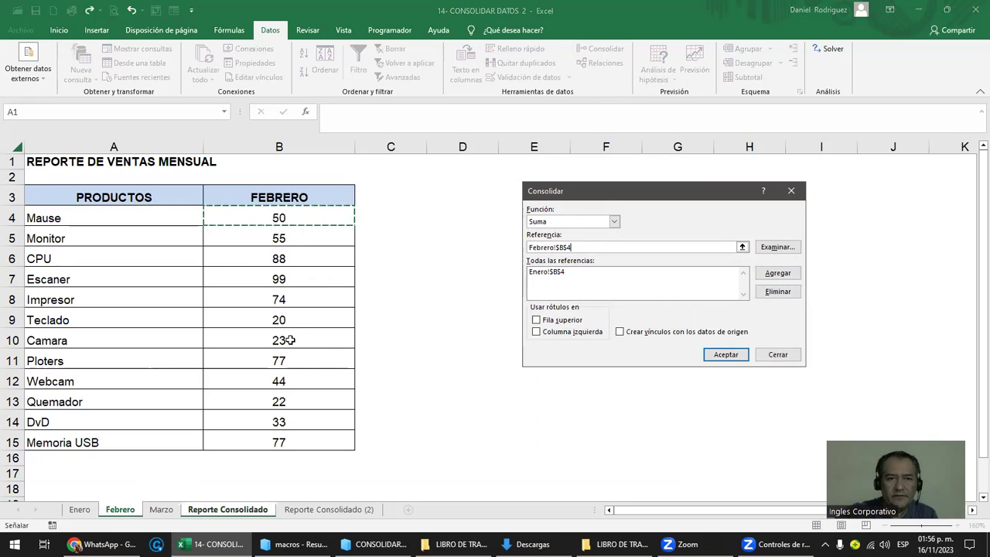
left_click(318, 220)
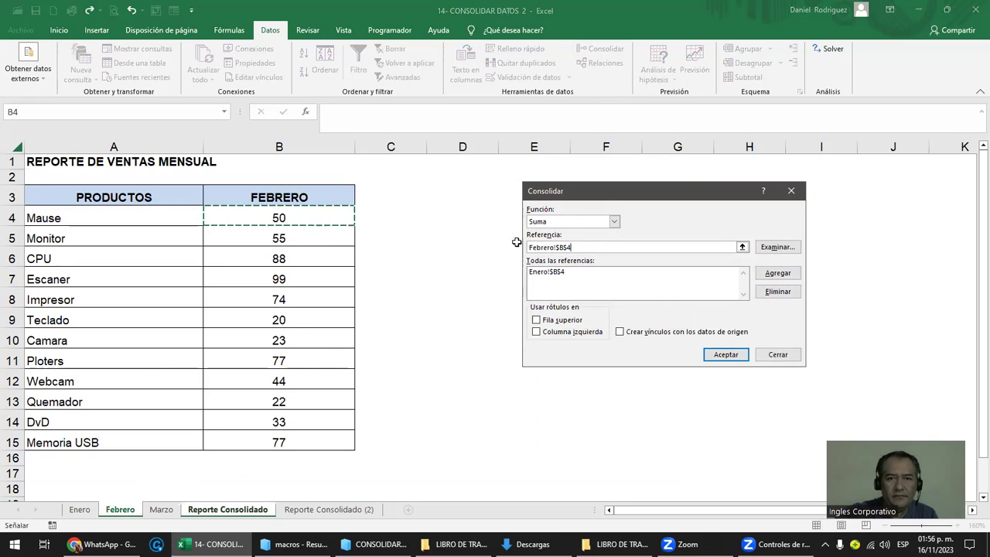
left_click(777, 273)
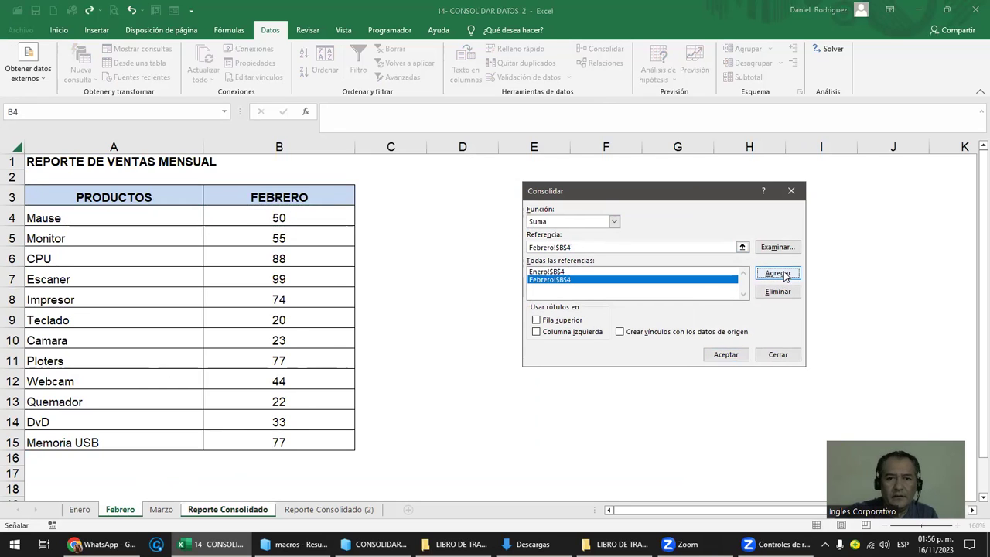
left_click(160, 510)
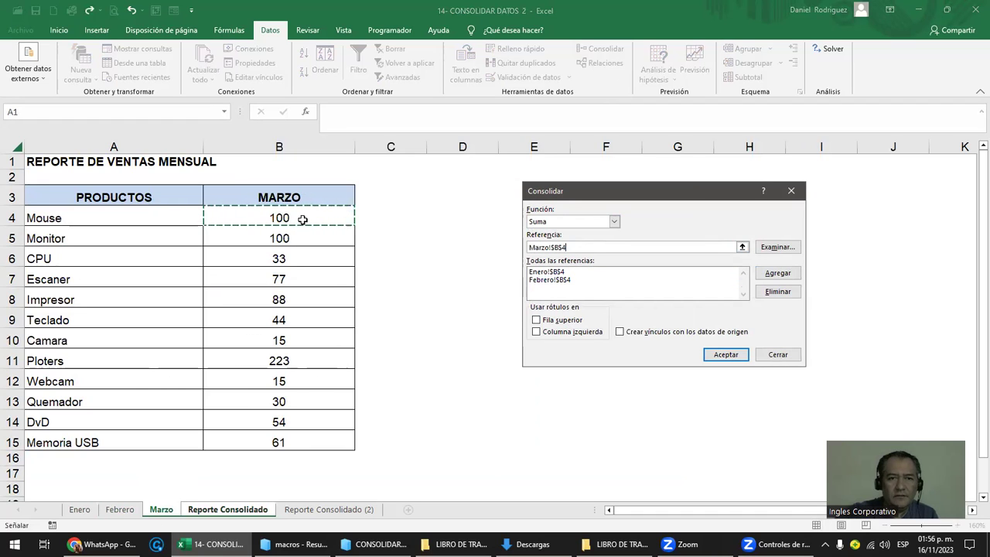
left_click(719, 355)
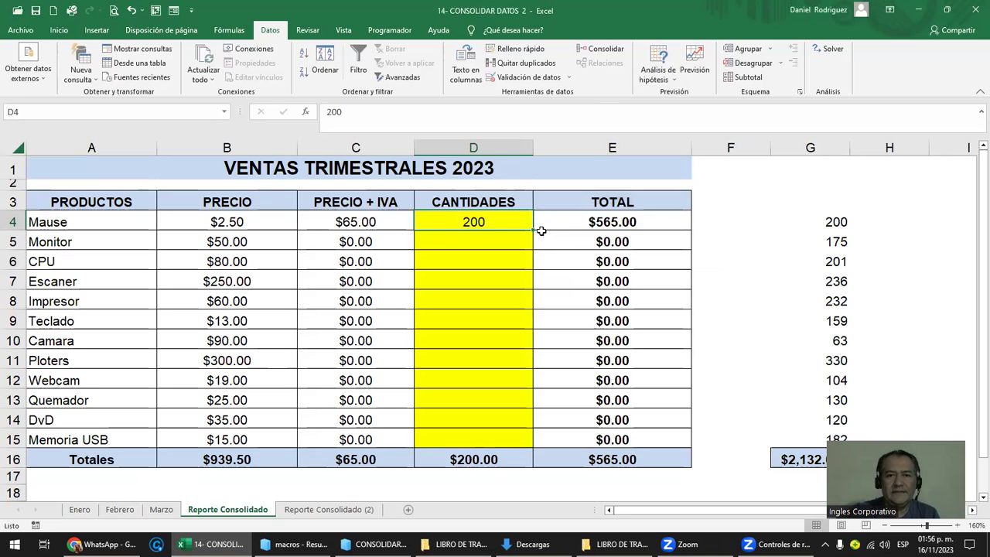
Fill D4's 200 down the CANTIDADES column to D15 (Memoria USB).
left_click_drag(533, 231, 531, 451)
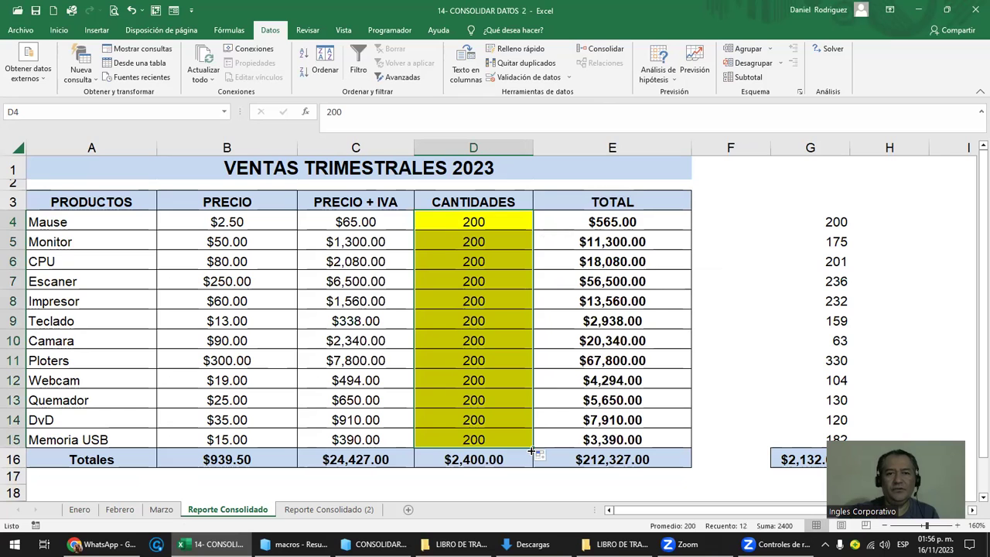
left_click(496, 222)
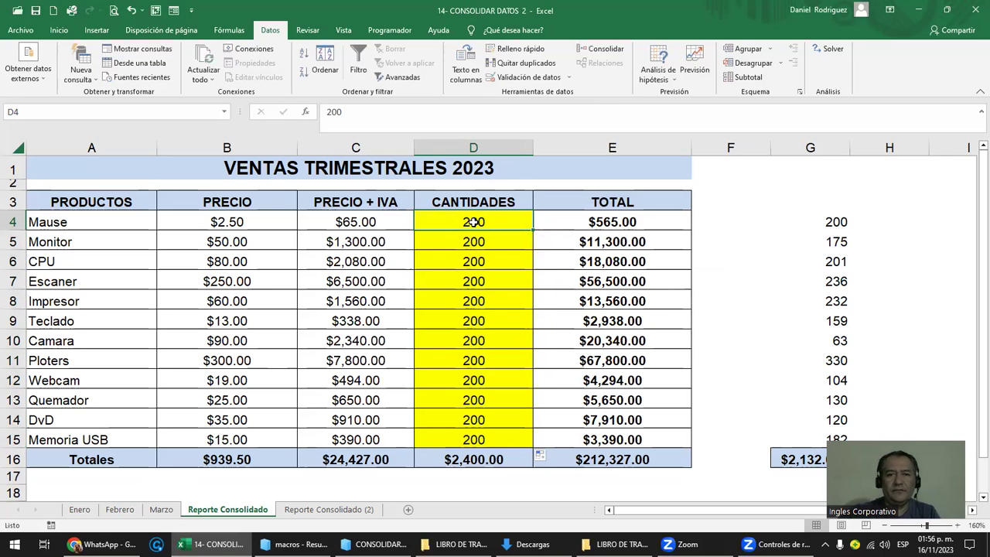
left_click(482, 439)
left_click(602, 49)
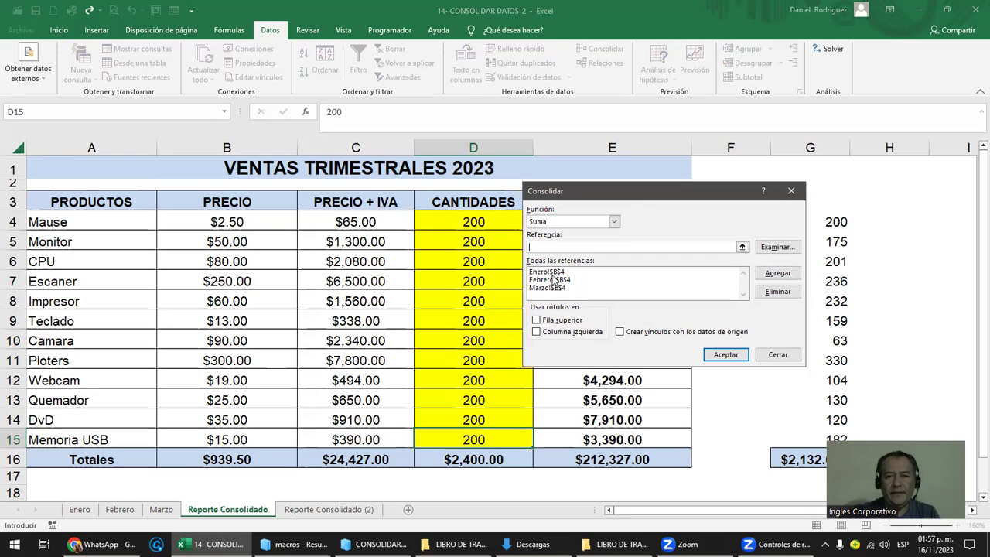
Check the consolidation settings for D6 and D5 without applying any changes.
key("Escape")
left_click(473, 259)
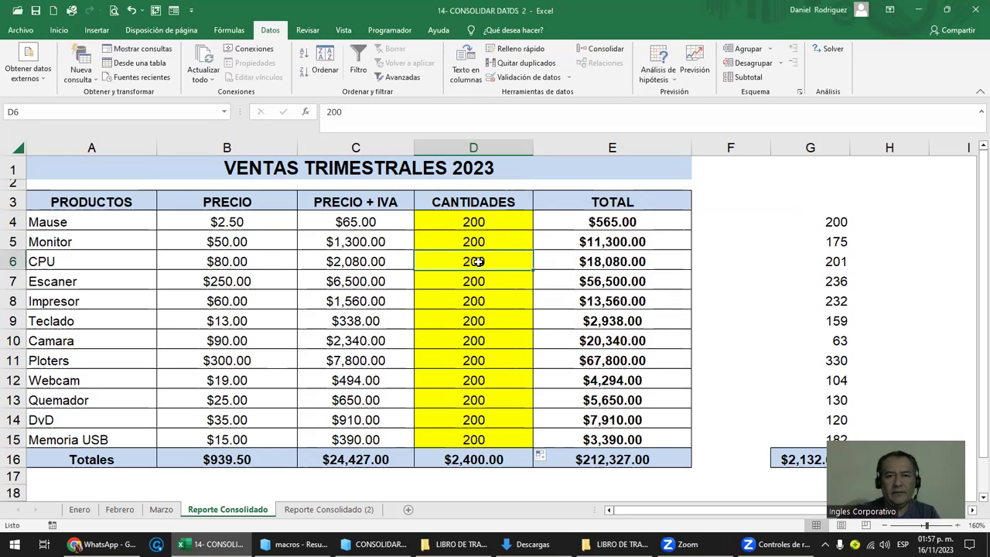
left_click(605, 49)
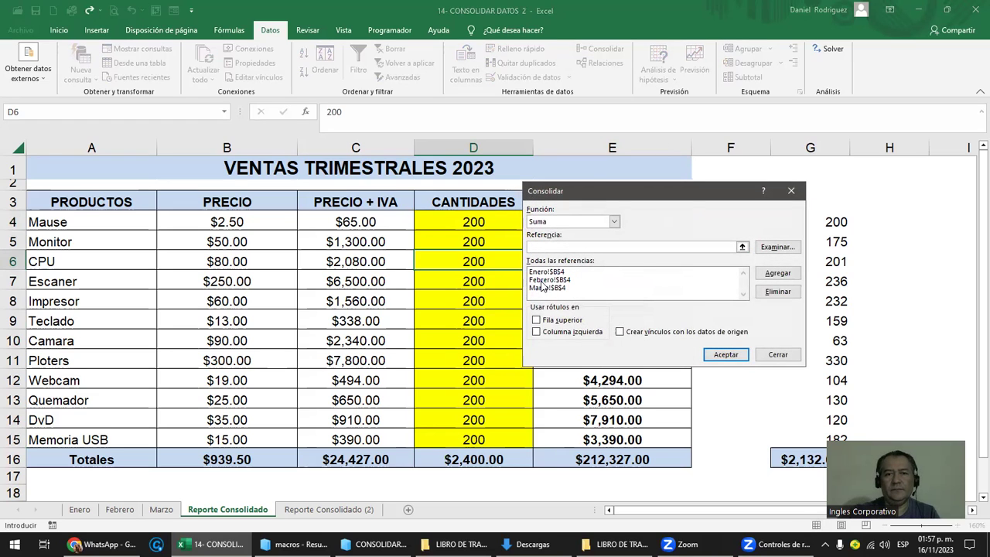
key("Return")
left_click(473, 241)
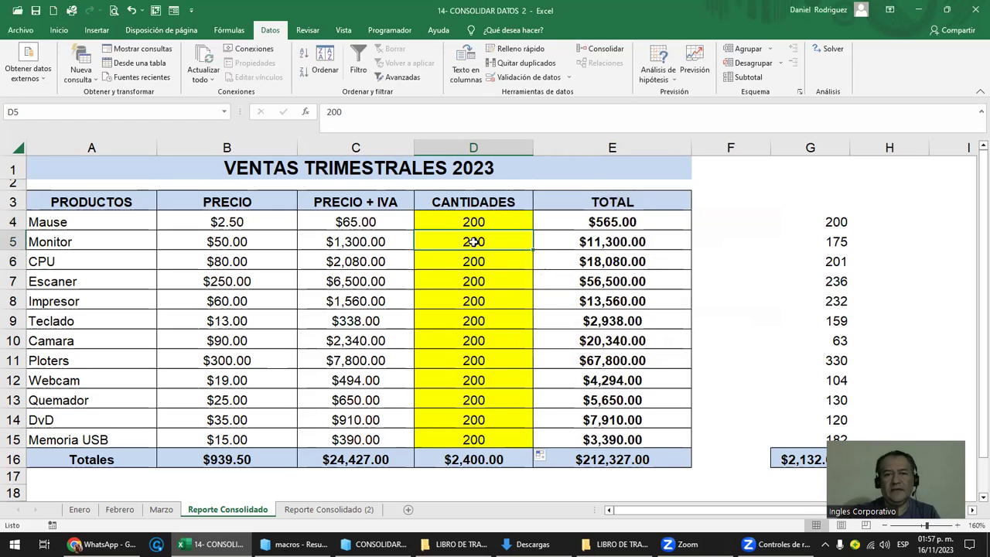
left_click(617, 50)
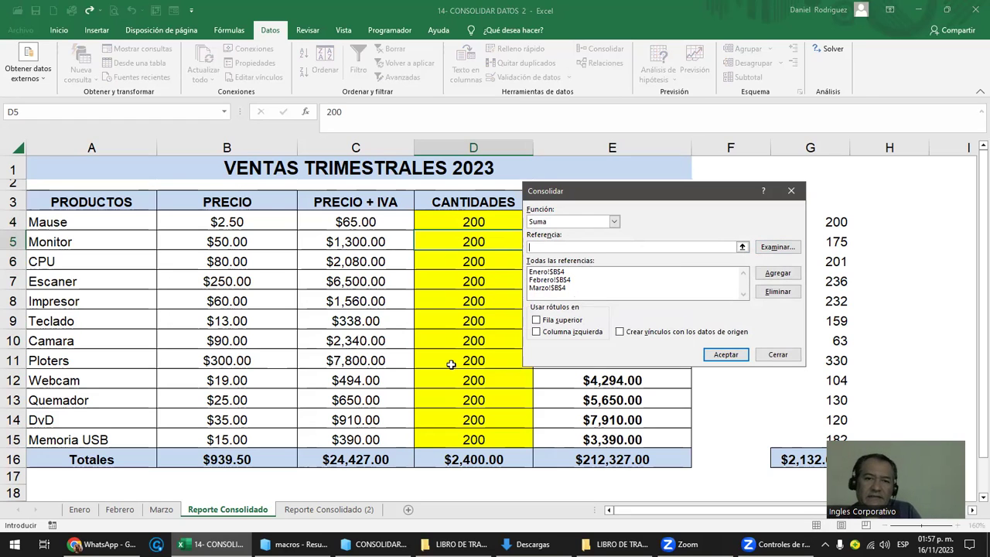
key("Escape")
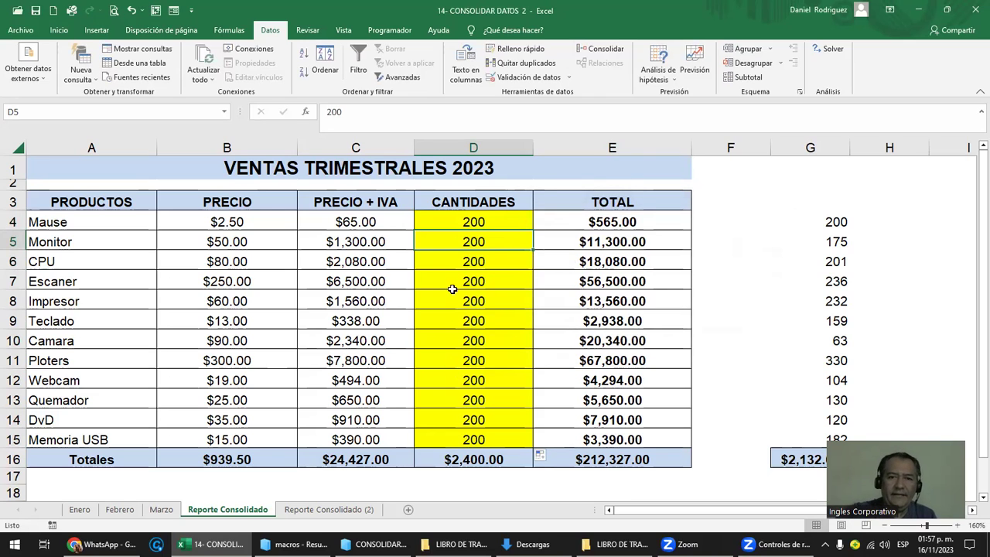
Clear the copied 200s from D5:D15 and move to the Reporte Consolidado (2) sheet.
left_click_drag(494, 261, 485, 430)
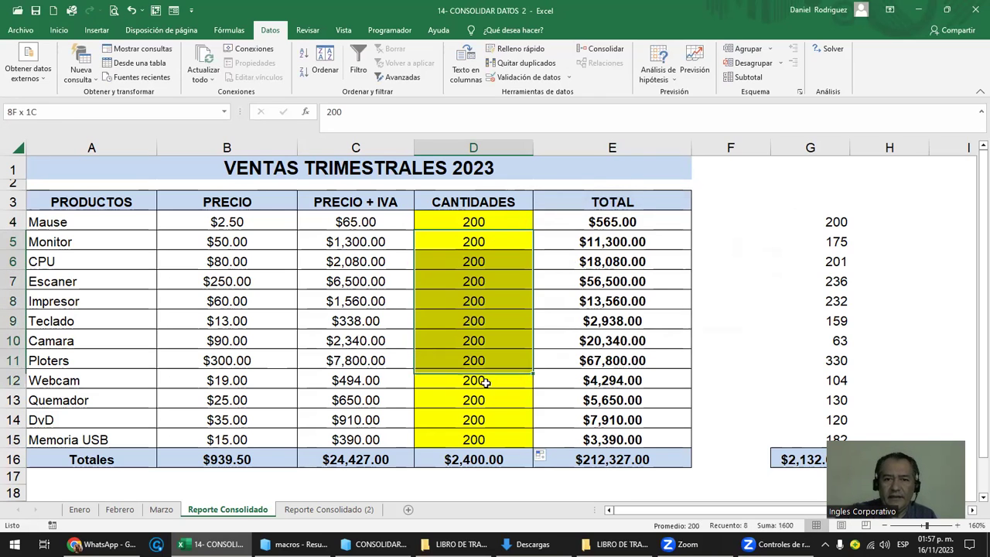
key("Delete")
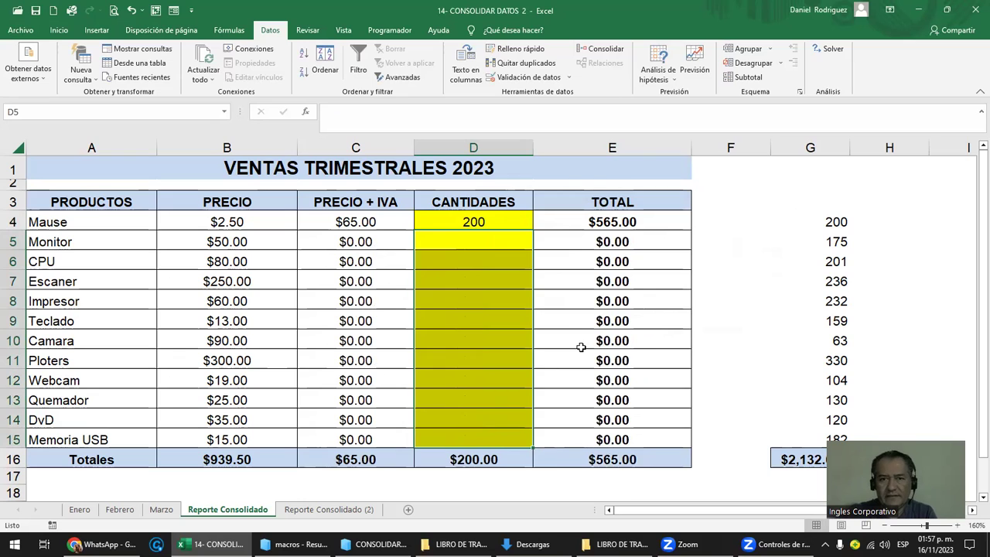
left_click_drag(851, 240, 890, 381)
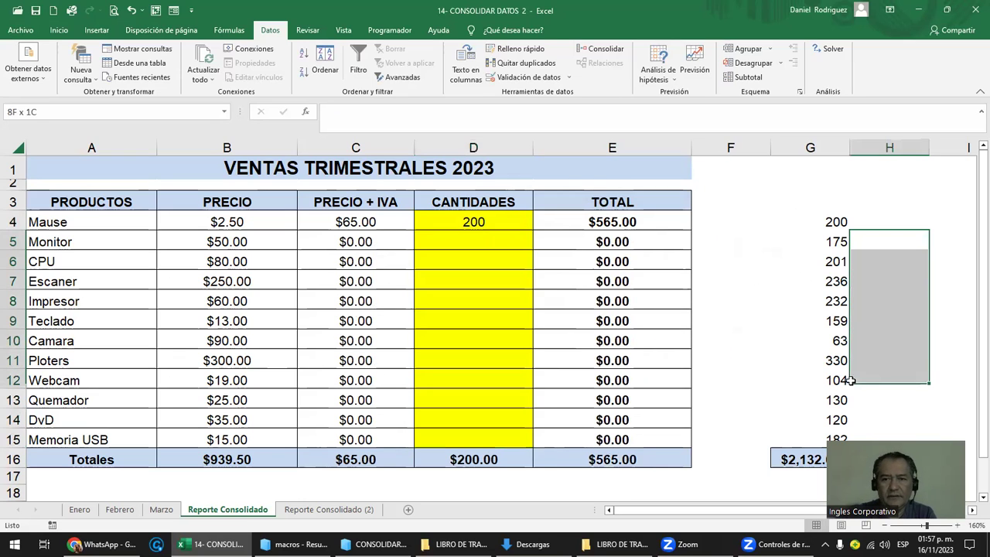
left_click(333, 510)
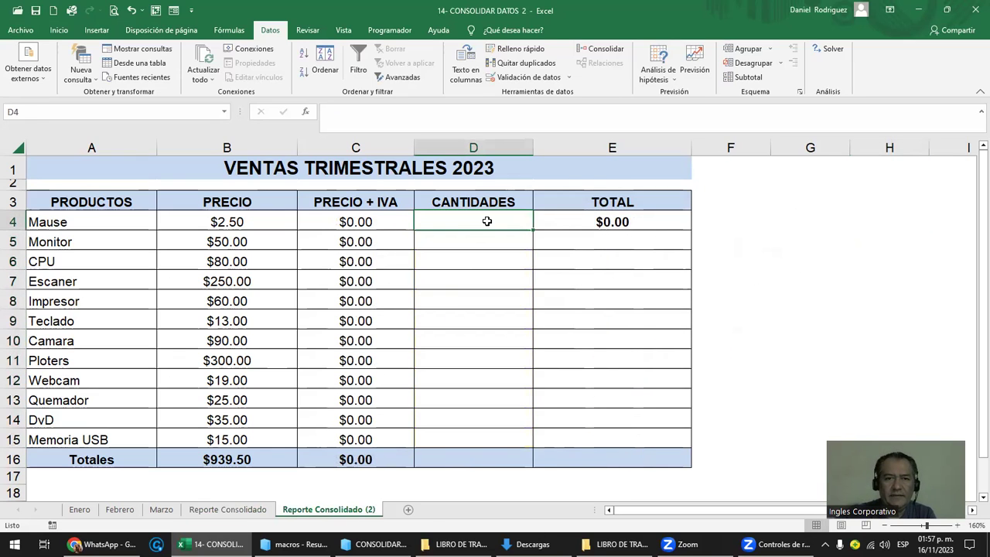
Select the CANTIDADES range D4:D15, ending on cell D15.
left_click_drag(488, 220, 492, 447)
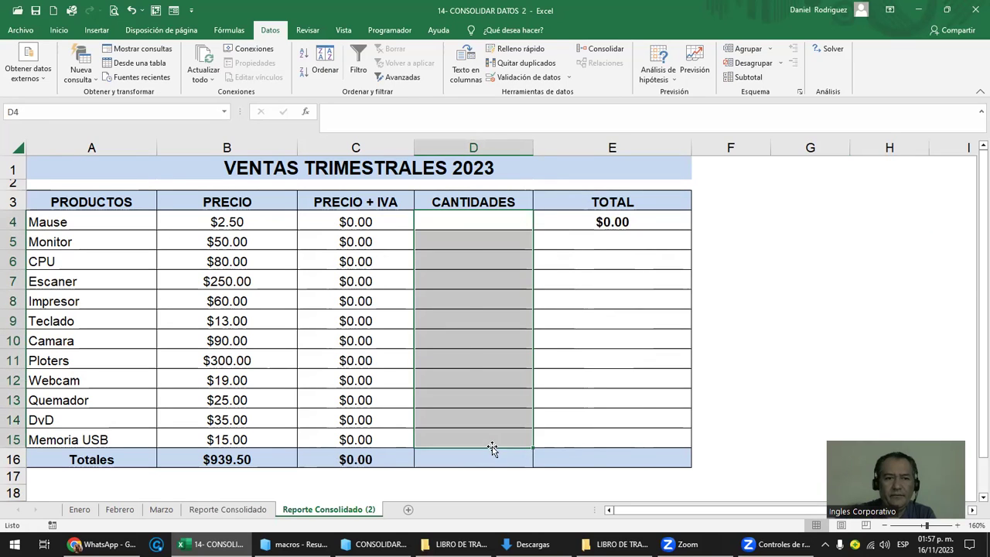
left_click(457, 221)
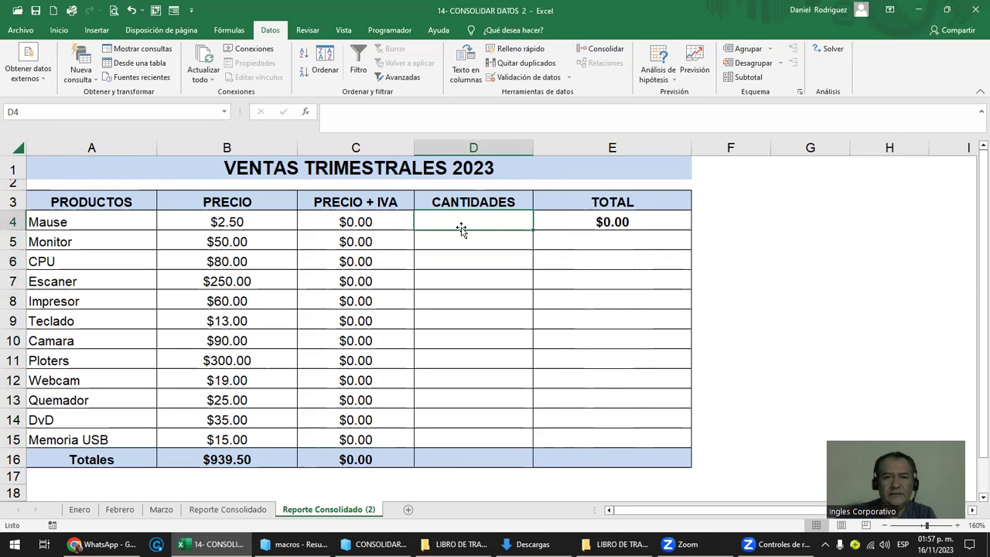
left_click(443, 436)
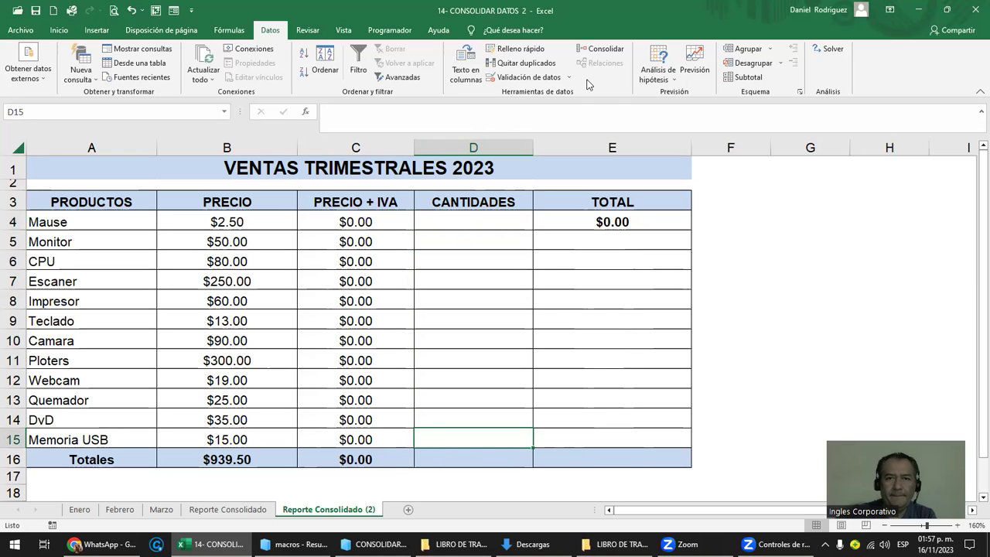
left_click(601, 49)
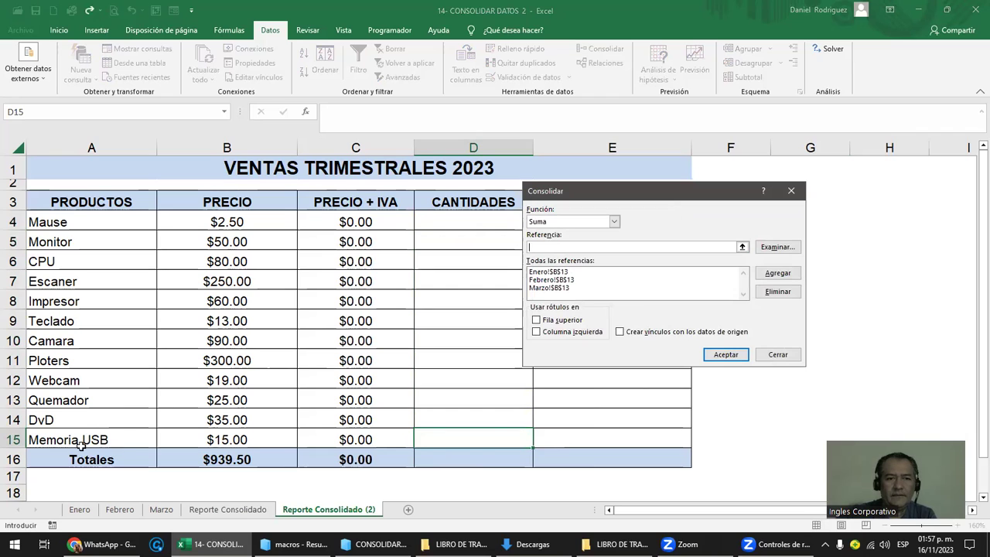
Pick Enero!$B$15 as the reference, close Consolidar unapplied, and bring up the browser.
left_click(80, 510)
left_click(264, 437)
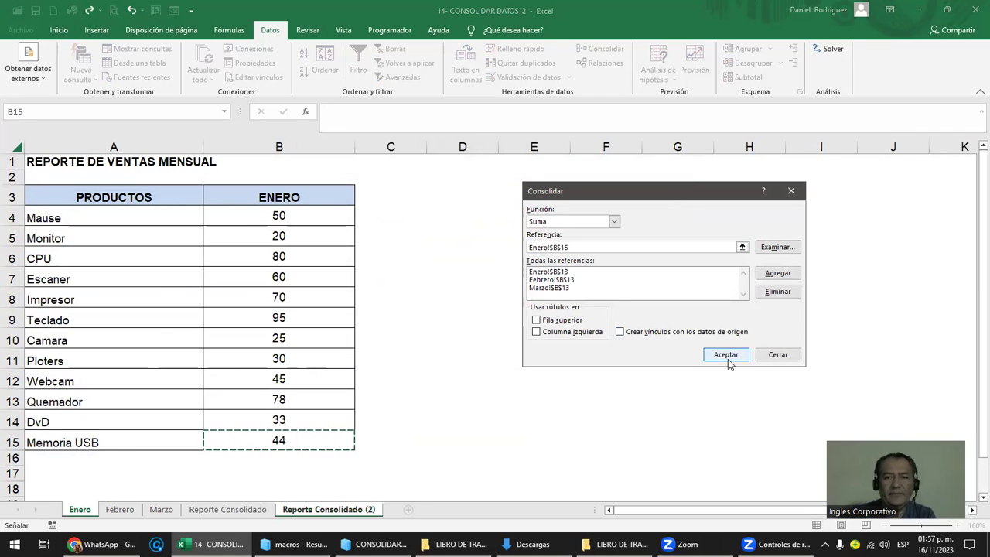
left_click(790, 353)
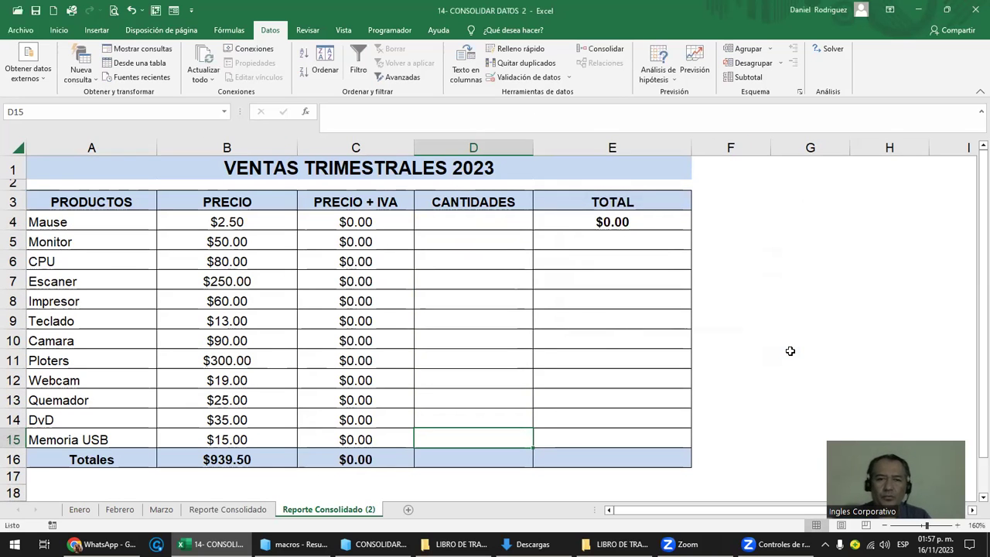
mouse_move(108, 544)
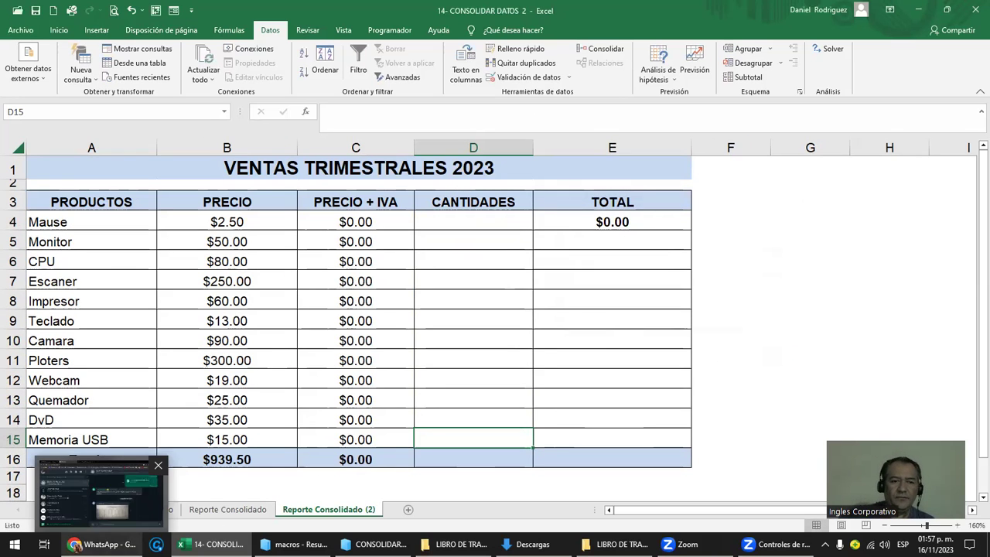
left_click(116, 491)
Scroll through the 3.10 Consolidar Datos lesson, visit the next lesson, and come back.
left_click(344, 12)
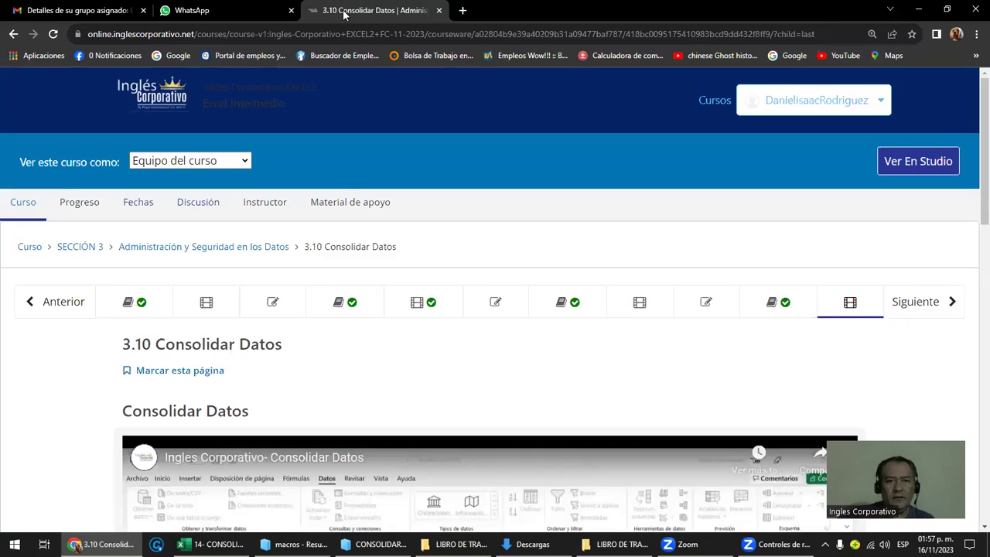
scroll(473, 254, "down", 5)
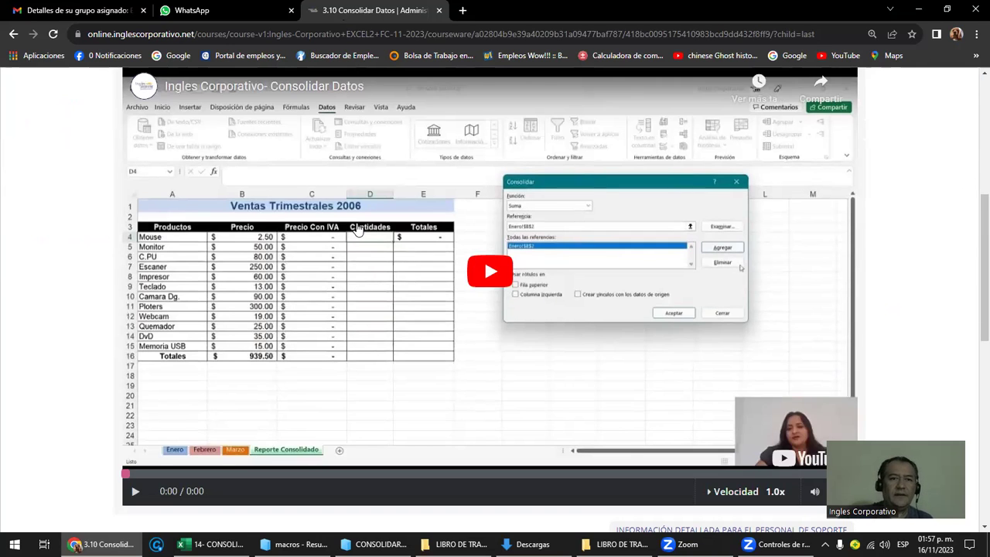
scroll(357, 229, "up", 1)
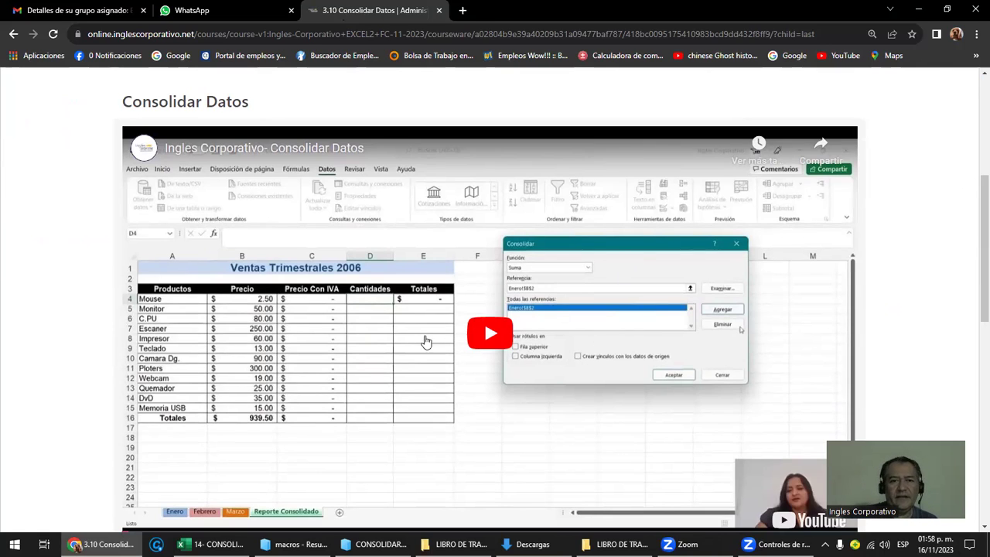
scroll(484, 338, "down", 1)
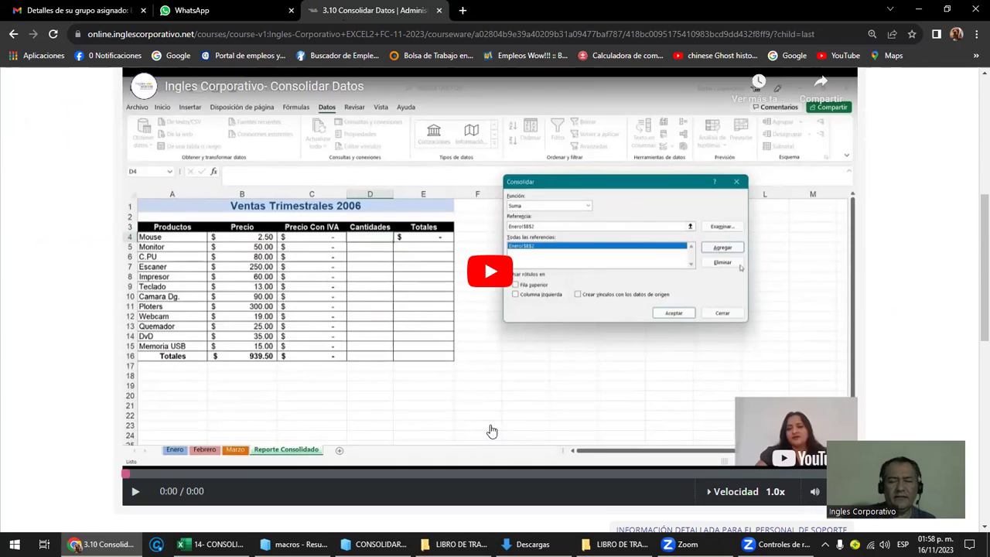
scroll(492, 431, "down", 3)
scroll(499, 404, "down", 1)
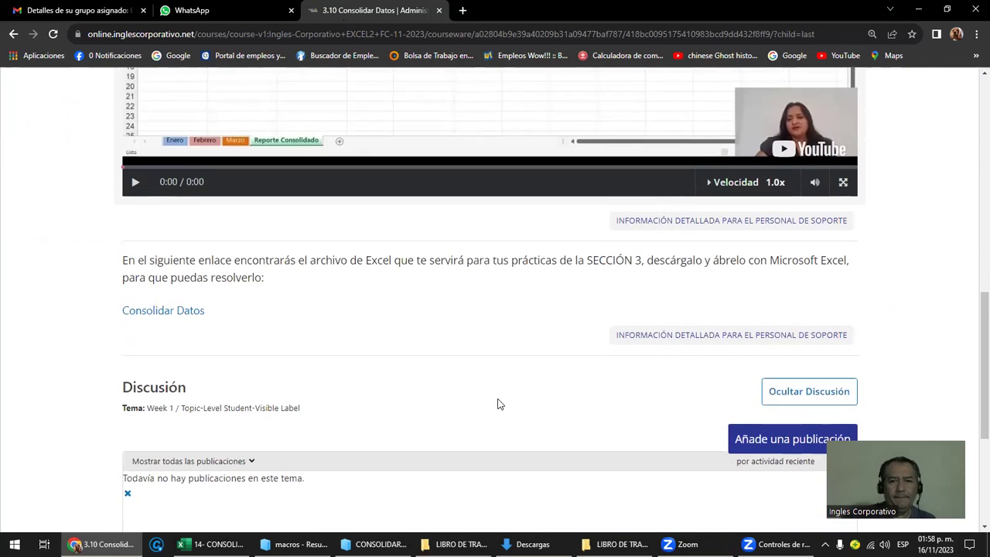
scroll(680, 365, "down", 4)
left_click(522, 369)
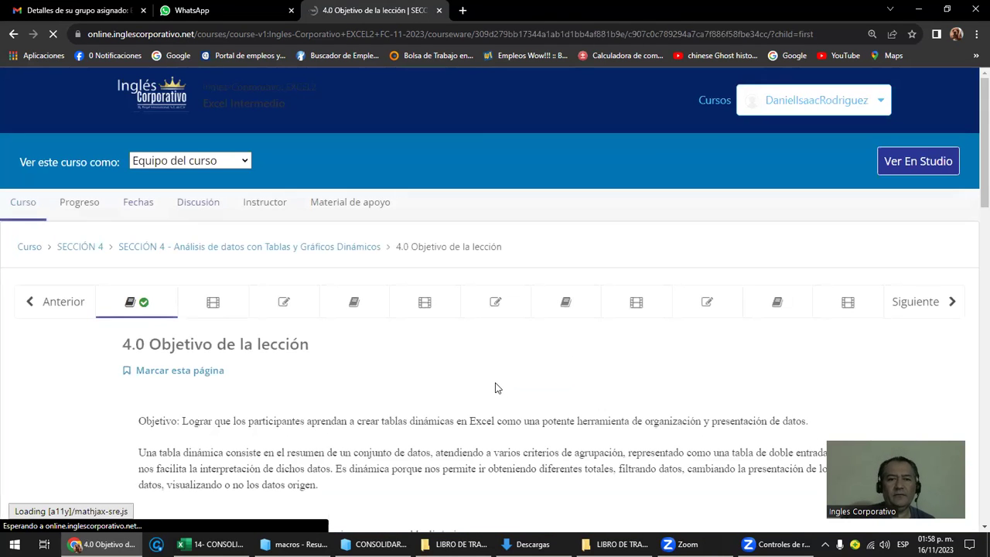
scroll(503, 379, "down", 2)
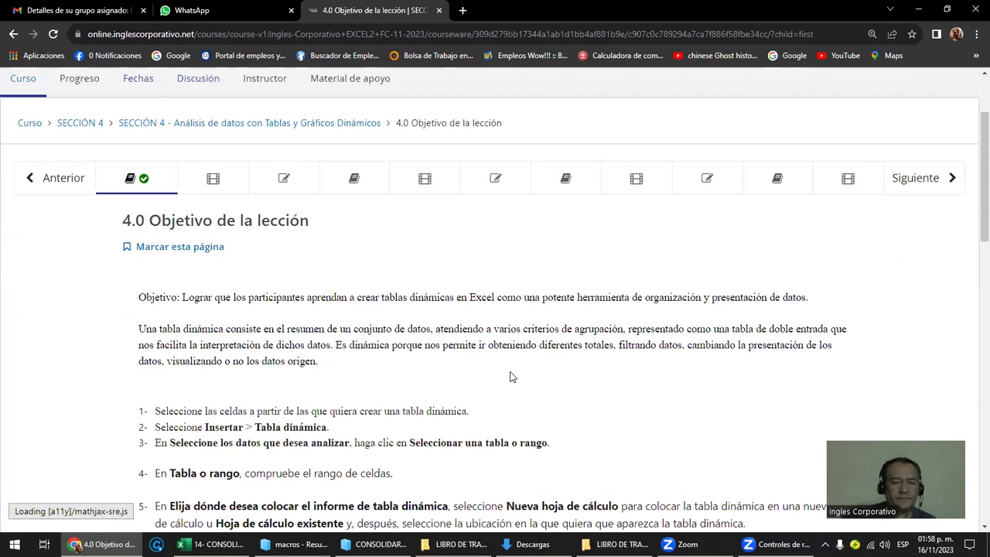
left_click(50, 189)
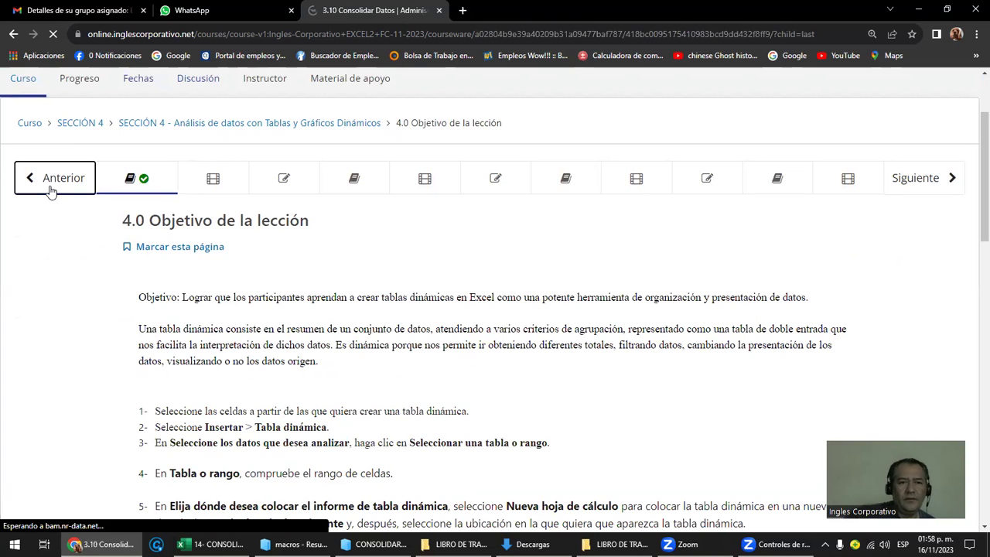
Open the lesson's Consolidar Datos video on YouTube.
scroll(386, 368, "down", 3)
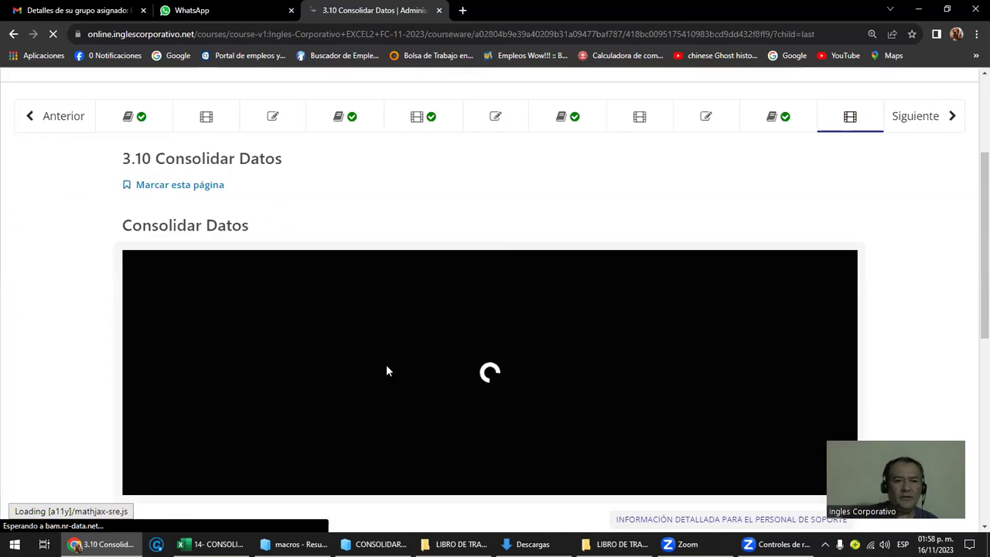
scroll(391, 369, "down", 2)
scroll(396, 374, "down", 1)
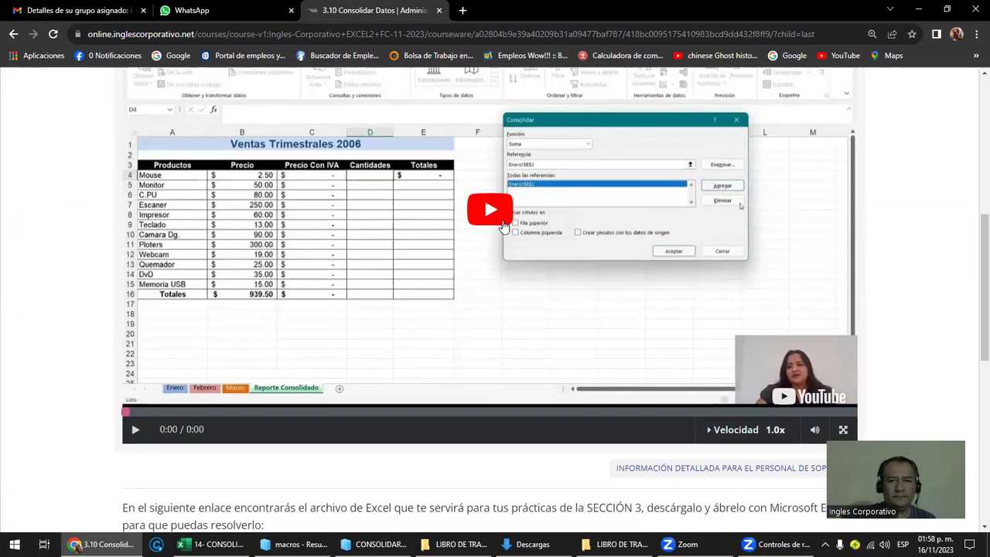
left_click(814, 399)
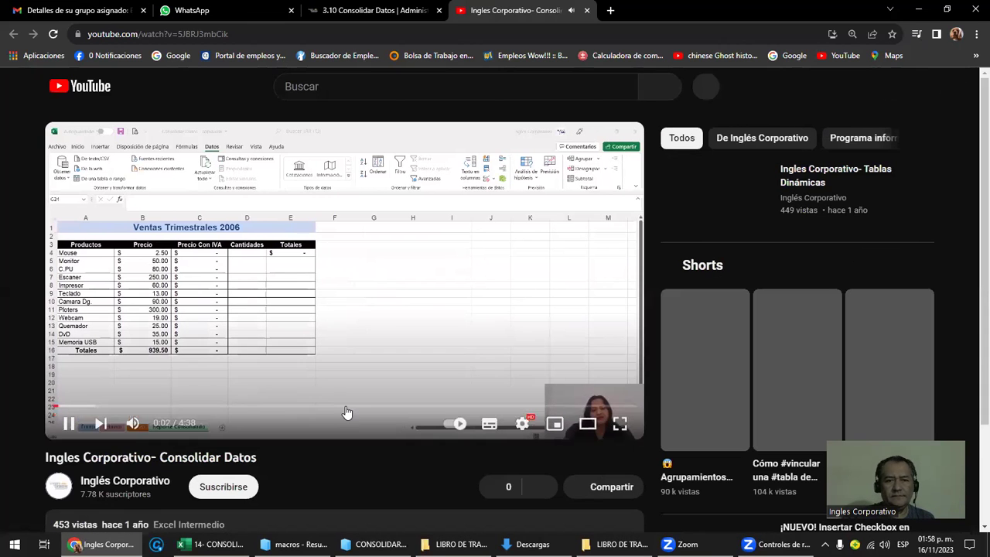
Skip the tutorial through 2:21, 3:15, 3:37 and 3:53, pause at 4:10, then go to the email.
left_click(347, 407)
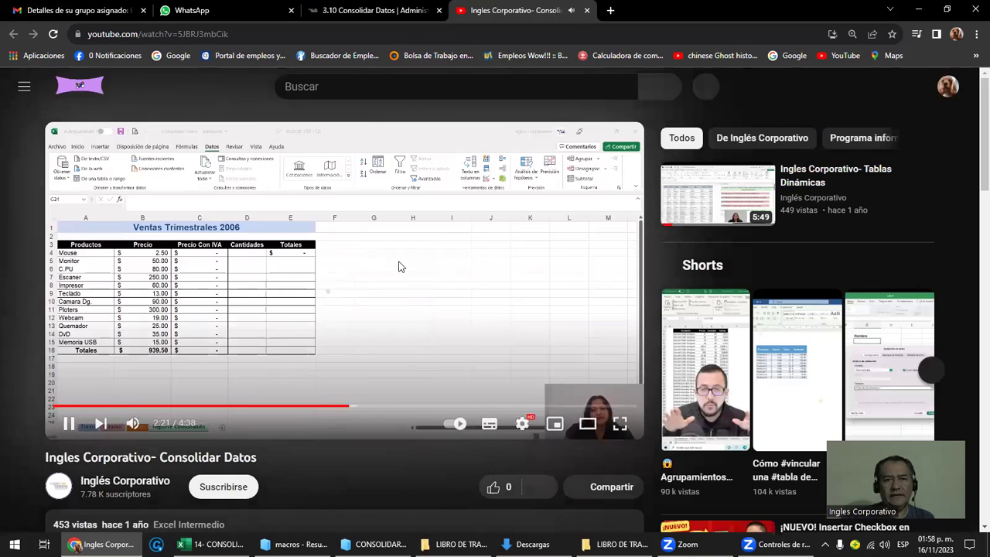
left_click(462, 408)
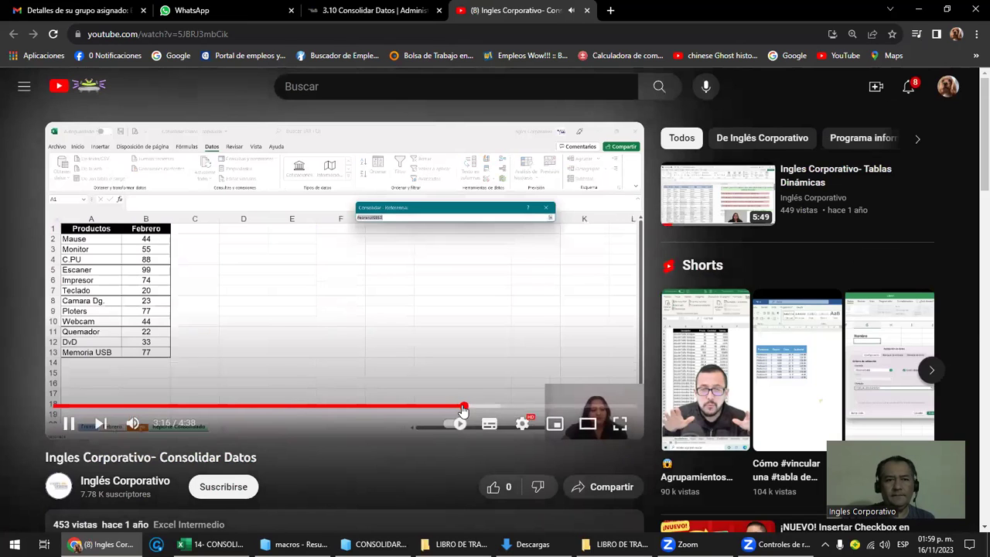
left_click(506, 408)
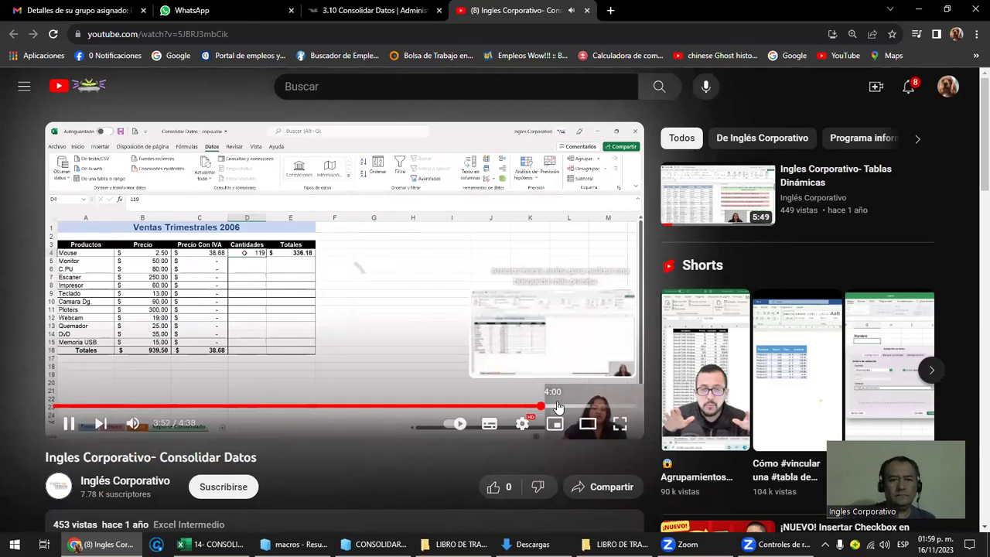
left_click(541, 408)
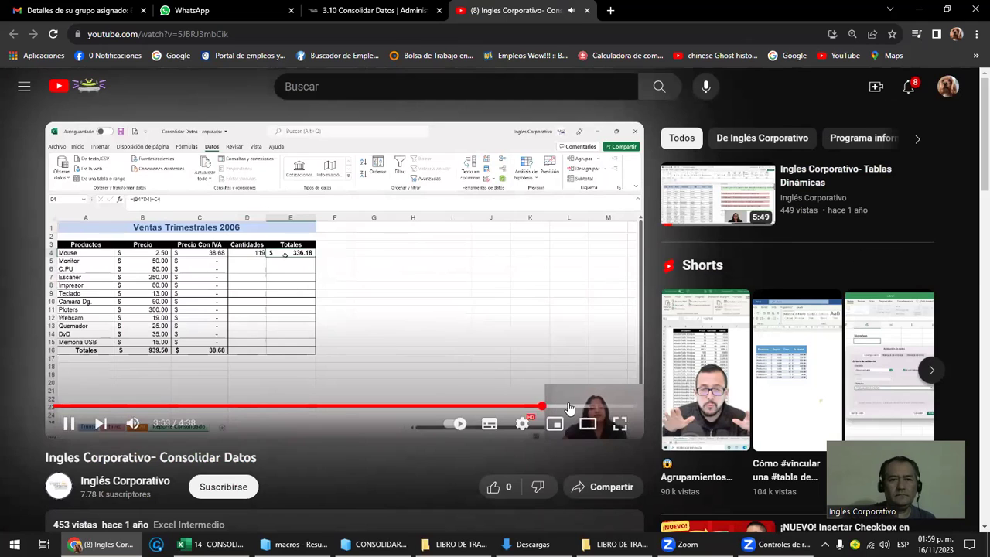
left_click(572, 408)
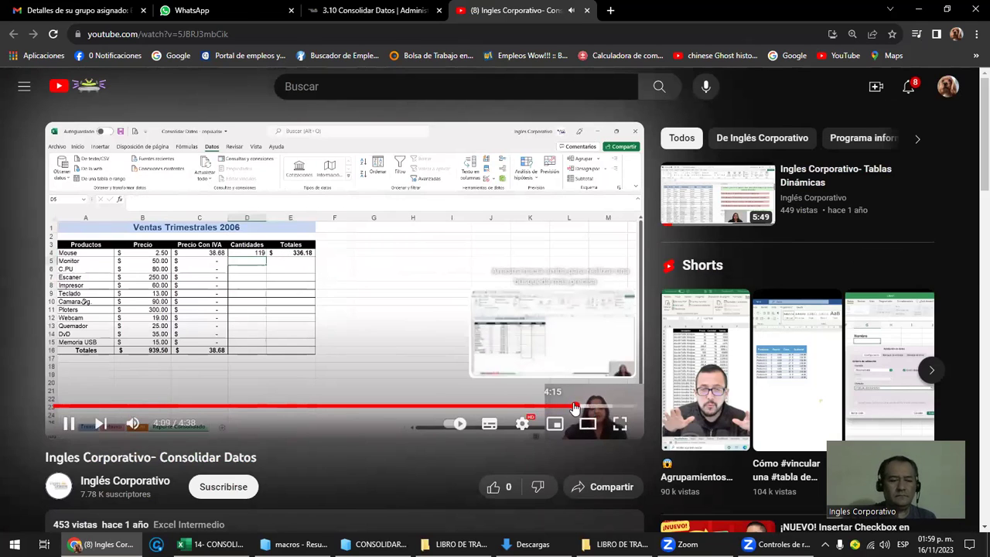
left_click(379, 313)
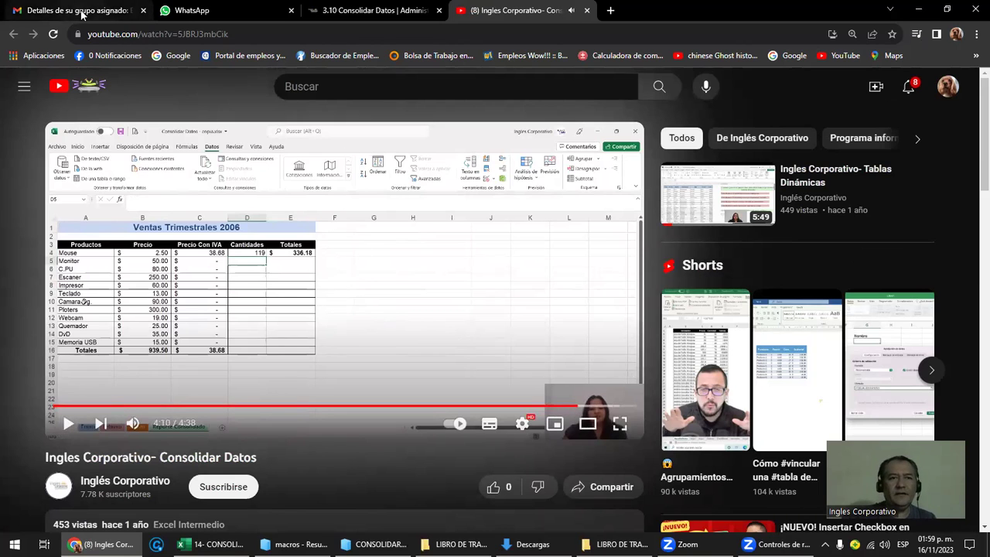
left_click(82, 10)
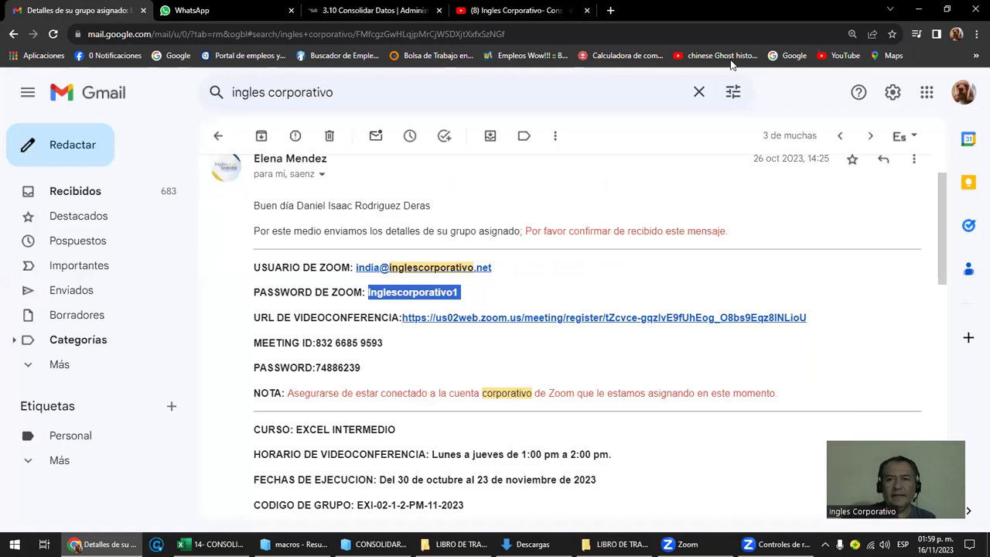